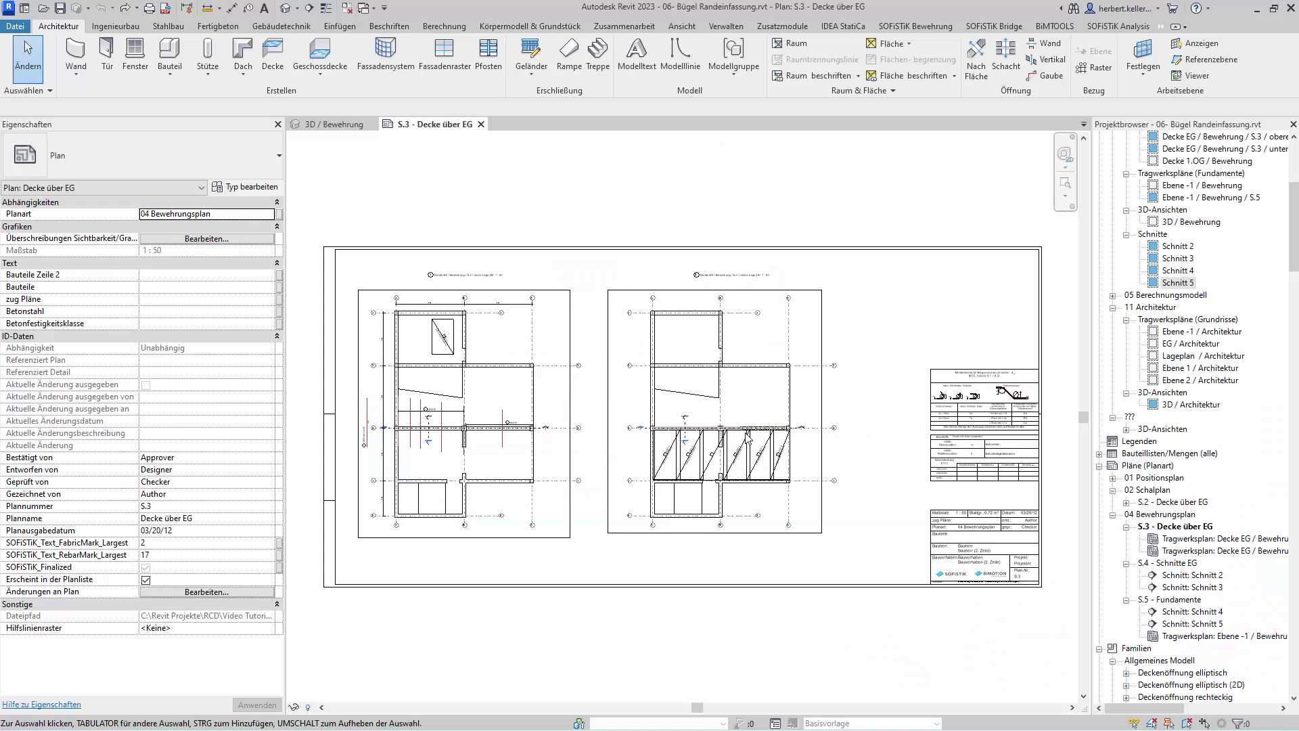
Check the 3D Bewehrung view, then activate the Decke EG untere Lage plan viewport on sheet S.3.
scroll(792, 421, up, 3)
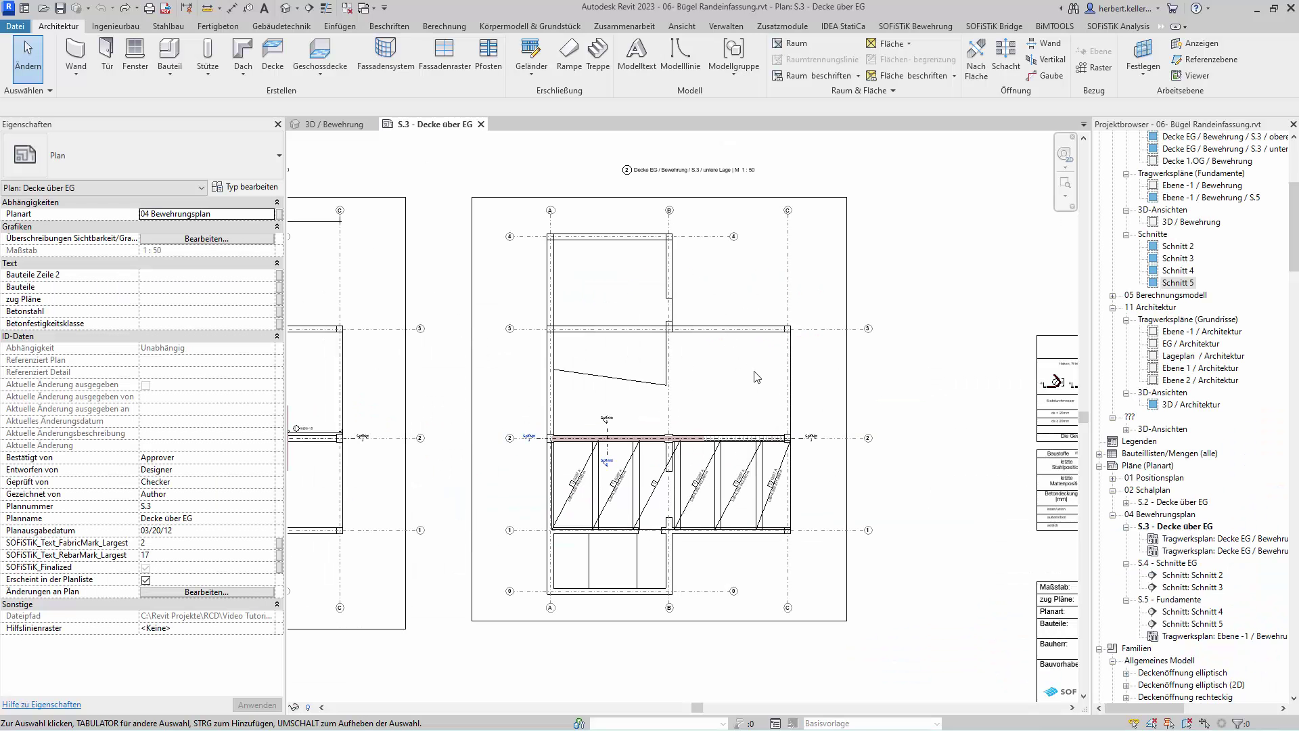
click(359, 123)
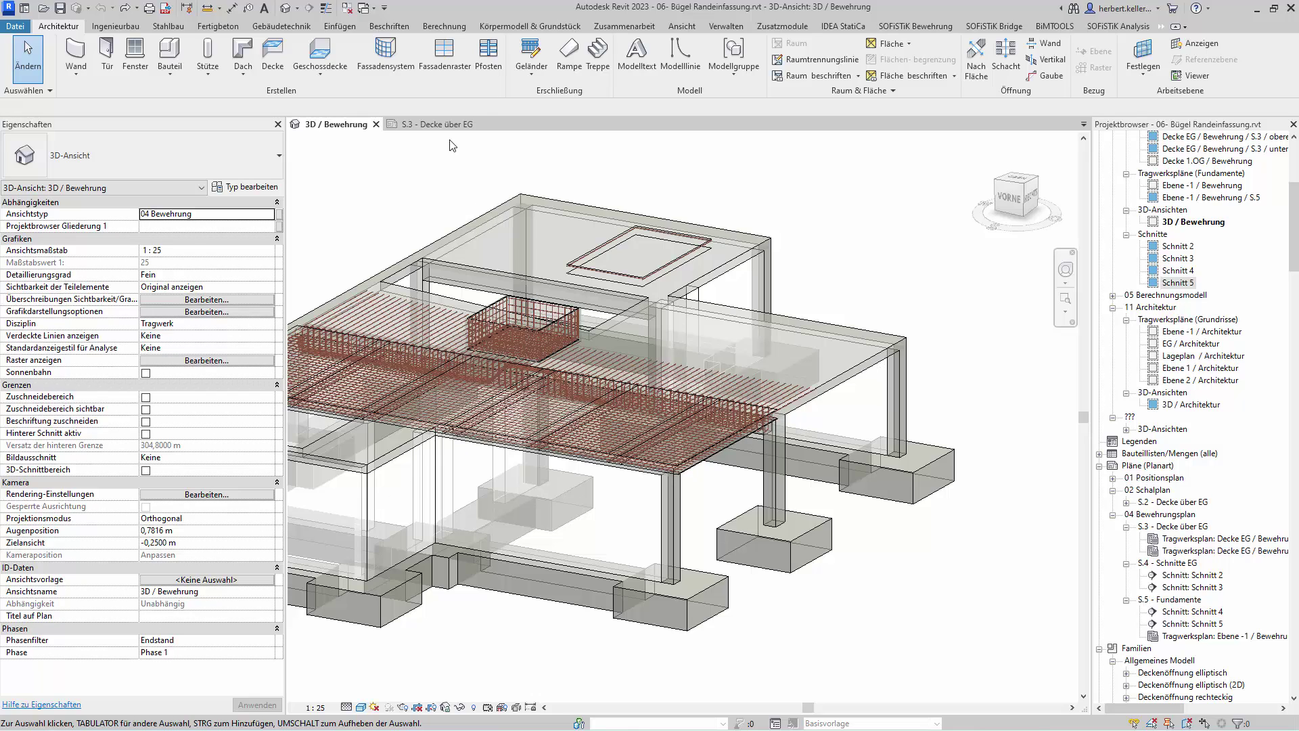
click(433, 124)
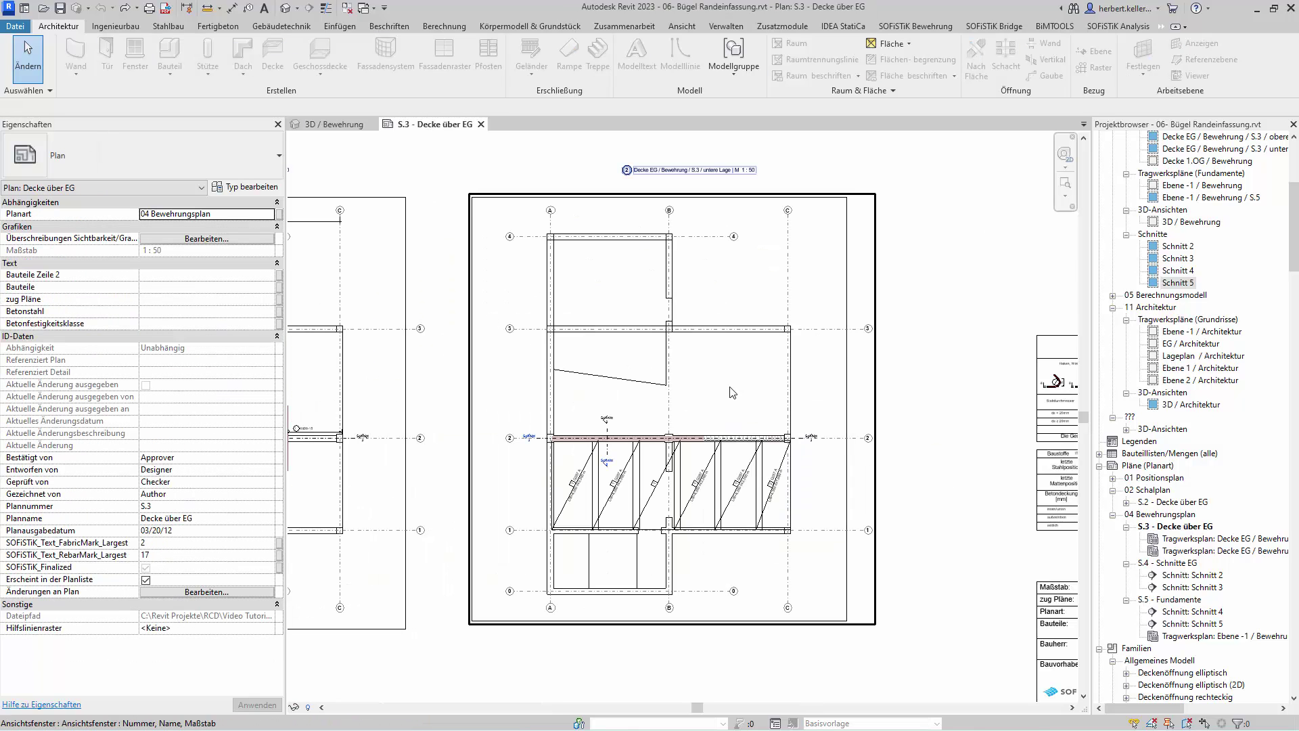
scroll(812, 392, up, 4)
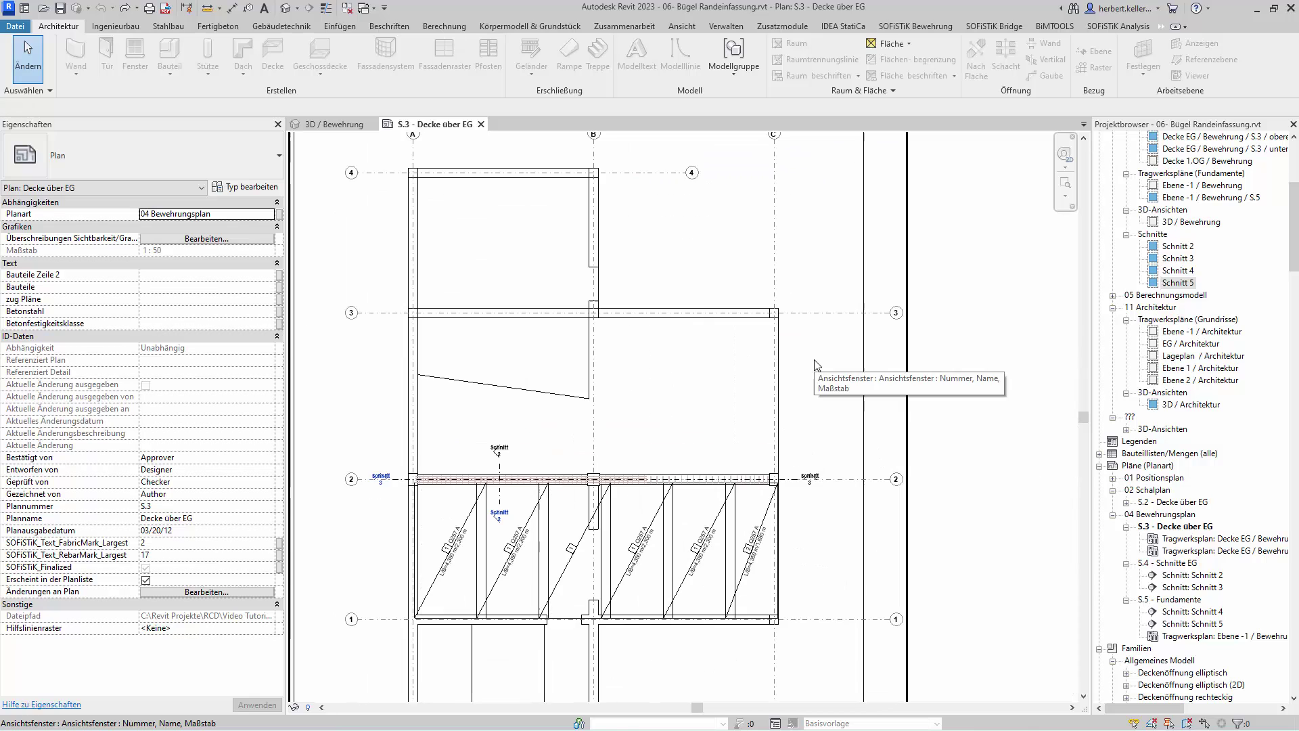
double_click(837, 399)
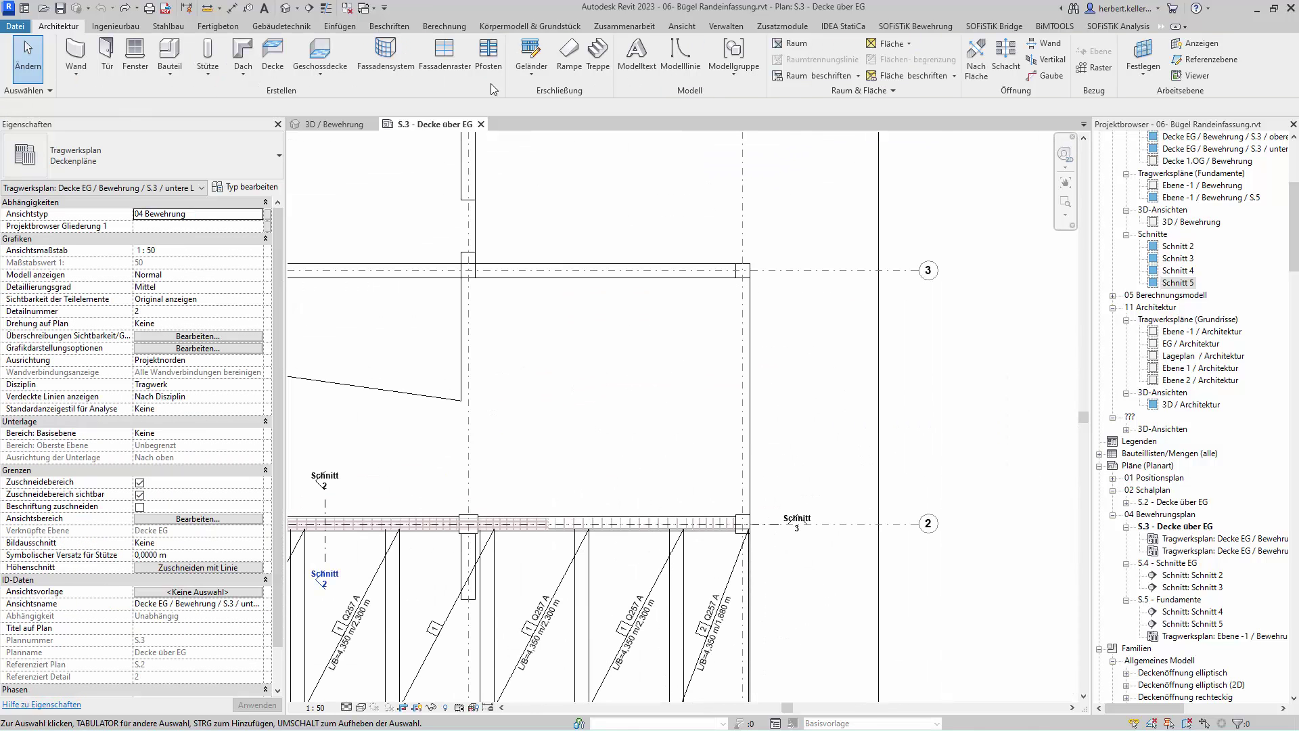
Cut section Schnitt 6 across the slab edge between grids 3 and 2, with reduced depth.
click(310, 8)
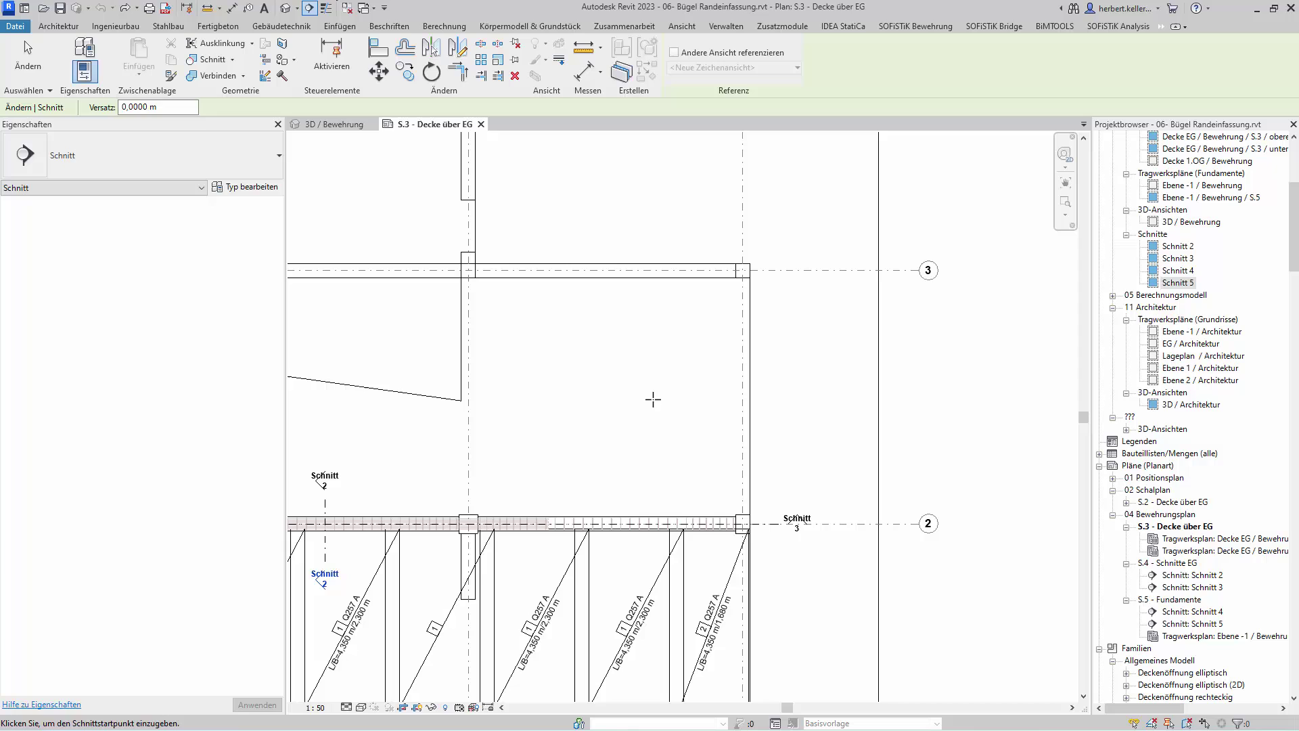
click(703, 383)
click(786, 383)
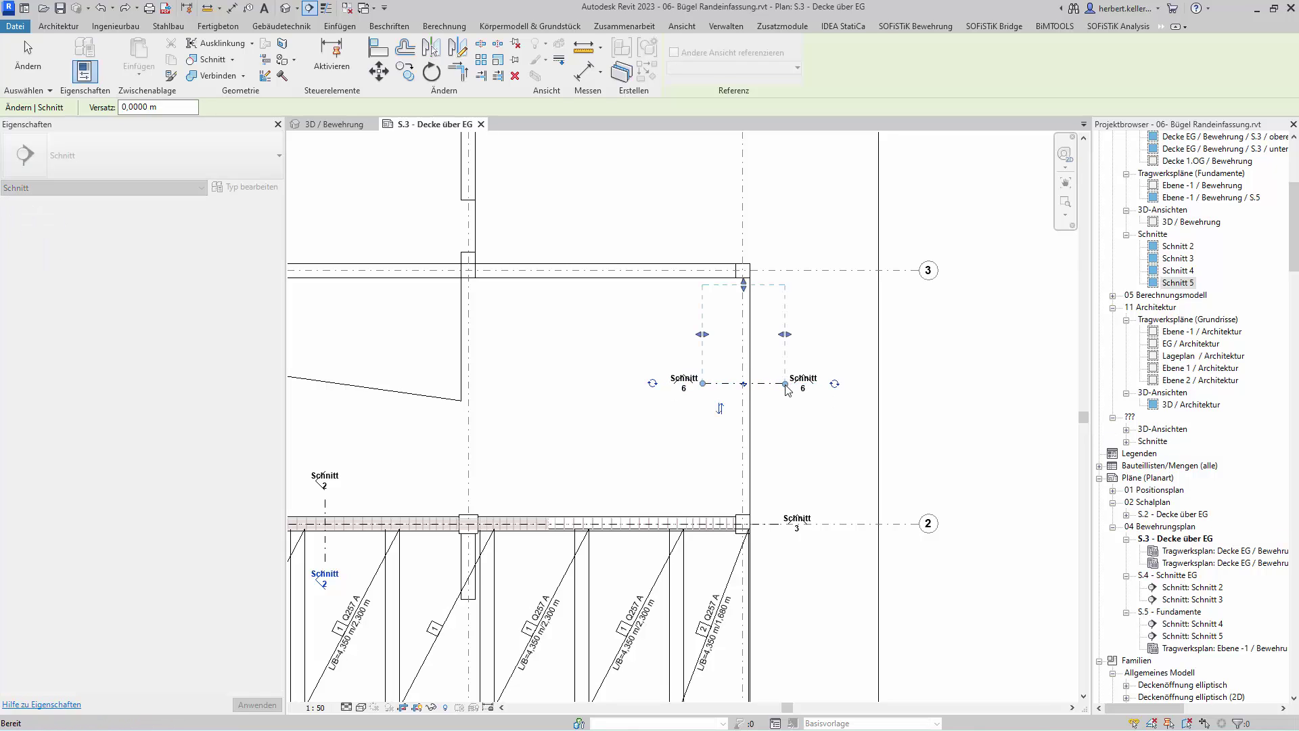
key(Escape)
drag(744, 286, 748, 313)
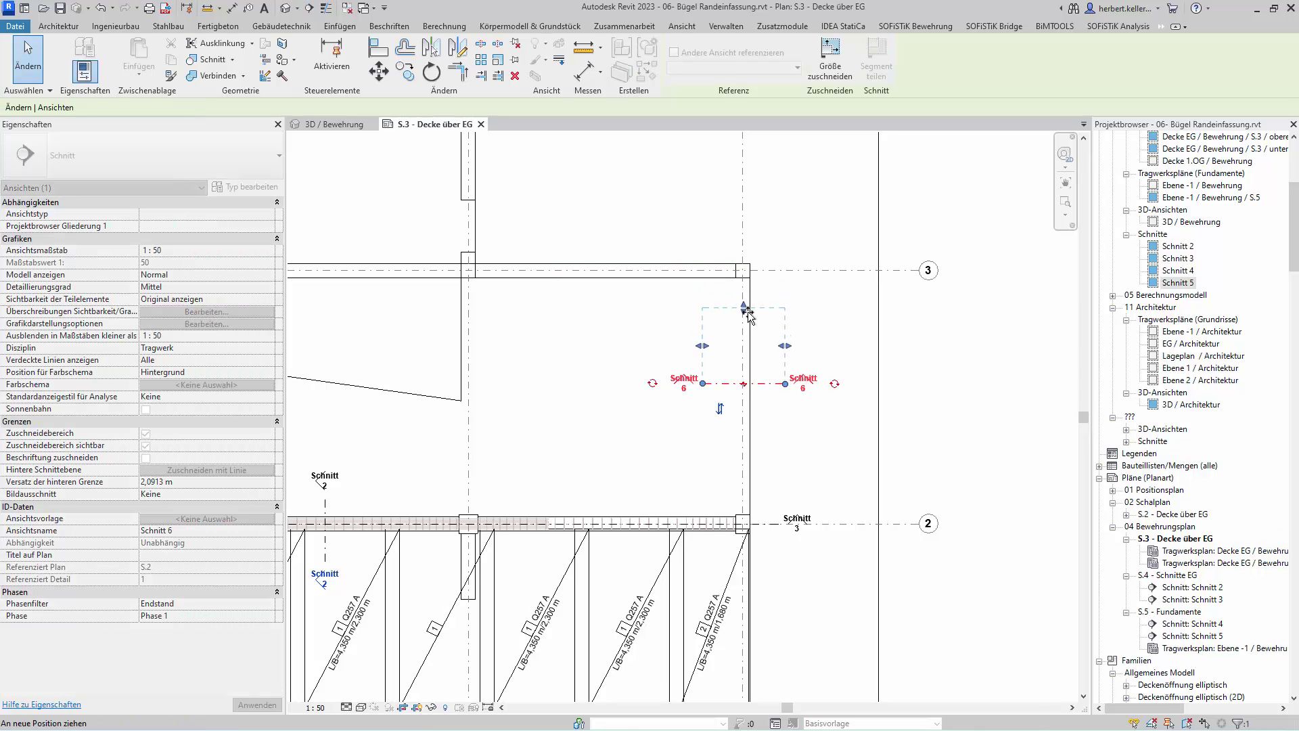
double_click(688, 382)
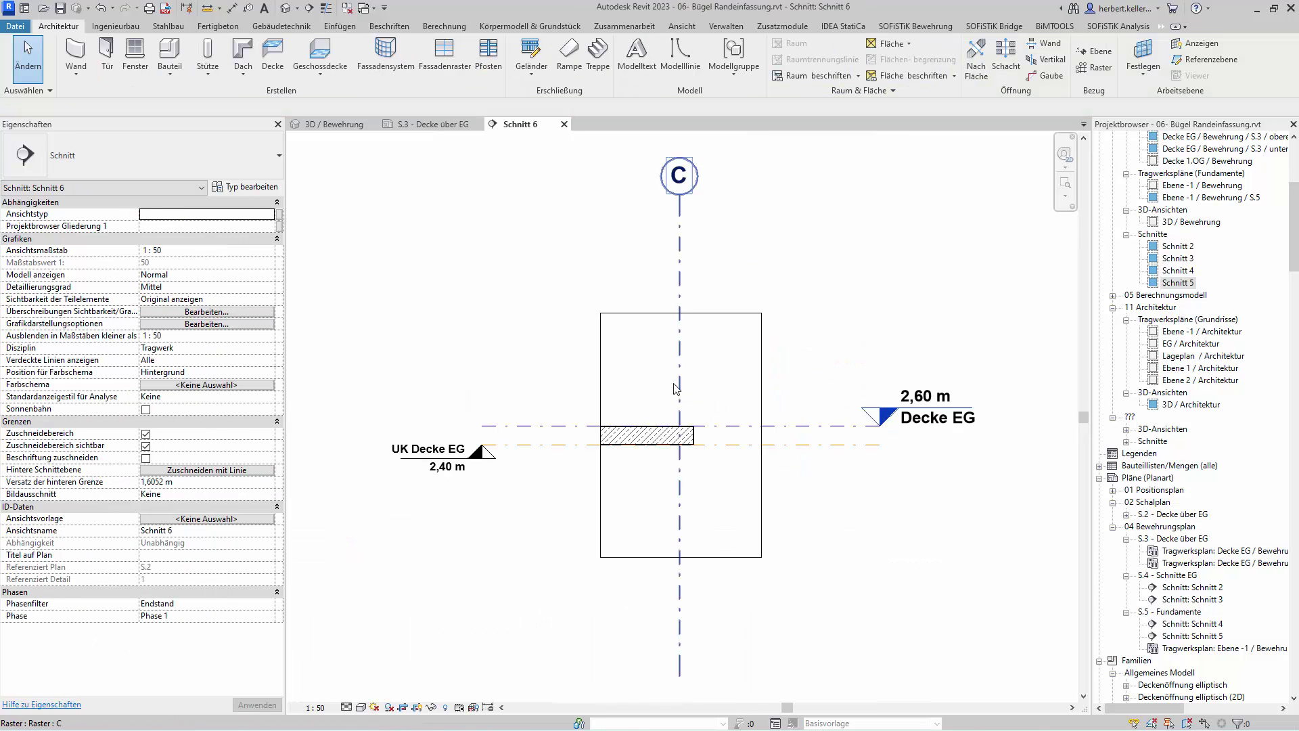
Apply the Schnitt Schraffur Halbton view template to Schnitt 6.
click(198, 519)
click(487, 424)
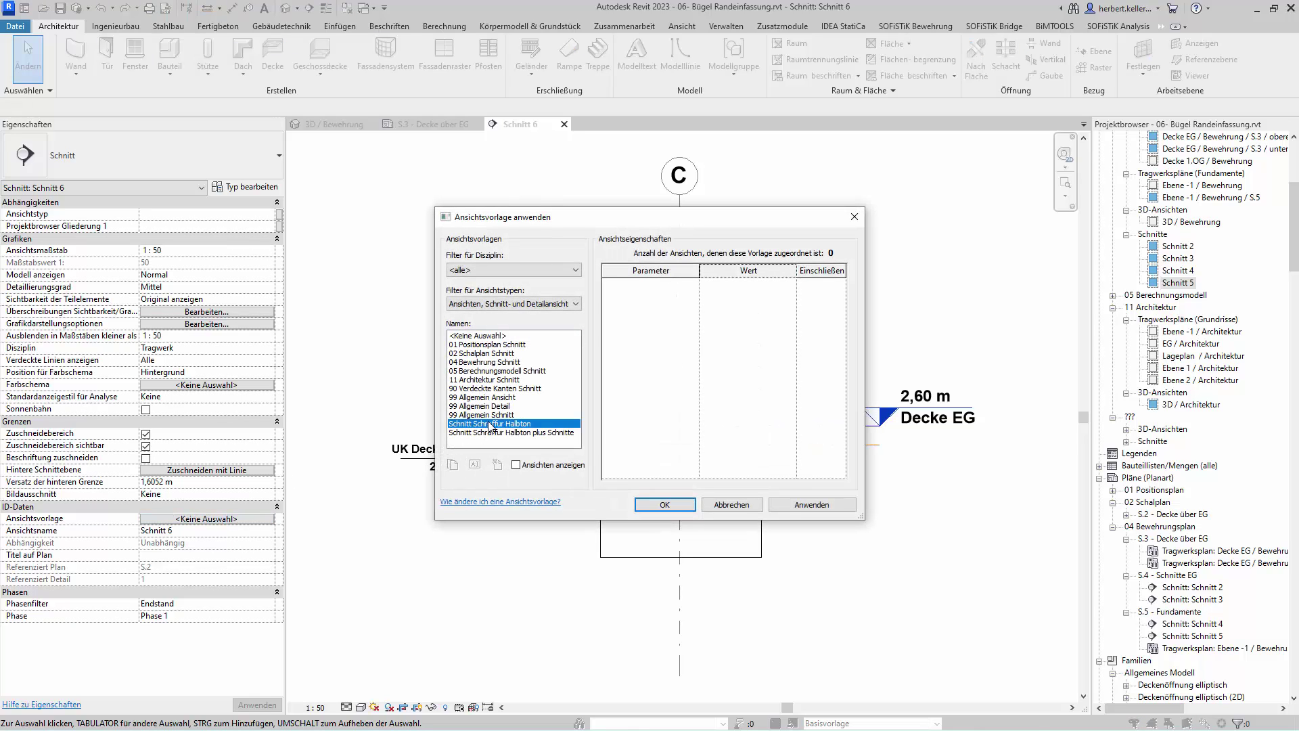
click(660, 505)
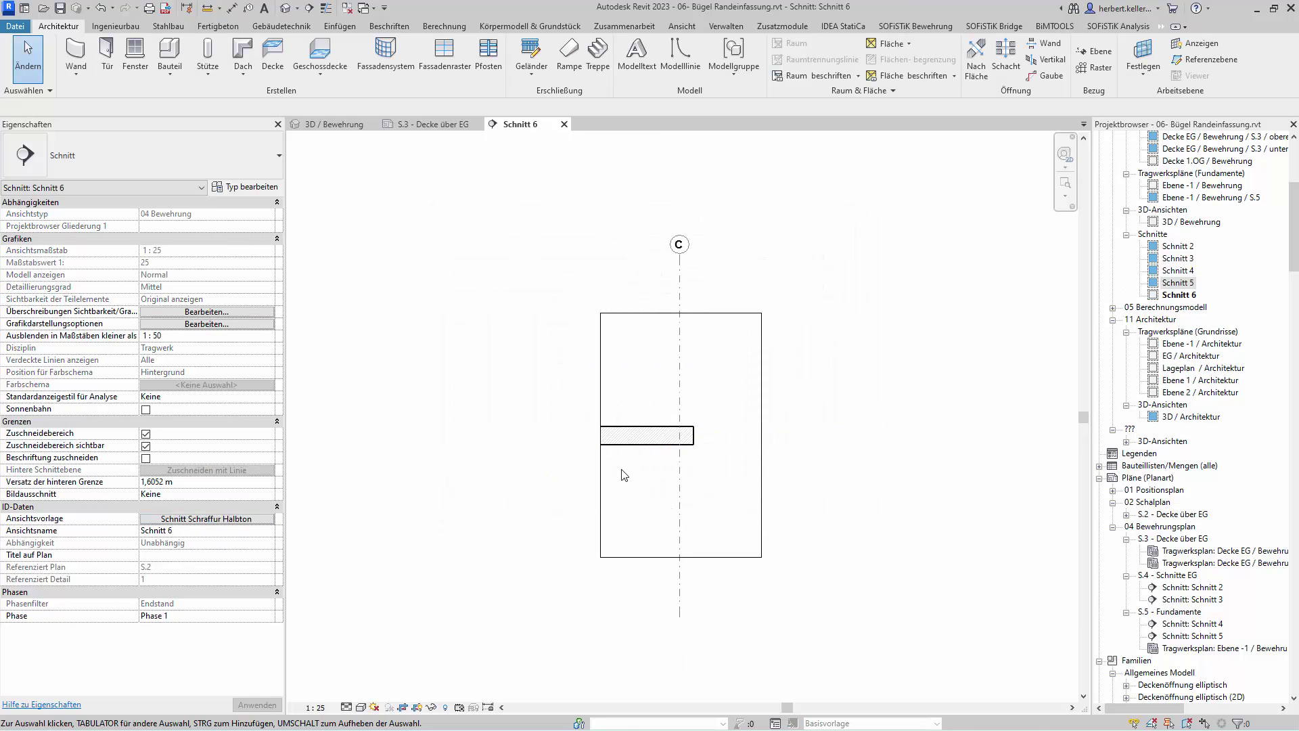
Widen the Schnitt 6 crop region to the left and return to sheet S.3.
click(601, 442)
drag(601, 436, 555, 435)
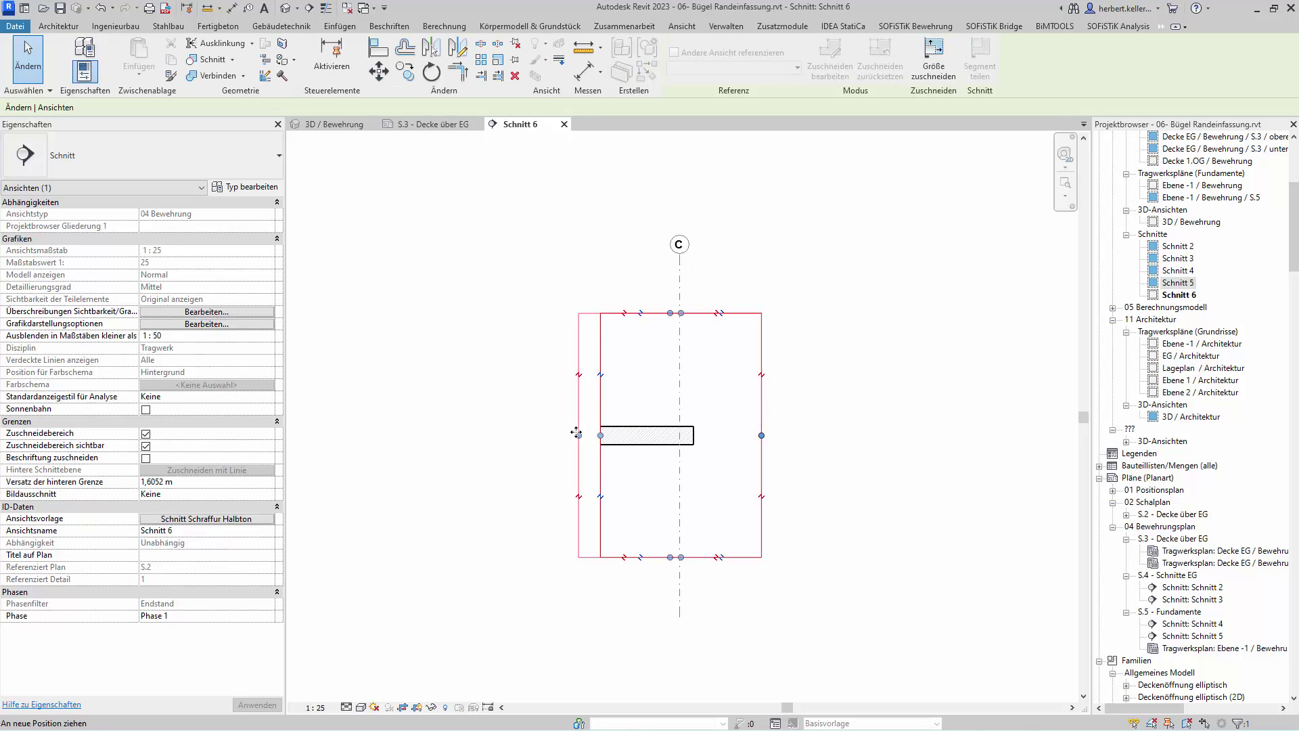
click(564, 124)
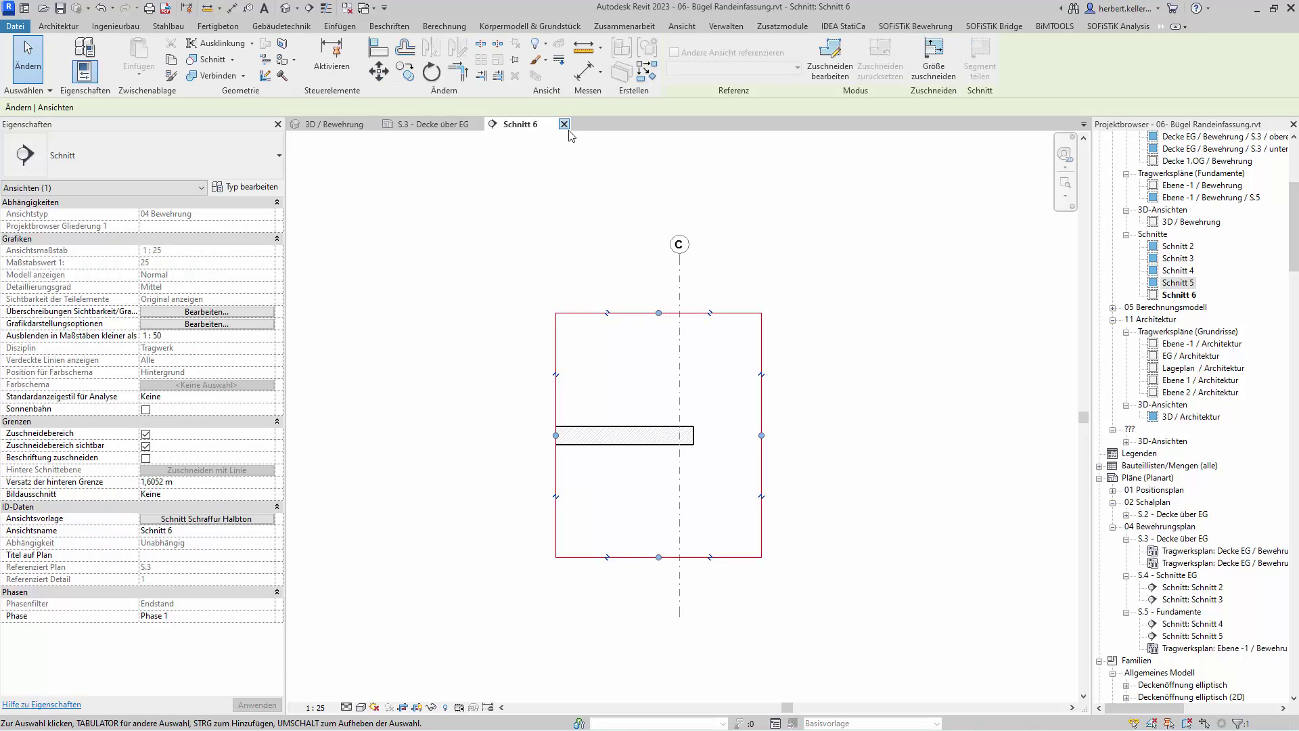
Deactivate the plan viewport and briefly preview Schnitt 6 from the Project Browser.
scroll(930, 433, down, 3)
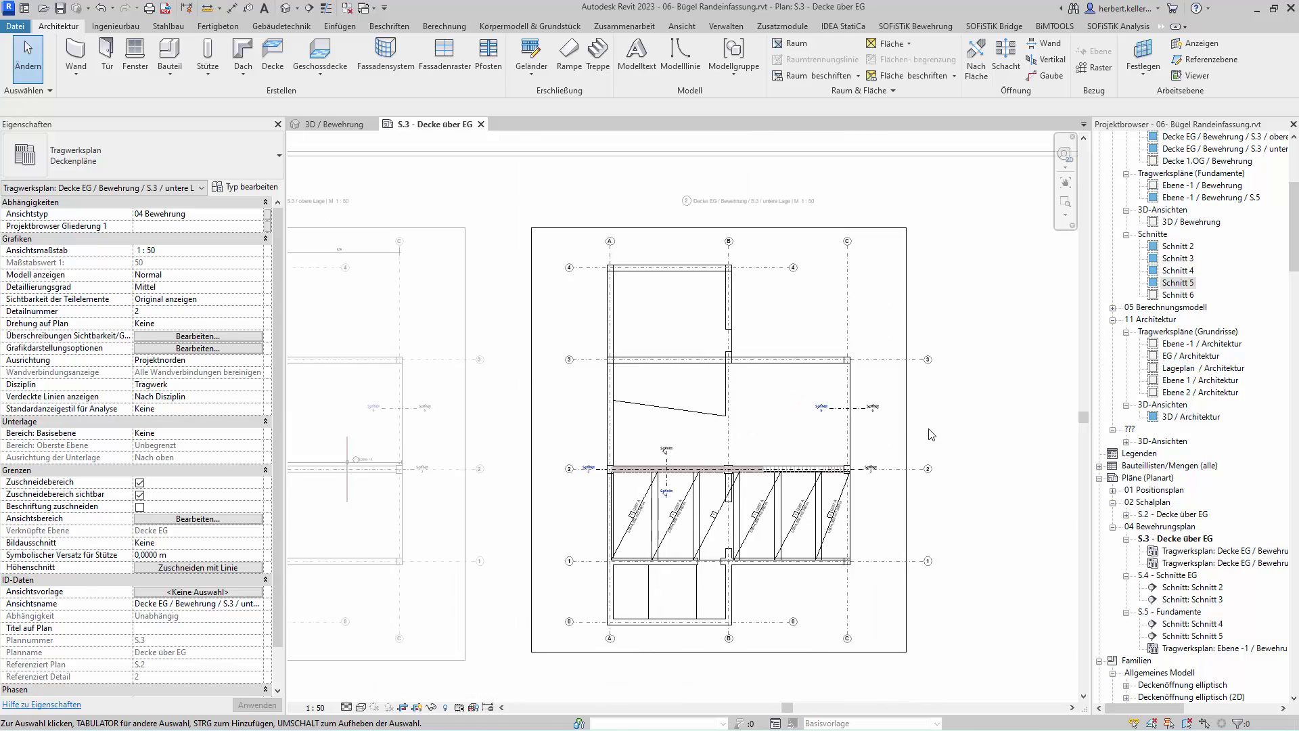
scroll(1021, 435, down, 2)
scroll(1021, 435, down, 2)
double_click(897, 502)
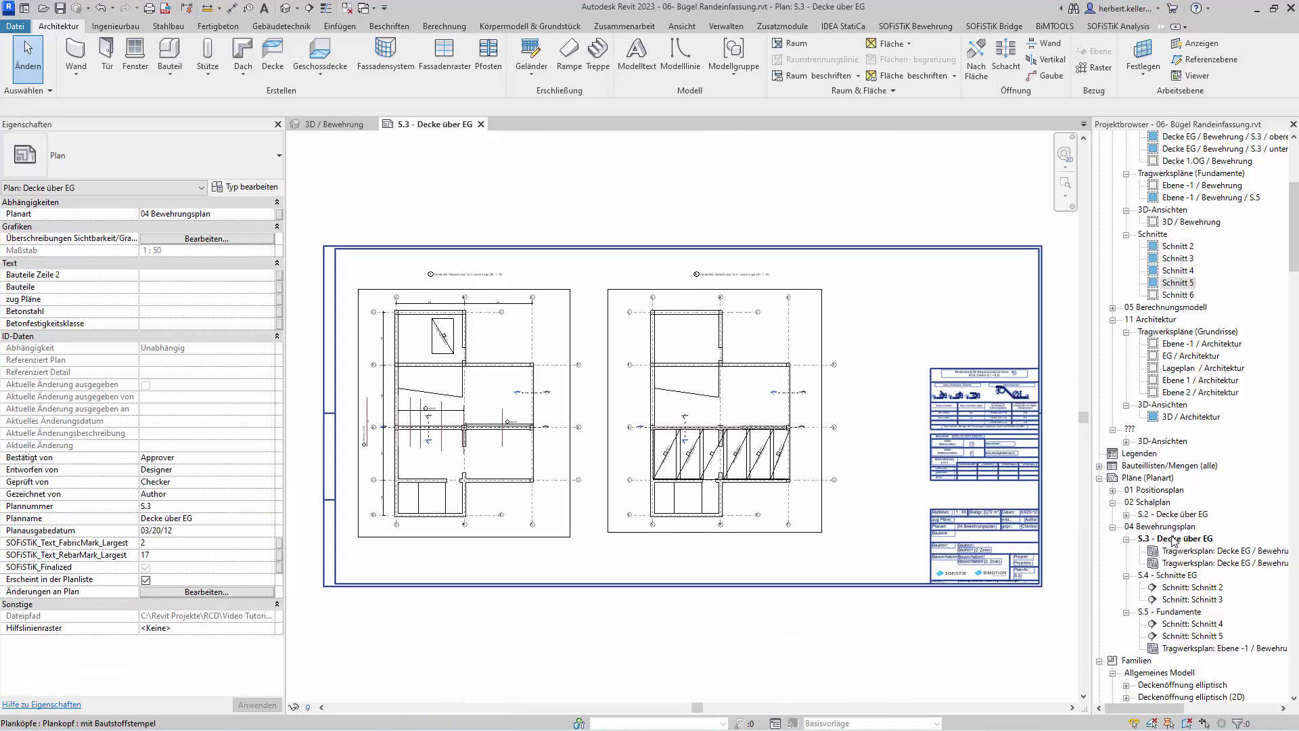
click(1176, 296)
double_click(1176, 296)
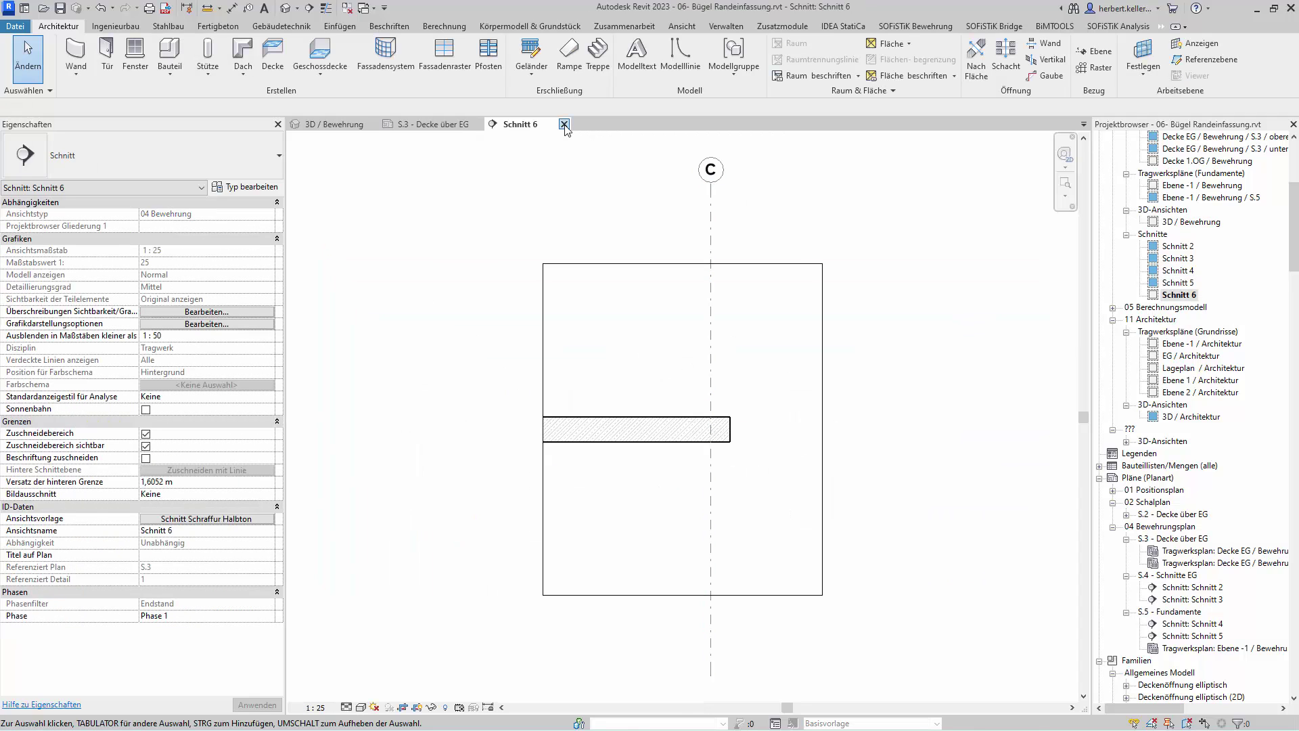
click(563, 124)
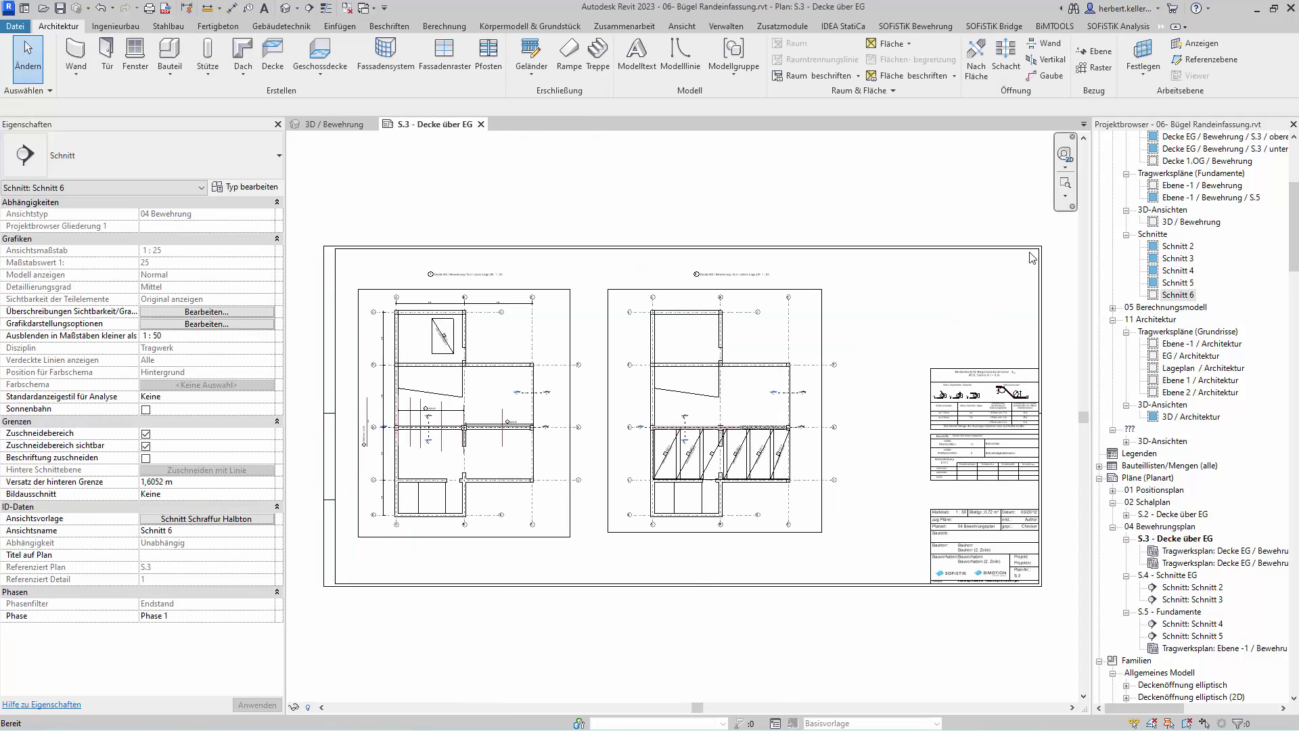
Place Schnitt 6 on sheet S.3 to the right of the plans.
click(1166, 297)
drag(921, 322, 889, 315)
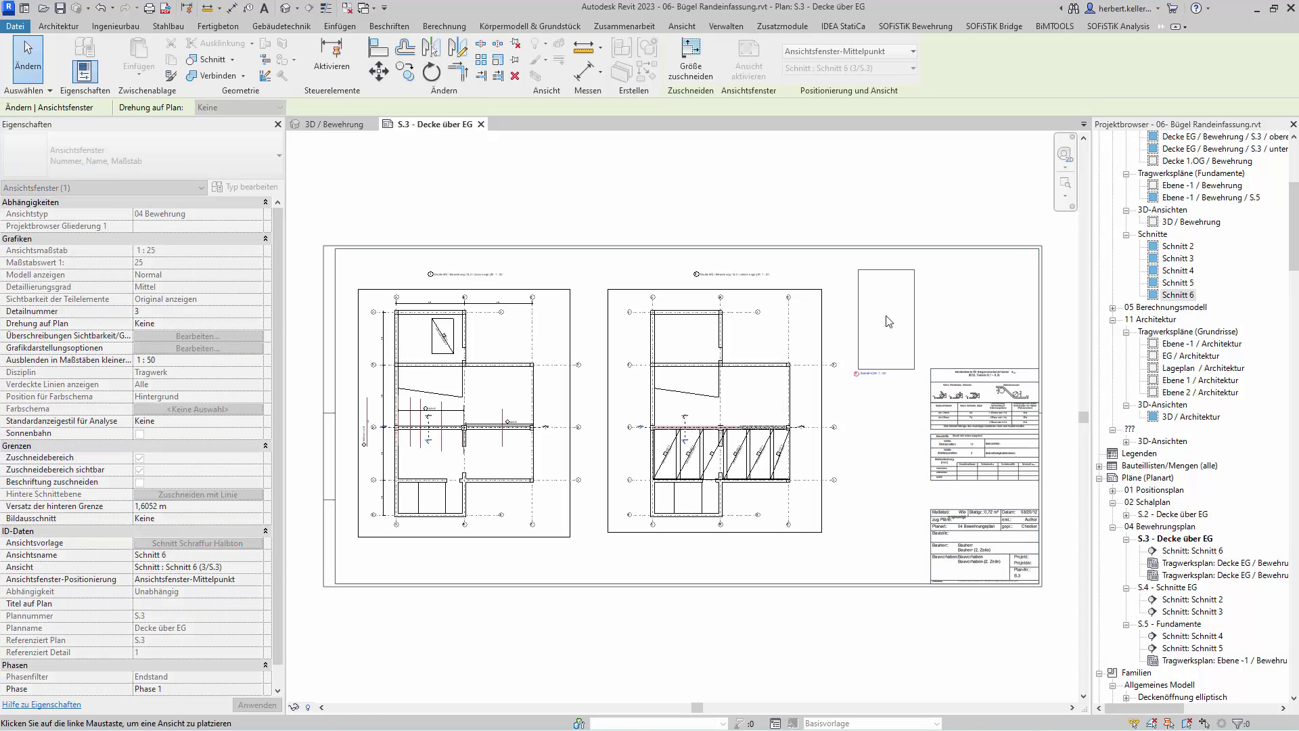
click(888, 315)
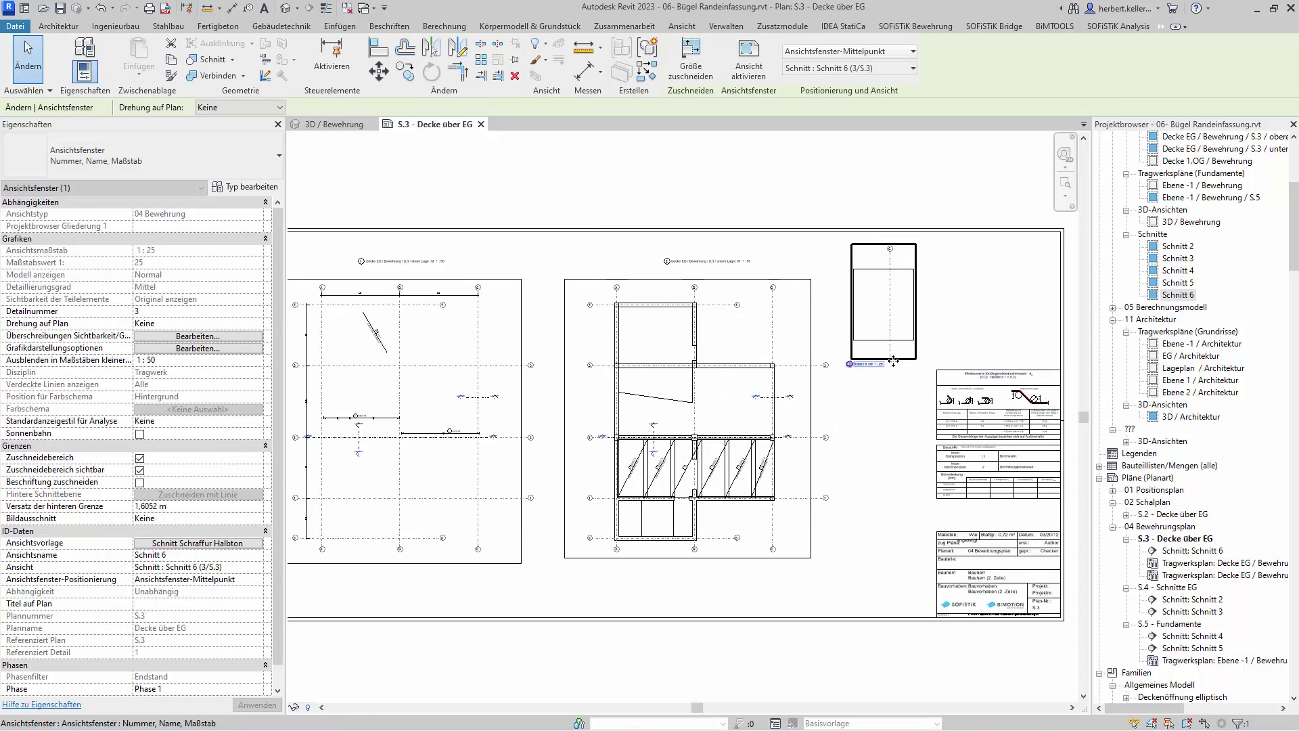
Zoom in and activate the Schnitt 6 viewport for editing.
scroll(900, 366, up, 2)
scroll(905, 395, up, 2)
scroll(906, 395, up, 2)
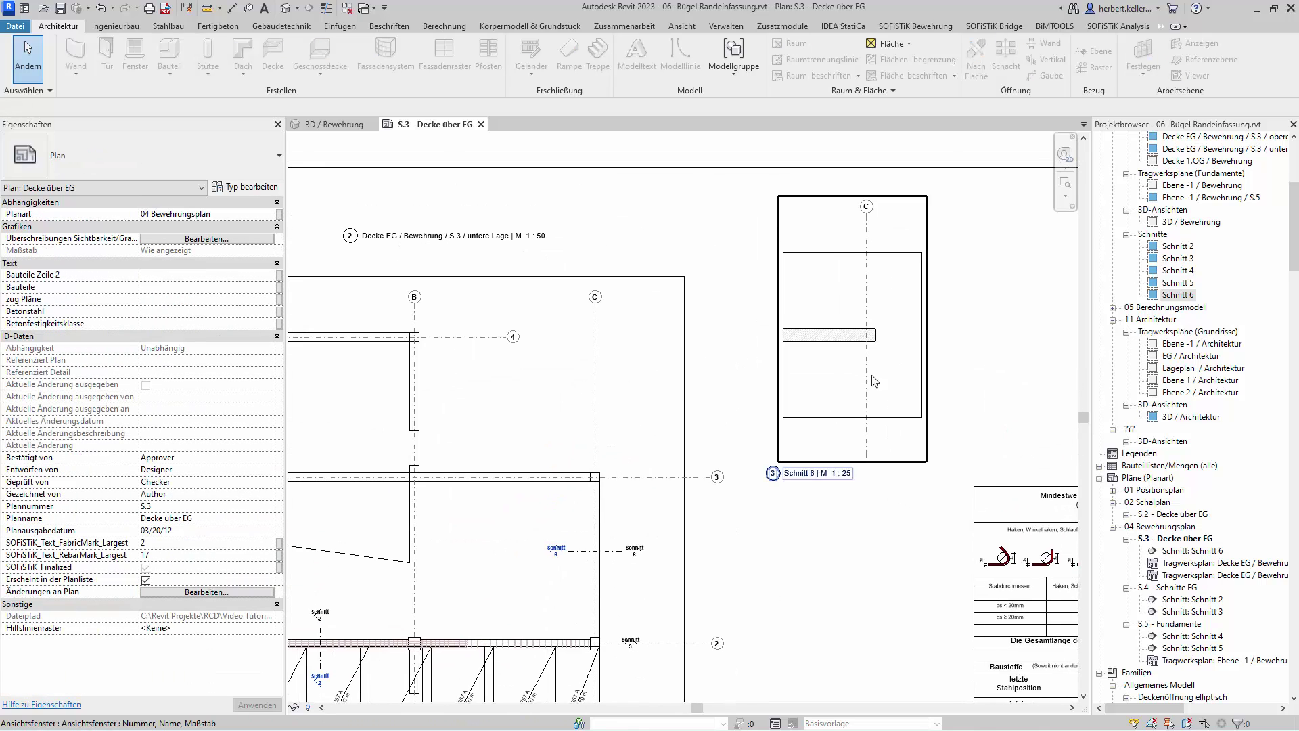
scroll(873, 371, up, 2)
scroll(873, 371, up, 1)
scroll(873, 370, up, 2)
scroll(872, 371, up, 2)
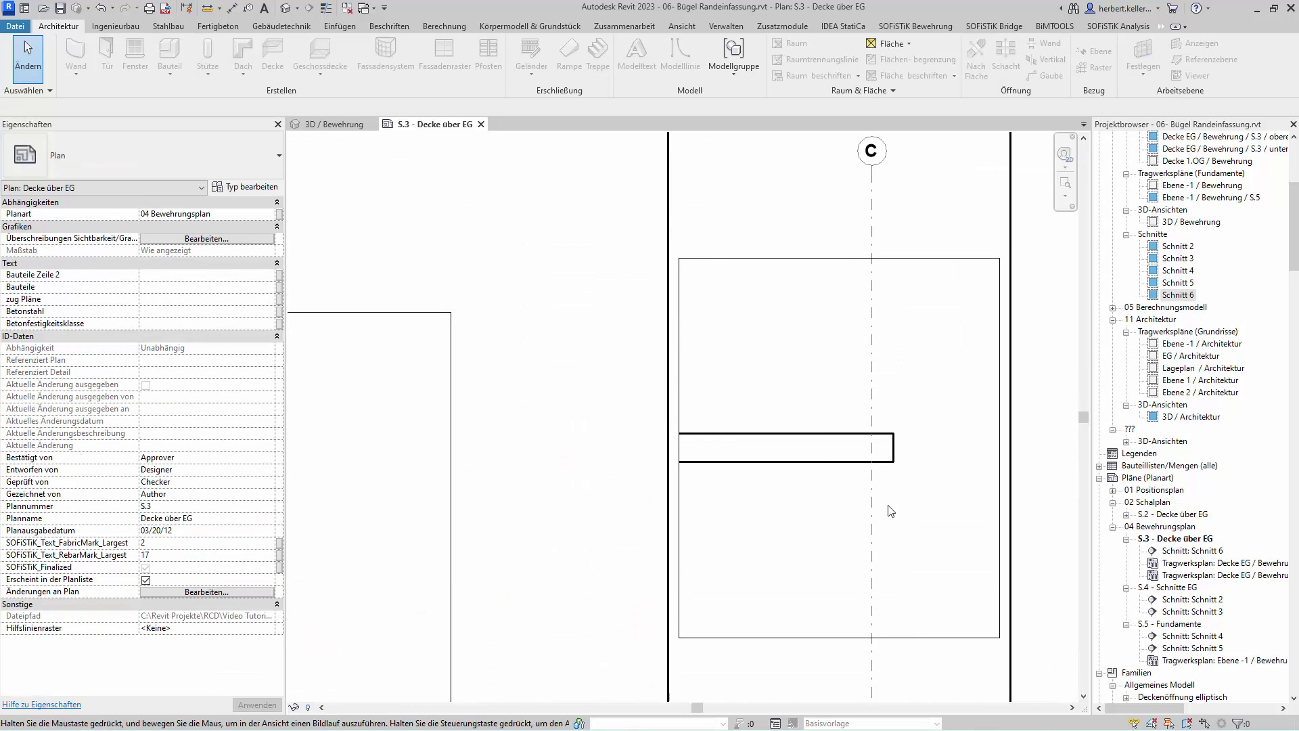
scroll(844, 499, up, 2)
scroll(944, 456, up, 2)
click(934, 437)
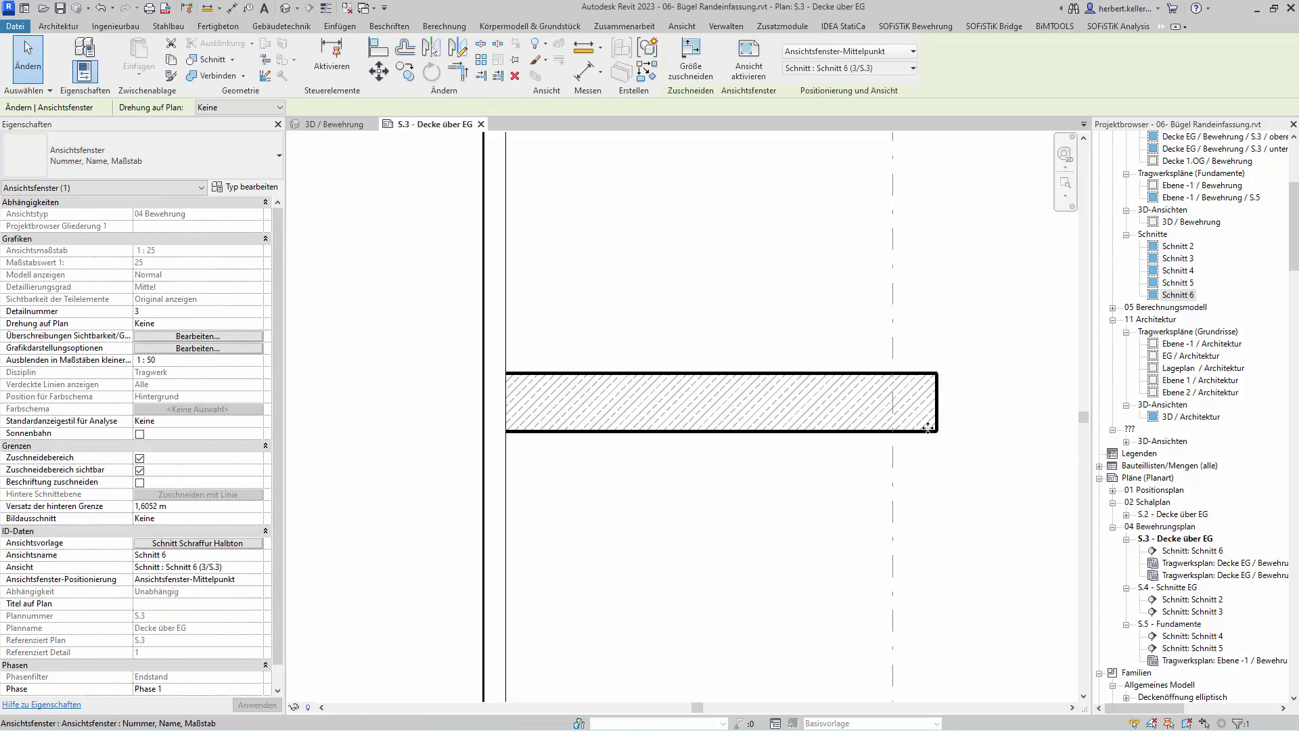
double_click(924, 439)
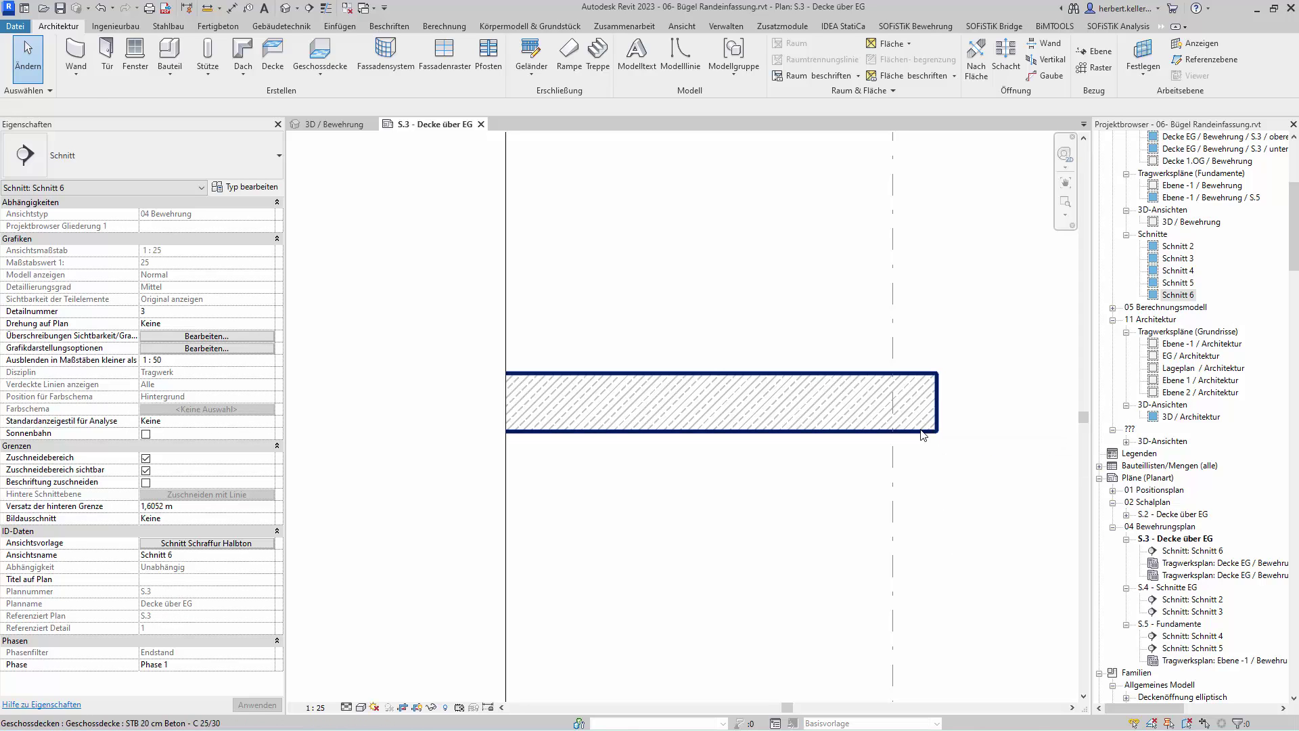
Select the slab in Schnitt 6 and start placing Buegel Offen reinforcement.
click(923, 431)
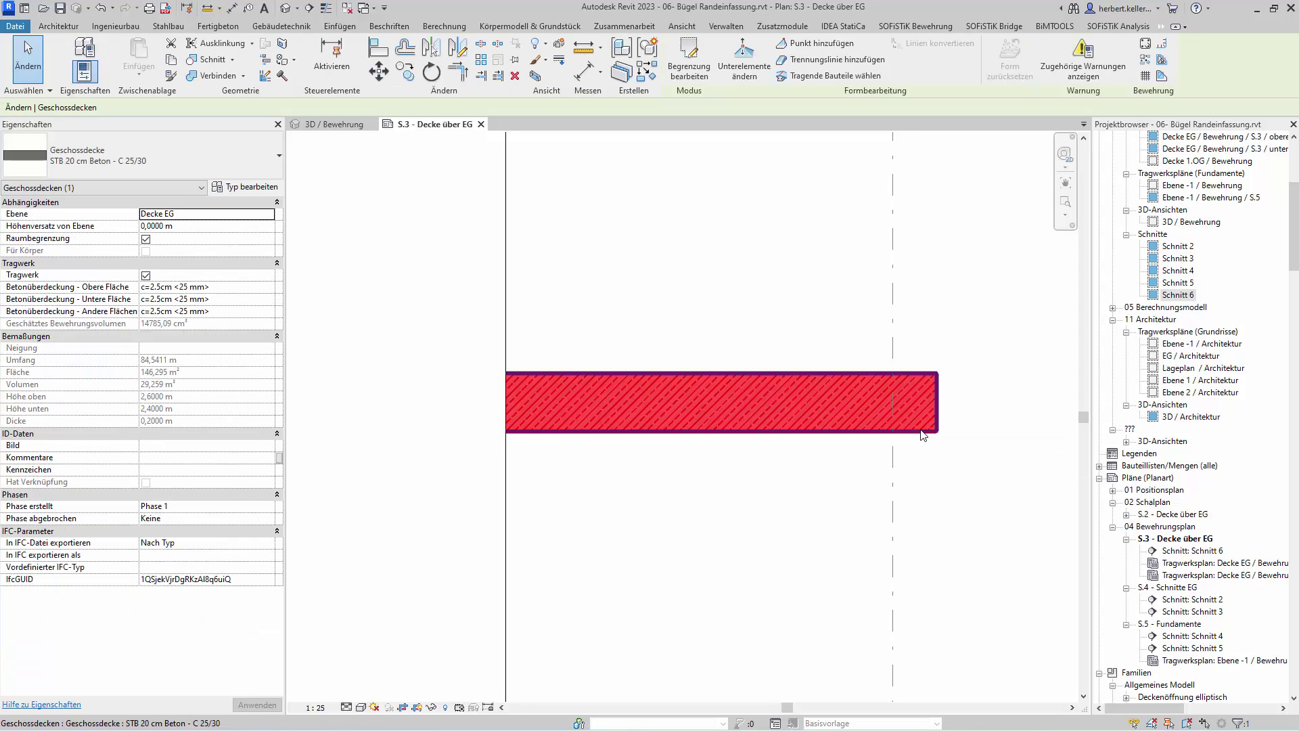
click(1147, 50)
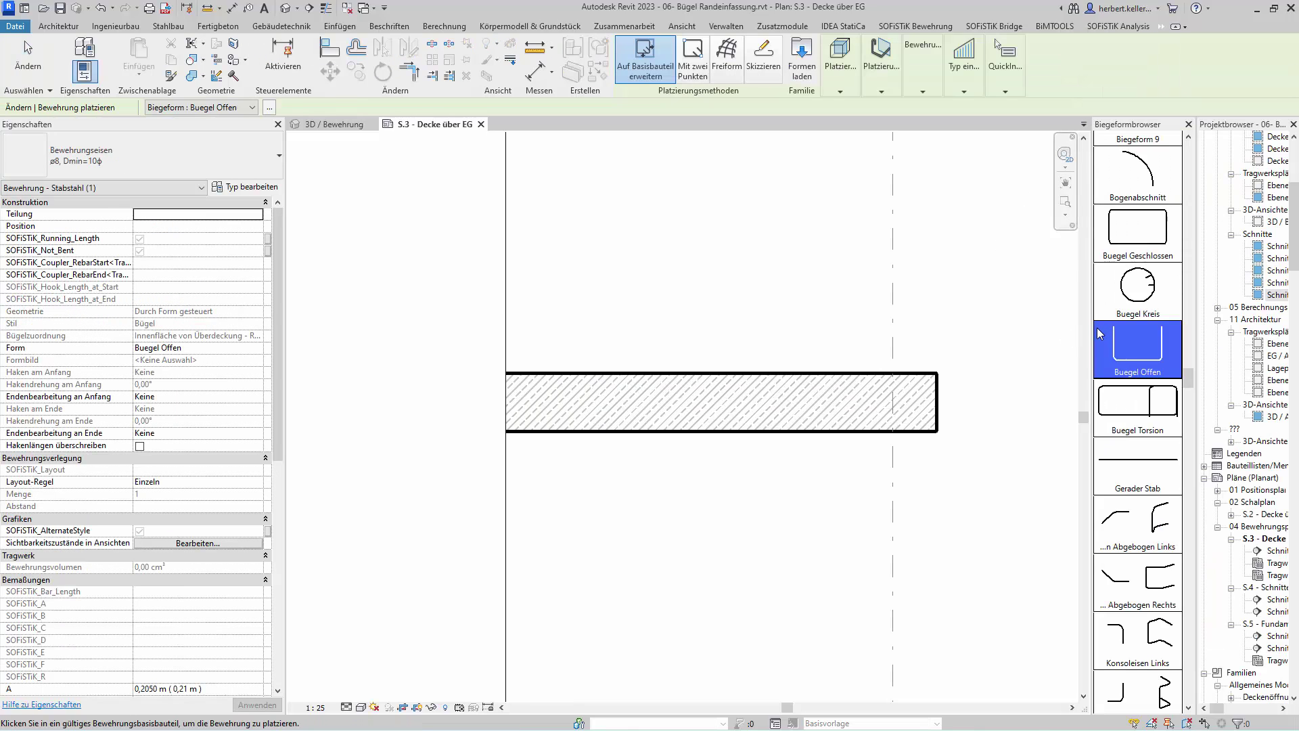
drag(1090, 345, 1036, 345)
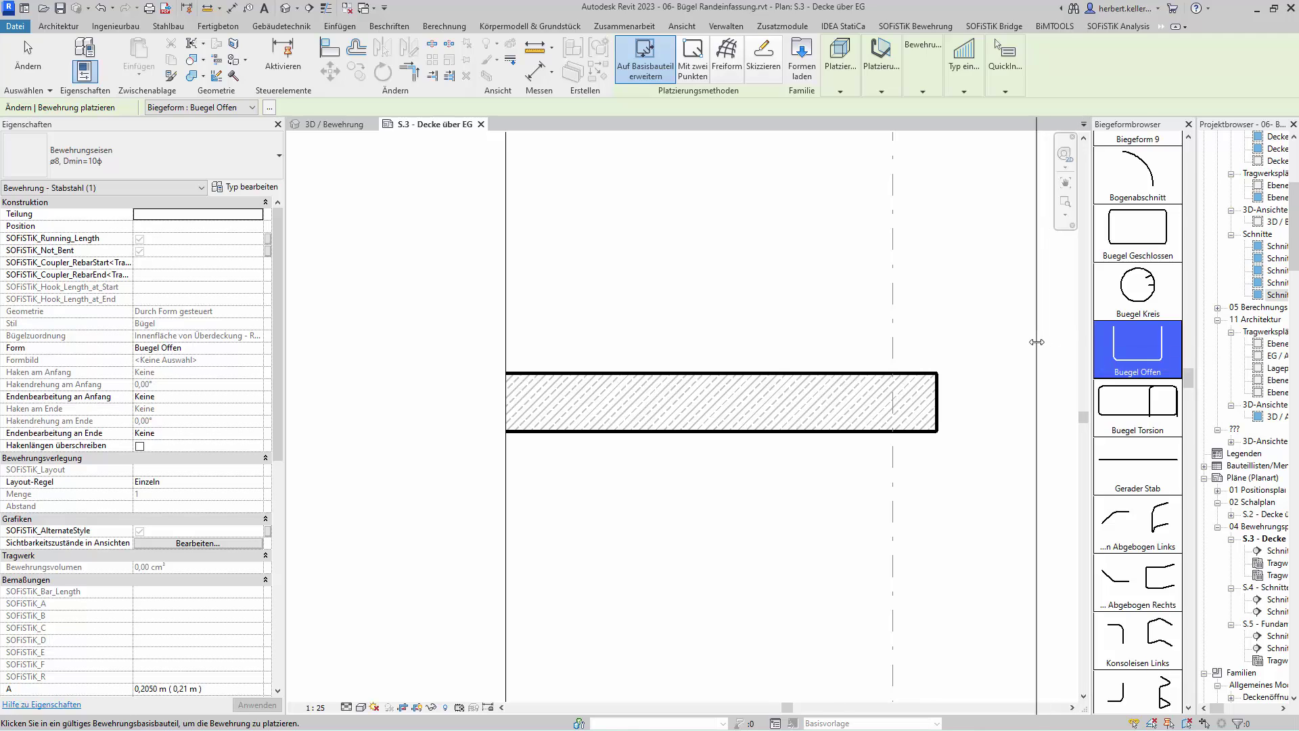
scroll(1126, 347, down, 2)
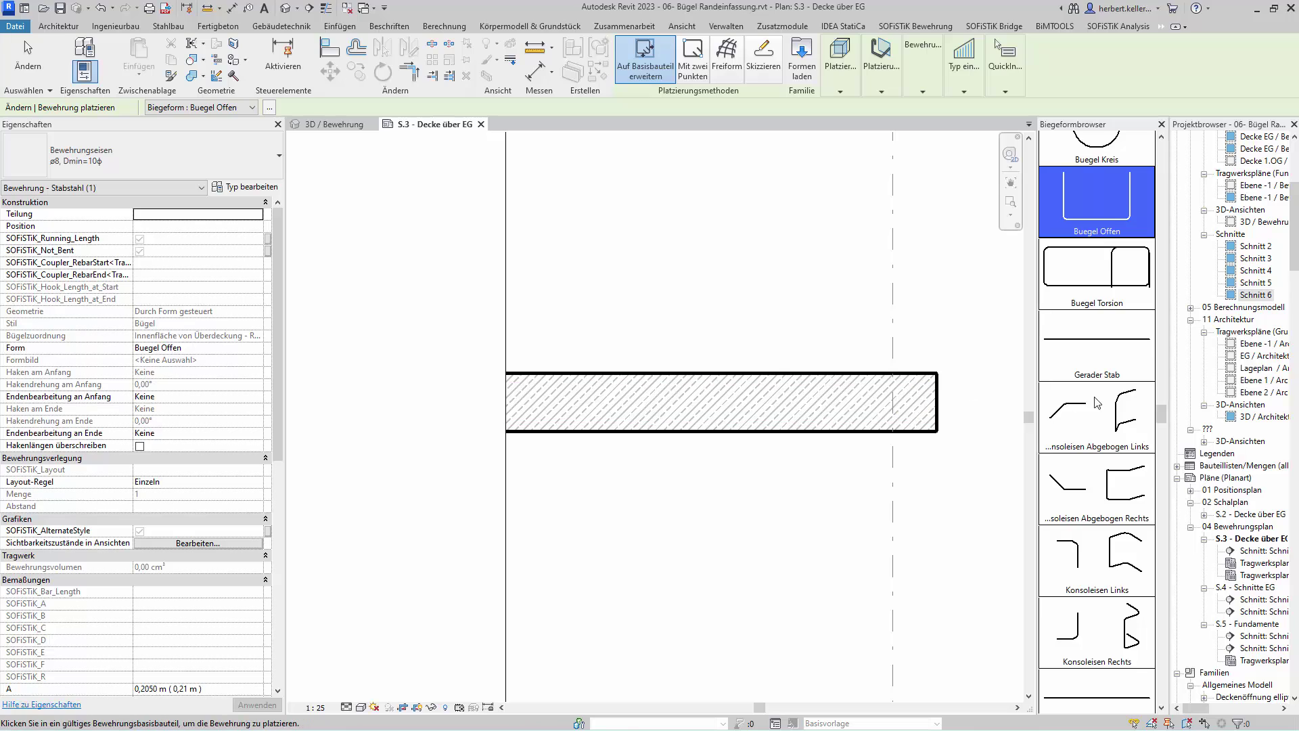
scroll(1098, 400, up, 2)
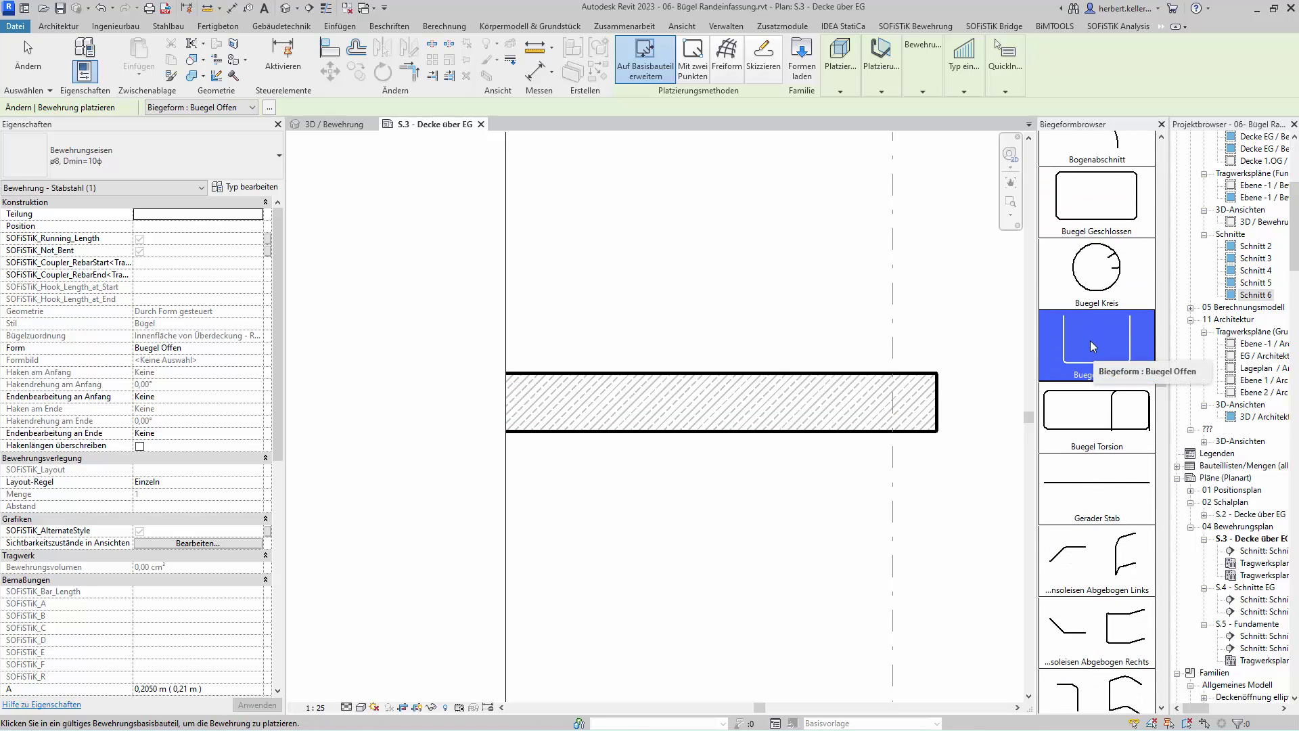
Set rebar type ø6, Dmin=4 with layout rule Maximaler Abstand and begin the spacing value.
click(257, 157)
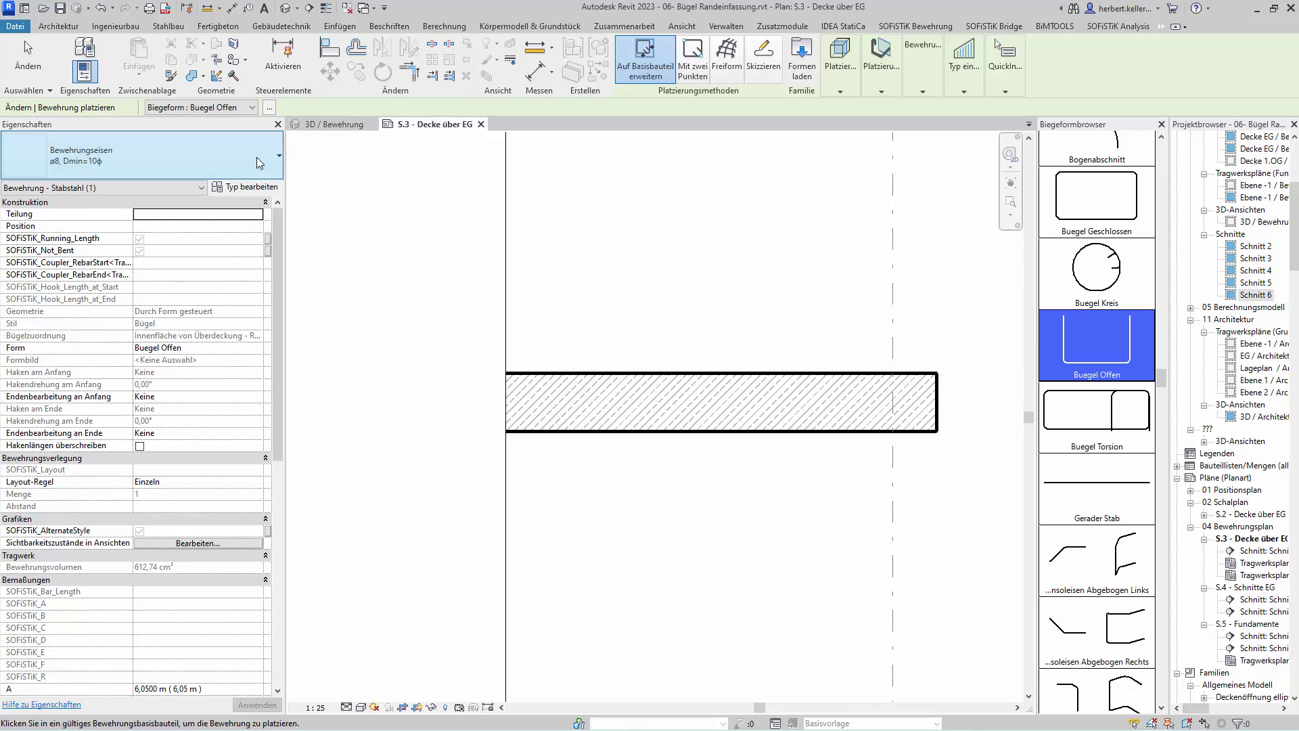
scroll(166, 325, up, 1)
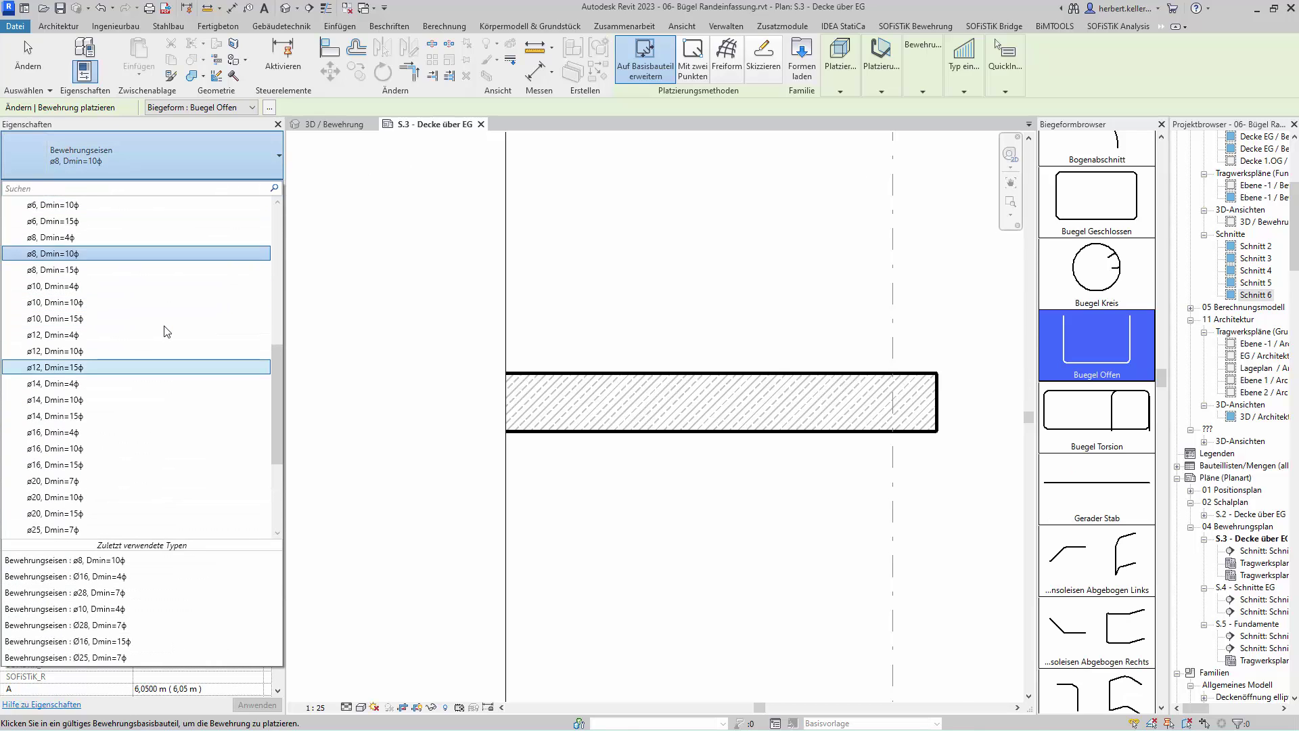
scroll(159, 325, up, 4)
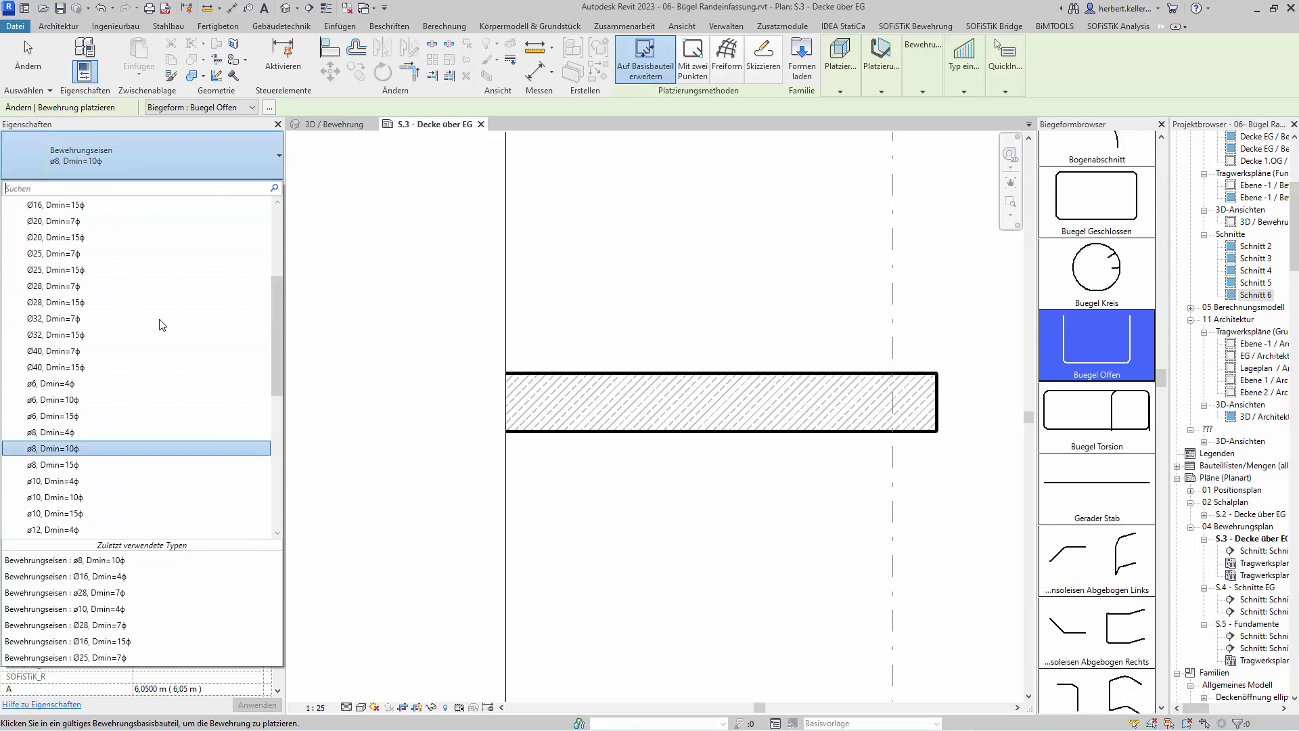
click(144, 383)
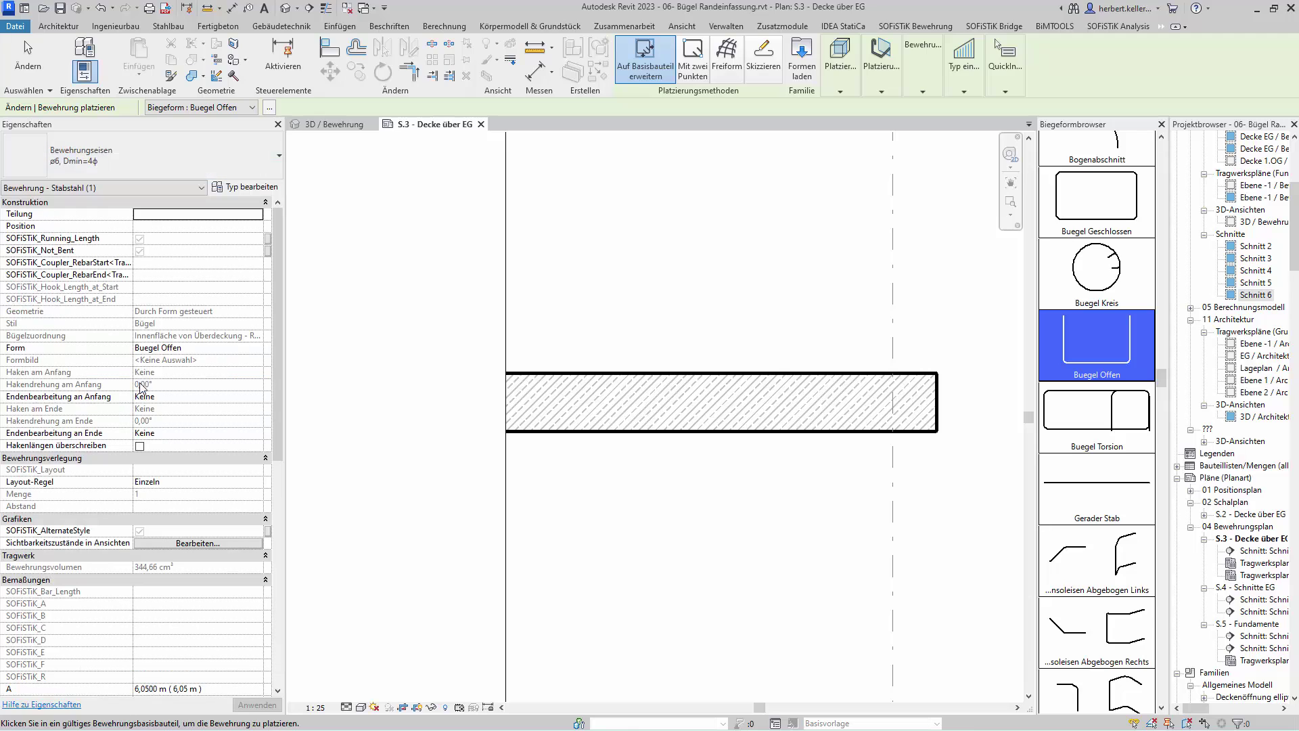
click(247, 481)
click(258, 482)
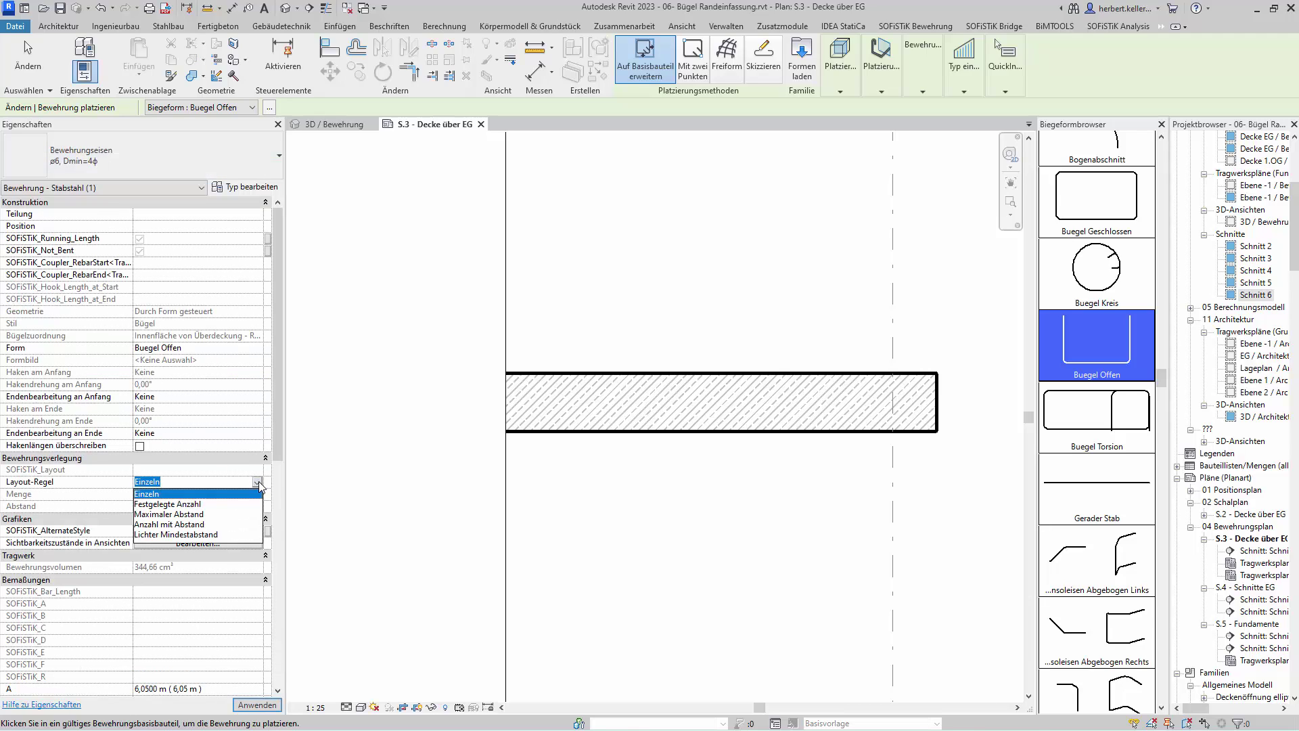
click(186, 510)
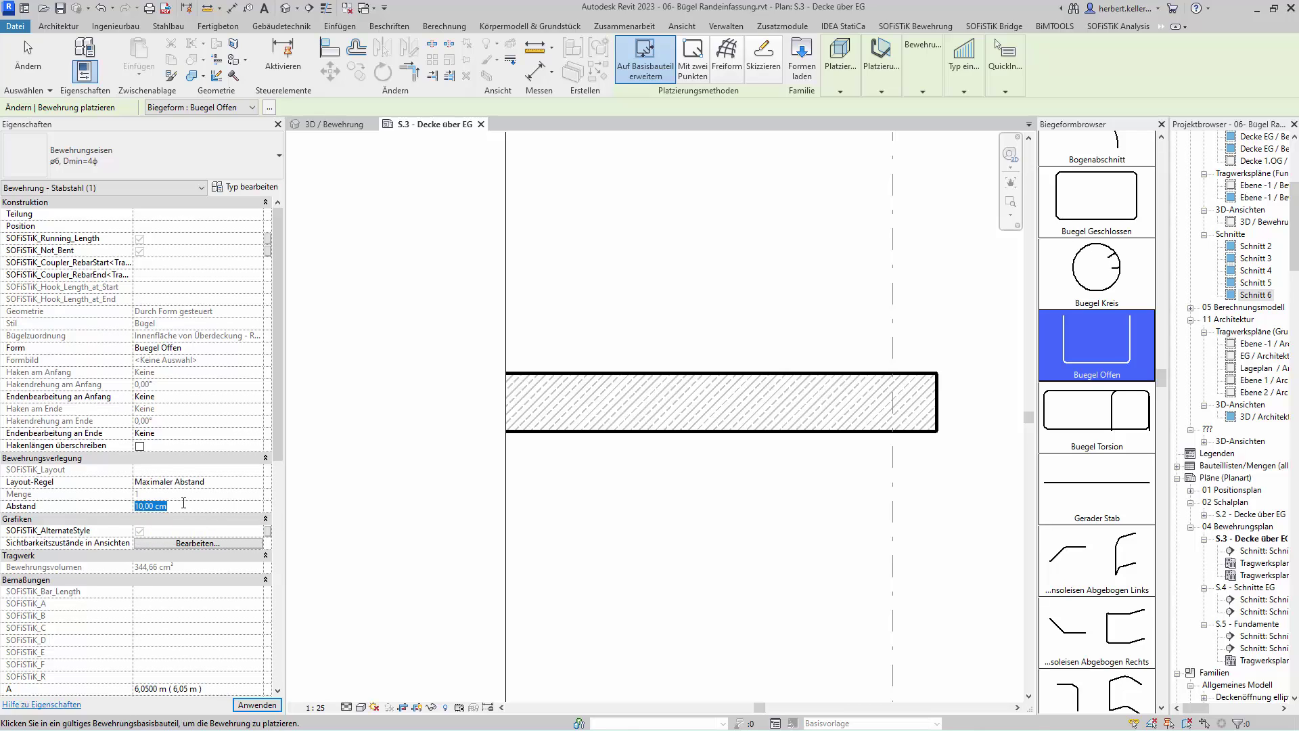
text(1)
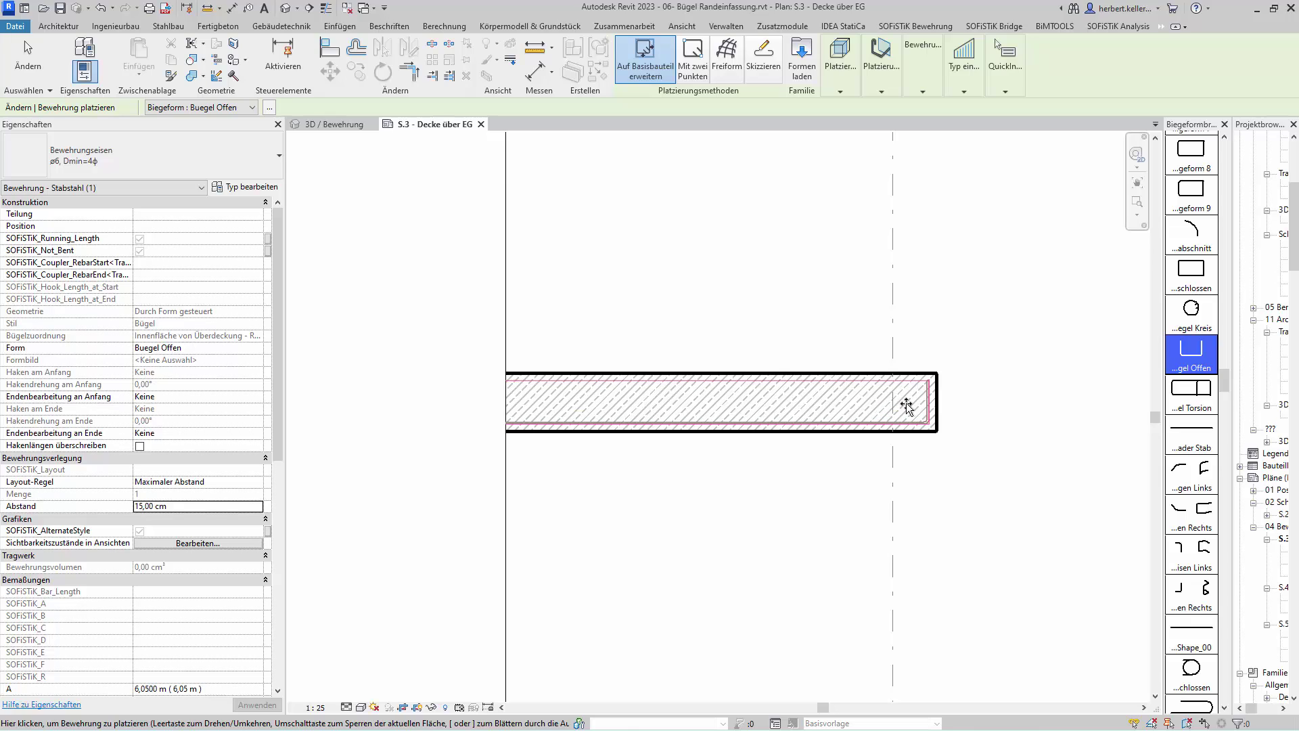
Place the ø6 open stirrup set at 15 cm spacing in the slab section, giving 69 bars.
scroll(913, 404, up, 2)
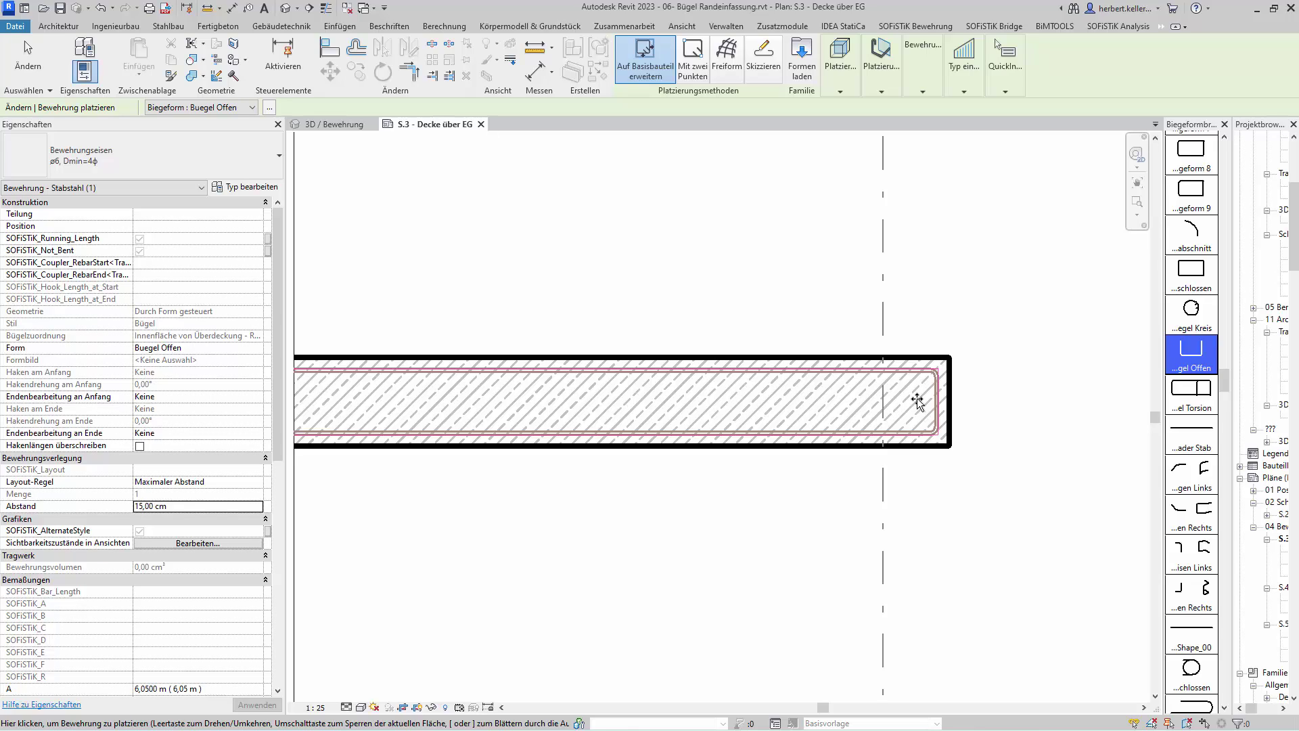
click(998, 396)
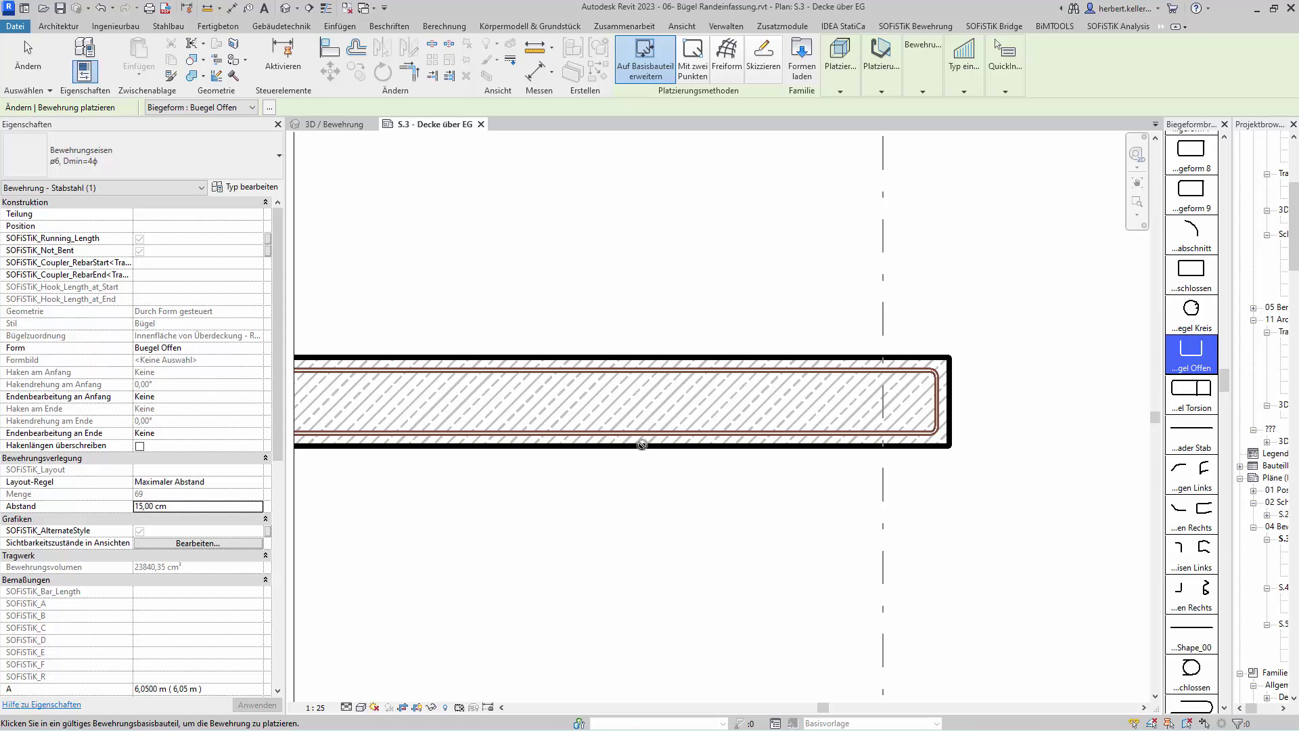
key(Escape)
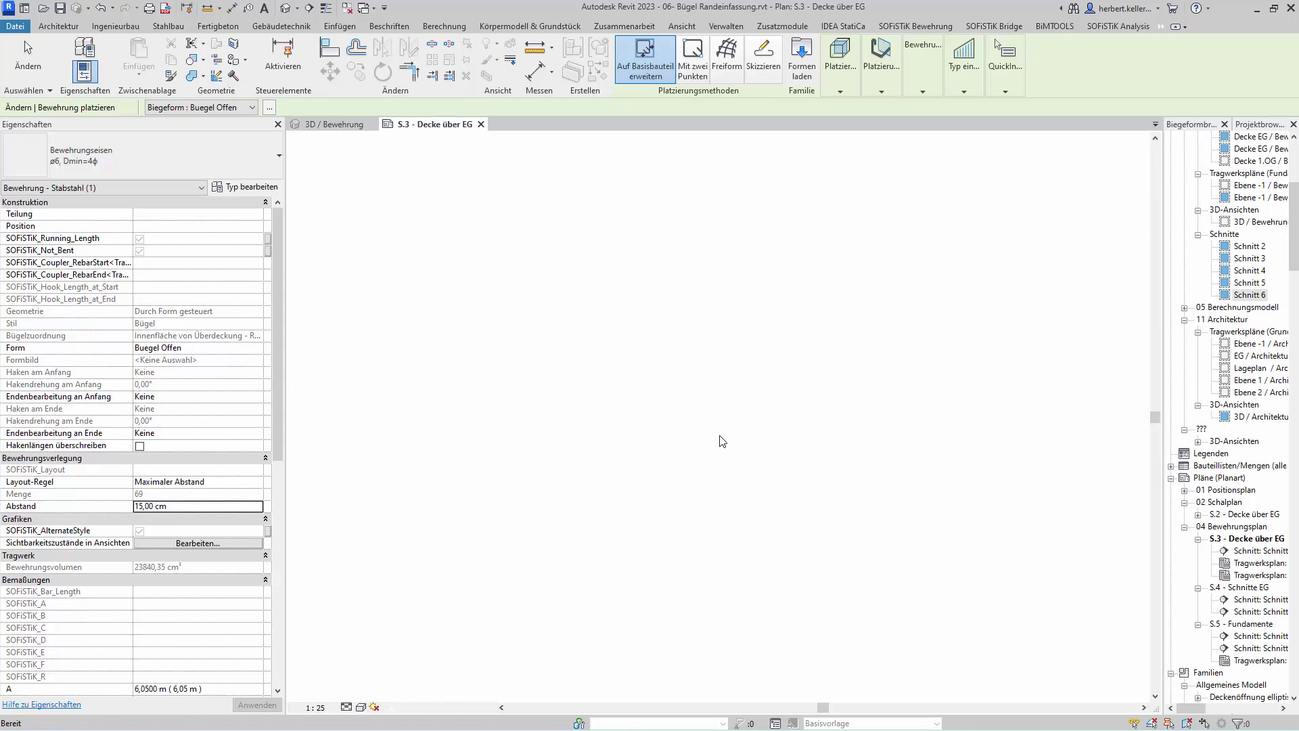
Set the stirrup set's leg A to 40 cm, dropping reinforcement volume to 1794,85 cm³.
click(722, 435)
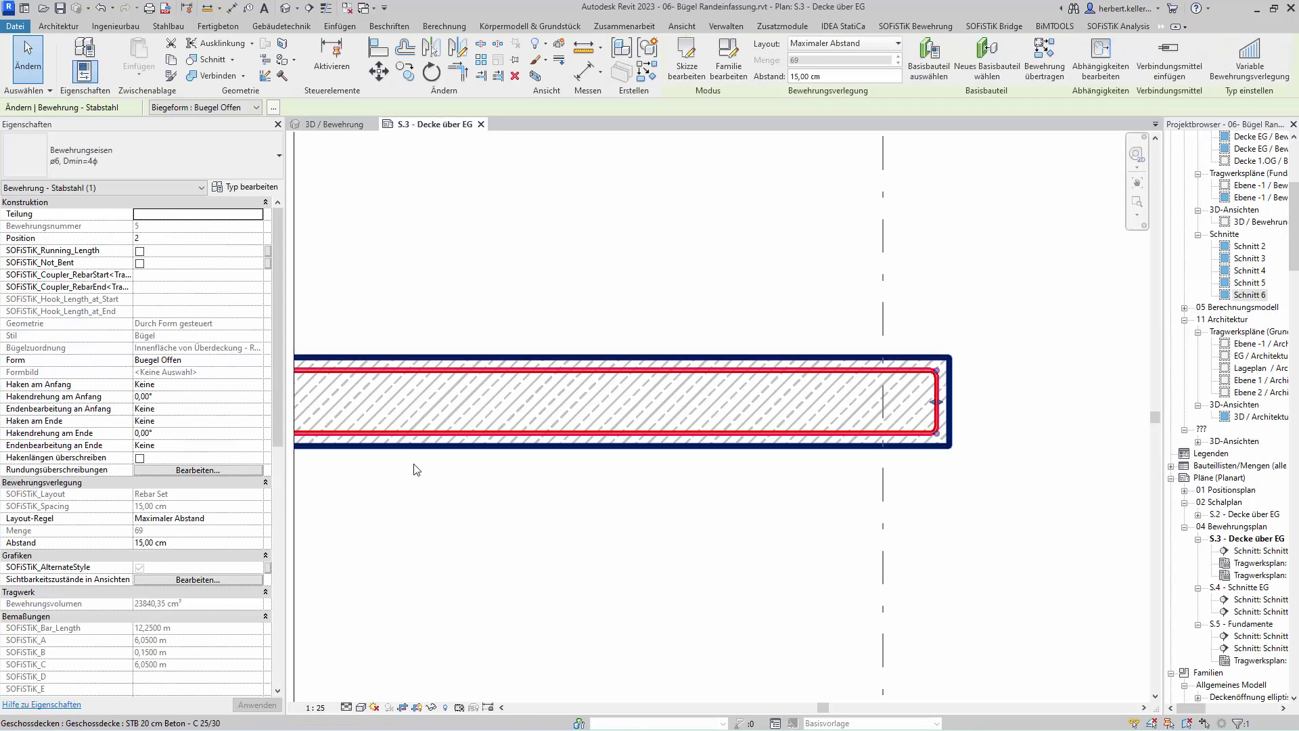
scroll(146, 467, down, 3)
scroll(155, 436, down, 3)
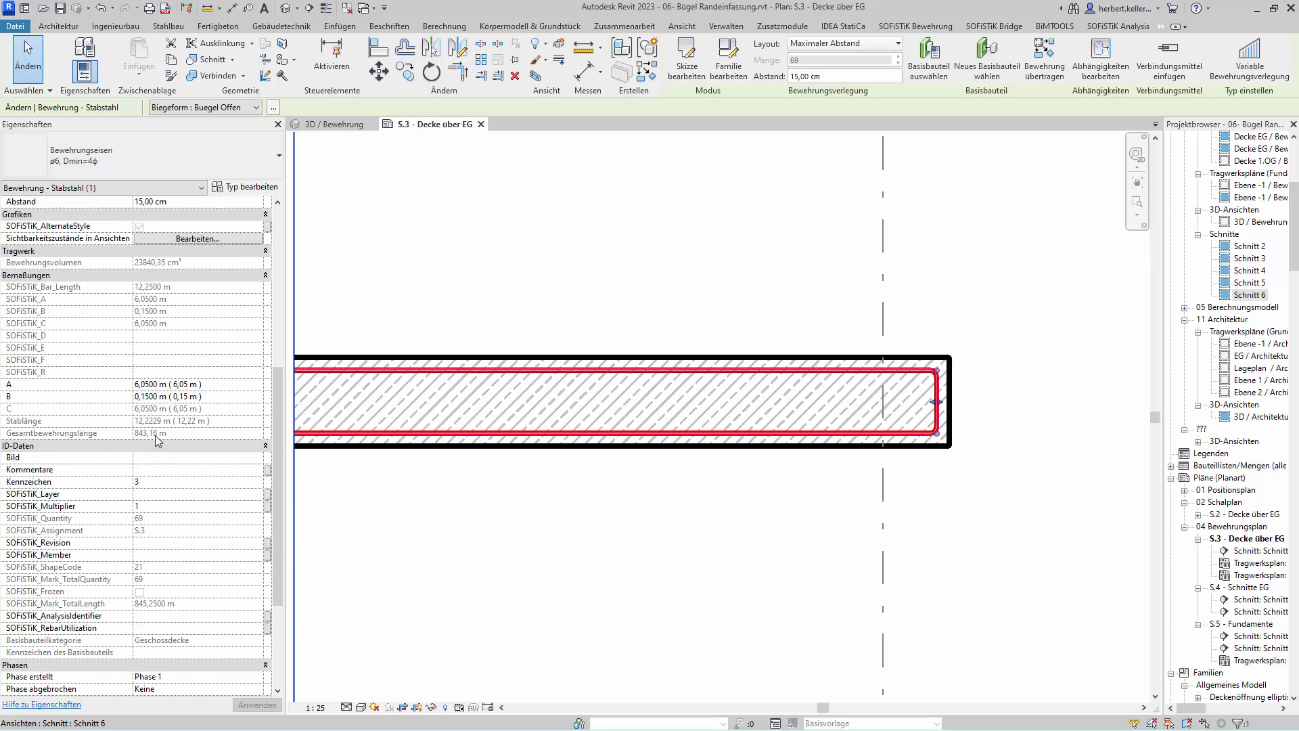
scroll(158, 432, down, 2)
click(204, 423)
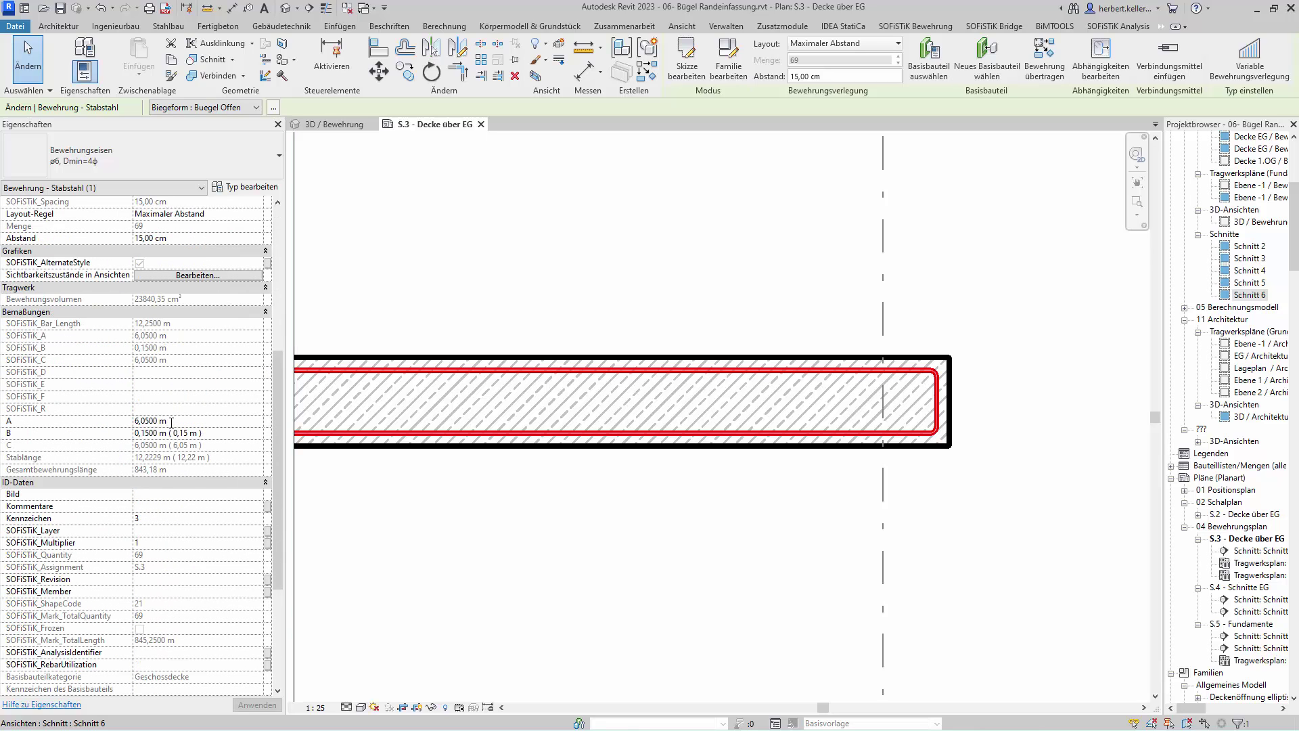
drag(171, 423, 91, 415)
text(40cm)
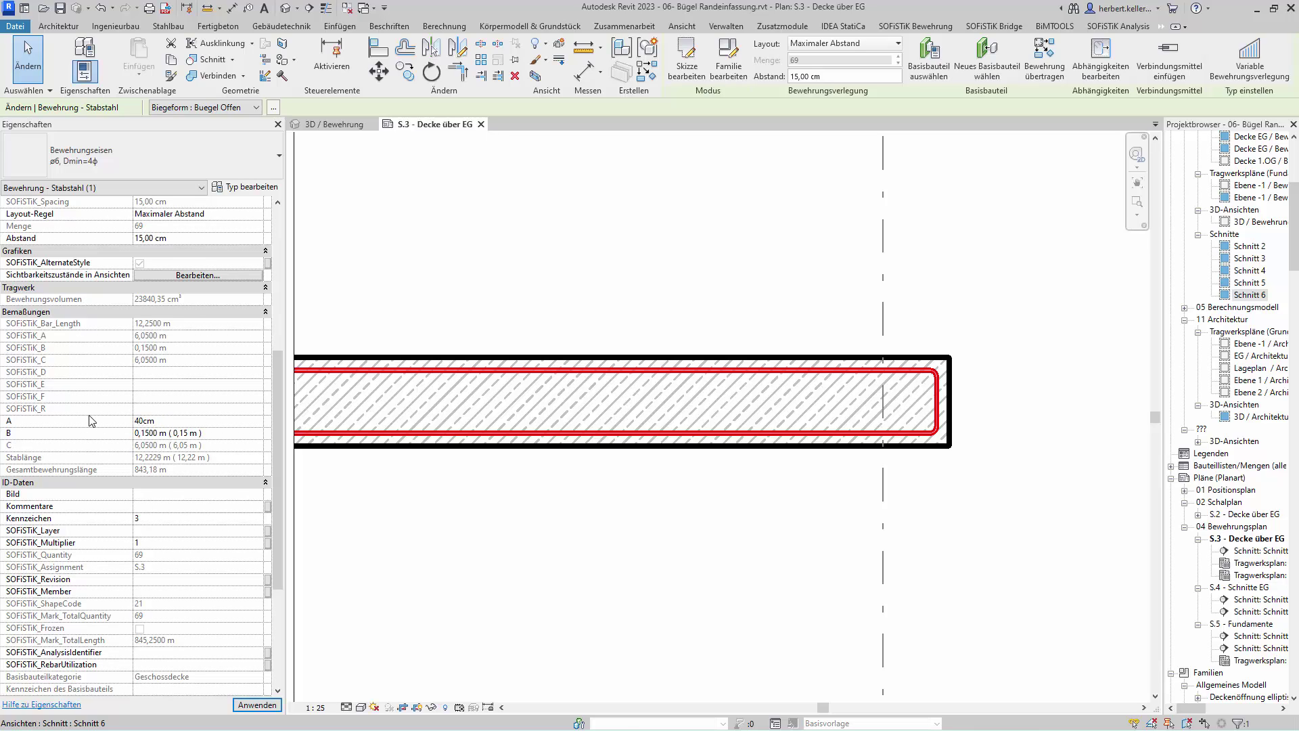
key(Return)
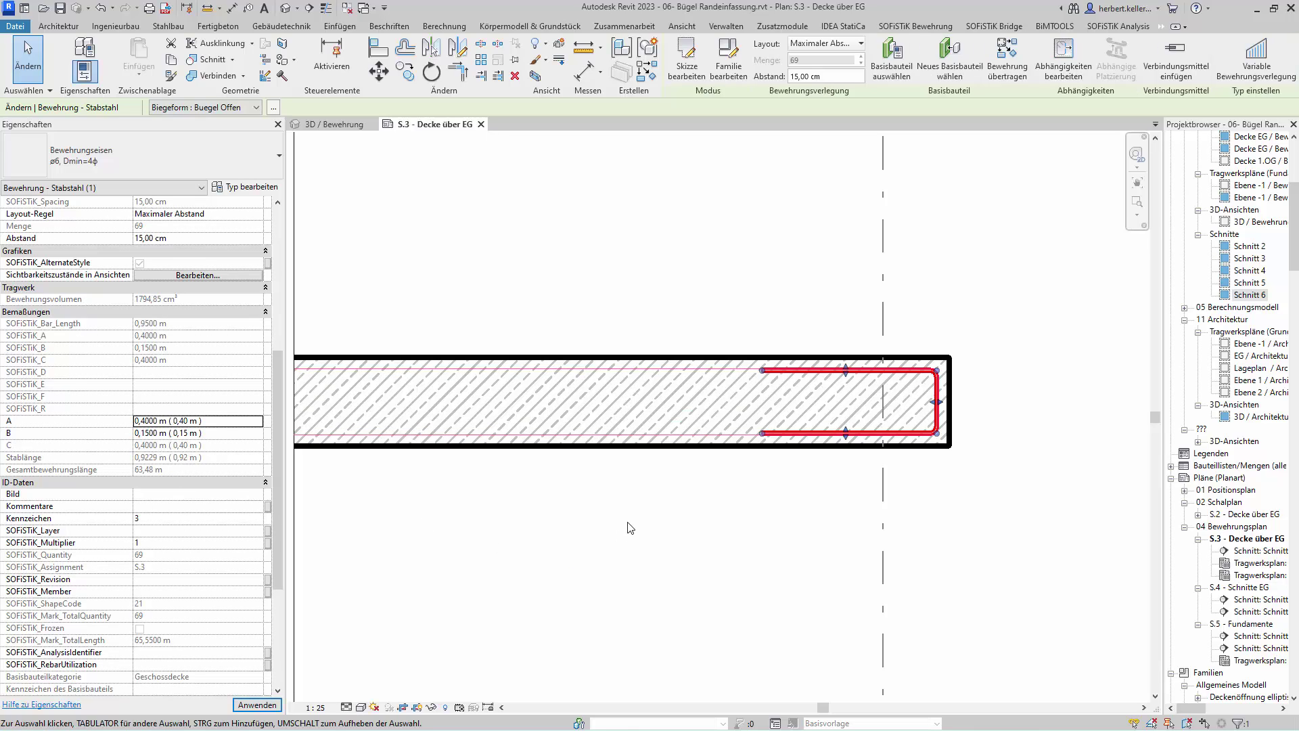
scroll(943, 488, up, 1)
scroll(945, 491, up, 2)
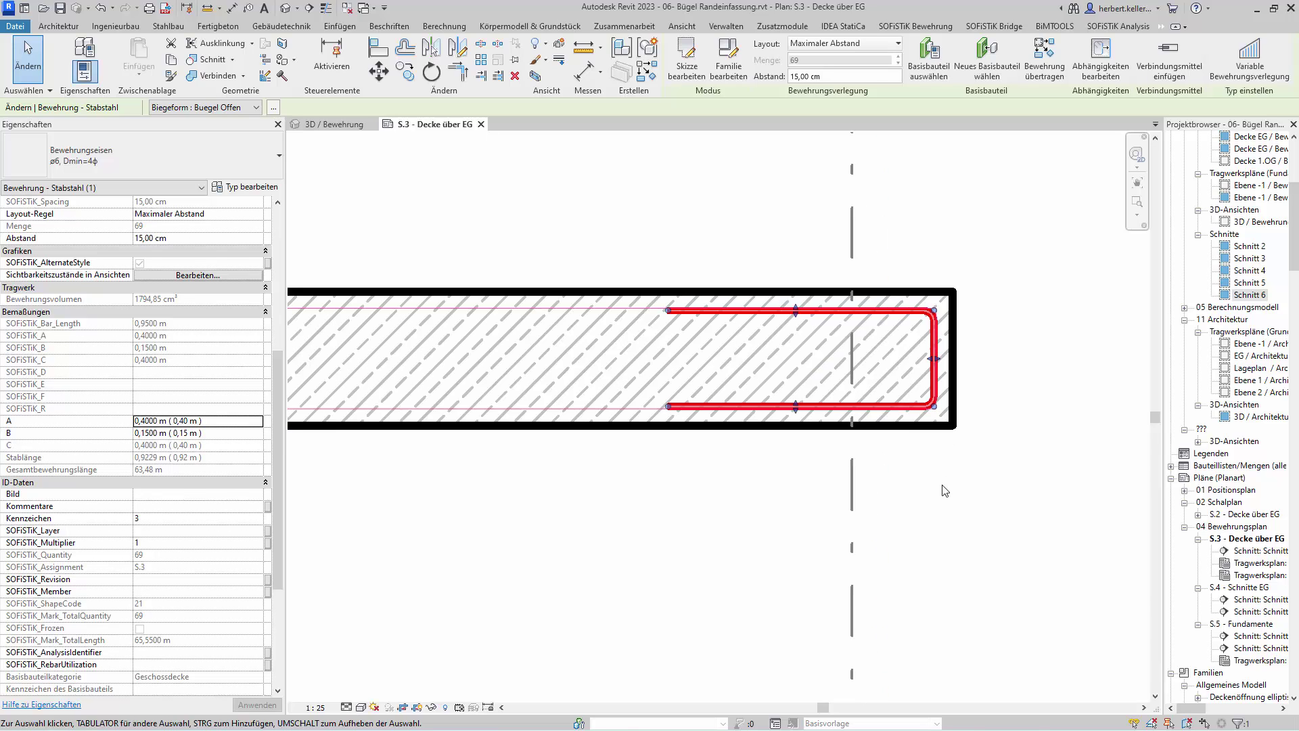
key(Escape)
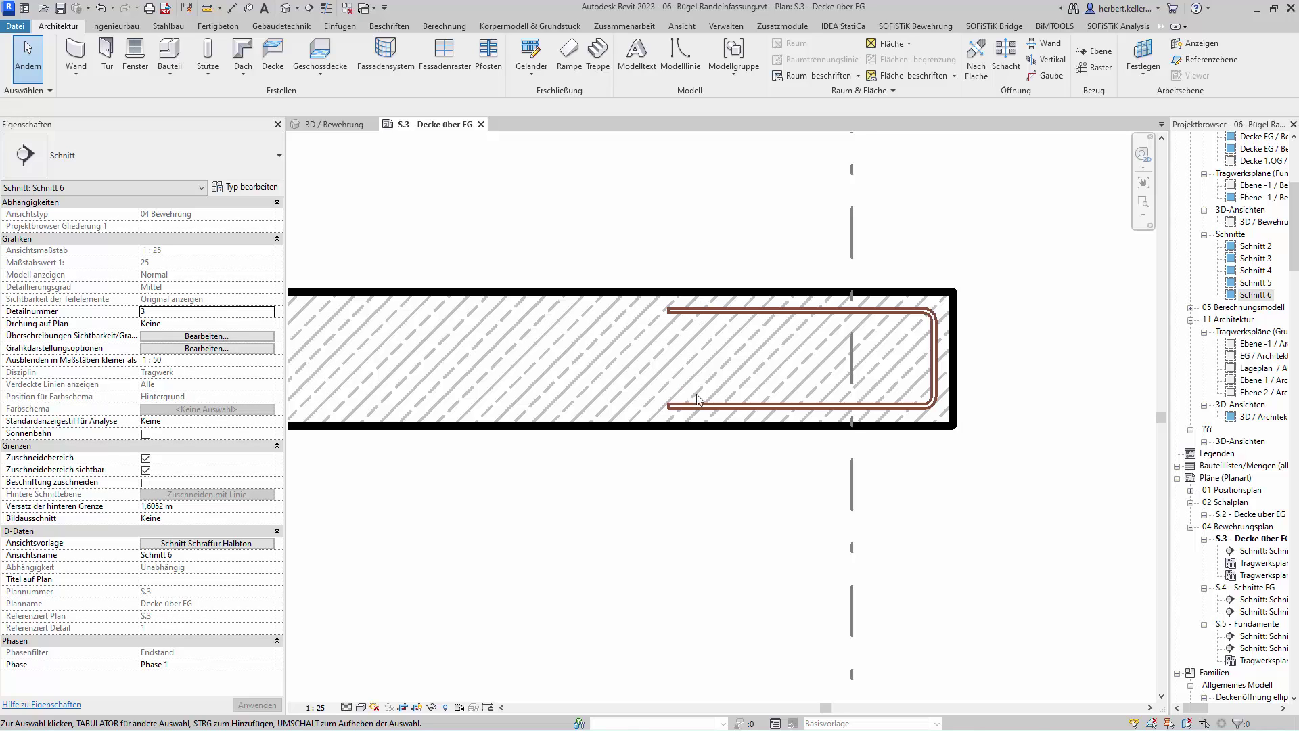
click(957, 357)
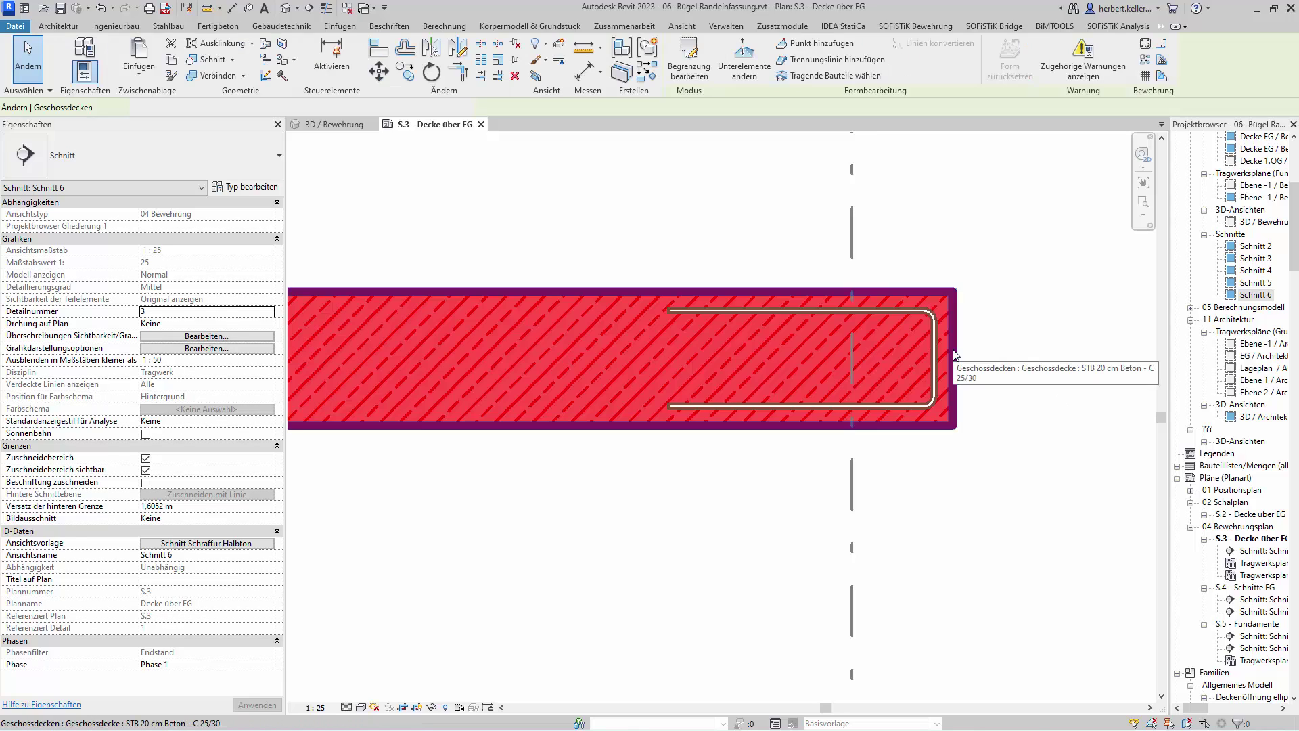
click(1144, 47)
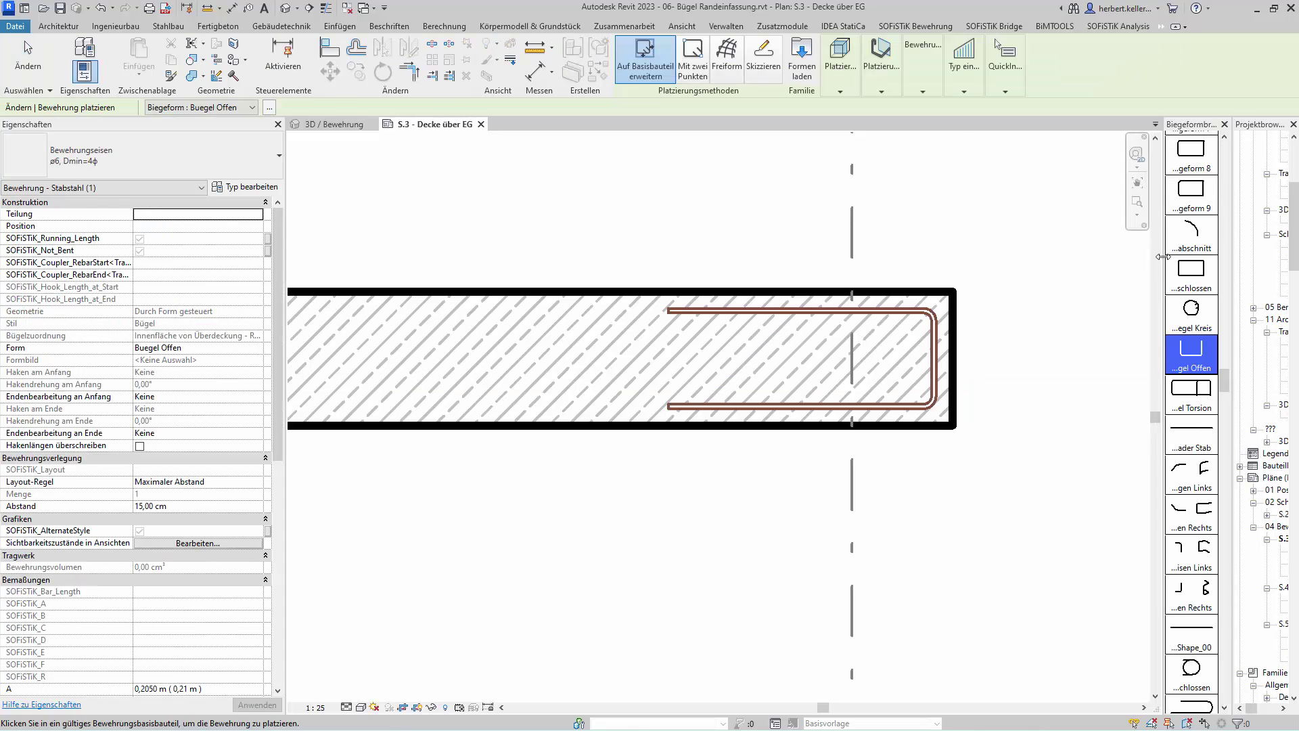
drag(1163, 257, 1057, 256)
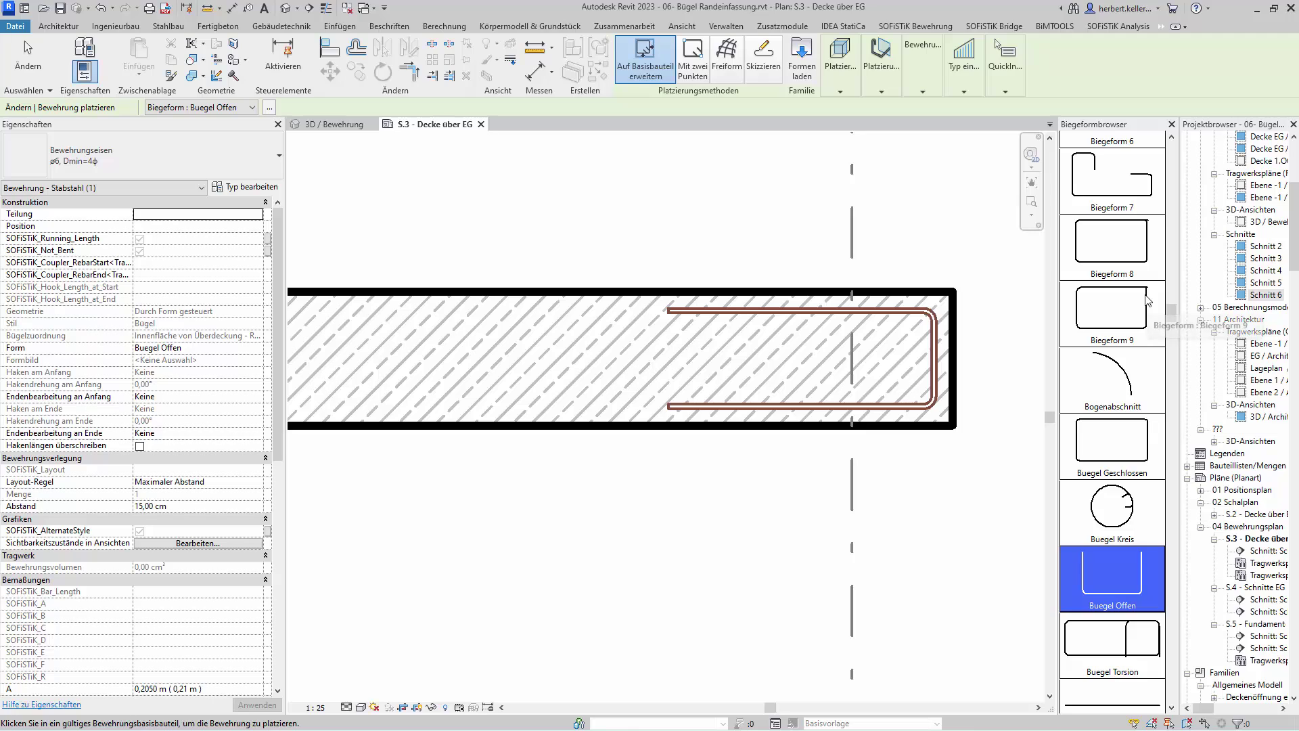
scroll(1146, 300, down, 2)
scroll(1147, 299, down, 2)
scroll(1146, 300, down, 2)
scroll(1147, 299, down, 2)
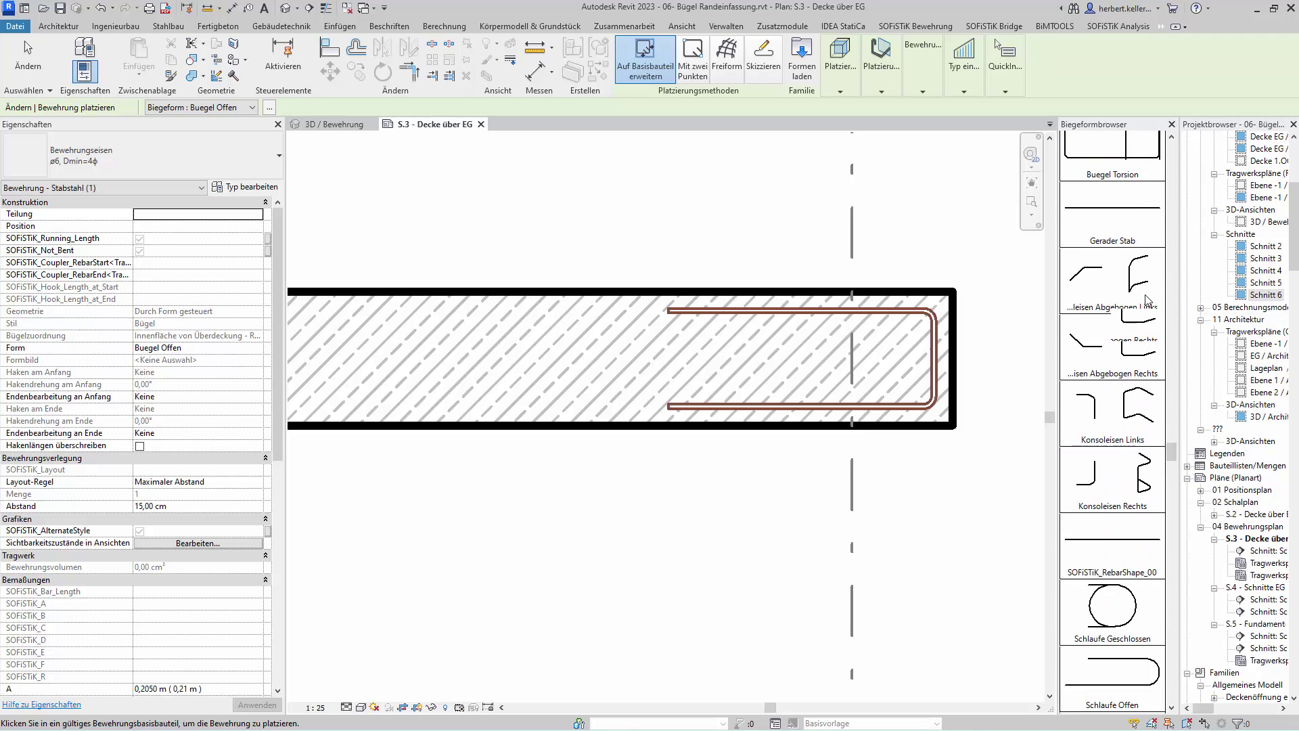
scroll(1146, 300, down, 2)
scroll(1148, 300, down, 2)
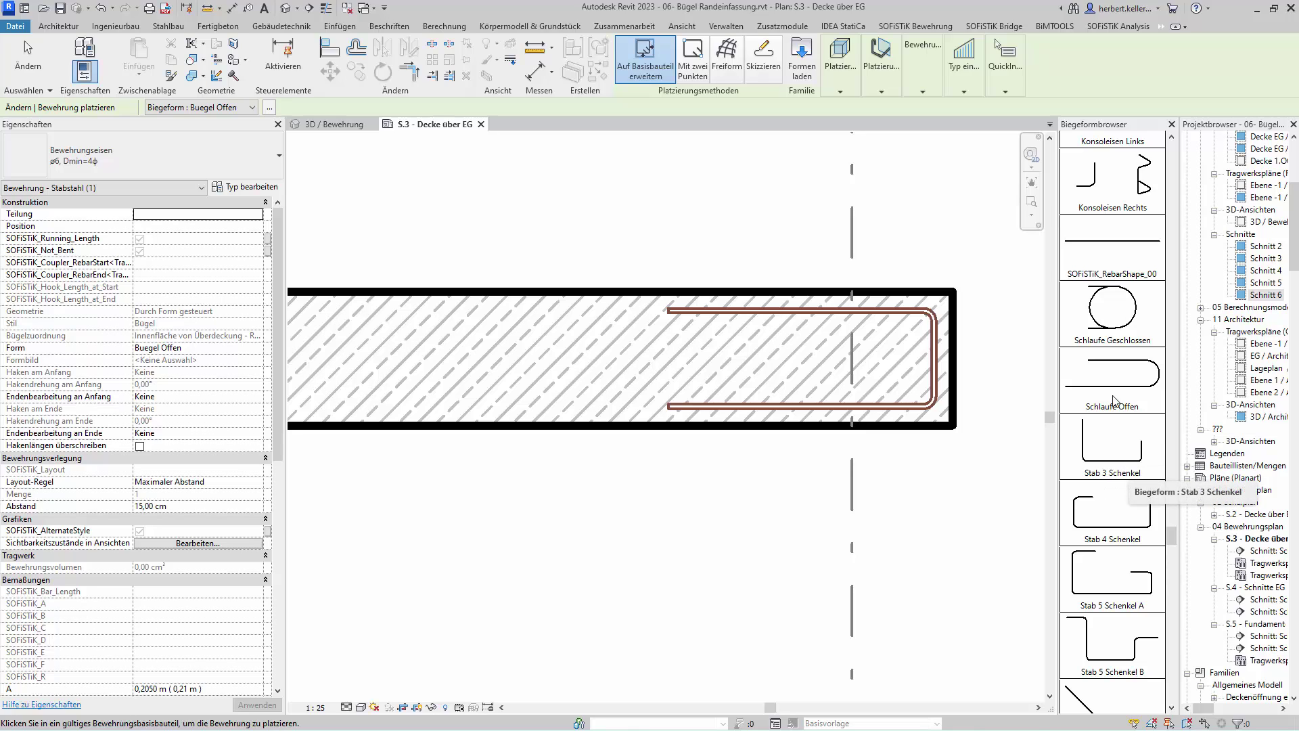
key(Escape)
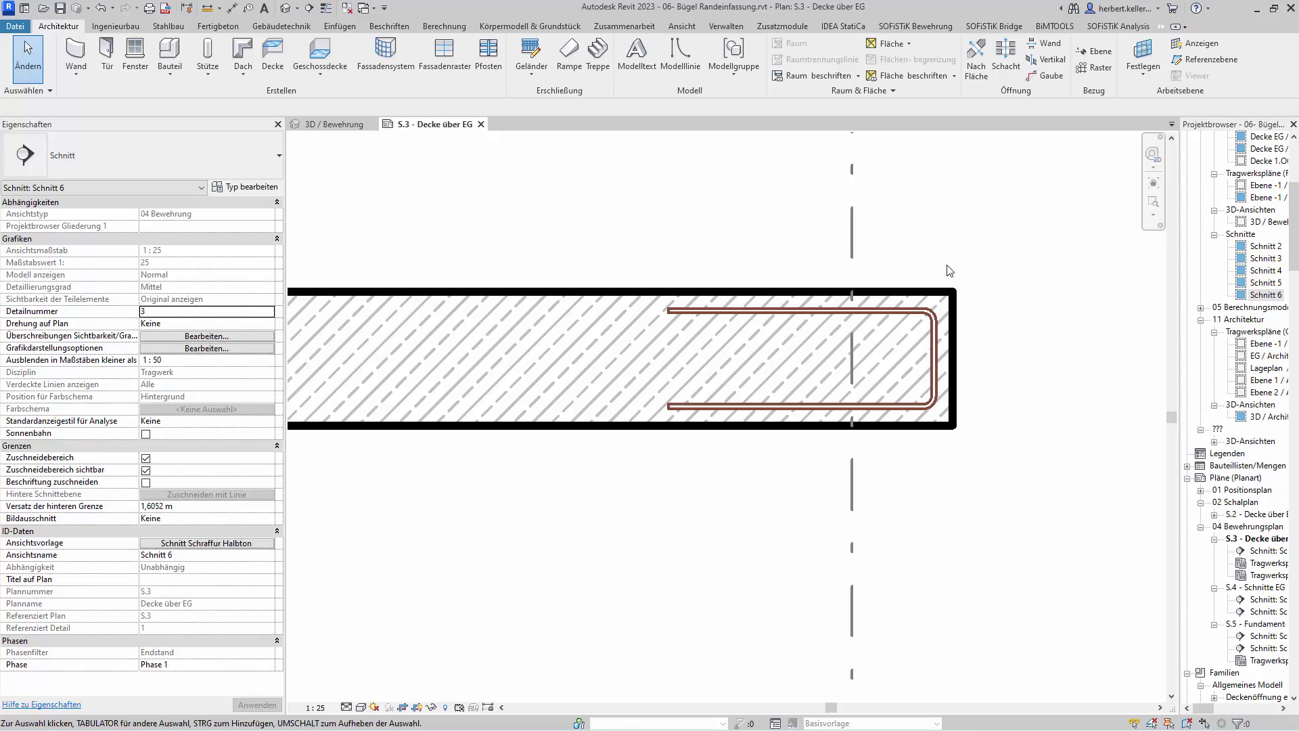
Try extending the U-stirrup's top leg to 1 m in its rebar sketch.
click(736, 315)
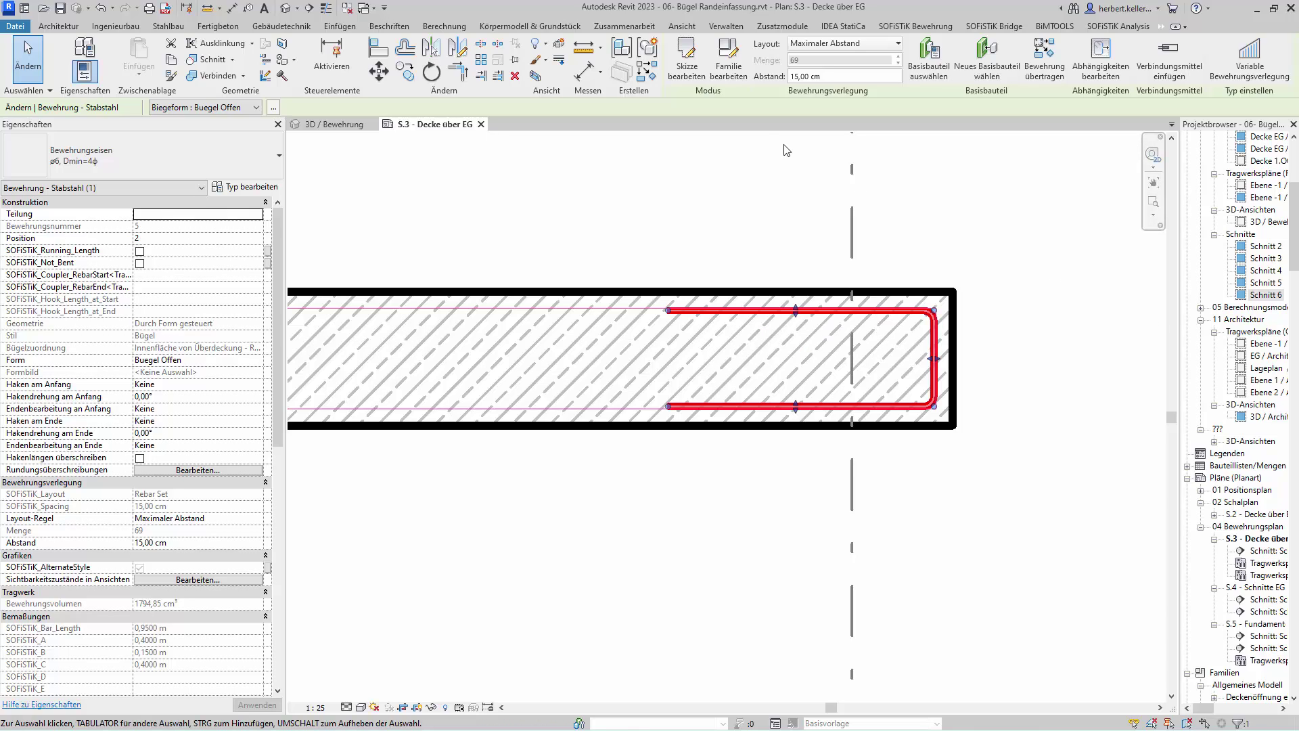
click(687, 68)
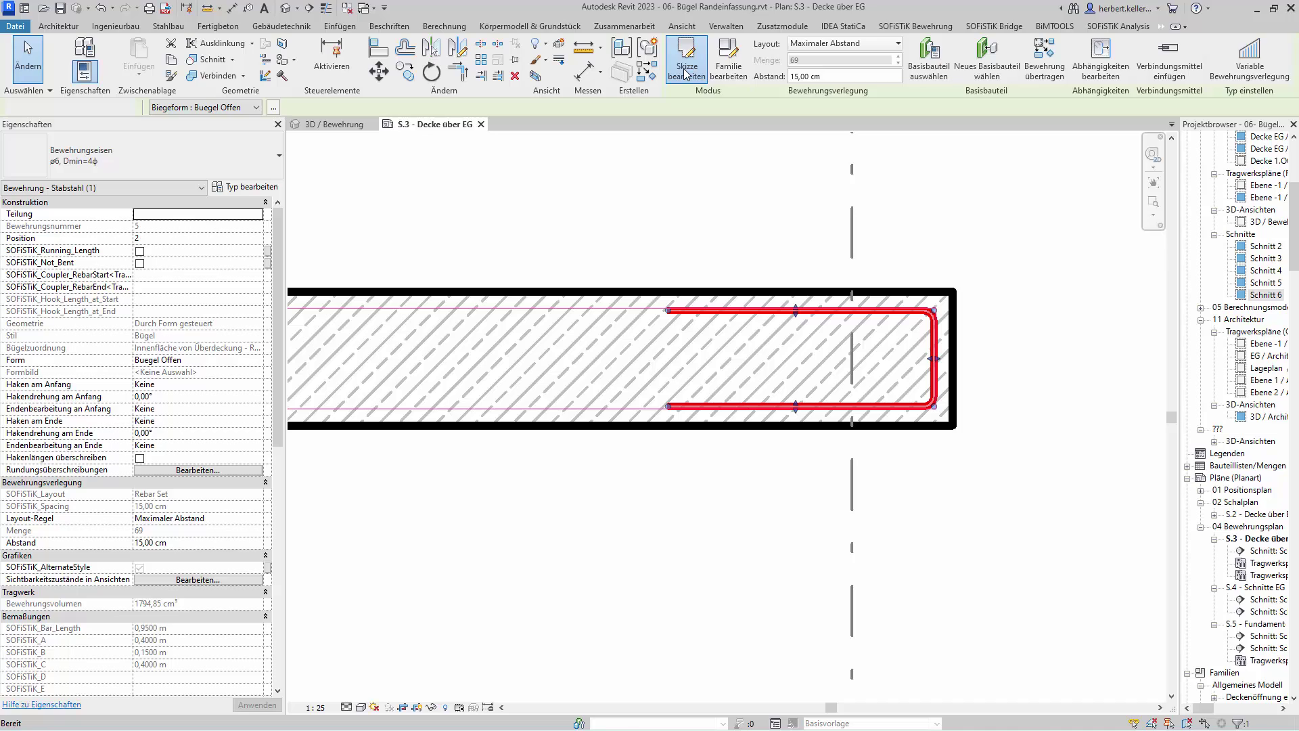
click(670, 312)
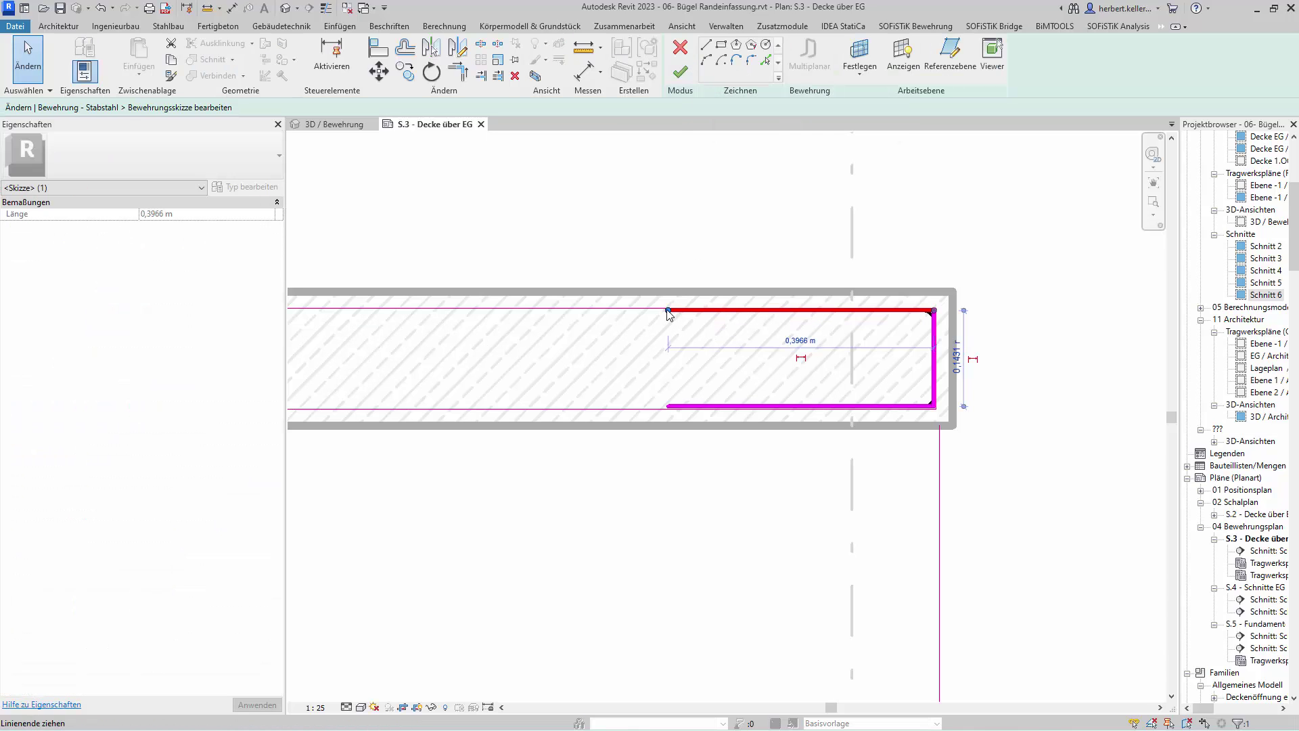
drag(669, 313, 446, 306)
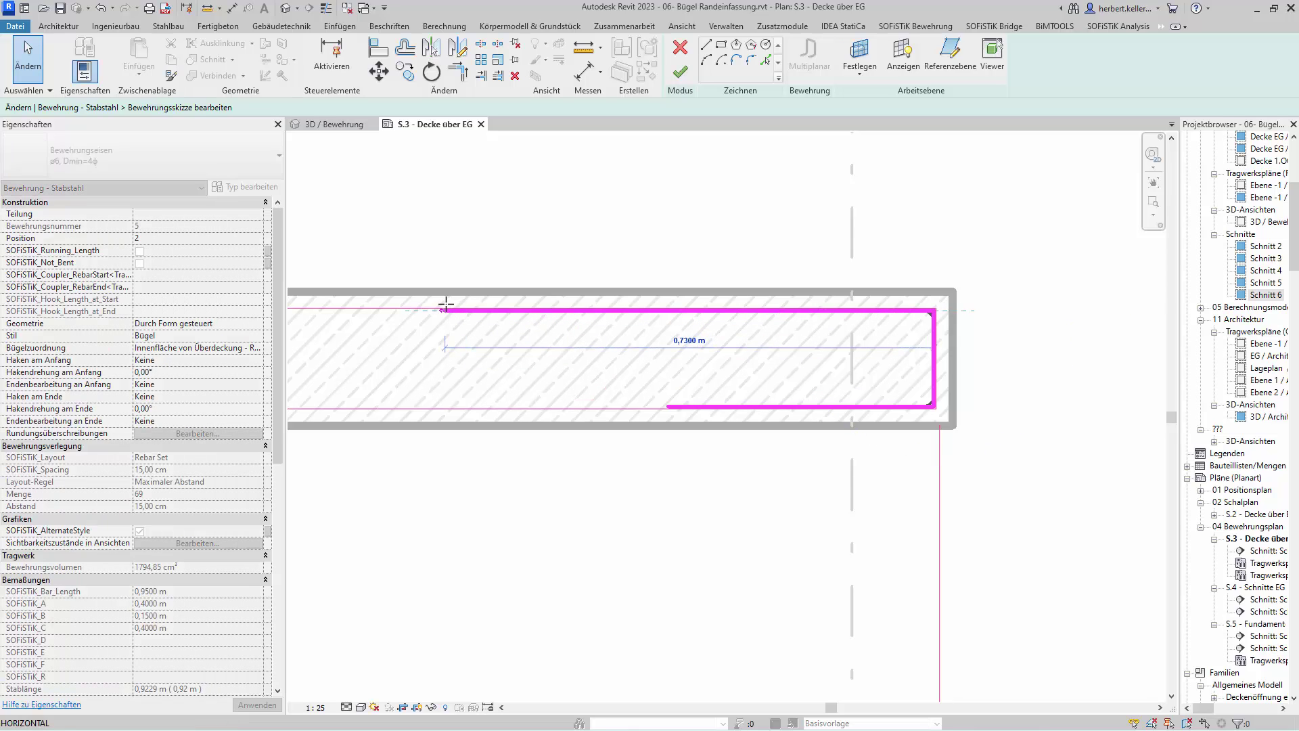
click(446, 306)
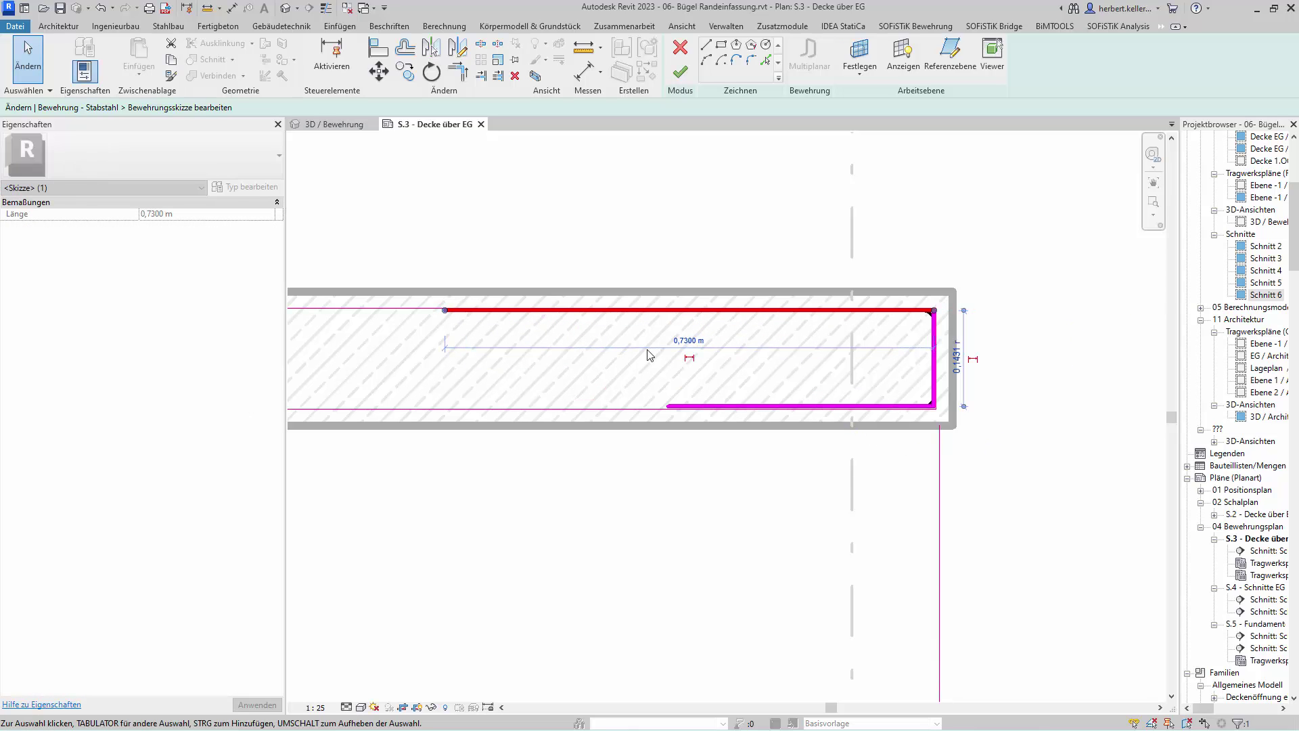
click(687, 342)
text(1)
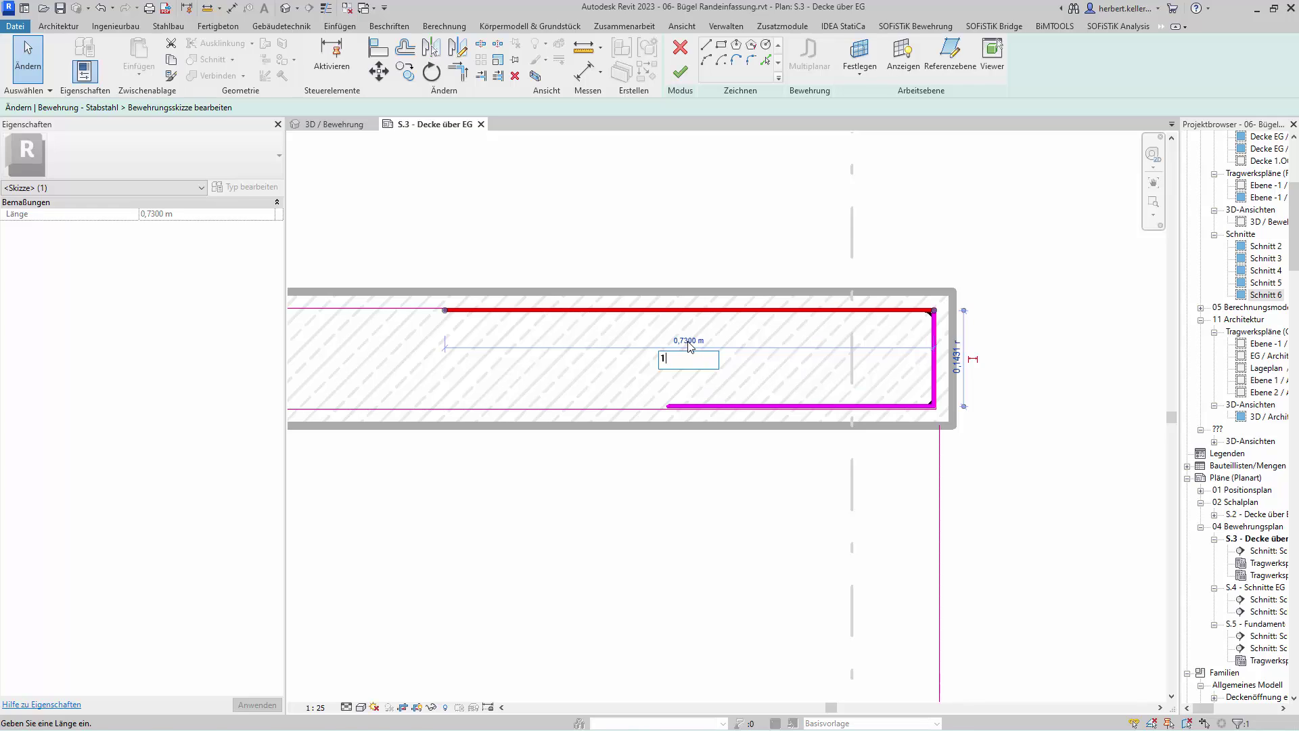
key(Return)
scroll(687, 349, down, 2)
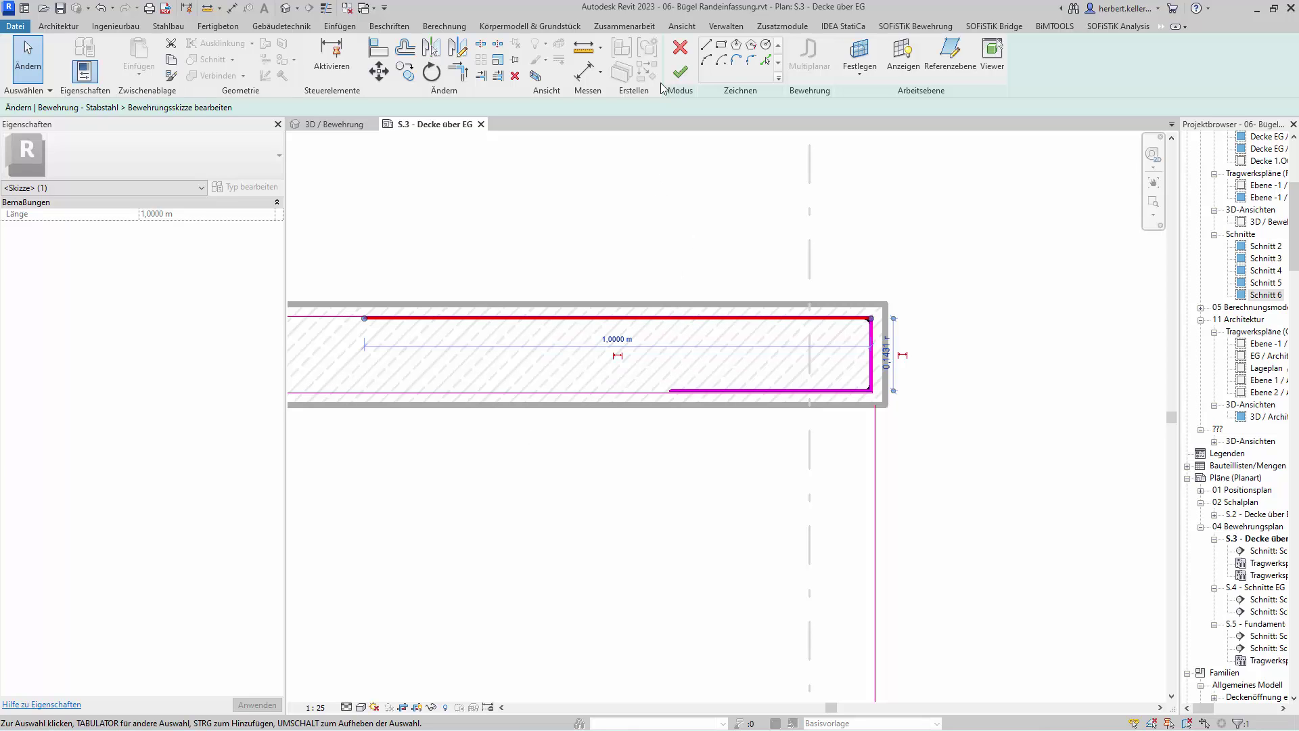
click(680, 73)
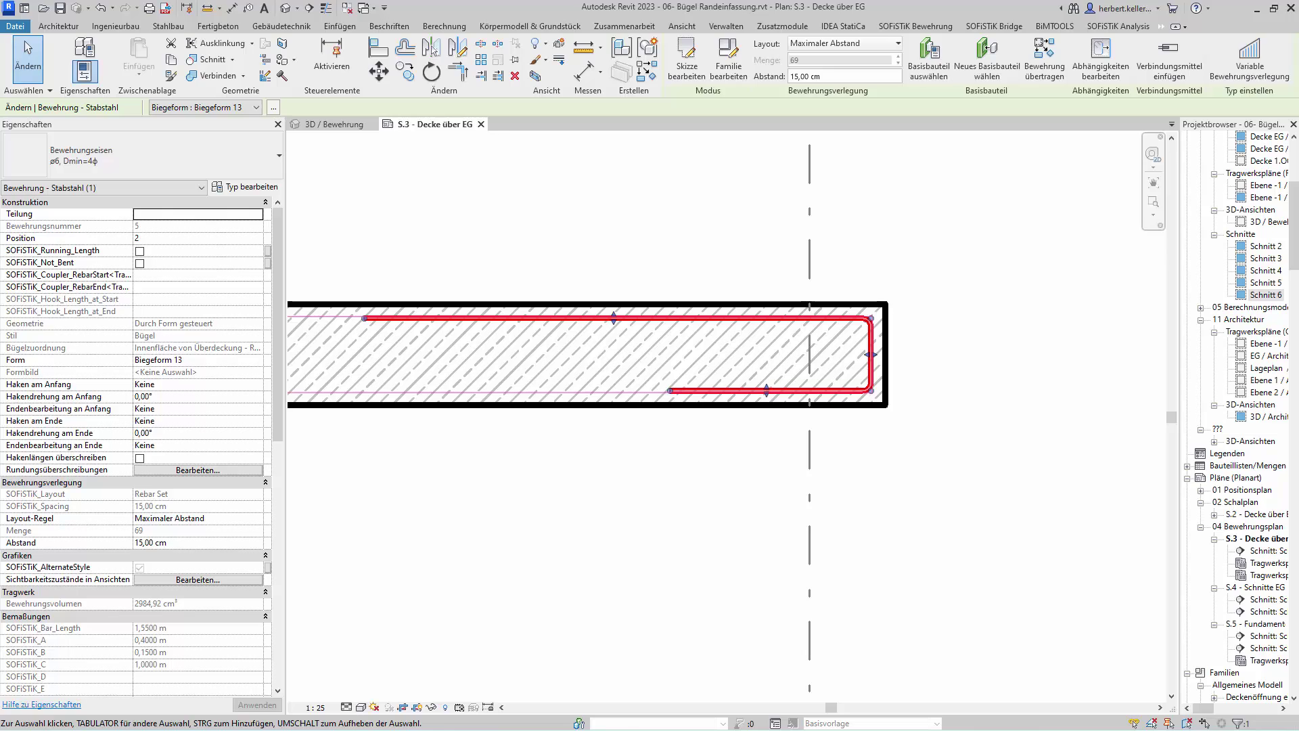
Undo and discard the sketch edits, restoring the Buegel Offen shape with 0,40 m legs.
click(102, 9)
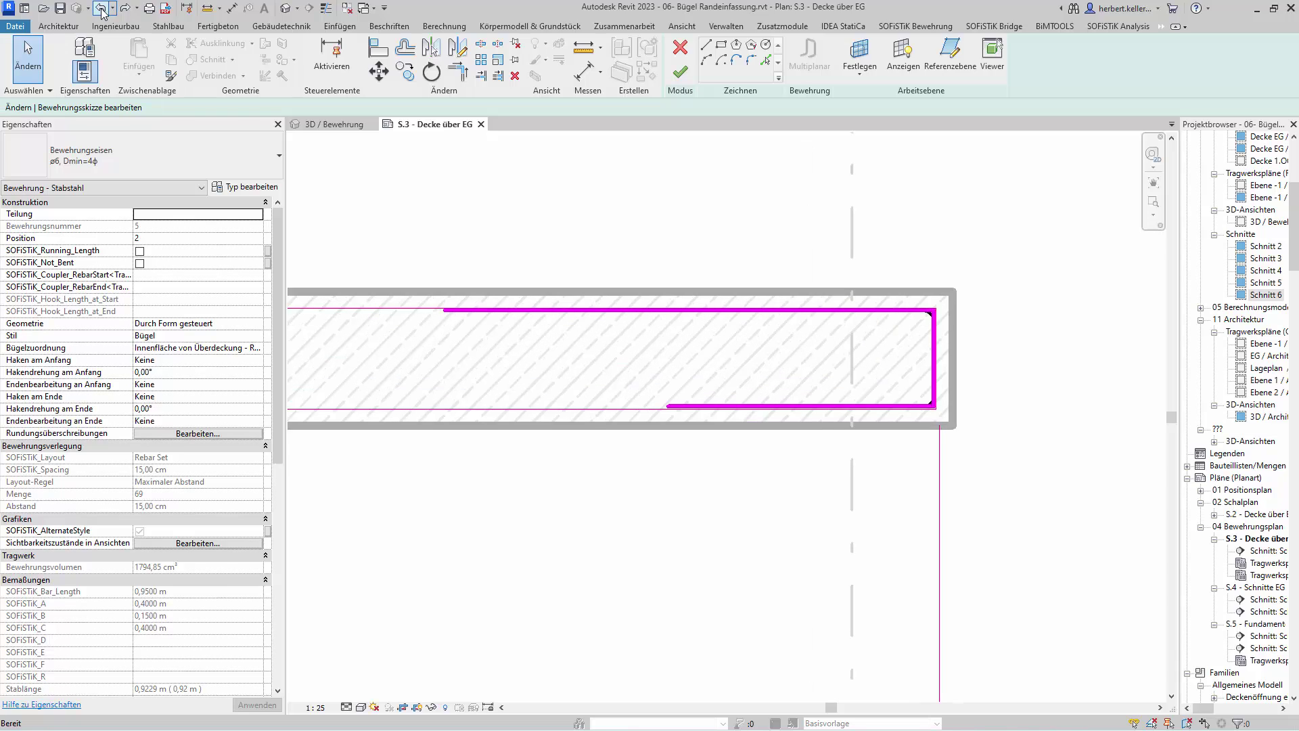
click(680, 48)
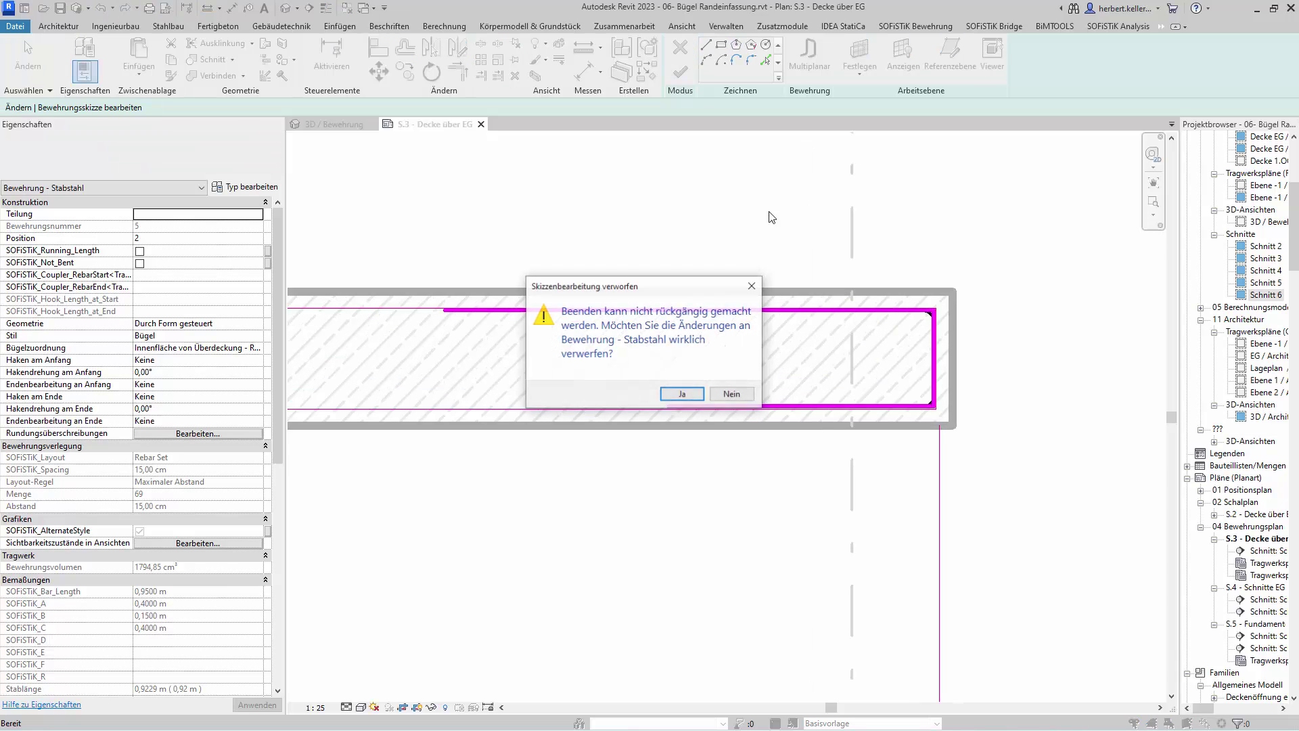
click(682, 394)
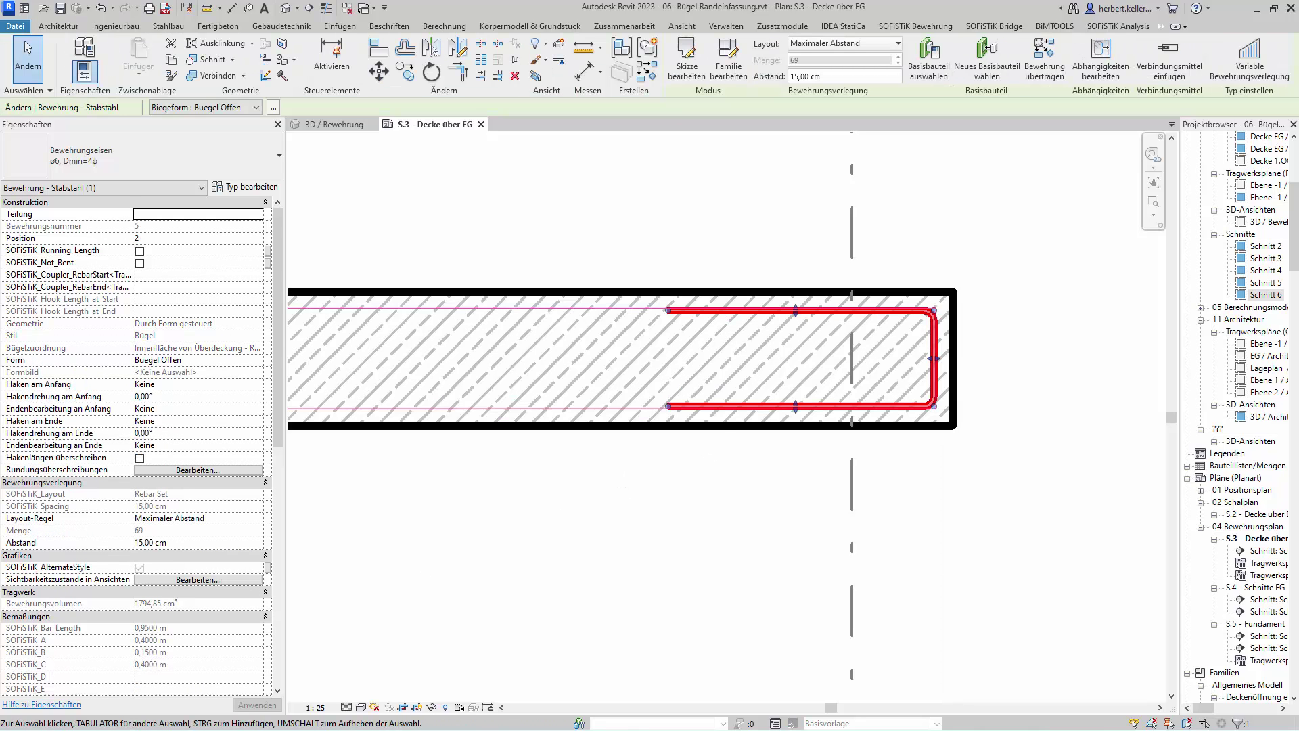
scroll(778, 461, down, 1)
scroll(777, 458, down, 2)
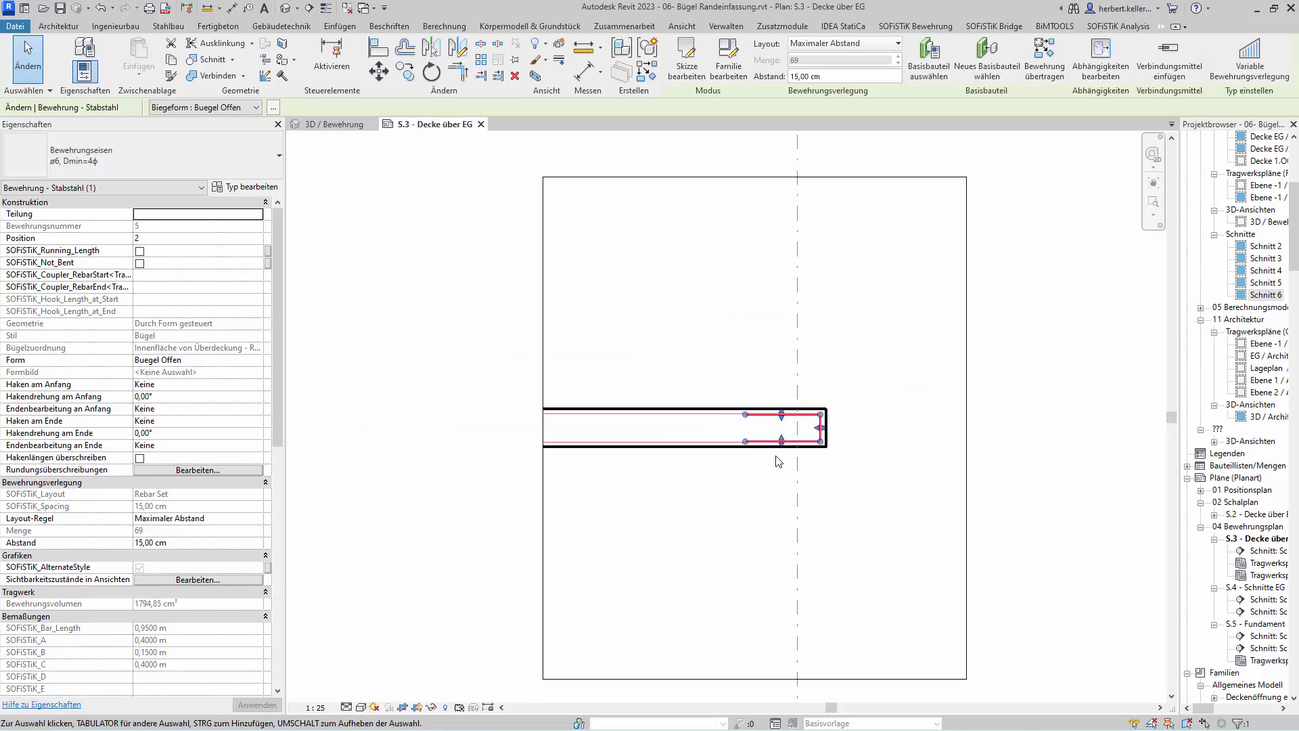
scroll(778, 455, down, 2)
scroll(777, 453, down, 2)
middle_drag(744, 556, 863, 441)
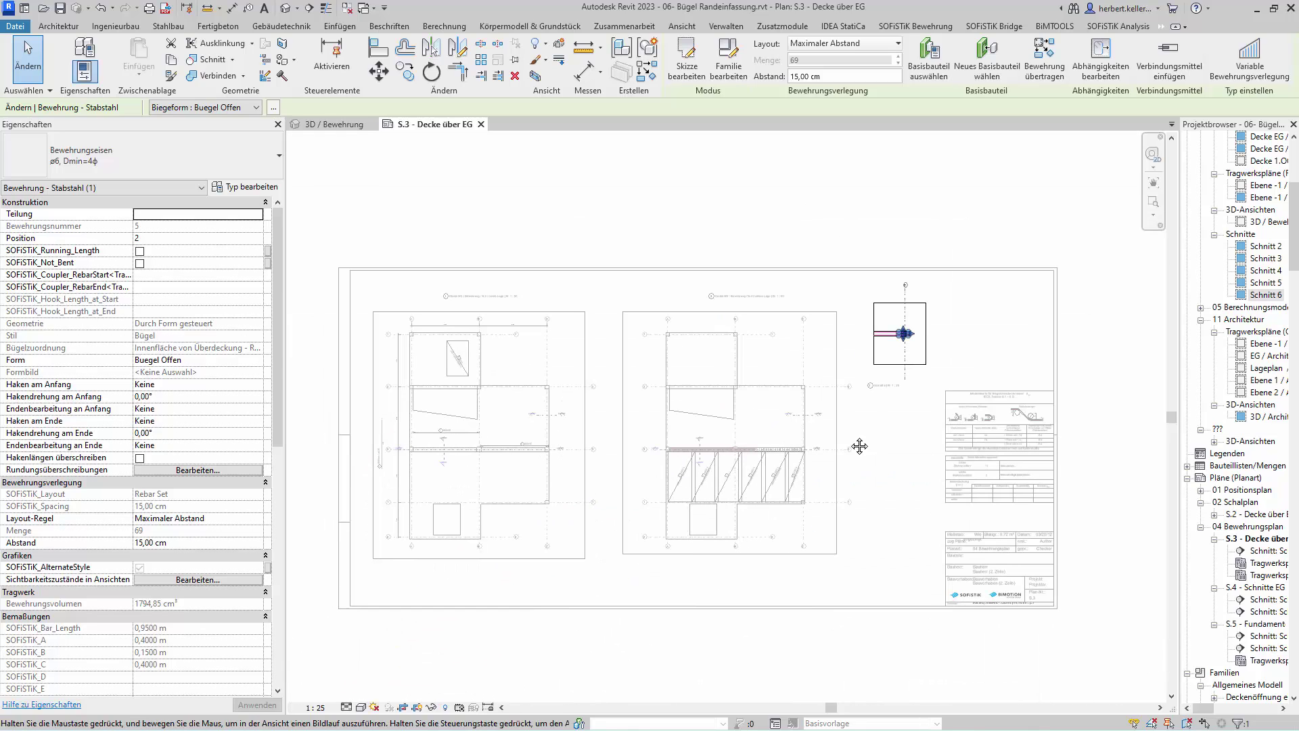
key(Escape)
click(598, 453)
scroll(598, 452, up, 1)
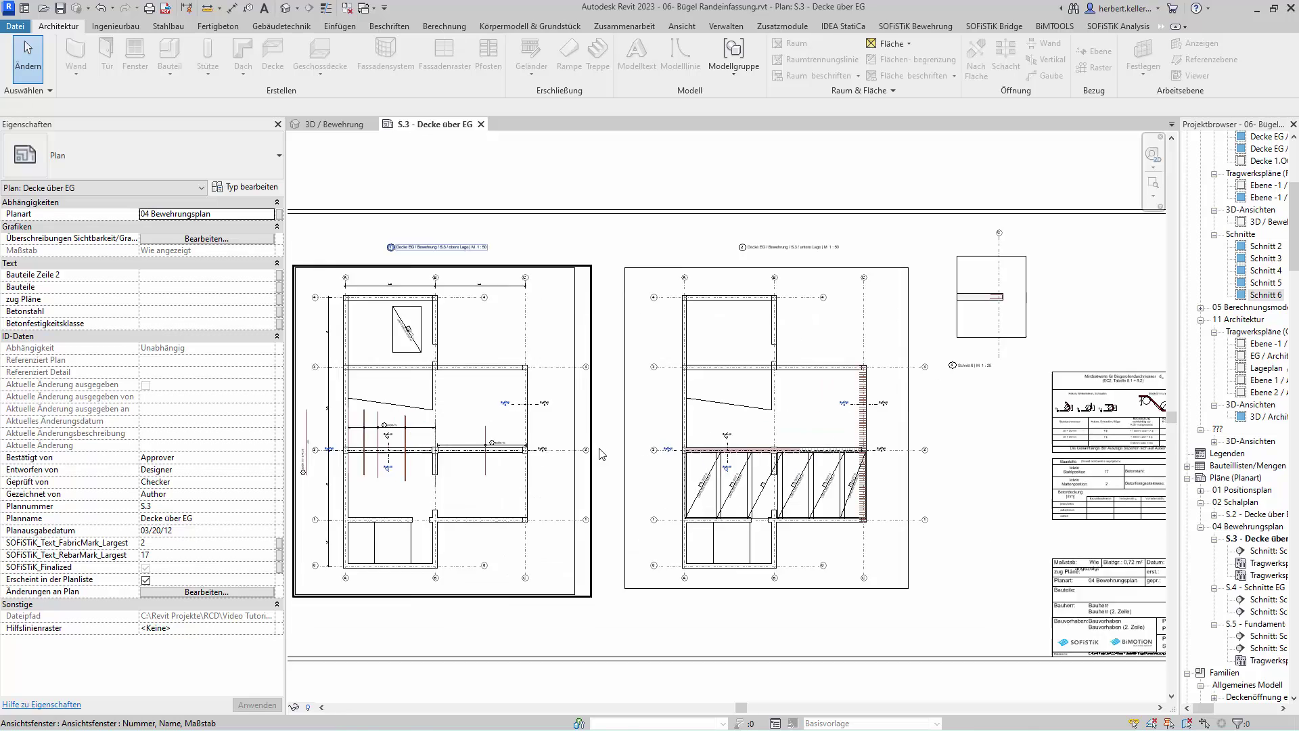
scroll(598, 453, up, 2)
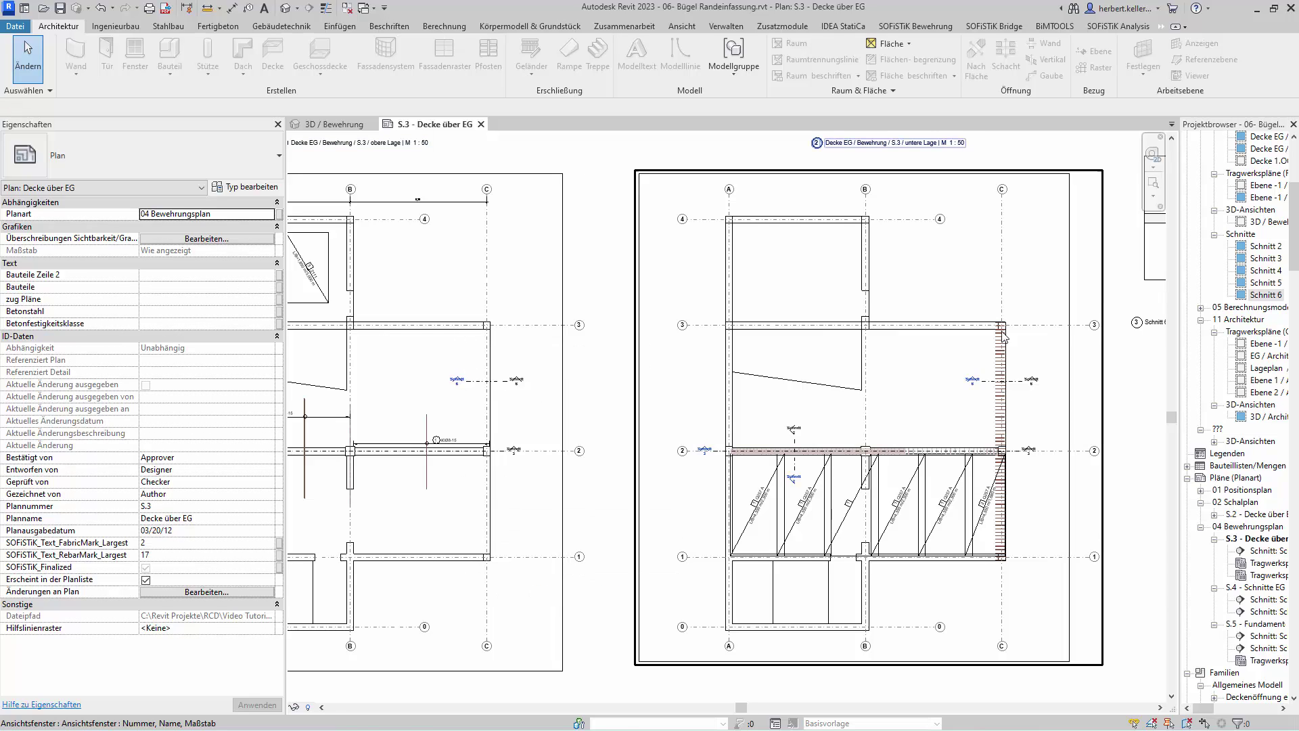
scroll(1047, 276, up, 1)
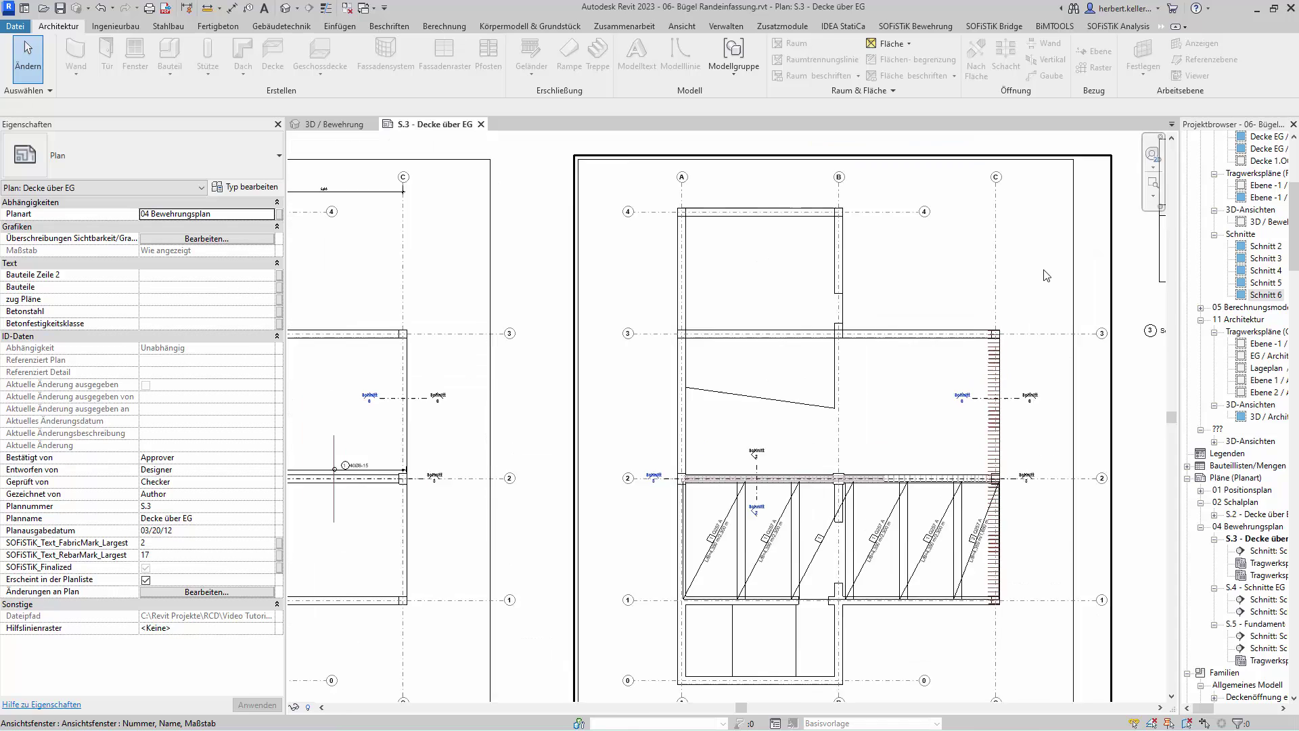
scroll(1047, 275, down, 1)
scroll(1047, 276, down, 1)
scroll(1047, 275, down, 1)
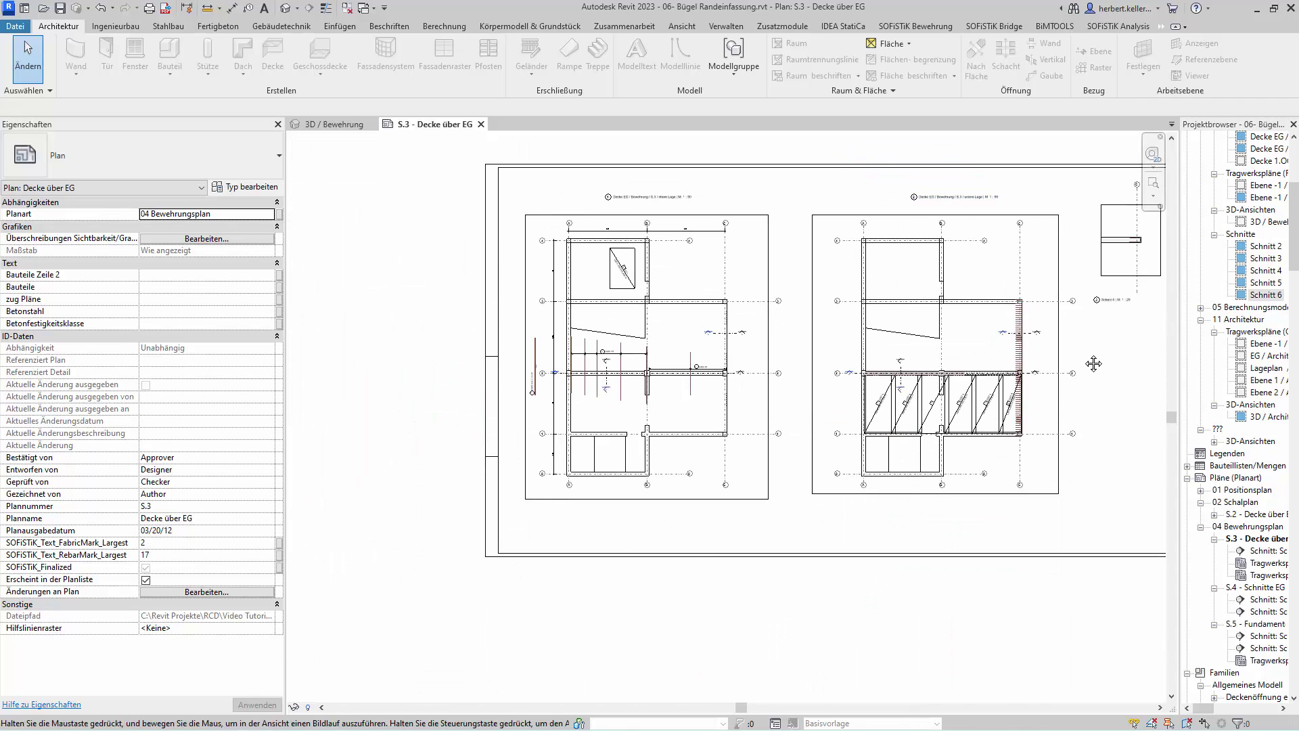
scroll(1094, 364, down, 1)
scroll(839, 562, up, 1)
scroll(770, 500, up, 1)
scroll(770, 488, up, 2)
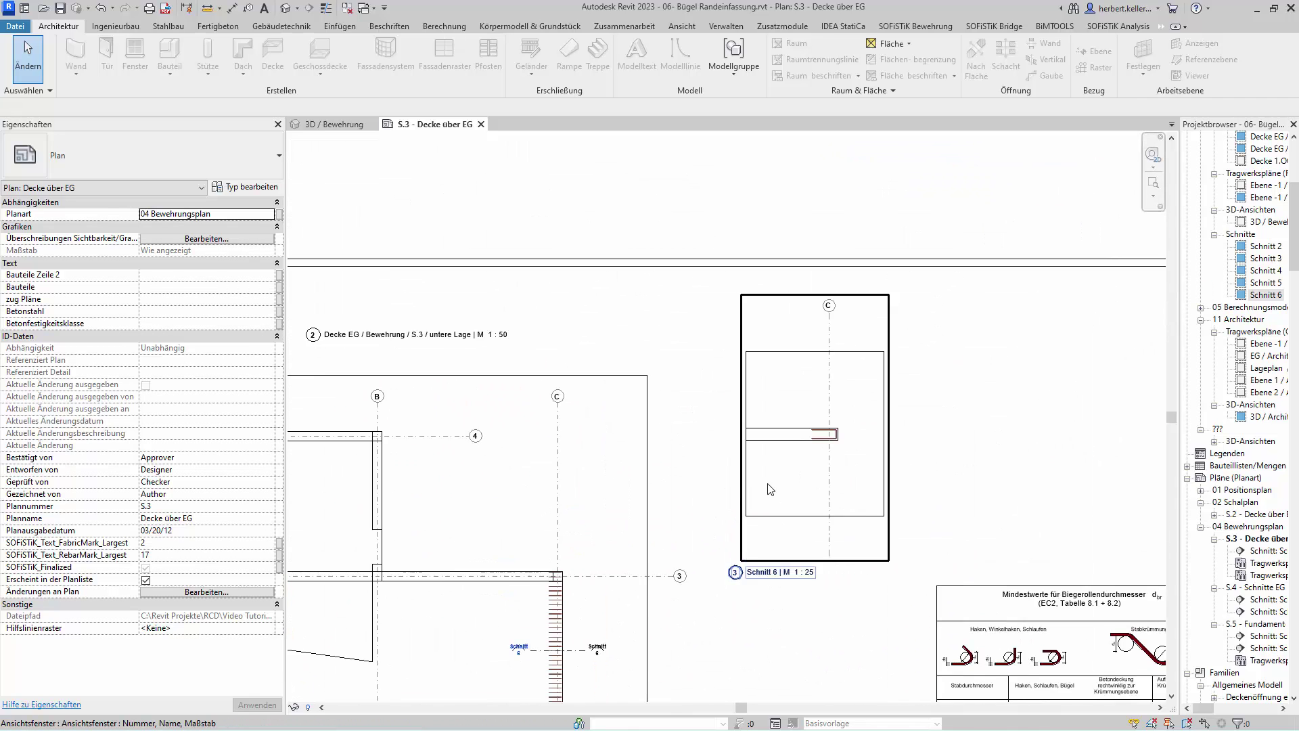
scroll(838, 426, up, 1)
scroll(838, 426, up, 2)
scroll(838, 426, up, 2)
scroll(838, 428, up, 1)
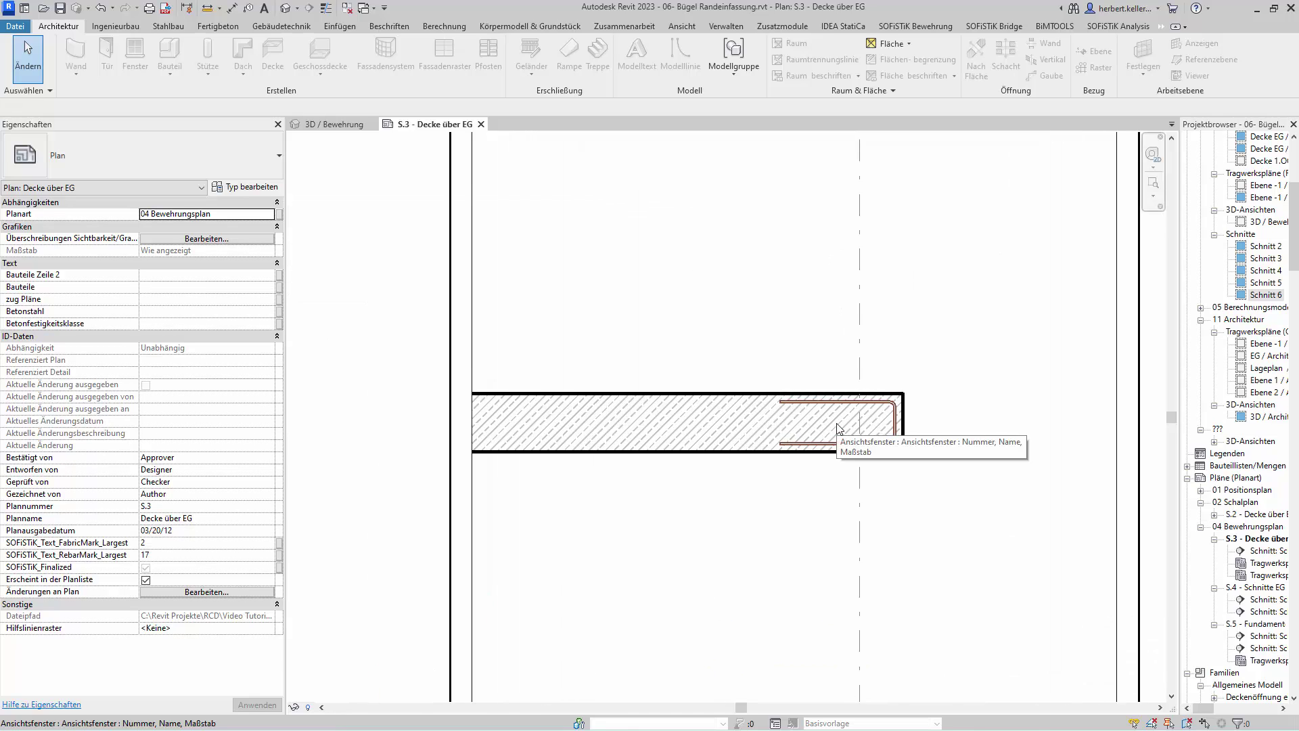
scroll(838, 428, up, 1)
scroll(830, 424, up, 1)
click(811, 379)
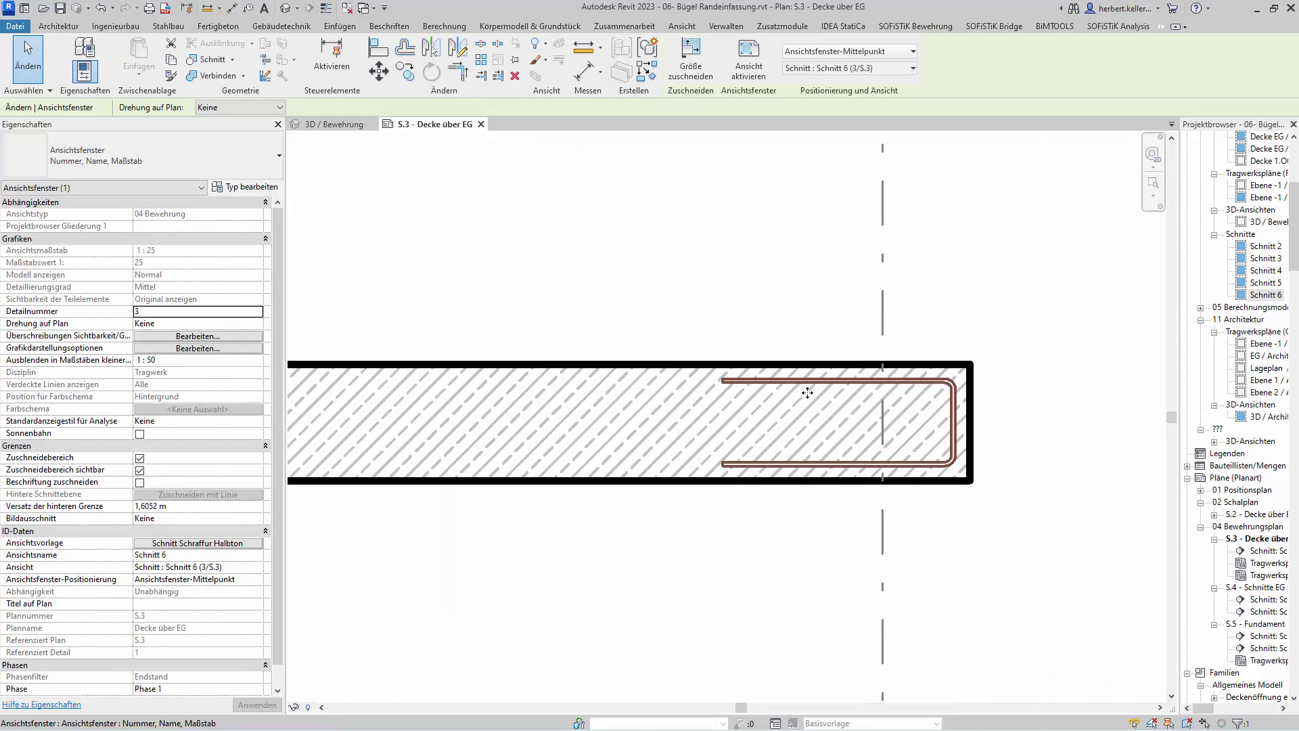
Enter T1 as the SOFiSTiK_Layer of the ø6 stirrup set in section 6.
double_click(808, 390)
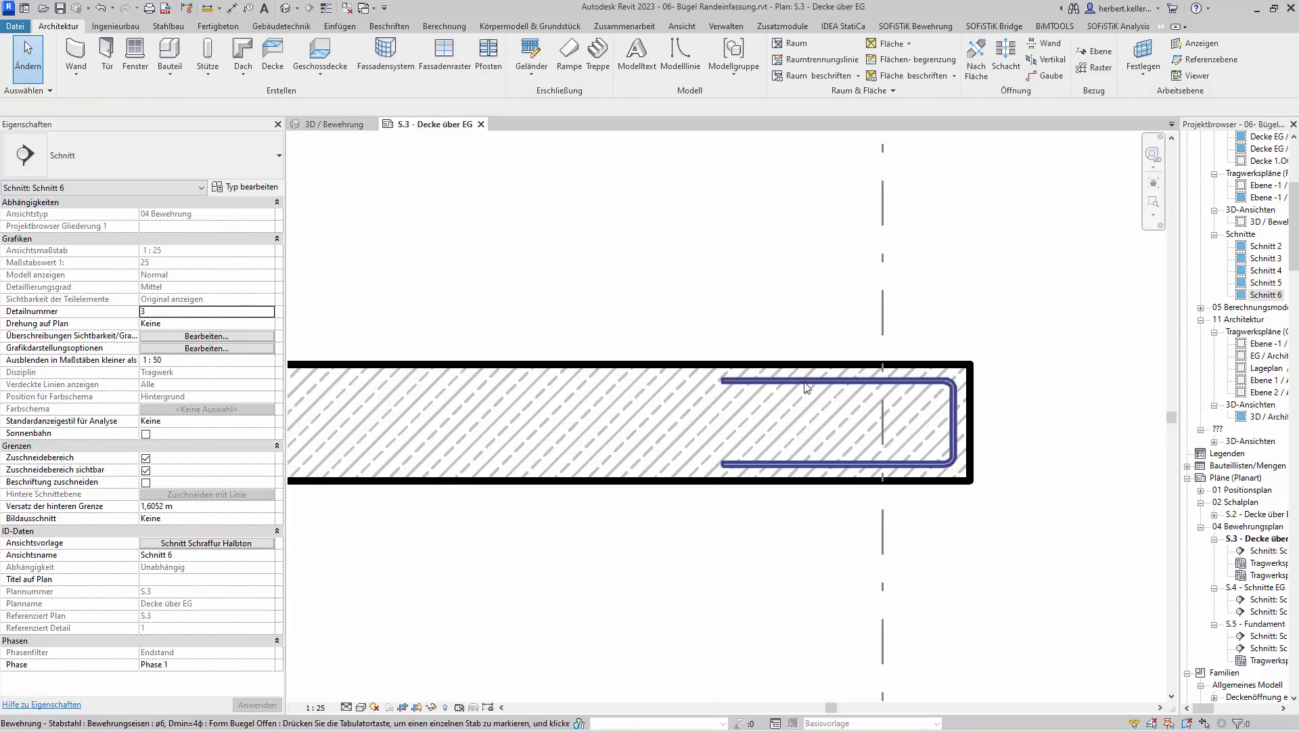
click(751, 379)
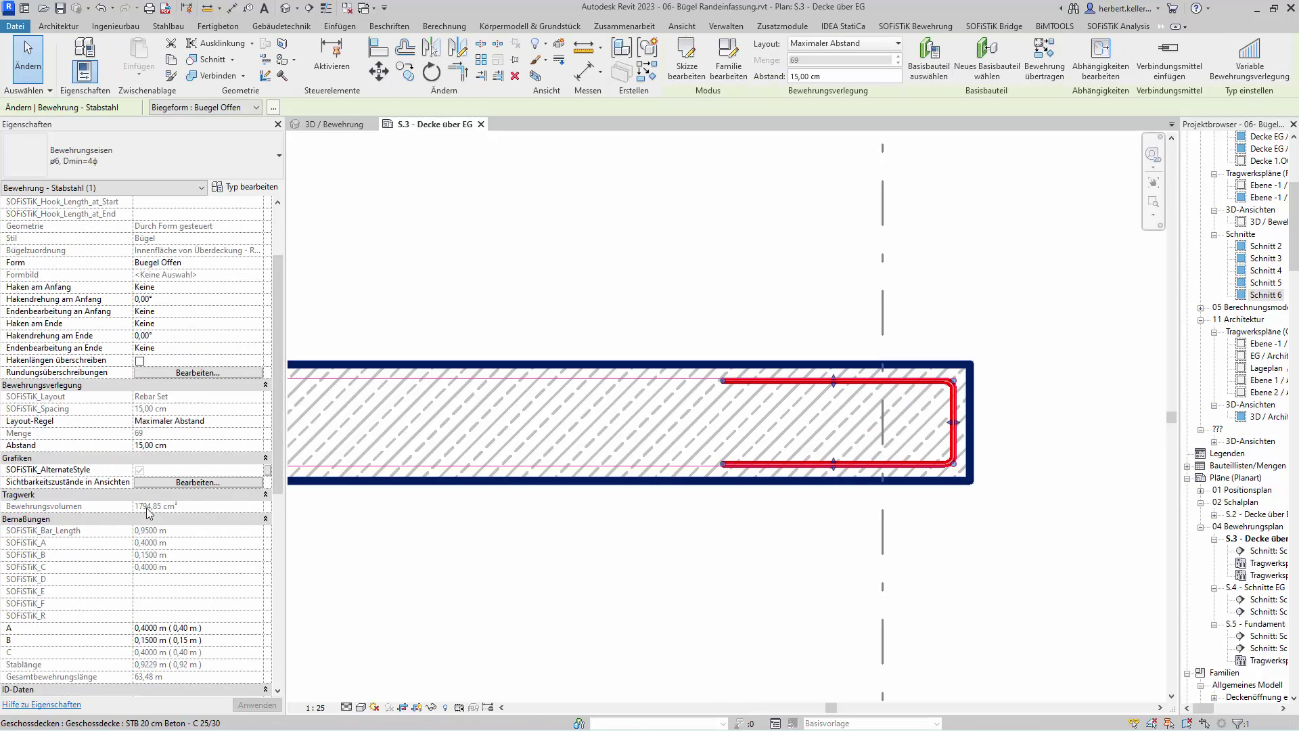
scroll(149, 512, down, 1)
scroll(149, 513, down, 5)
scroll(149, 513, down, 2)
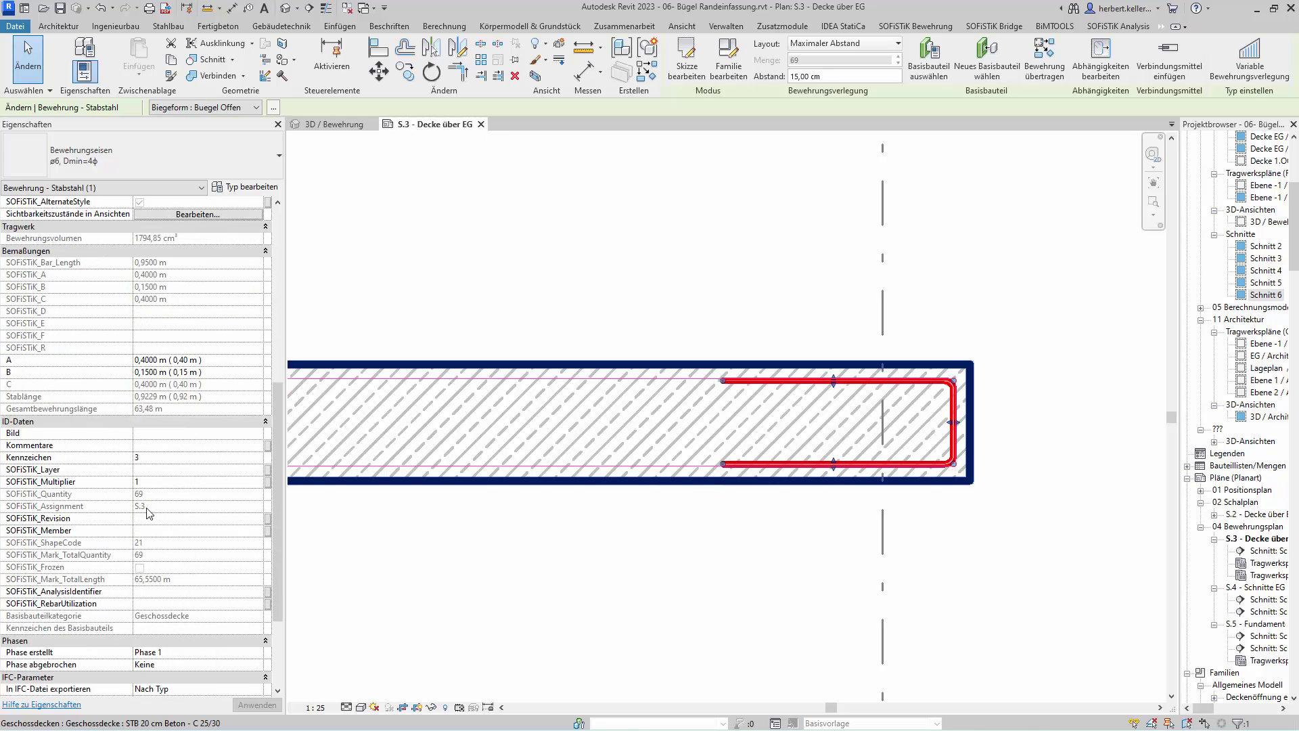
scroll(149, 513, down, 3)
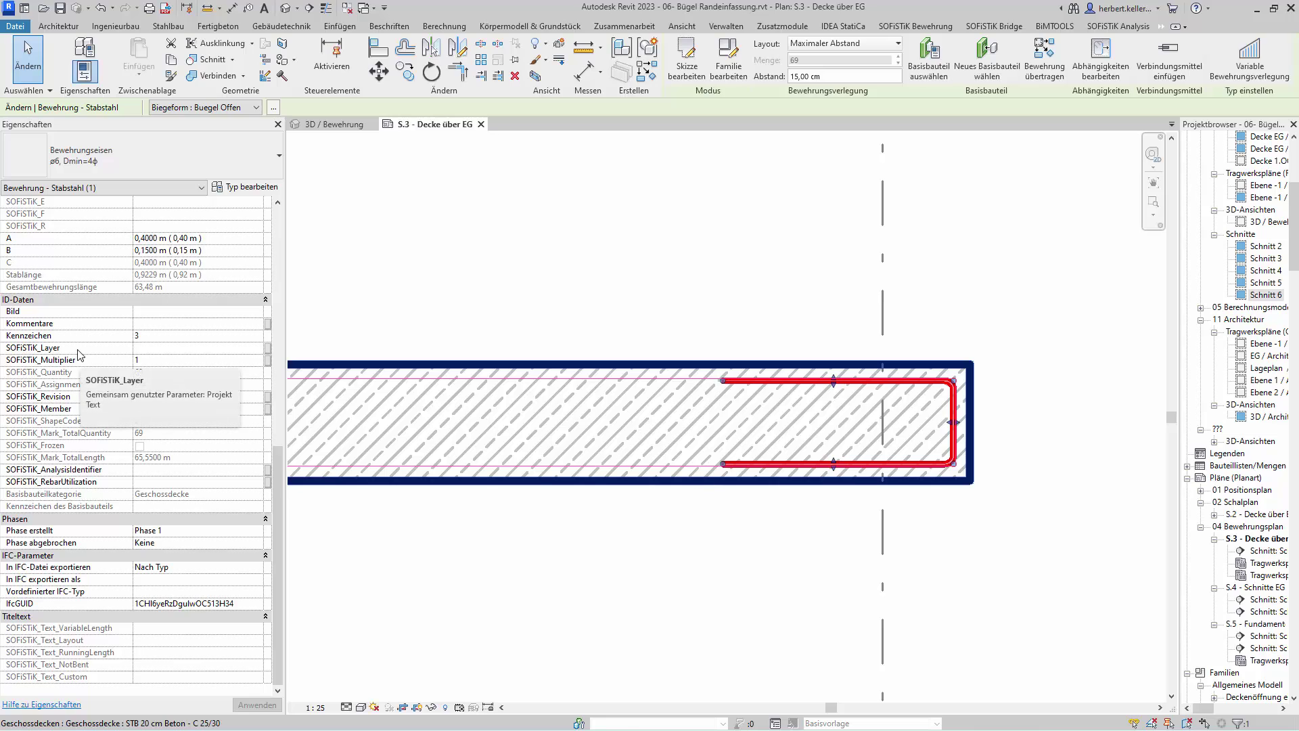
click(236, 348)
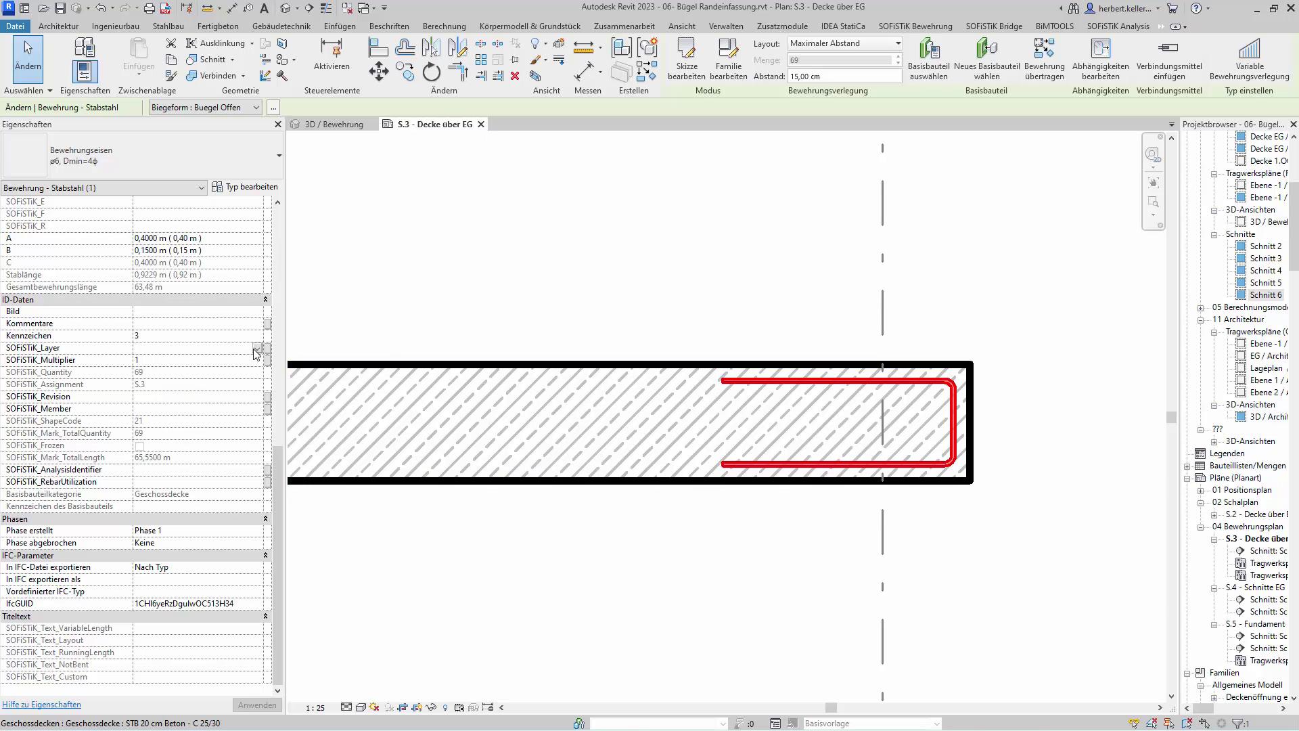
key(Tab)
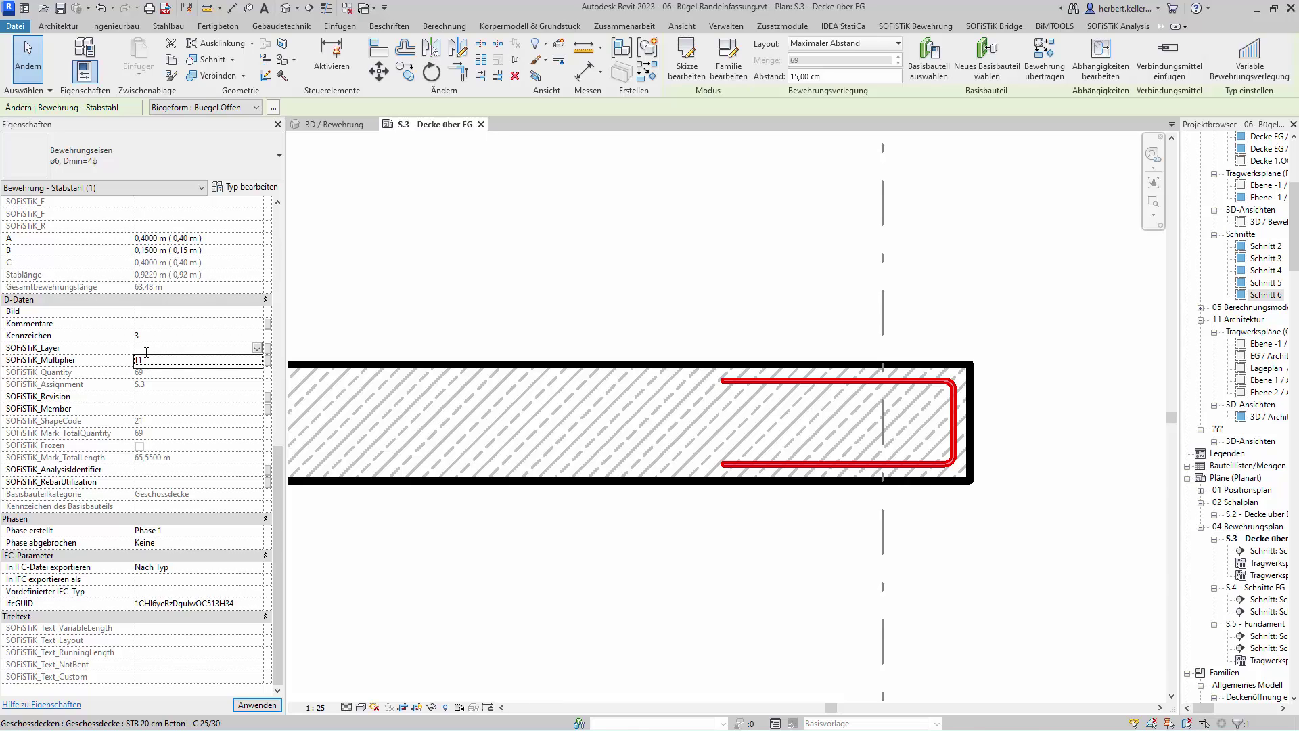
click(147, 351)
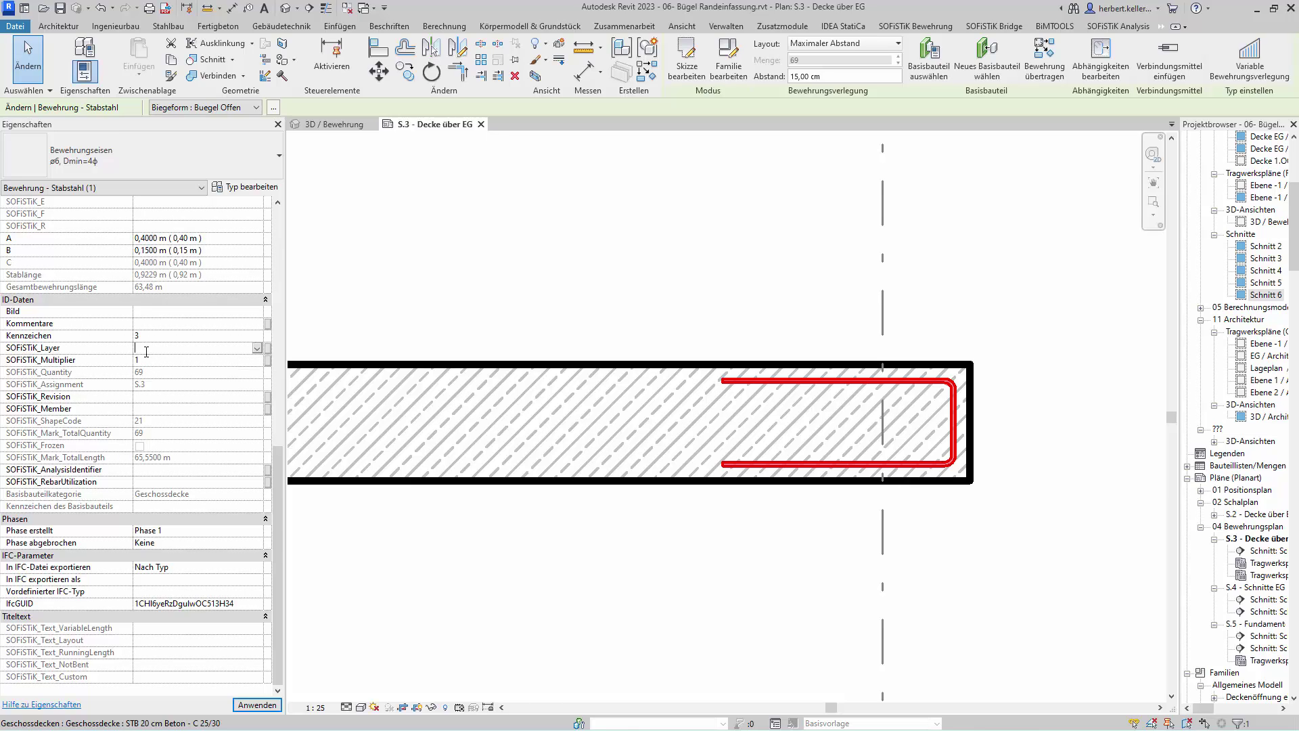
text(1)
key(Tab)
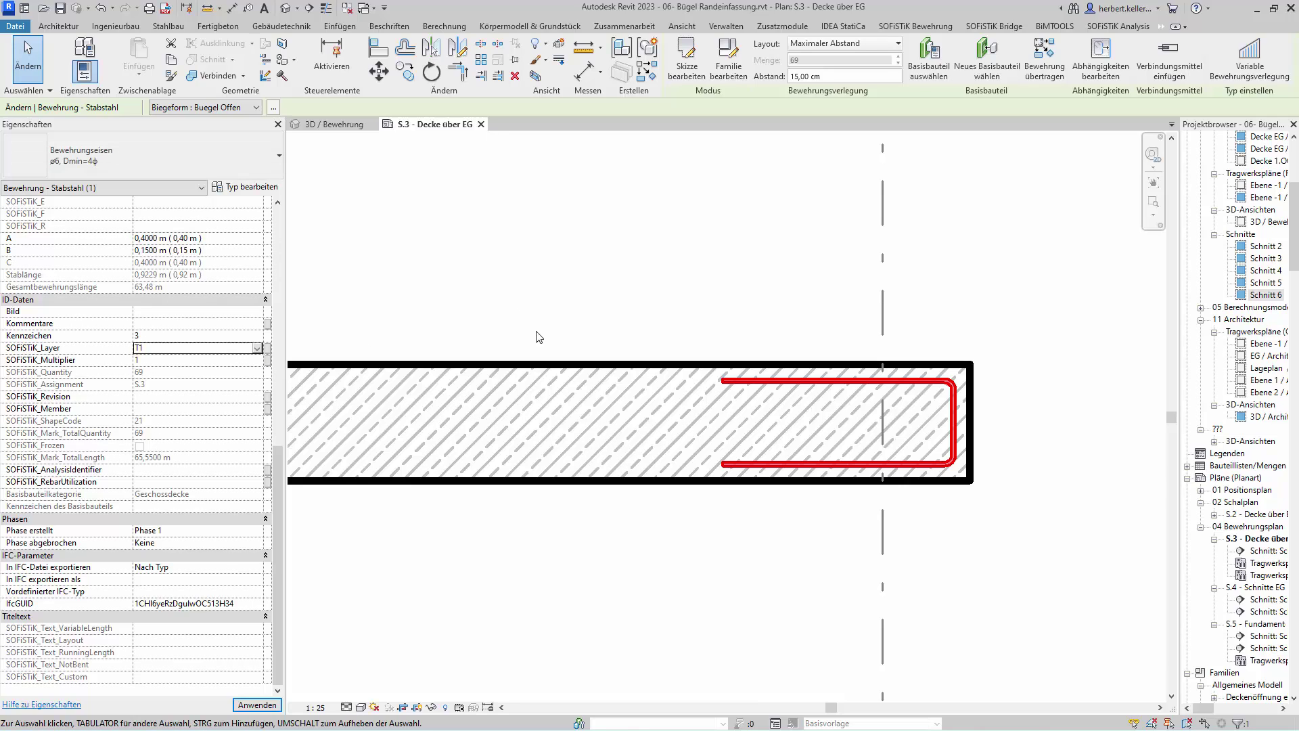
Deselect the stirrups and zoom sheet S.3 to fit with ZF.
click(523, 245)
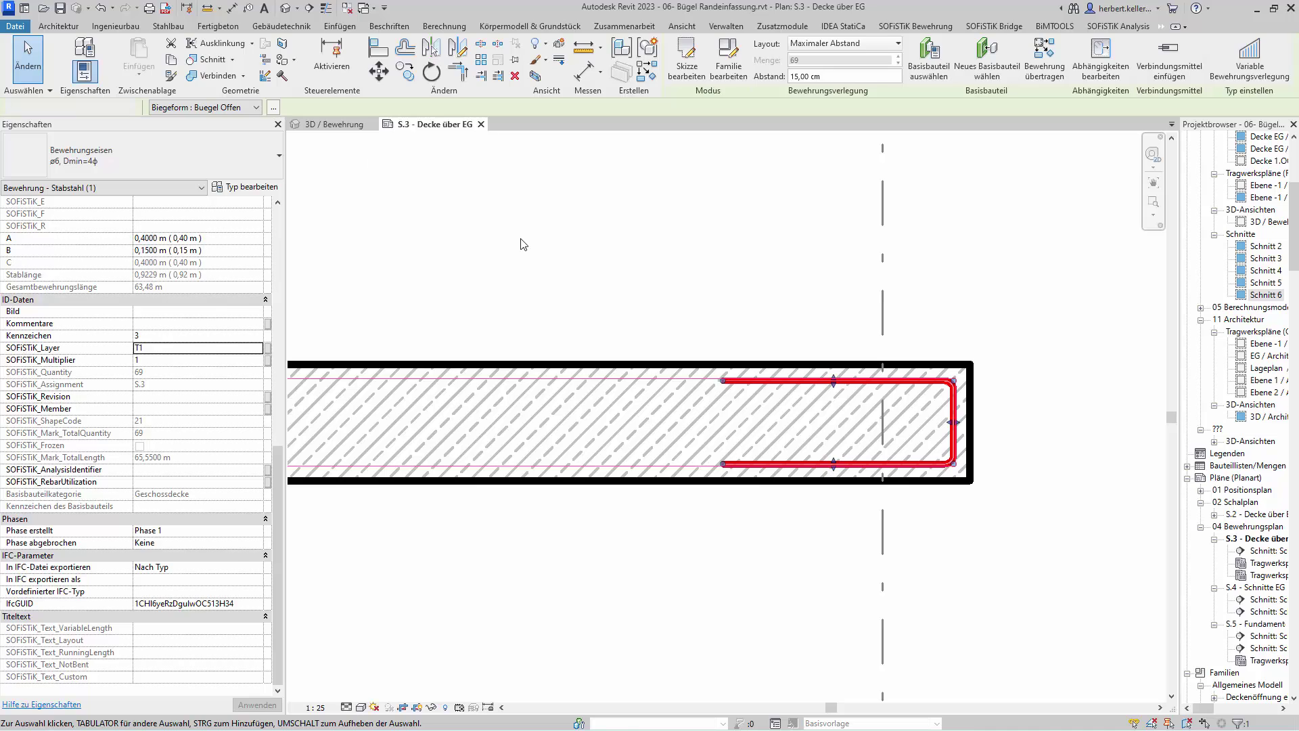
scroll(524, 244, down, 1)
scroll(523, 244, down, 2)
scroll(517, 264, down, 1)
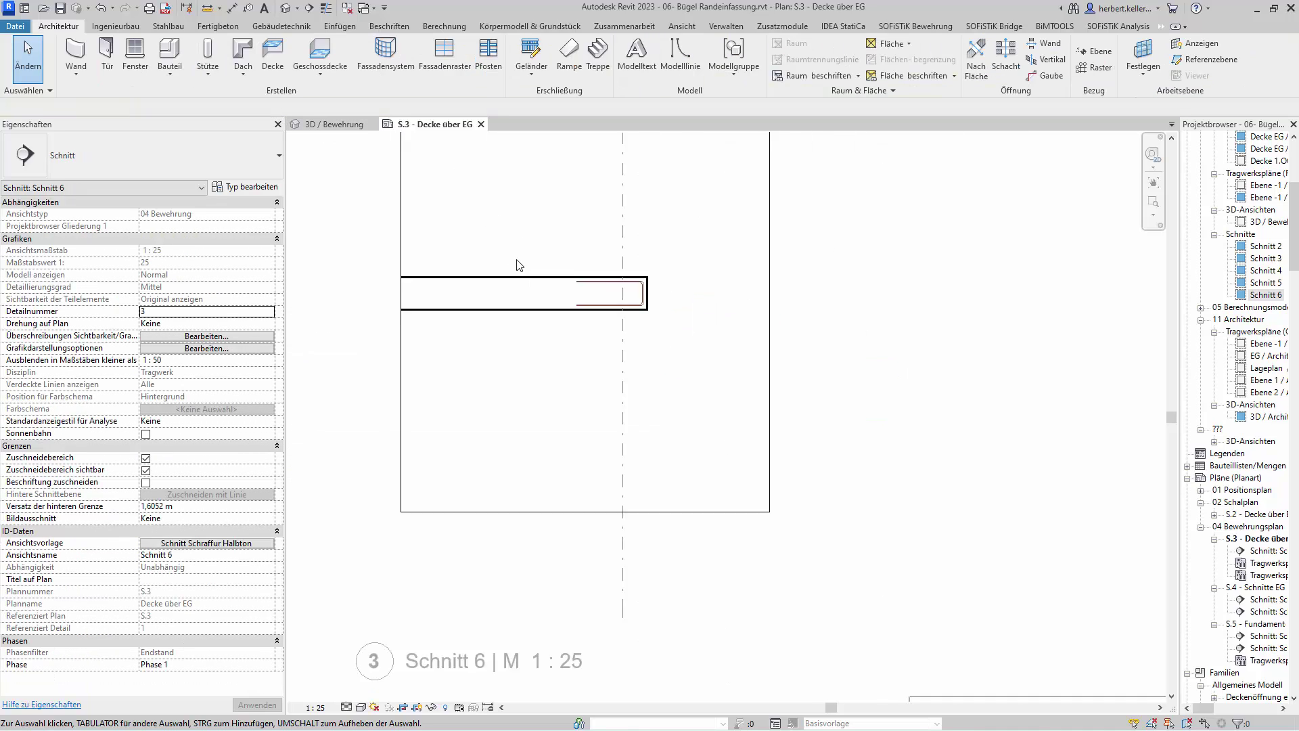
scroll(756, 506, down, 1)
key(z)
key(f)
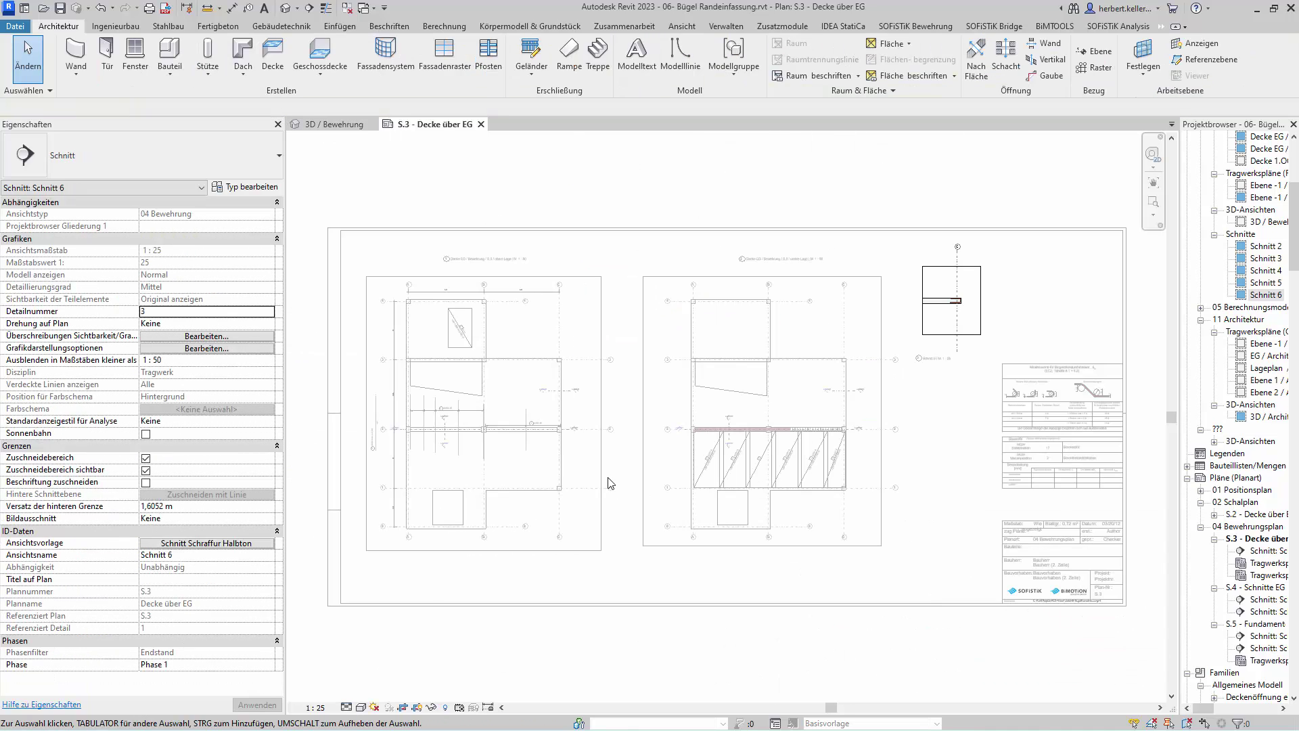
click(607, 482)
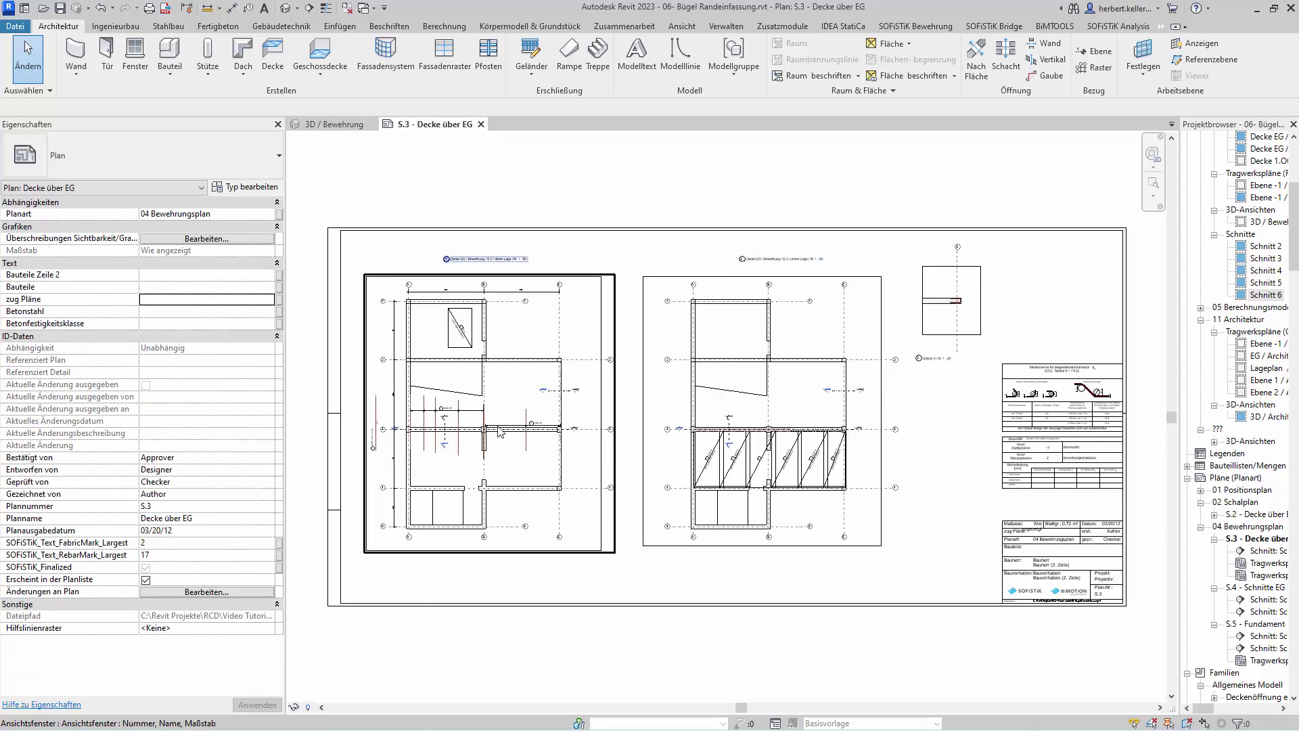
Activate the Decke EG upper-layer plan viewport and zoom to the slab edge at Schnitt 6.
scroll(498, 433, up, 2)
scroll(498, 432, up, 2)
scroll(632, 318, up, 2)
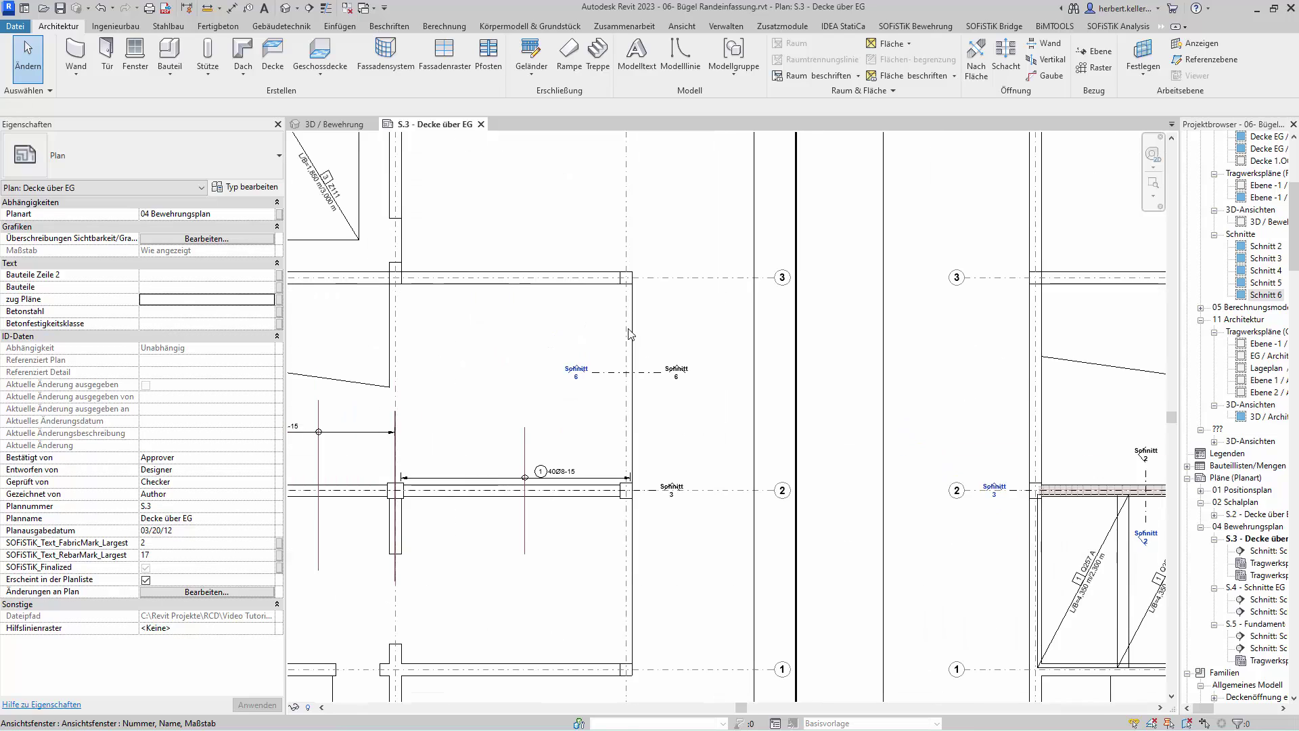
double_click(654, 333)
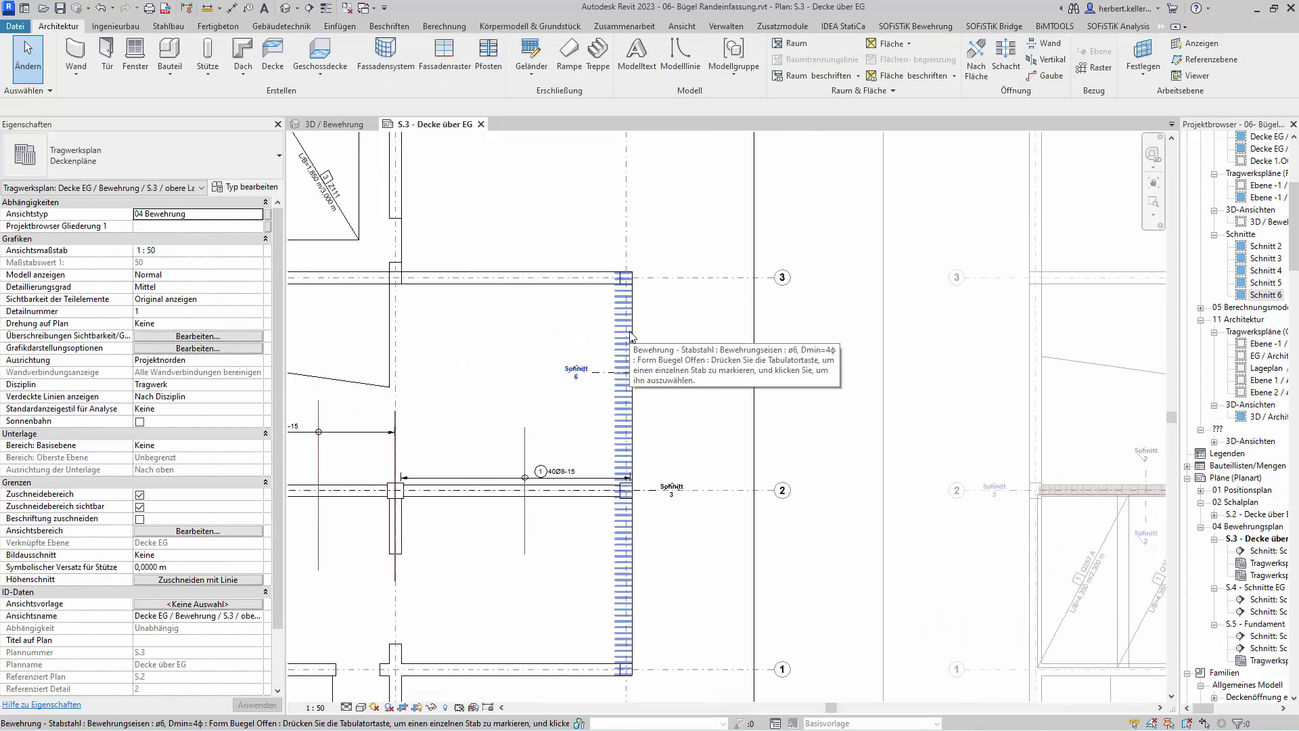
scroll(626, 339, up, 1)
scroll(628, 340, up, 1)
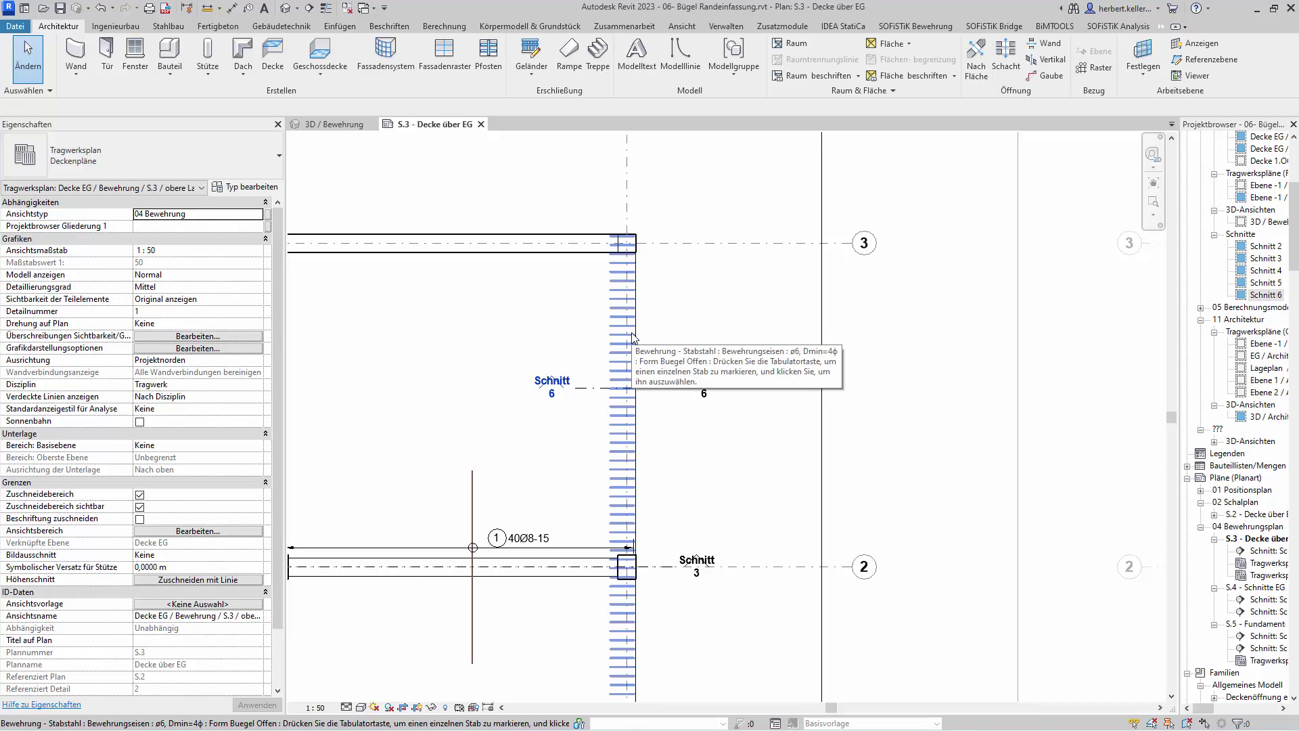
Shorten the ø6 stirrup set from its top end so it holds 66 bars instead of 69.
click(632, 337)
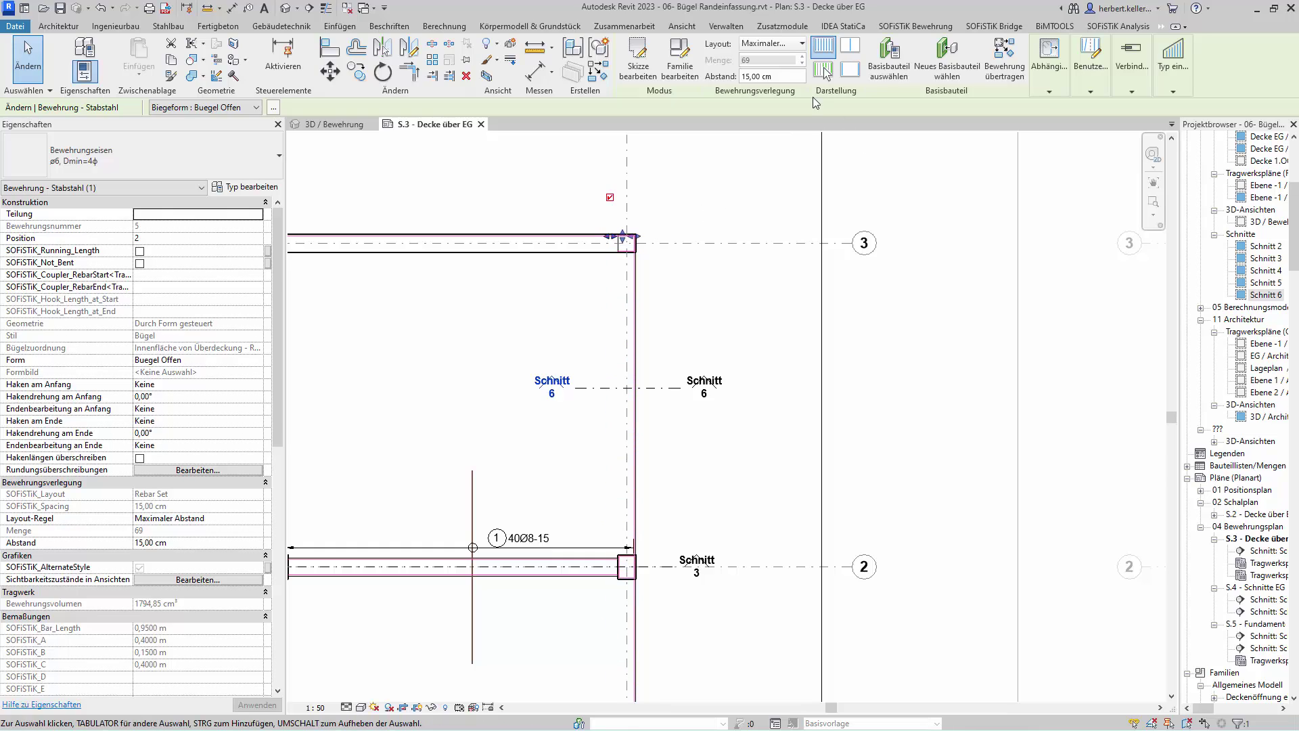
click(924, 28)
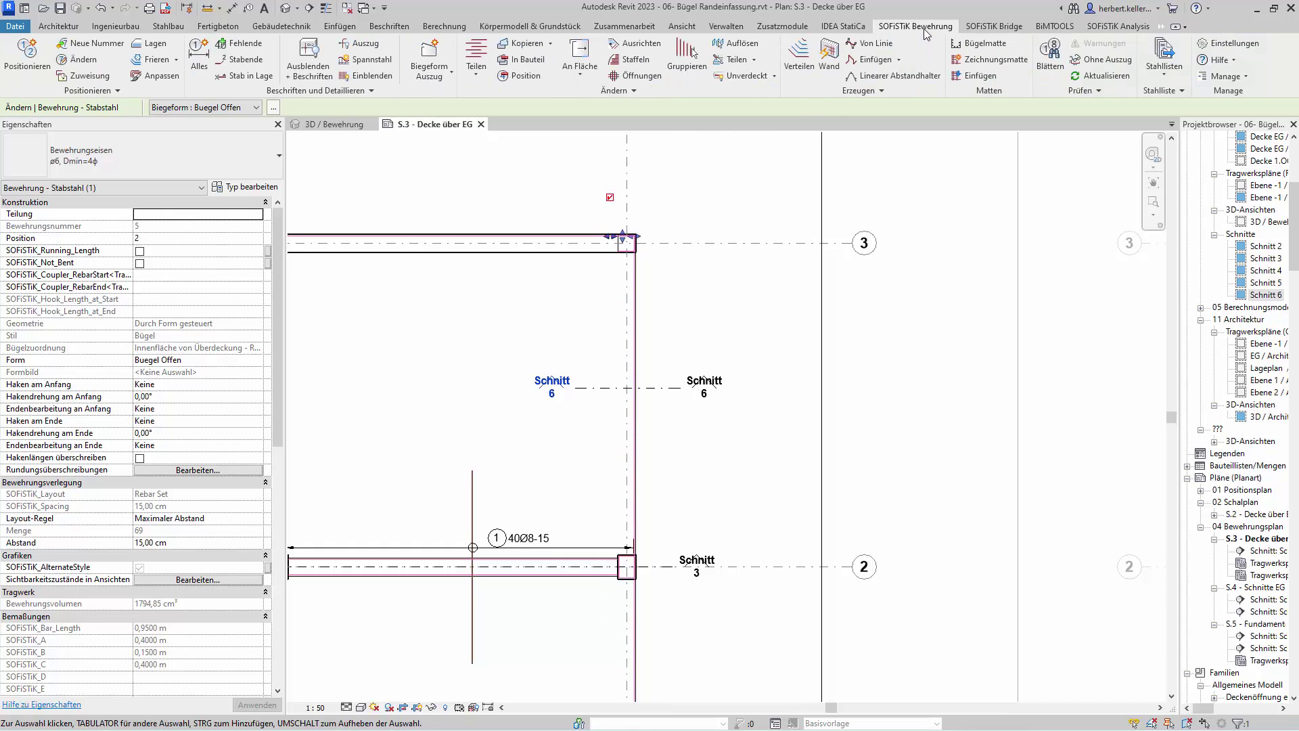
click(375, 78)
scroll(656, 330, up, 1)
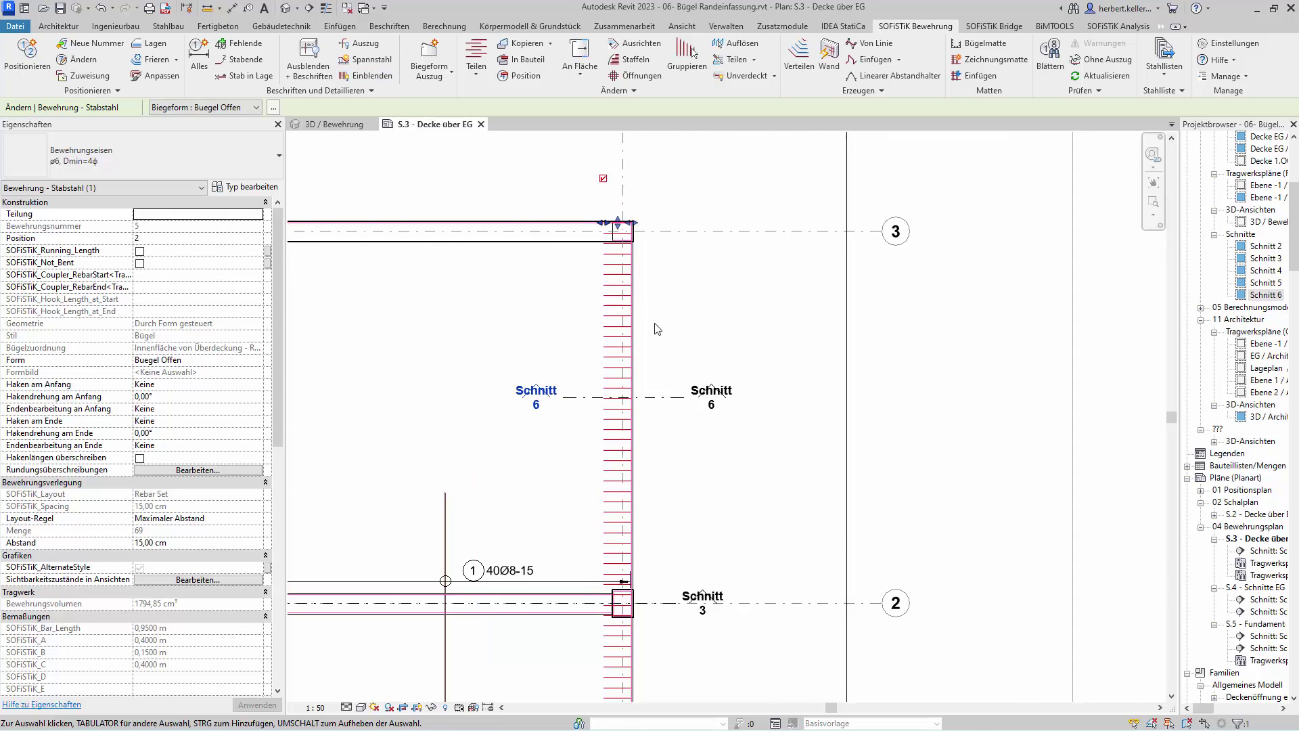
scroll(657, 330, up, 1)
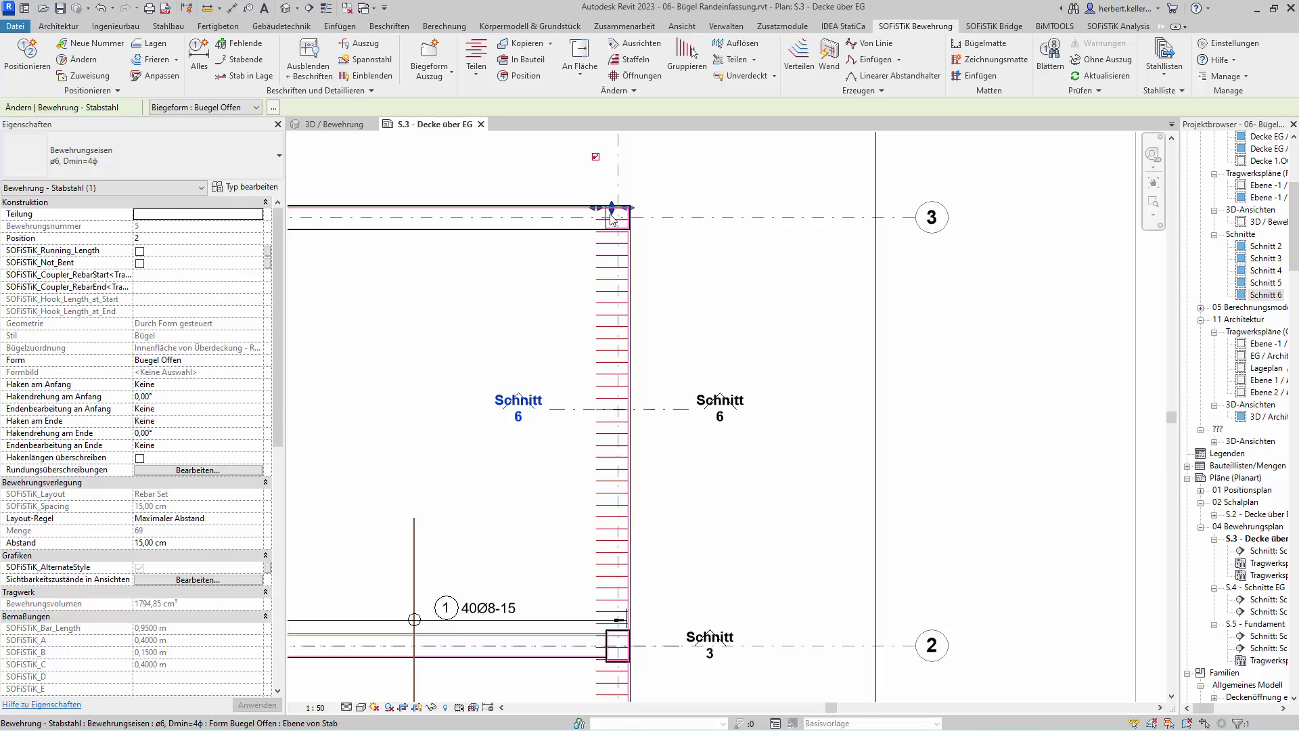
scroll(615, 216, up, 2)
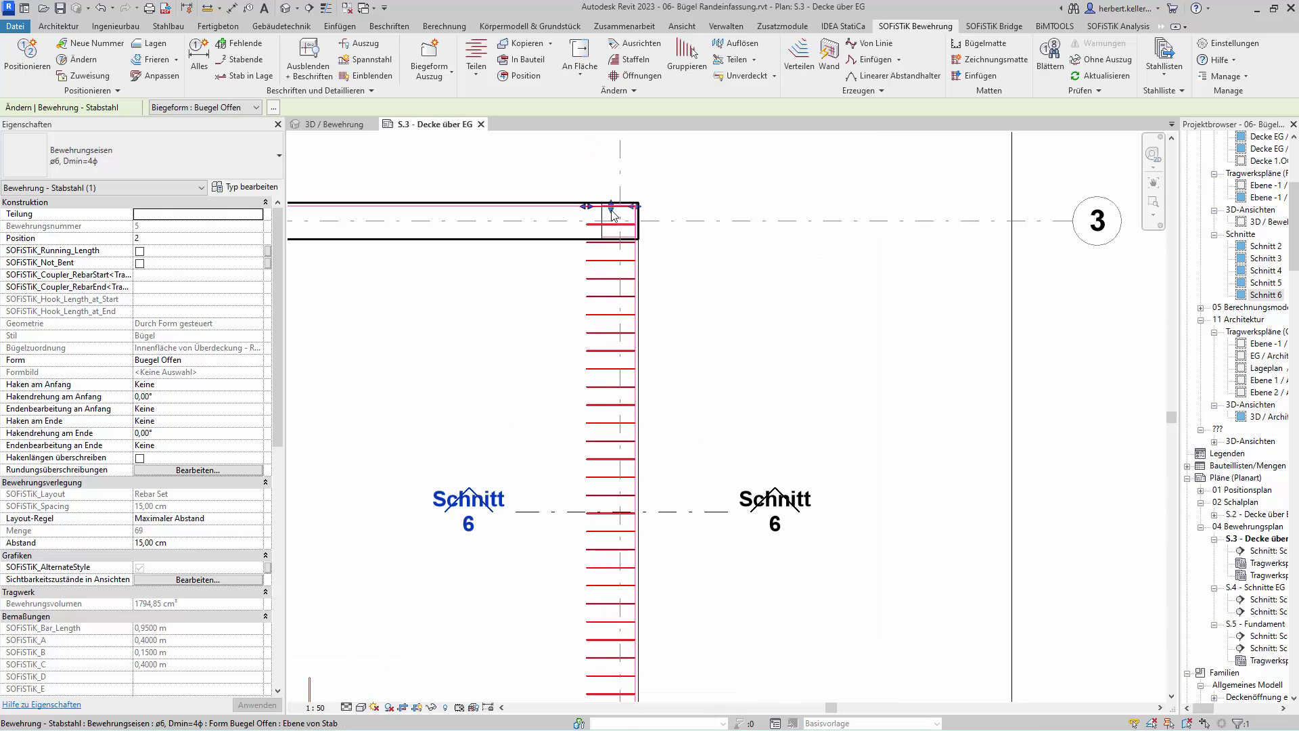
drag(612, 216, 676, 277)
scroll(651, 248, up, 2)
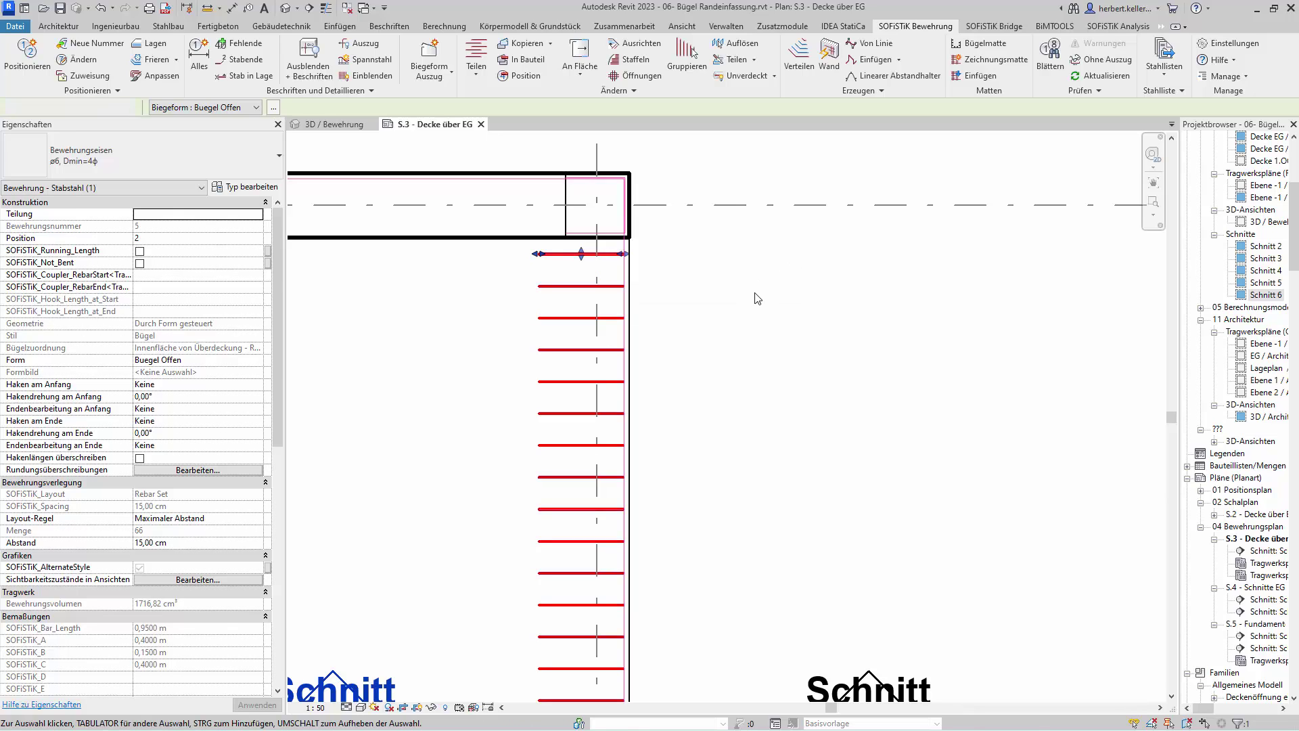
key(Escape)
Constrain the top stirrup 5 cm from the masonry wall's inner face, giving 67 stirrups.
click(603, 260)
mouse_move(1050, 65)
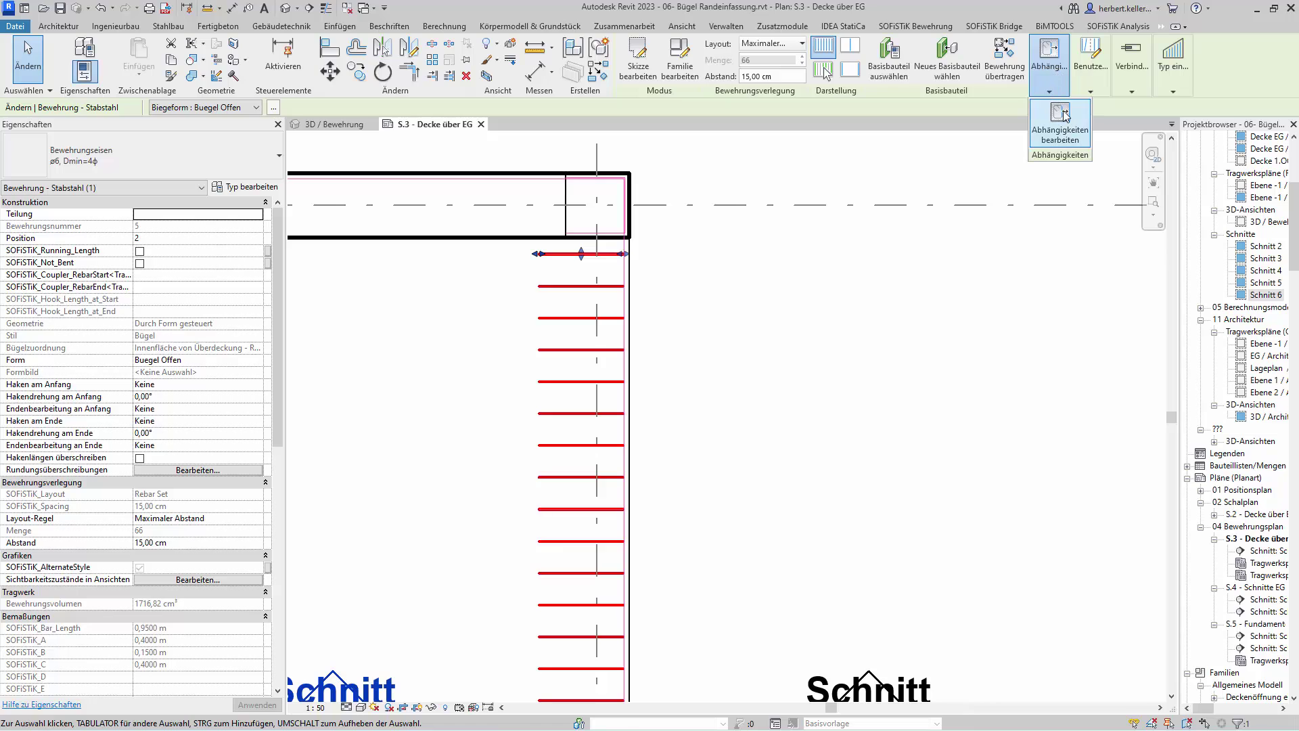
click(1060, 113)
scroll(579, 261, up, 2)
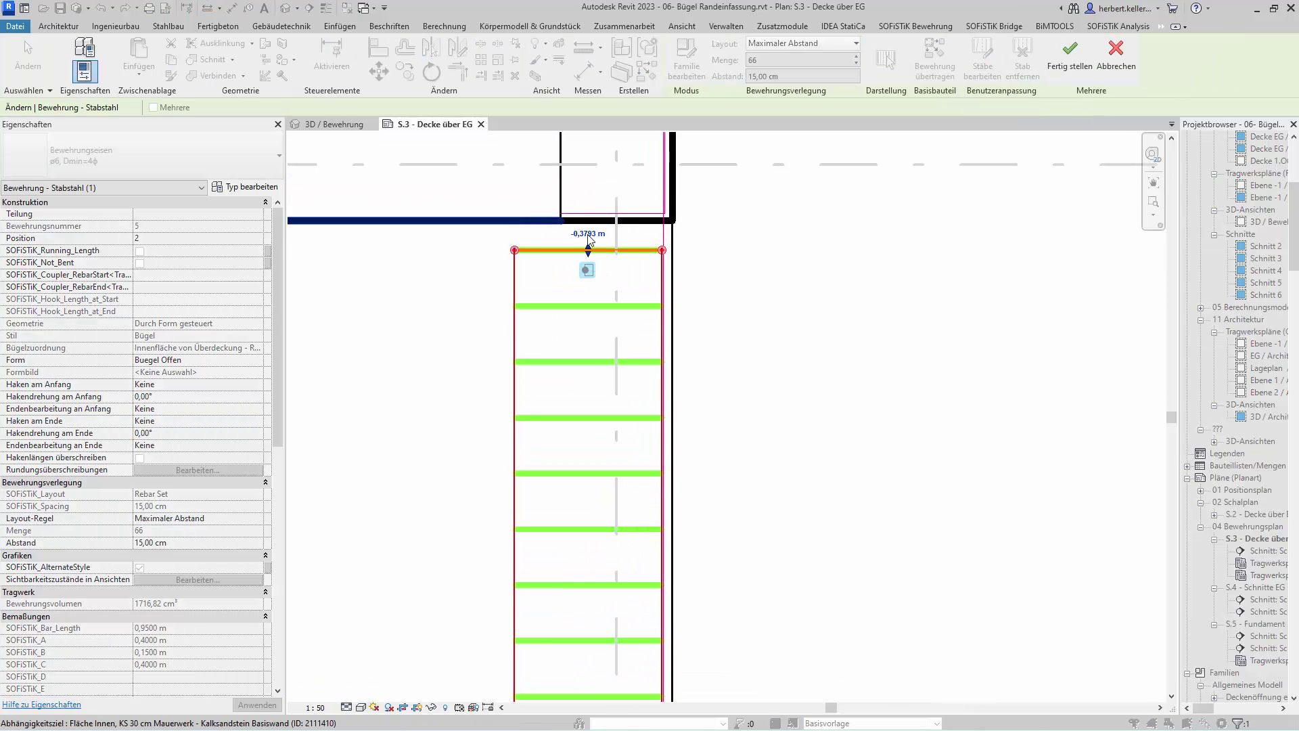
click(590, 239)
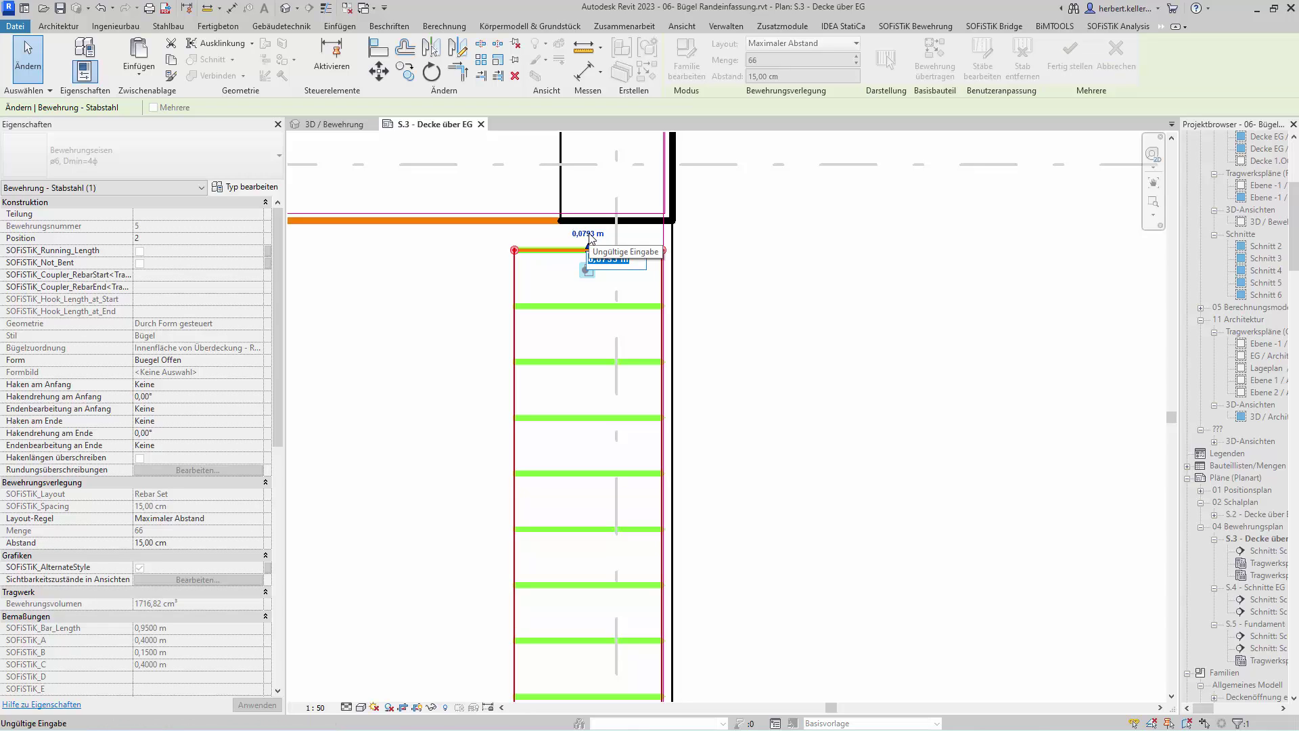
text(5cm)
key(Return)
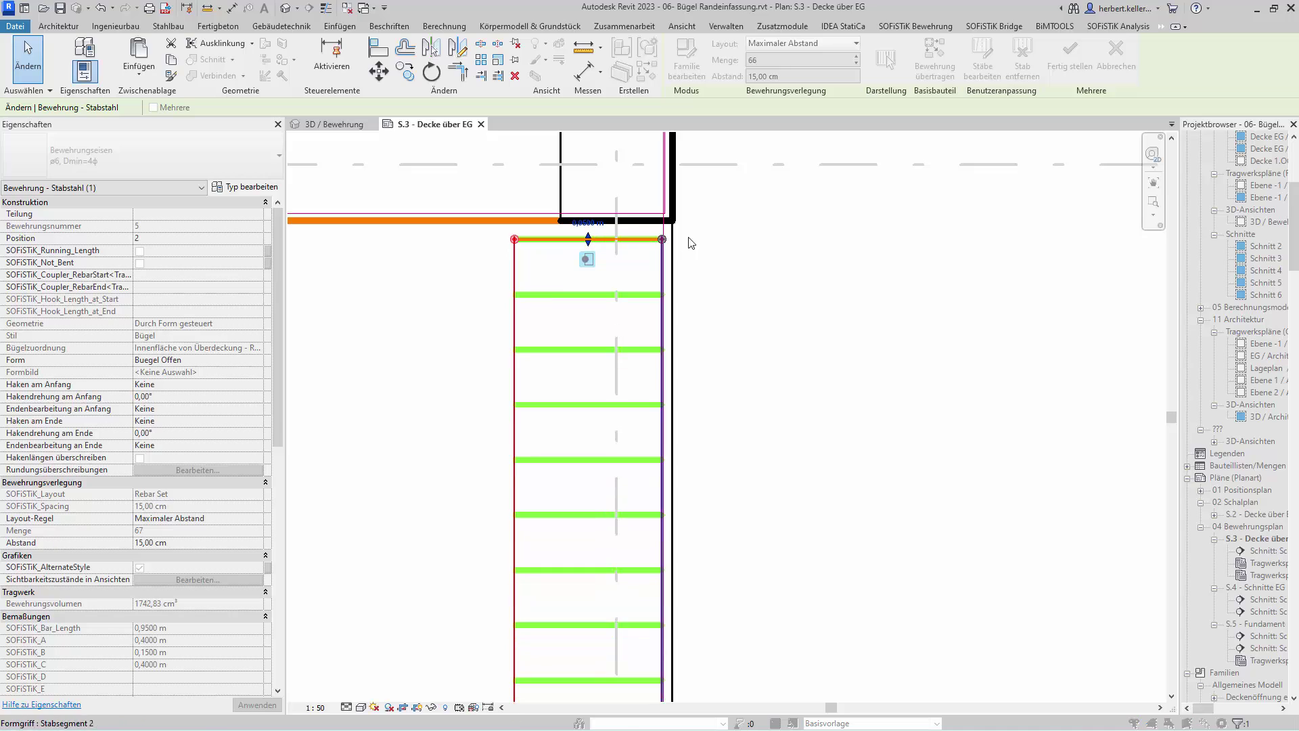
click(1070, 59)
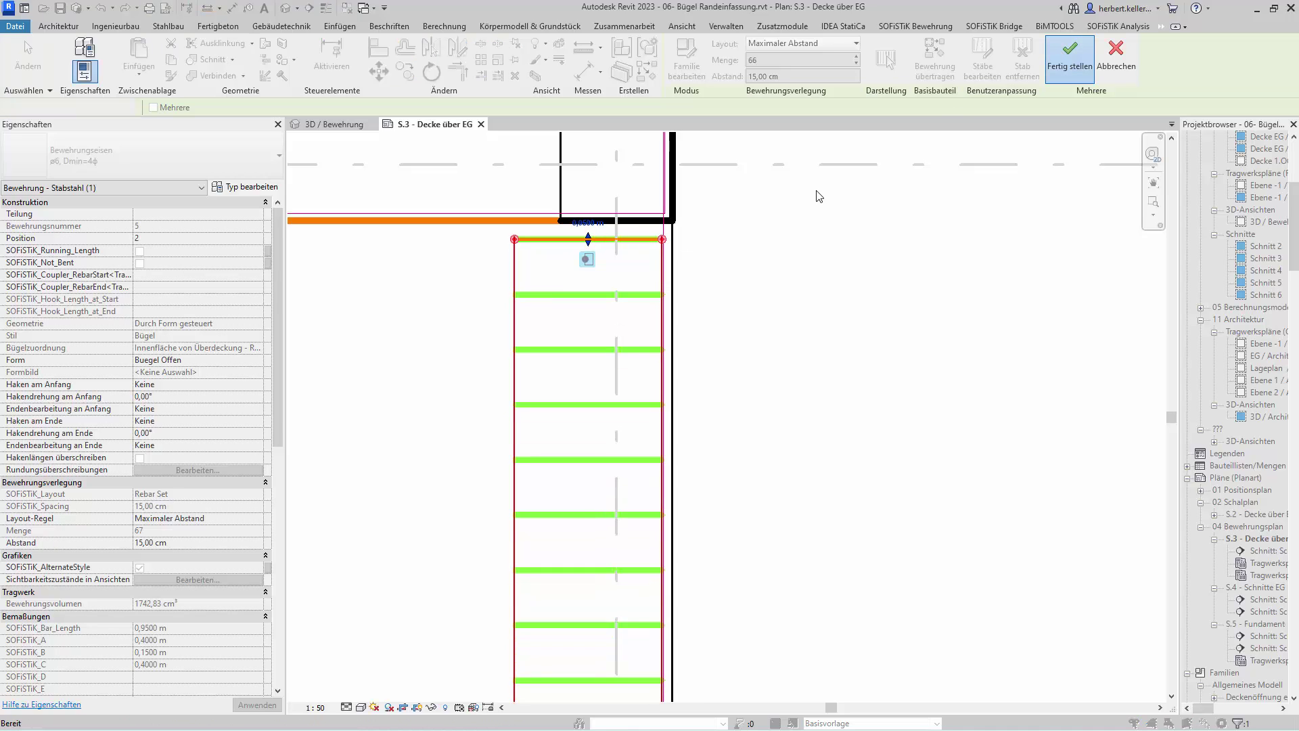
Pull the stirrup set's lower end back to the slab corner, leaving 64 bars.
scroll(687, 314, down, 2)
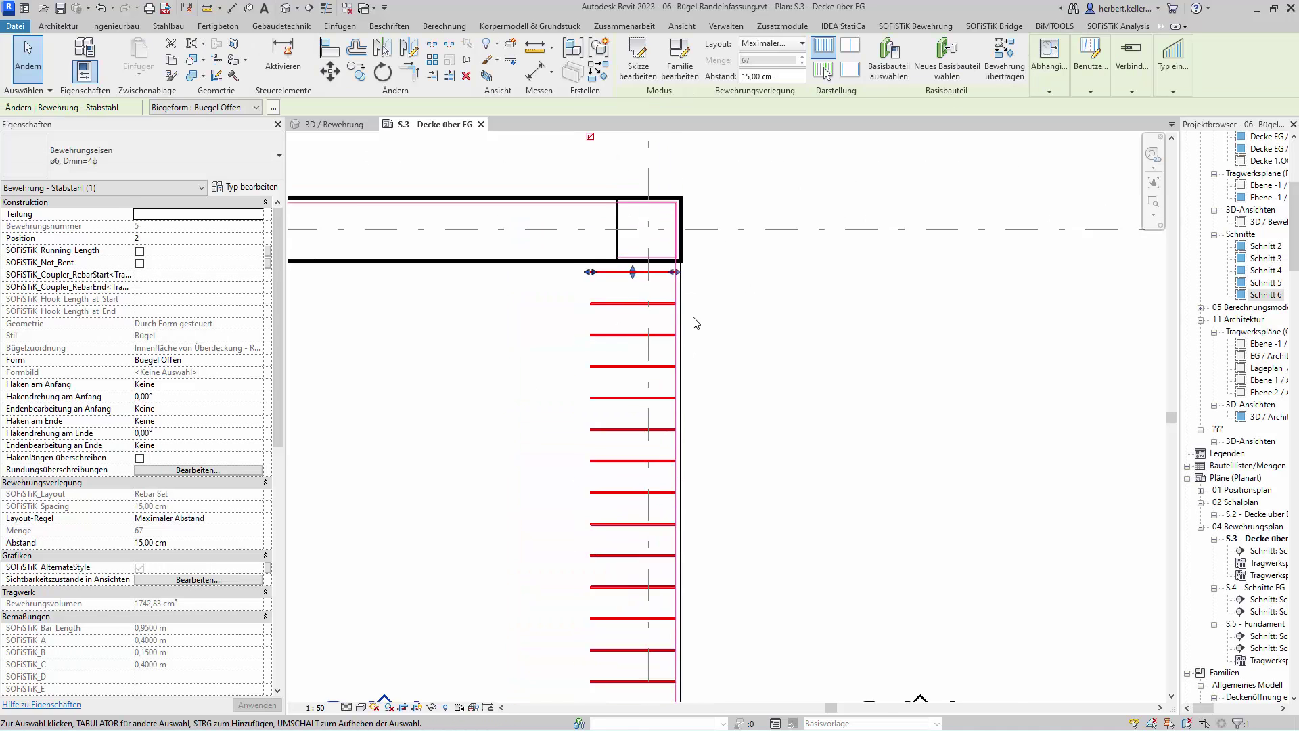
scroll(694, 322, down, 3)
scroll(740, 412, down, 2)
middle_drag(744, 413, 785, 250)
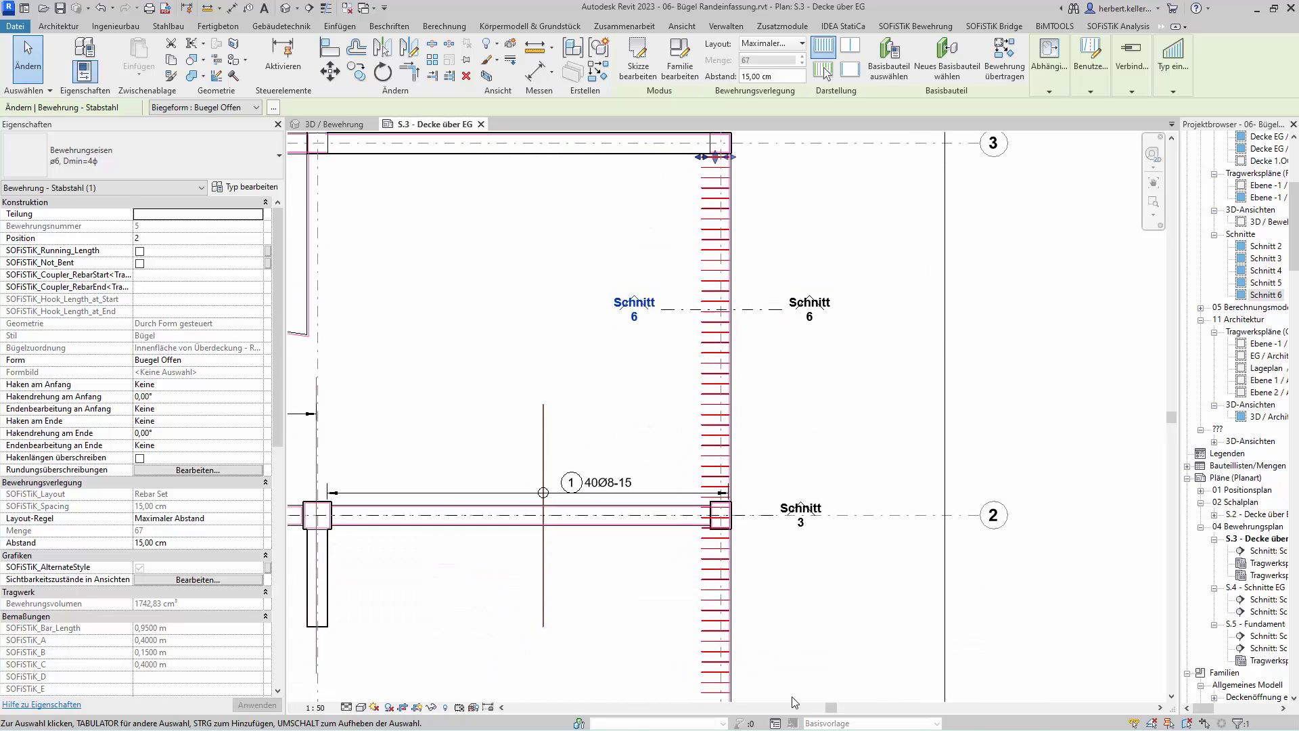
middle_drag(789, 569, 783, 352)
scroll(711, 612, up, 2)
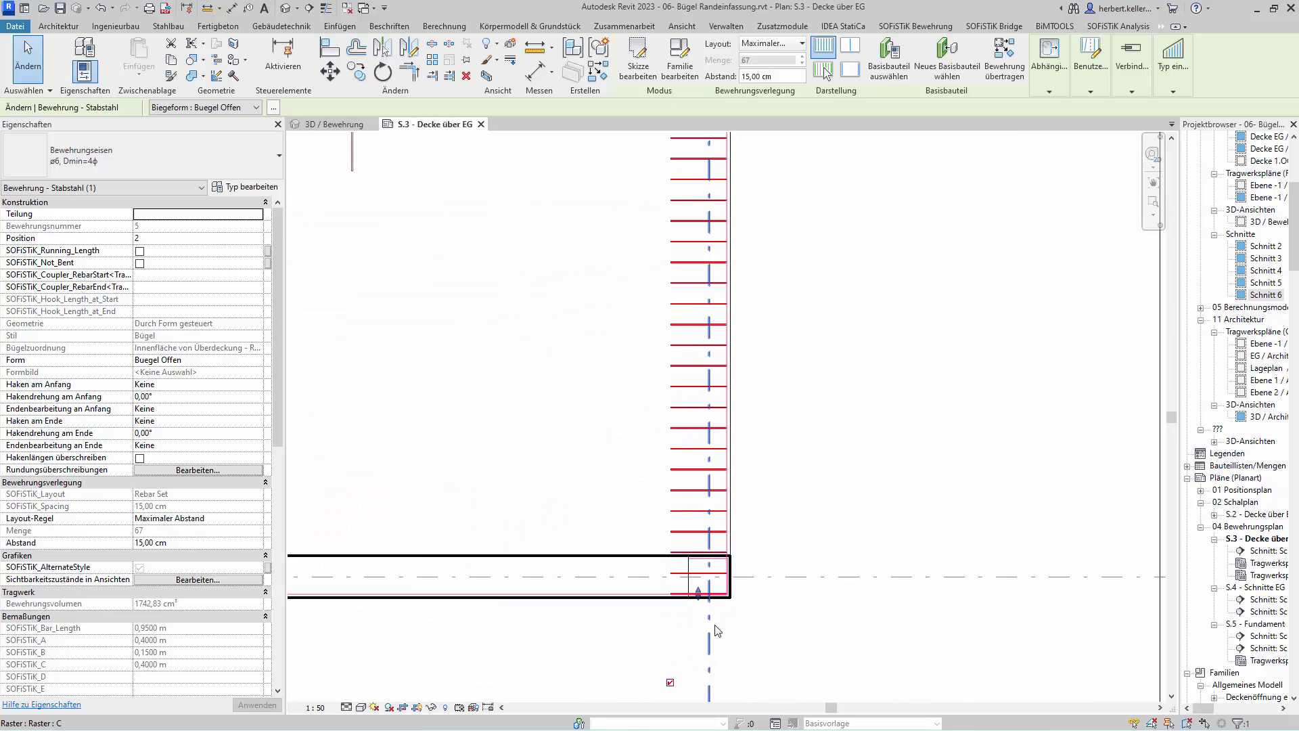
scroll(710, 616, up, 2)
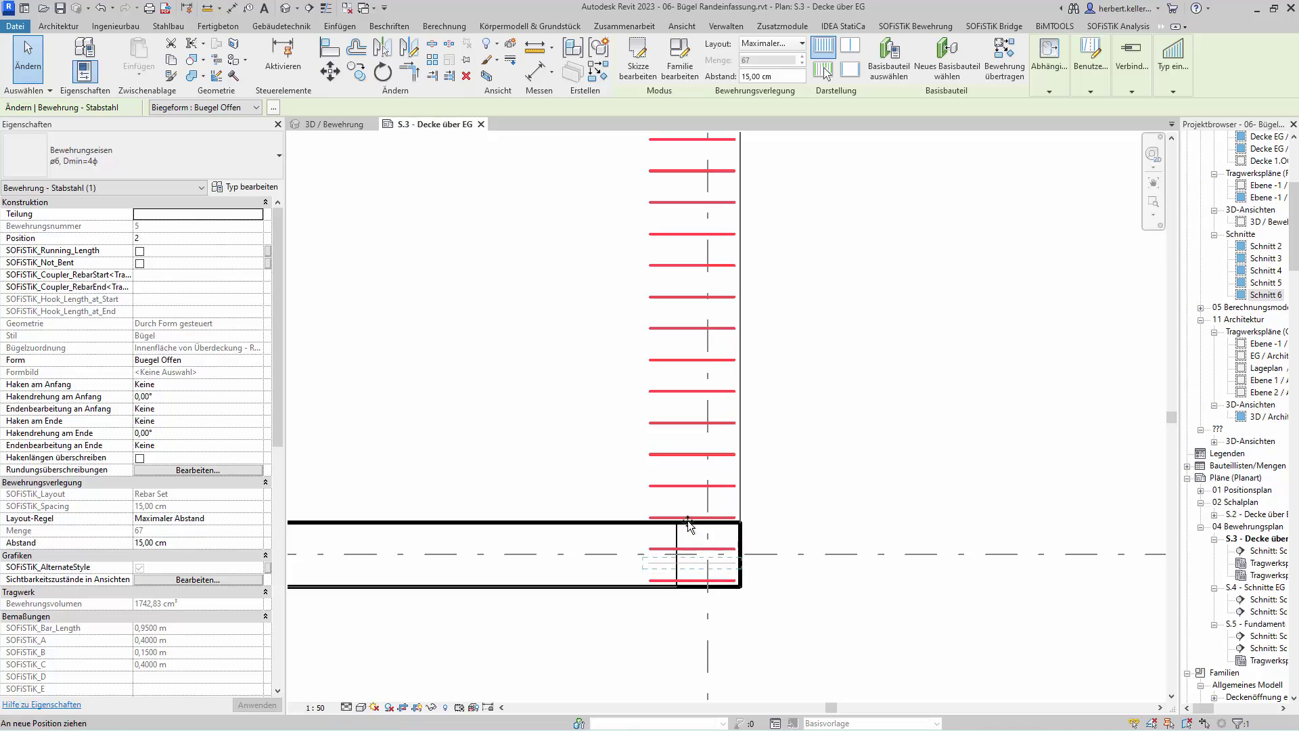
drag(687, 511, 688, 508)
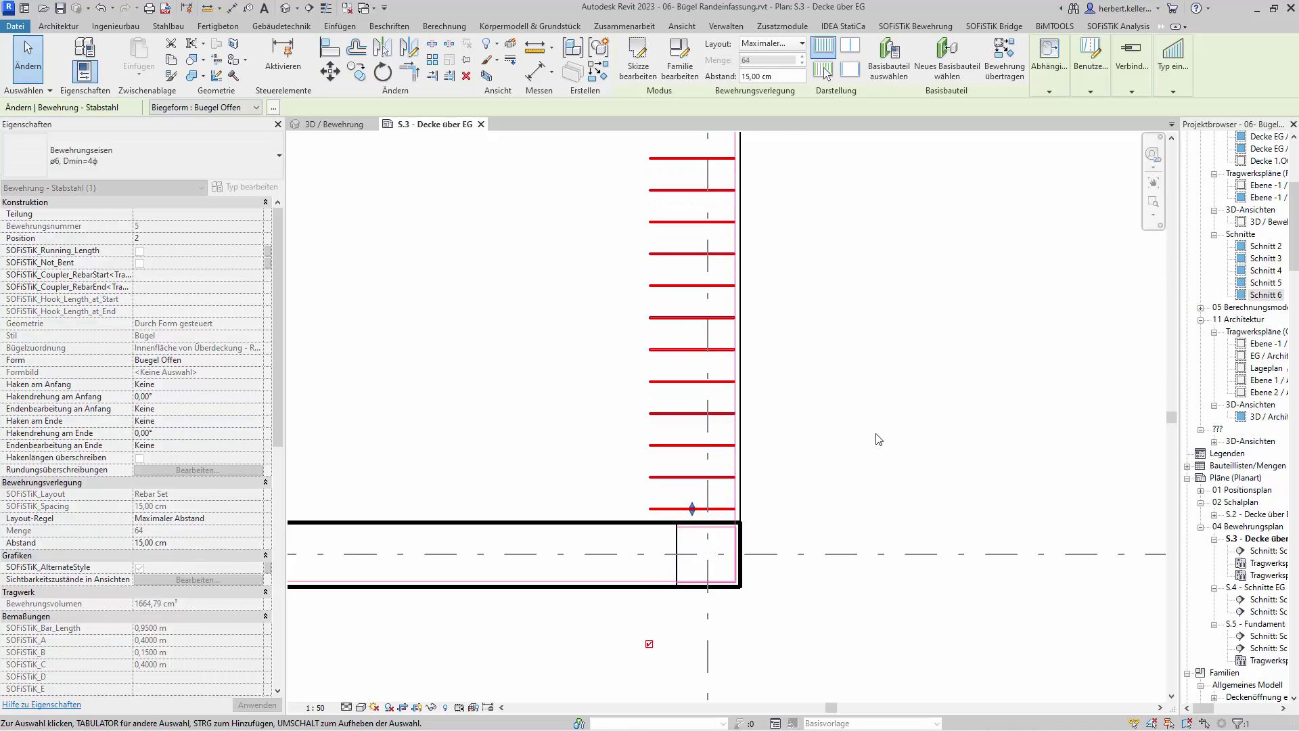
Centre the beam at Schnitt 3 in the view.
scroll(834, 396, down, 2)
mouse_move(864, 374)
middle_down()
mouse_move(862, 615)
mouse_move(873, 322)
mouse_move(859, 508)
mouse_move(819, 542)
middle_up()
scroll(752, 350, up, 3)
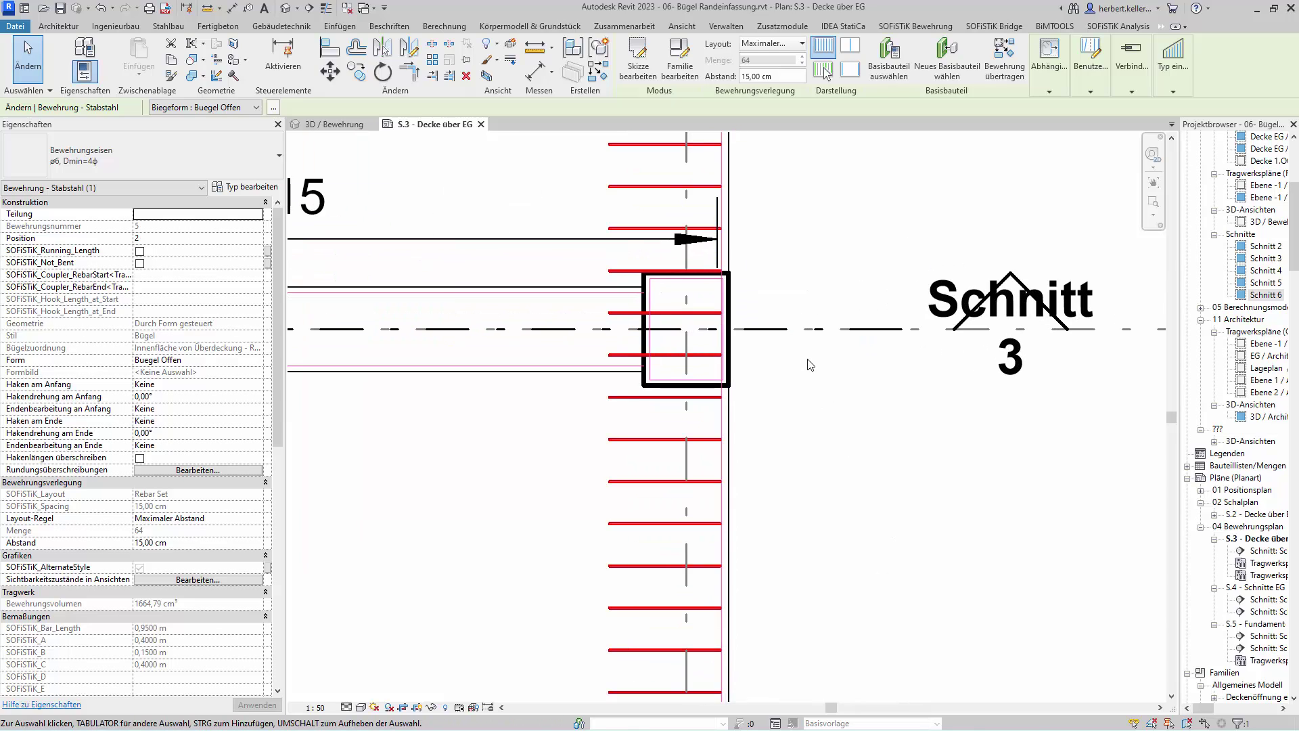
scroll(809, 359, up, 1)
middle_drag(800, 379, 812, 467)
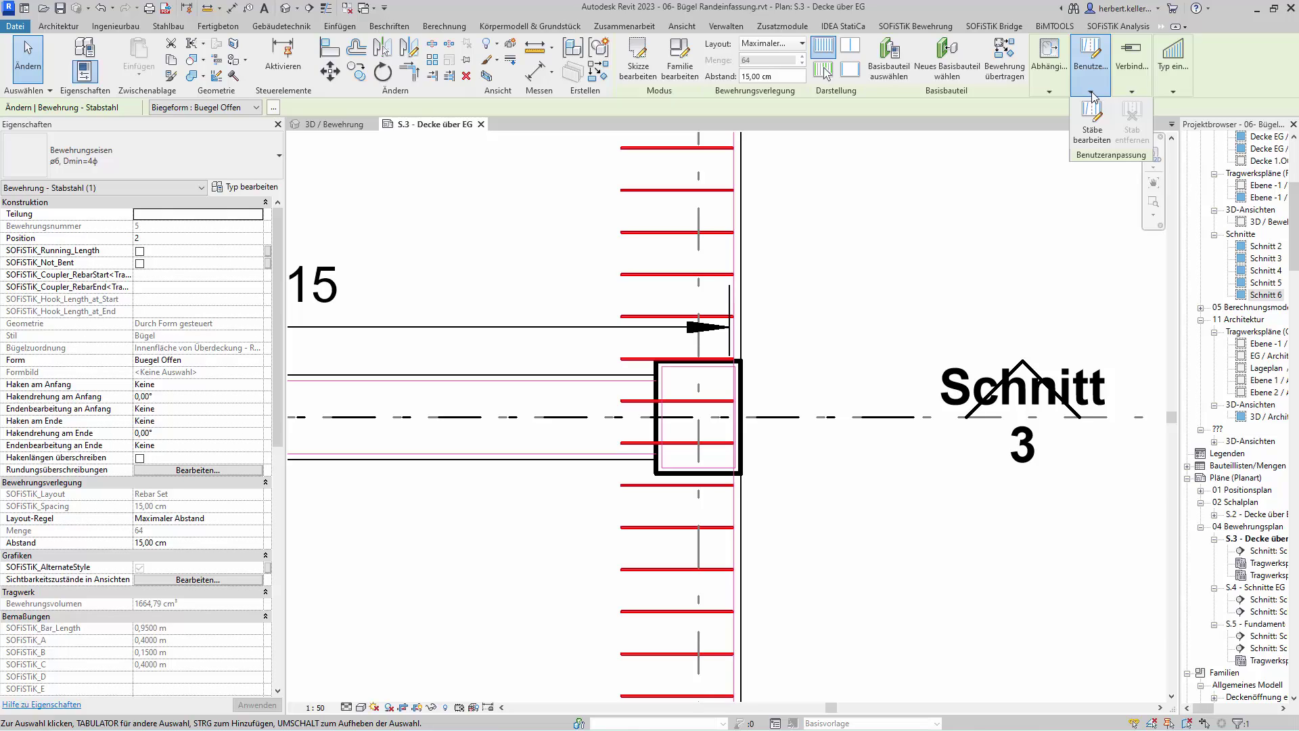
In bar edit mode, remove the stirrup lying inside the beam at Schnitt 3.
click(1095, 115)
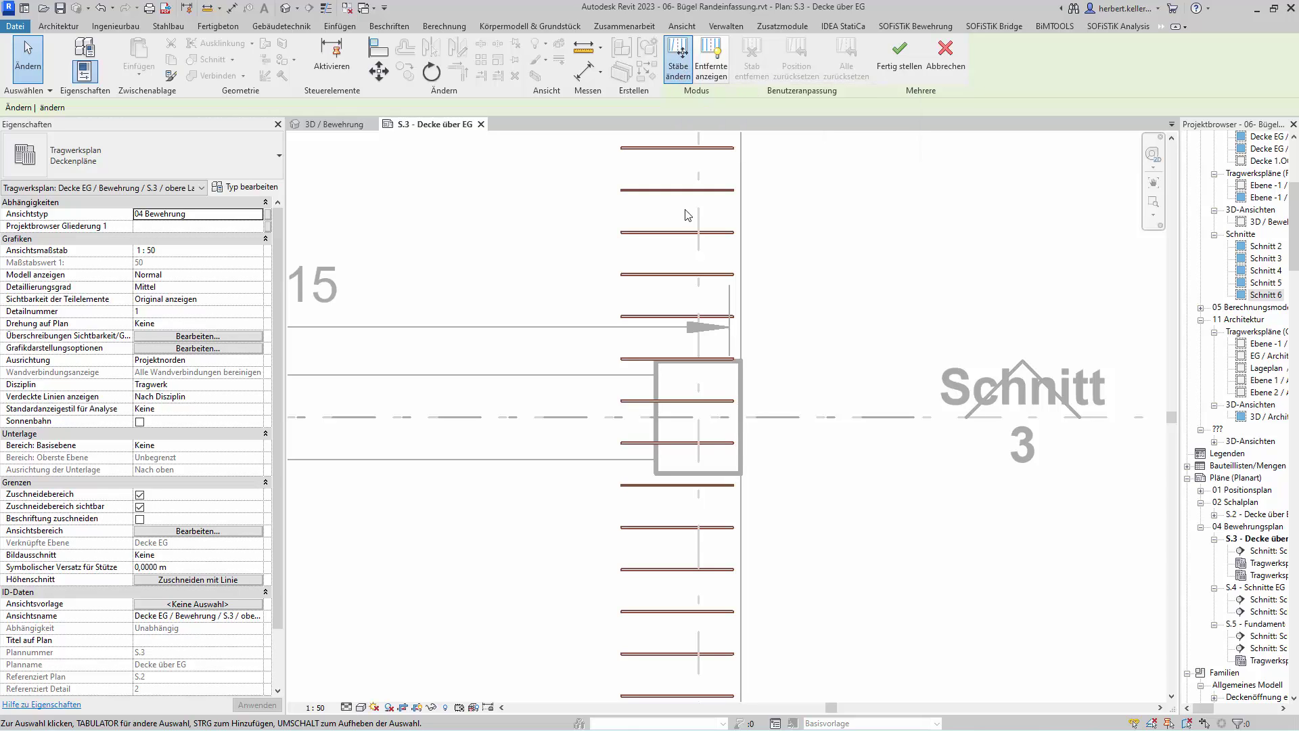
click(679, 65)
click(673, 401)
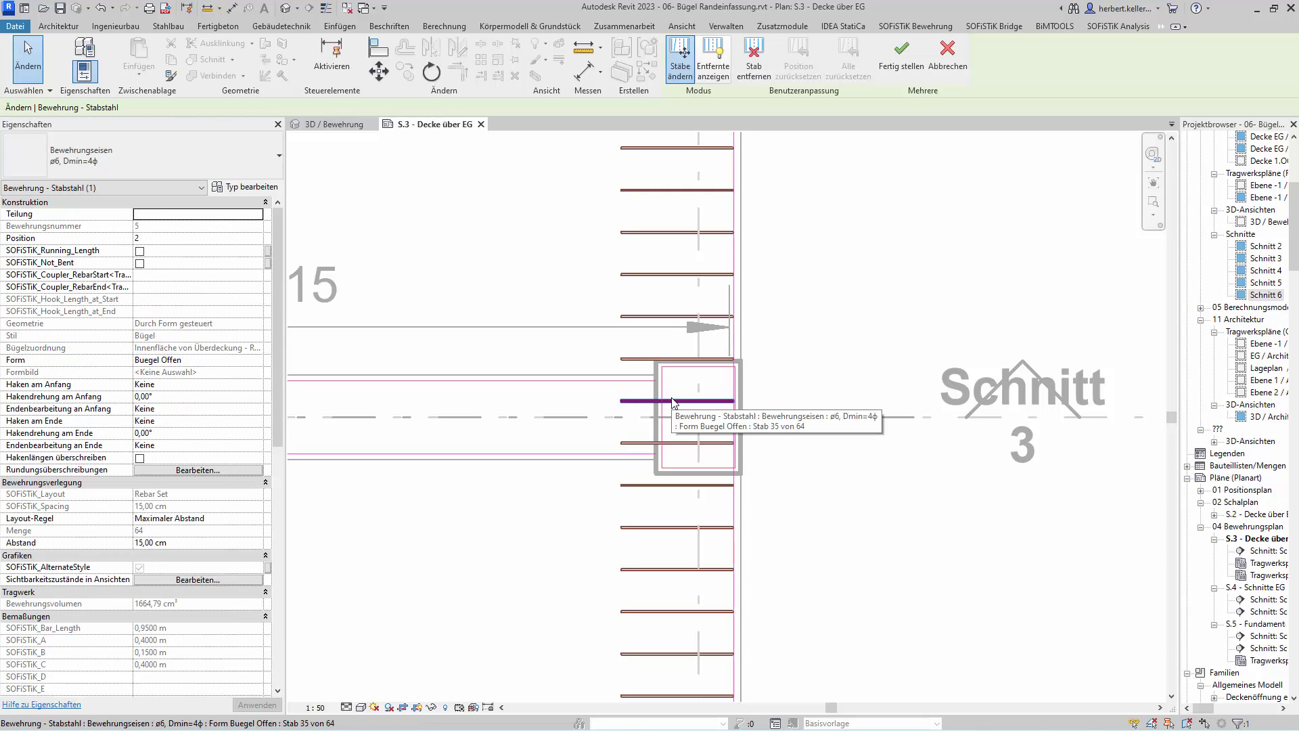
click(766, 66)
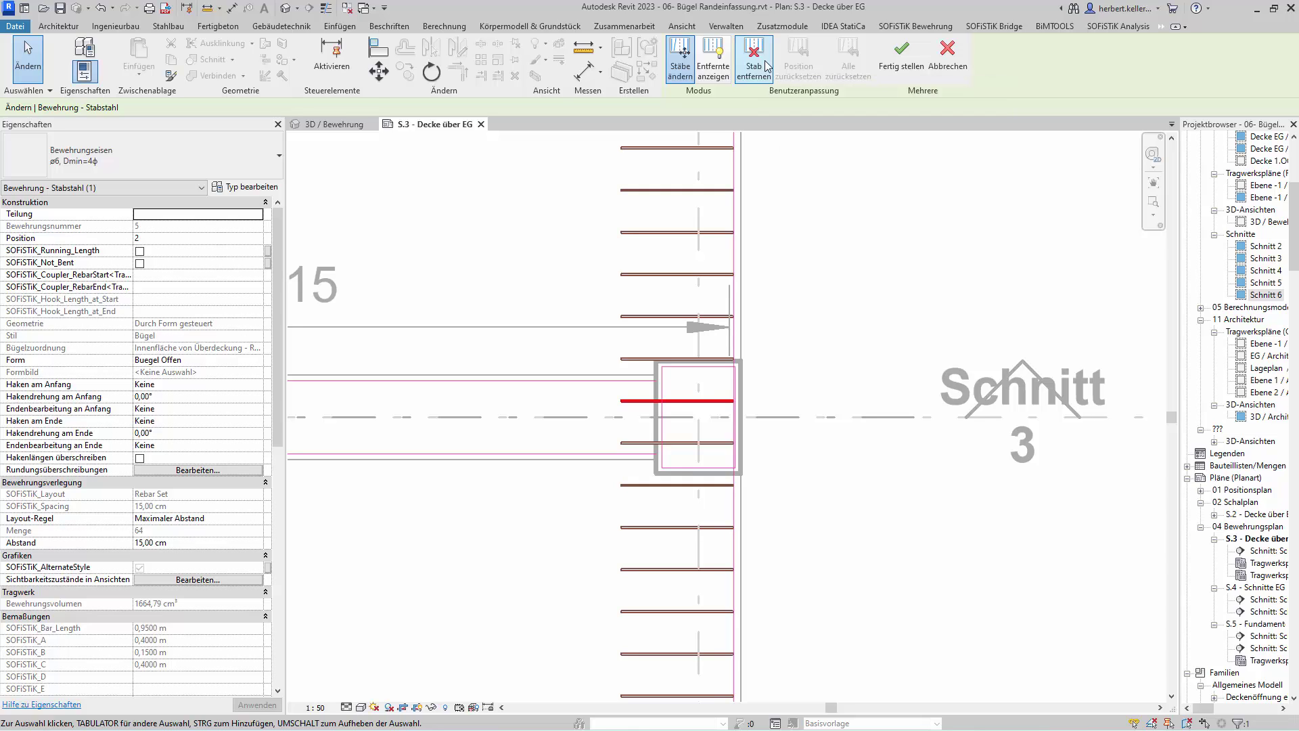
Move the stirrups below and above the beam clear of it, leaving 63 bars.
click(682, 445)
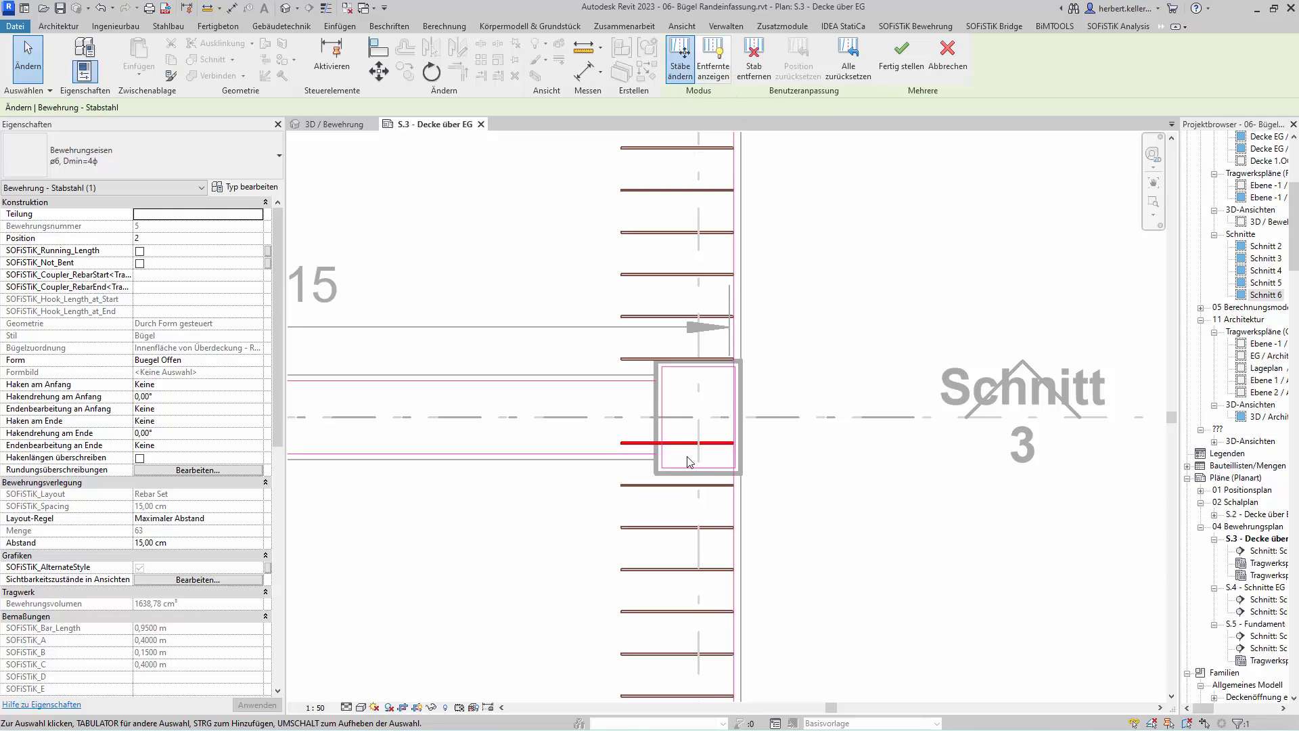
drag(682, 445, 683, 481)
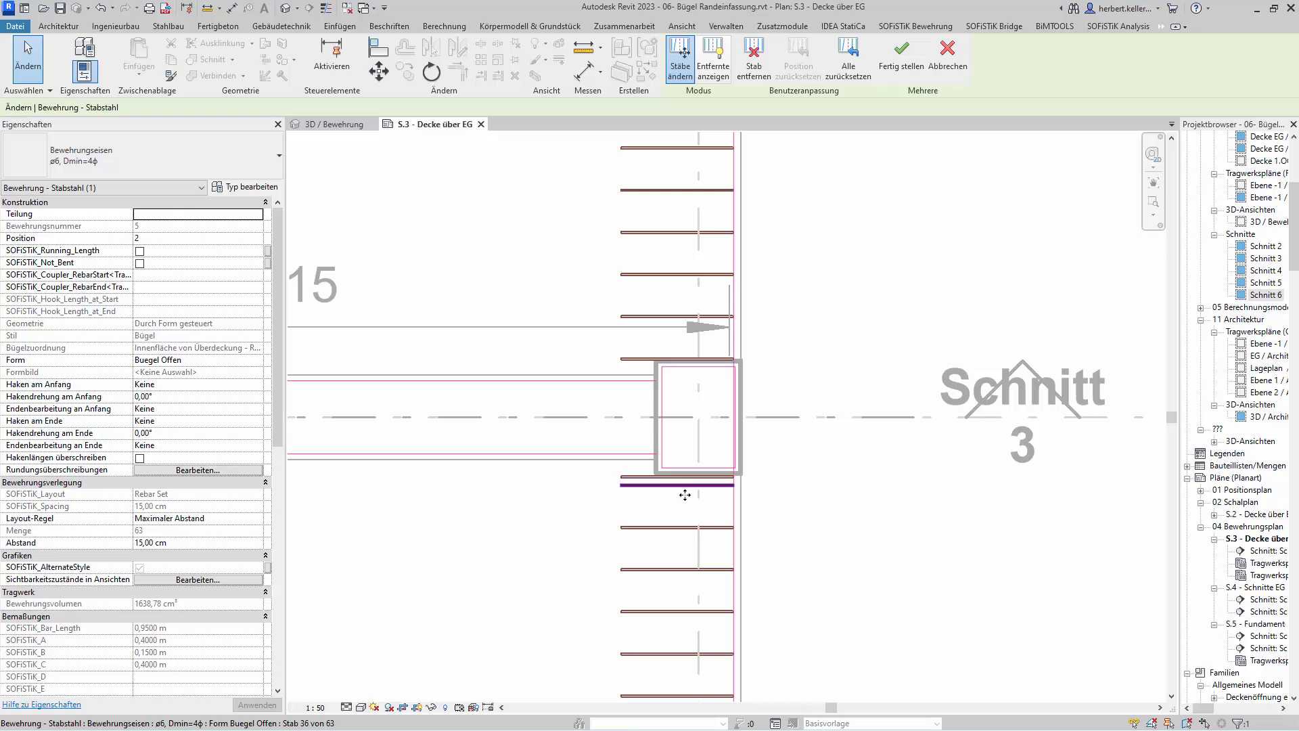
drag(685, 495, 685, 512)
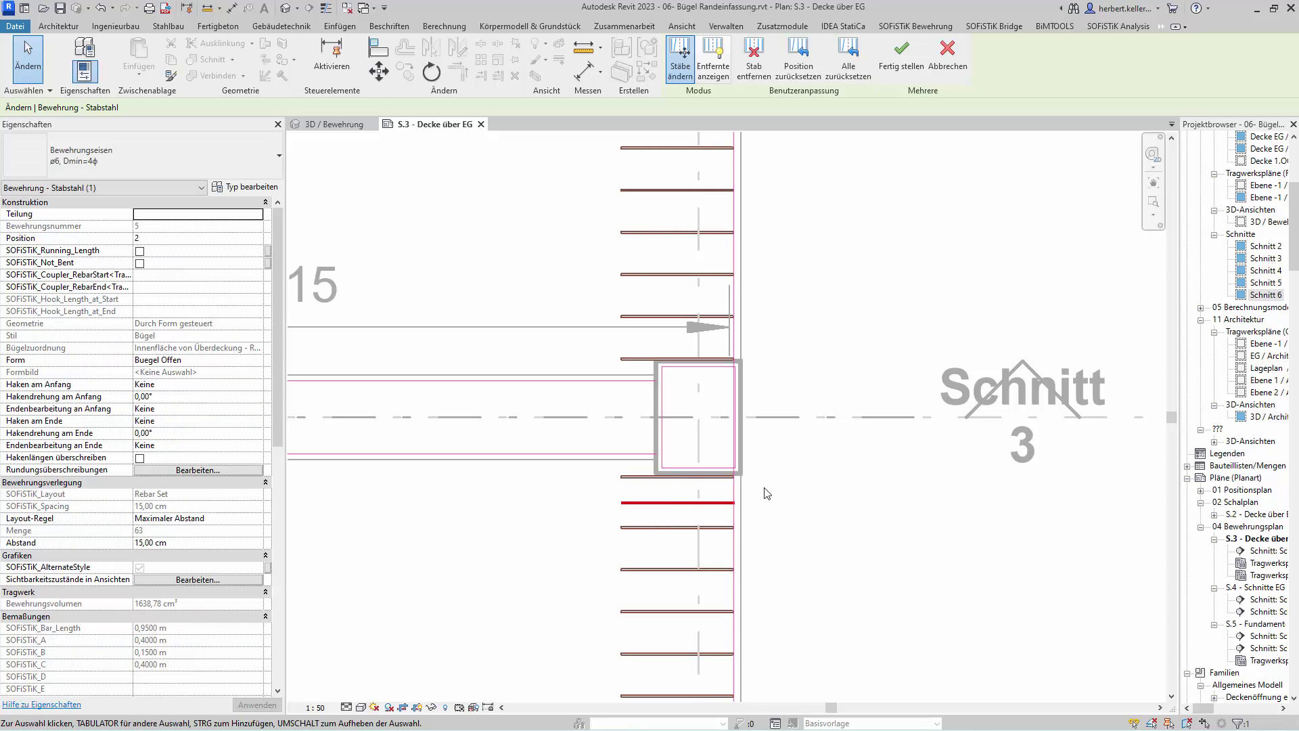
click(684, 357)
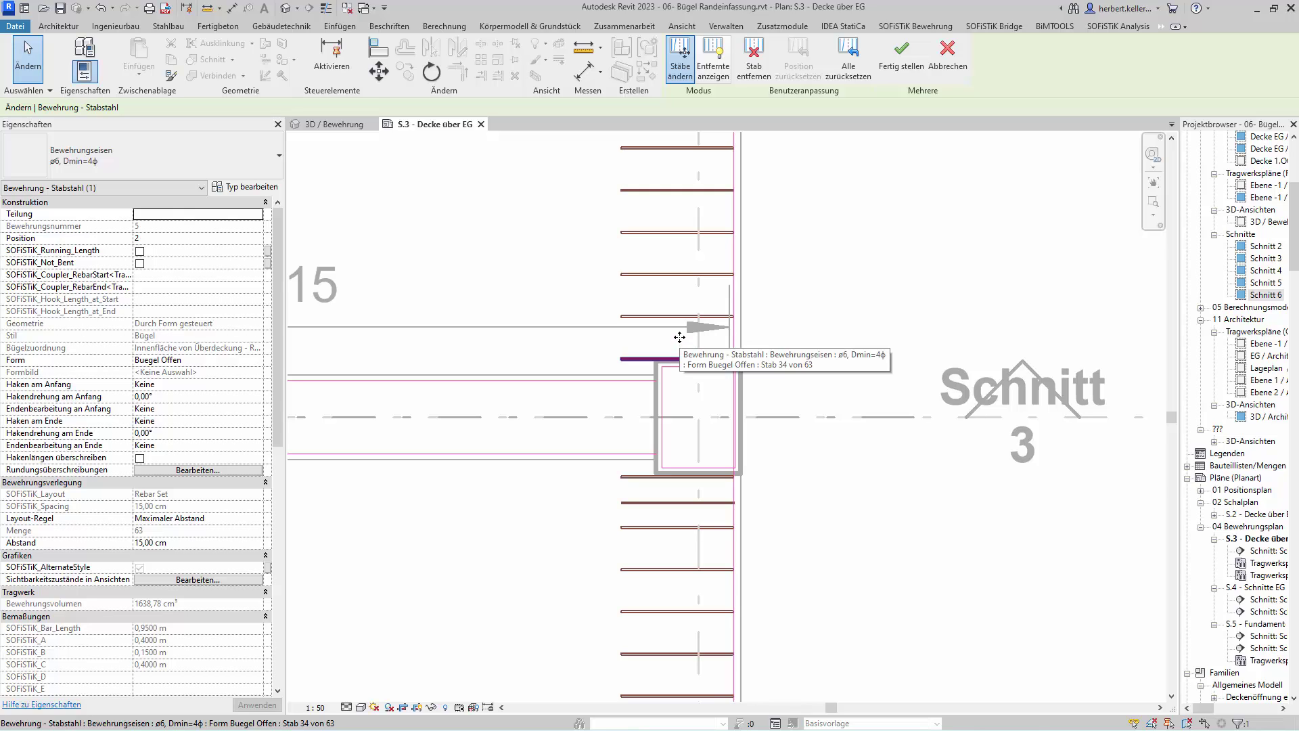
drag(679, 337, 680, 320)
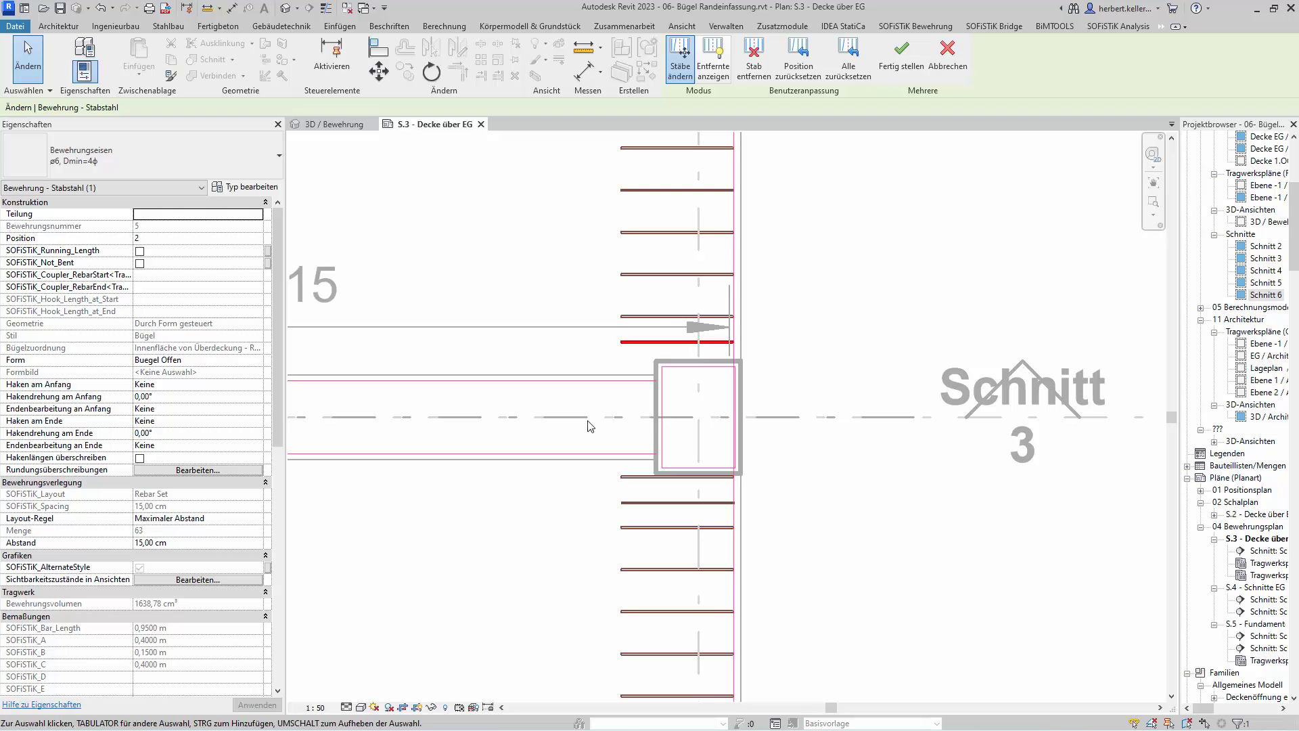
click(641, 485)
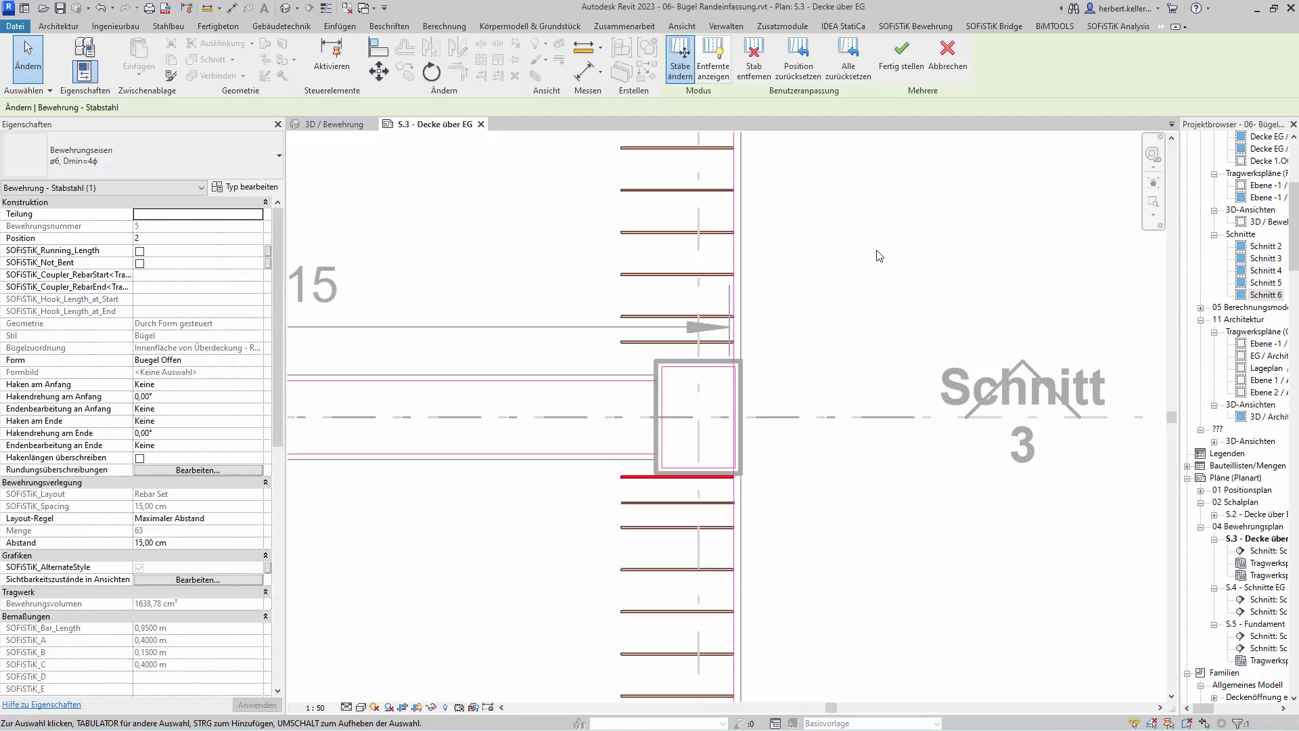
click(903, 56)
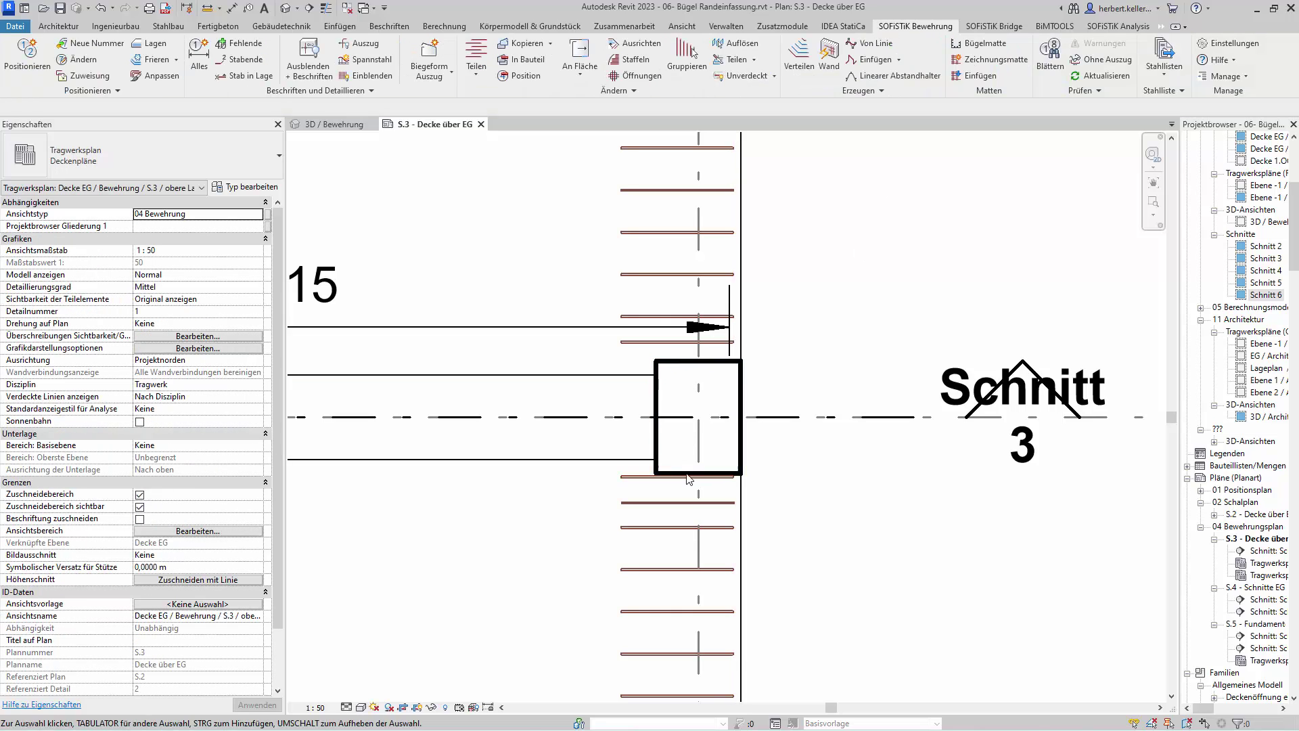
Zoom in at the Schnitt 3 column and check the stirrup set with the reinforcement detailing tools.
scroll(820, 406, down, 2)
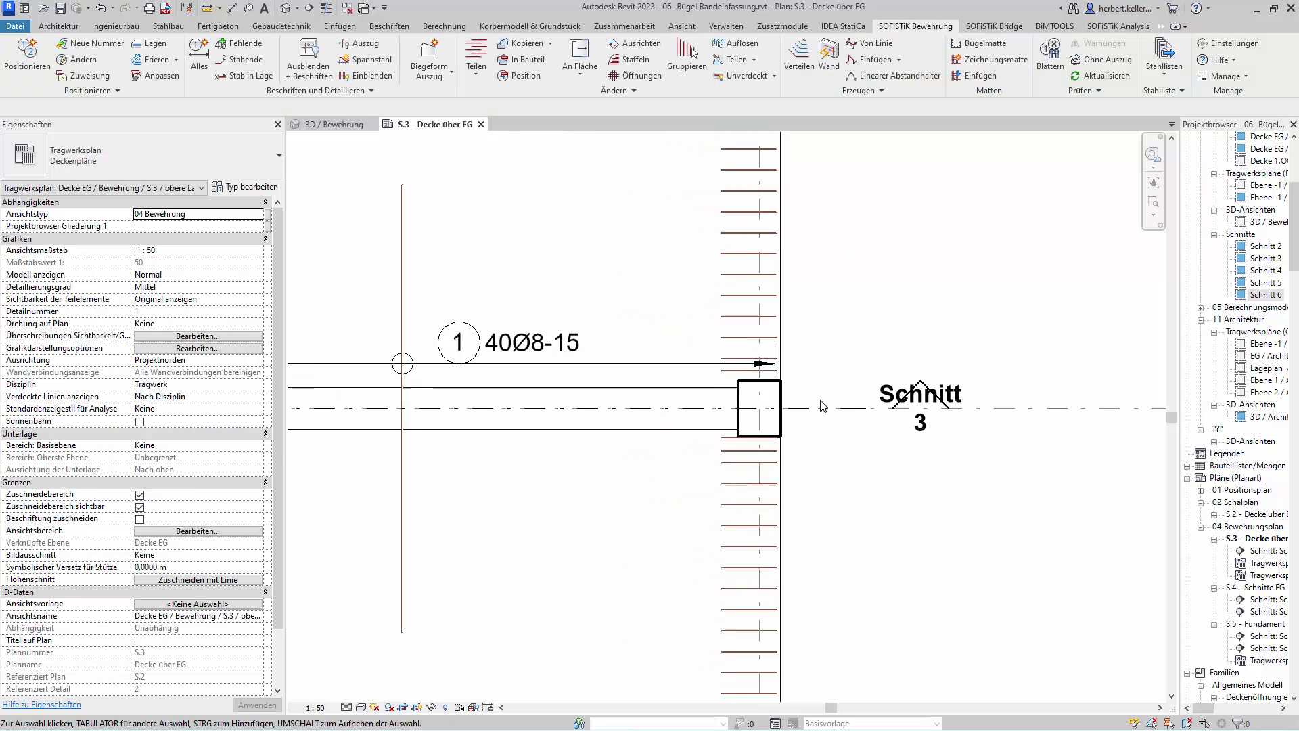
scroll(821, 406, down, 1)
scroll(822, 406, down, 1)
scroll(821, 406, down, 1)
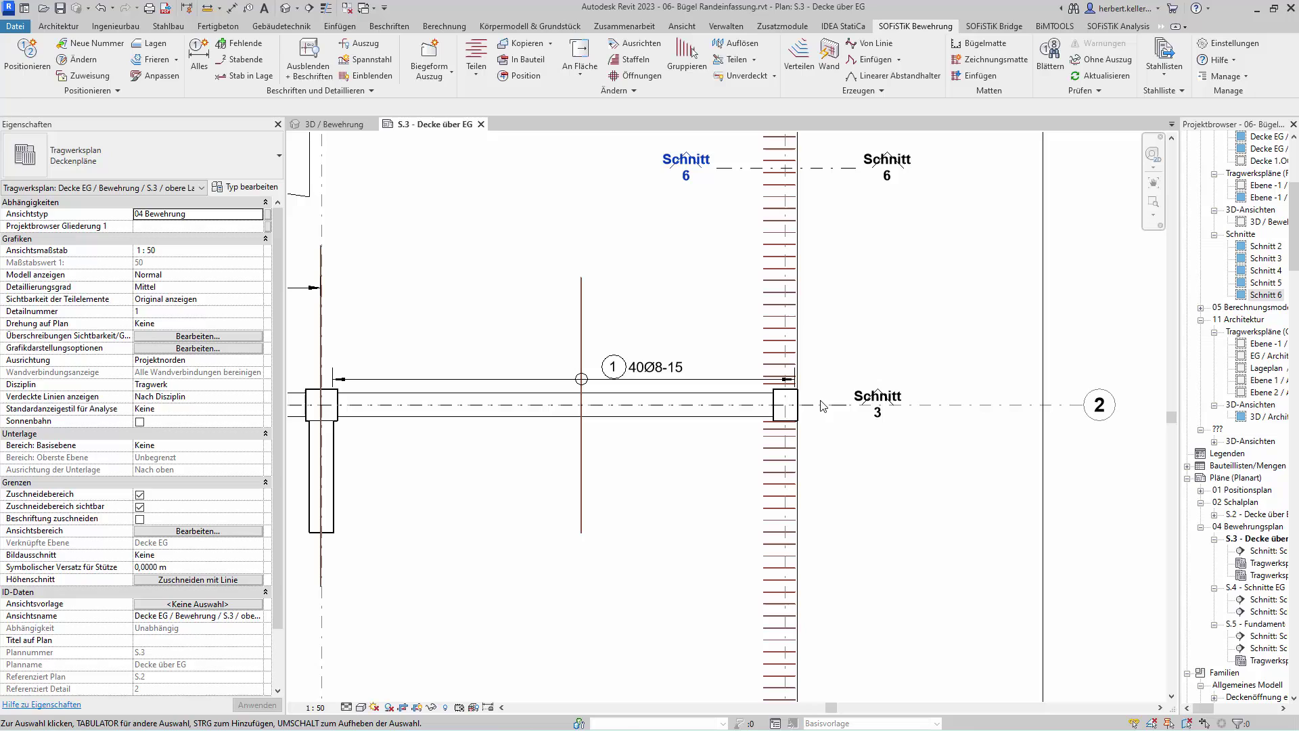
click(787, 289)
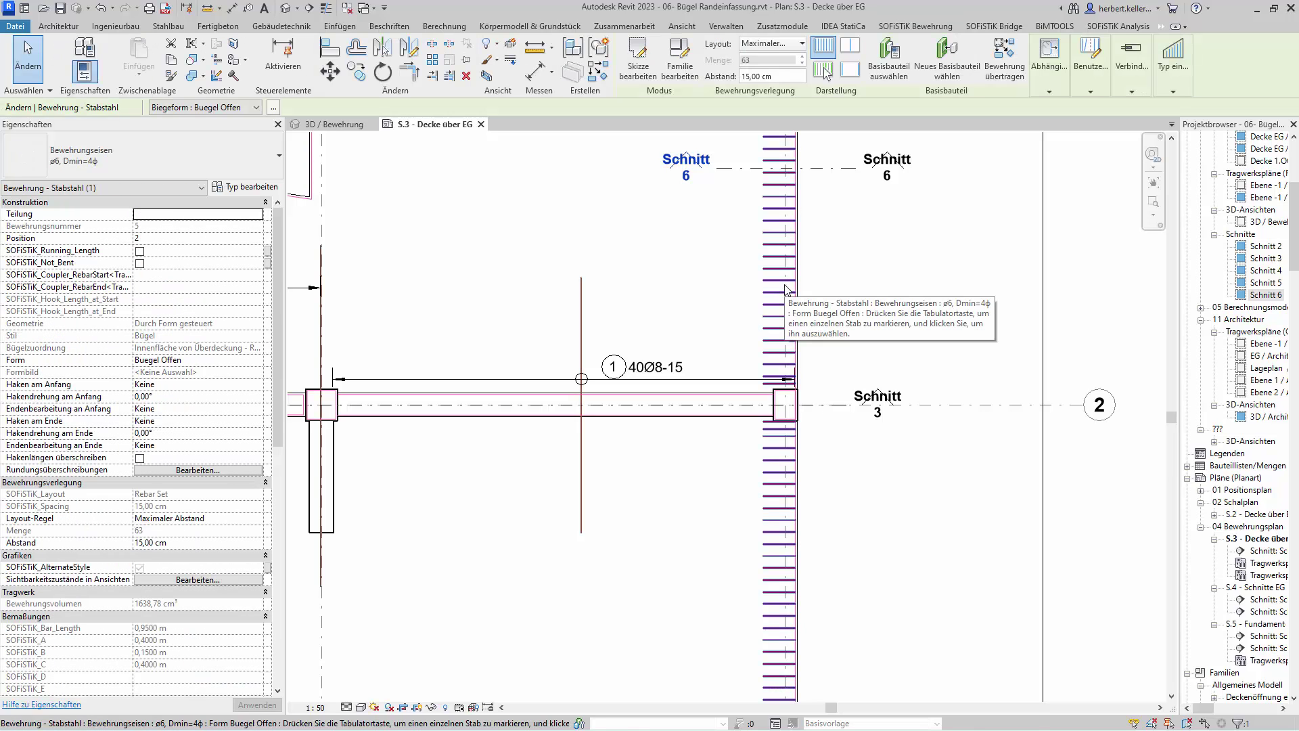
click(911, 26)
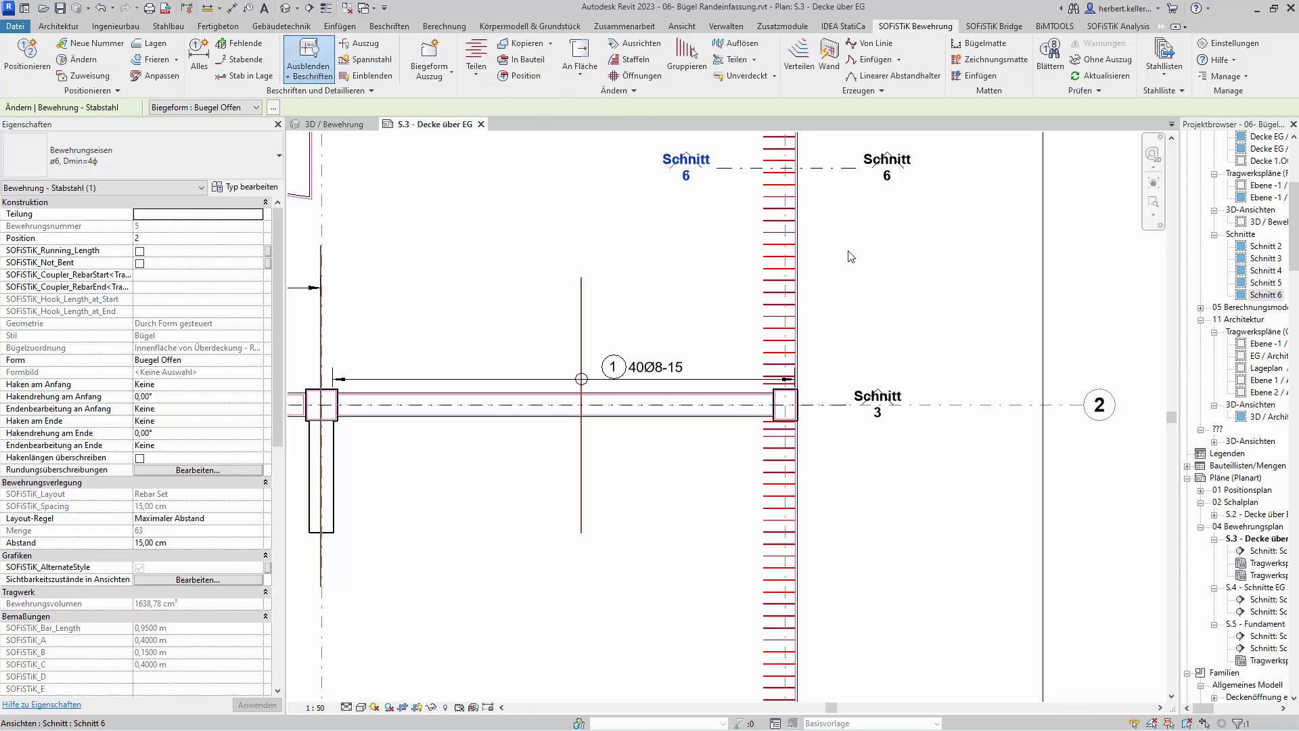
click(858, 311)
Select the 63Ø6-15 stirrup set at the slab edge below the column.
scroll(832, 396, down, 1)
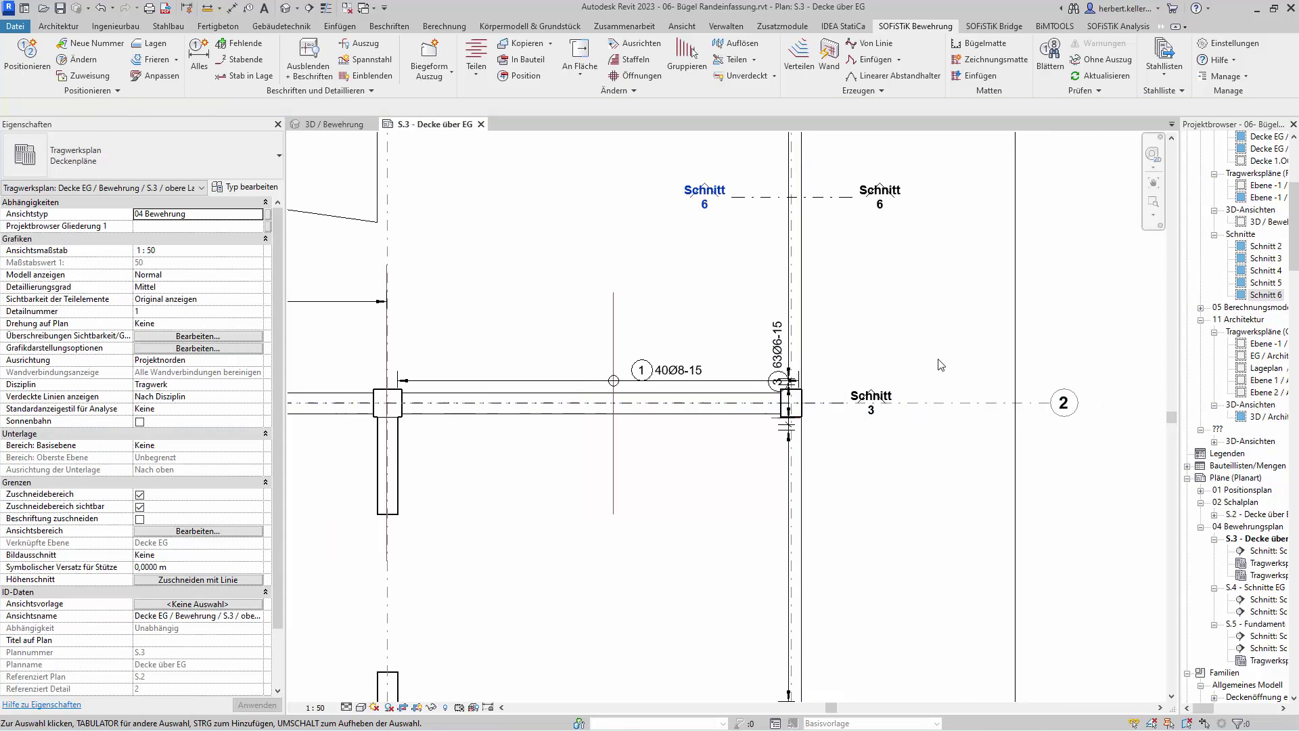
scroll(896, 330, down, 2)
scroll(896, 330, up, 2)
scroll(891, 328, up, 1)
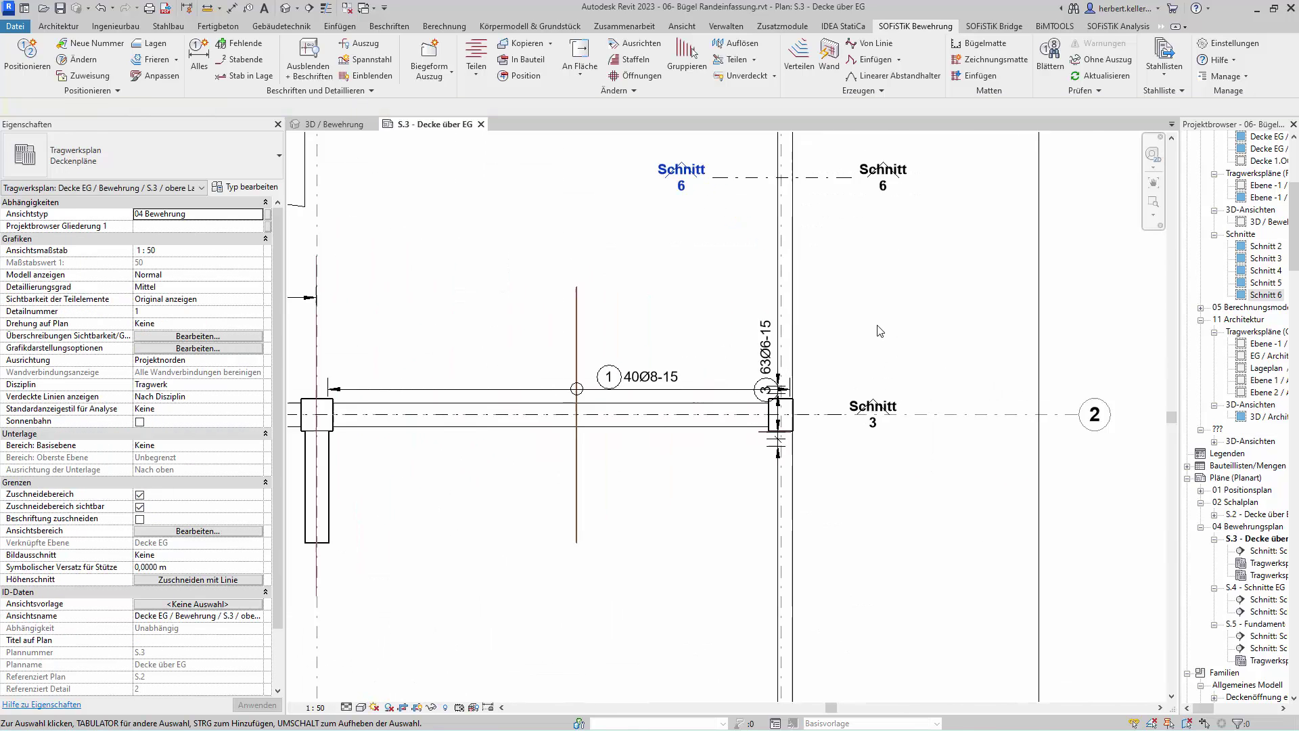
scroll(815, 342, up, 2)
scroll(760, 333, up, 1)
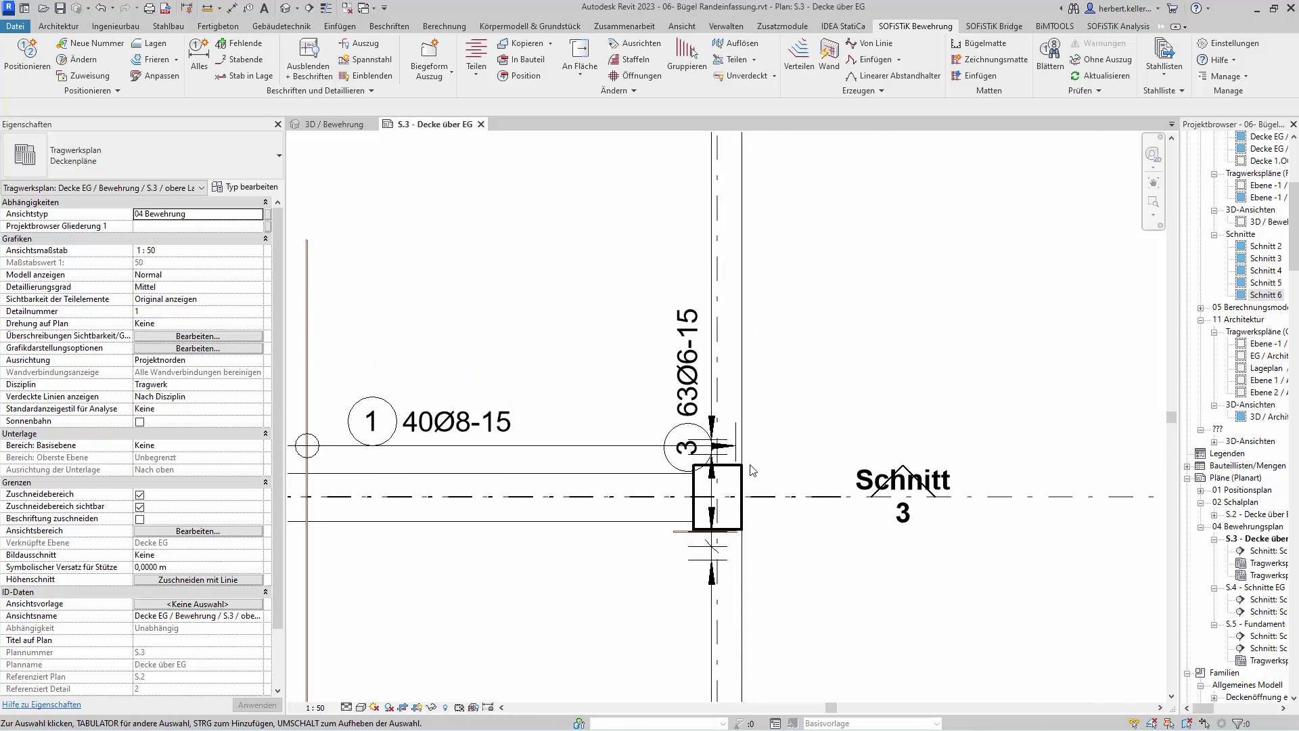
scroll(723, 560, up, 2)
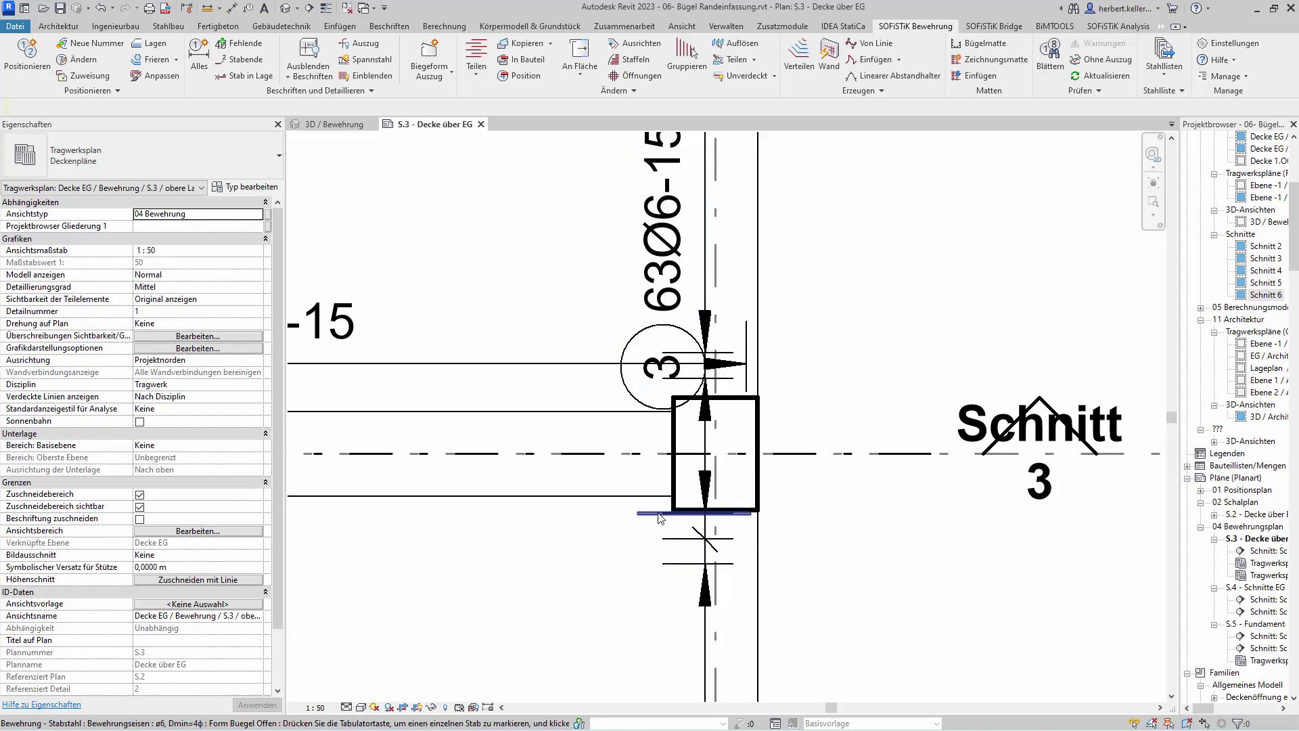
scroll(733, 521, up, 1)
scroll(732, 521, up, 1)
scroll(734, 521, down, 1)
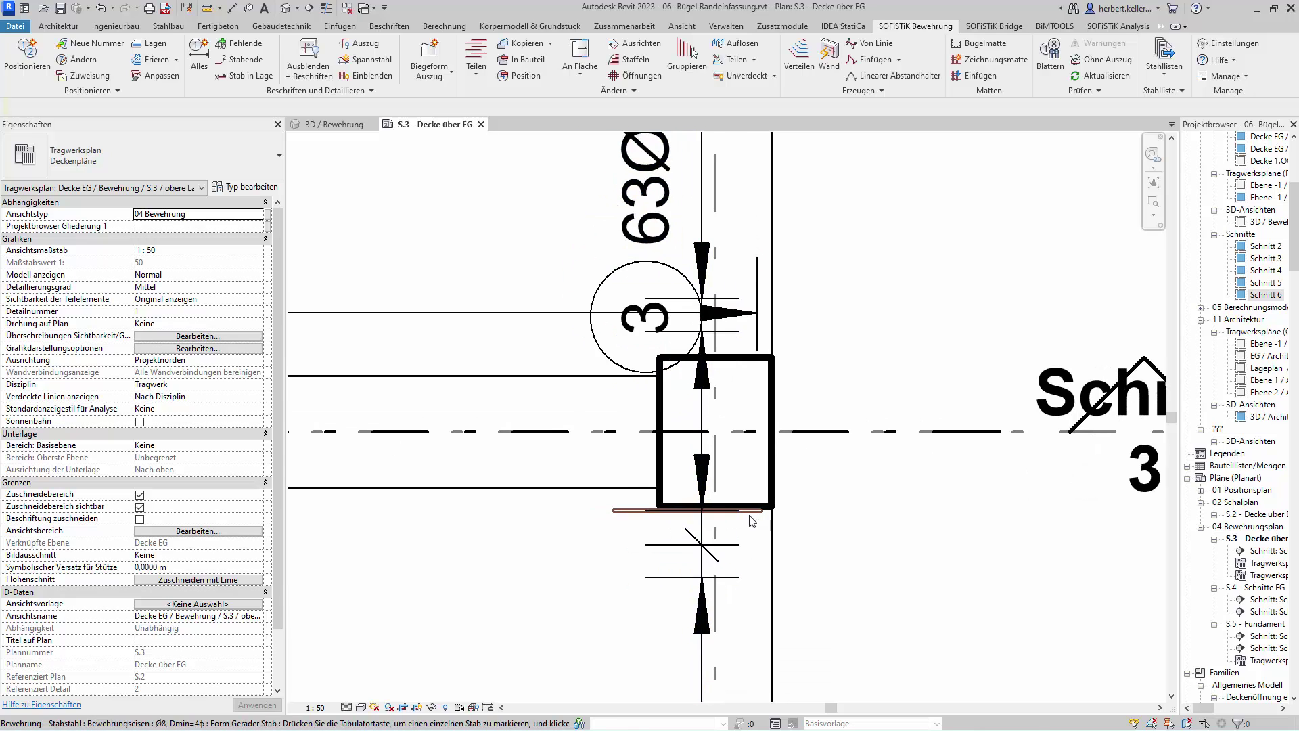
click(641, 516)
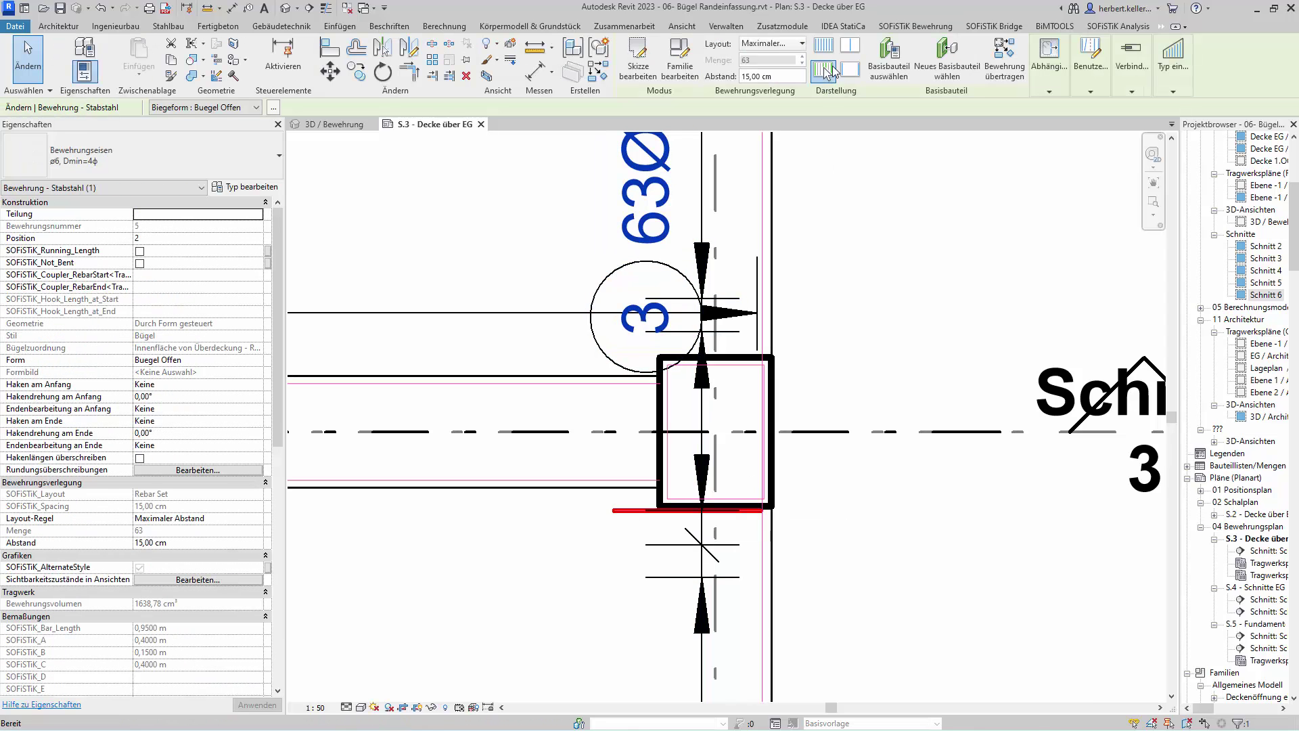
click(824, 69)
scroll(804, 477, down, 2)
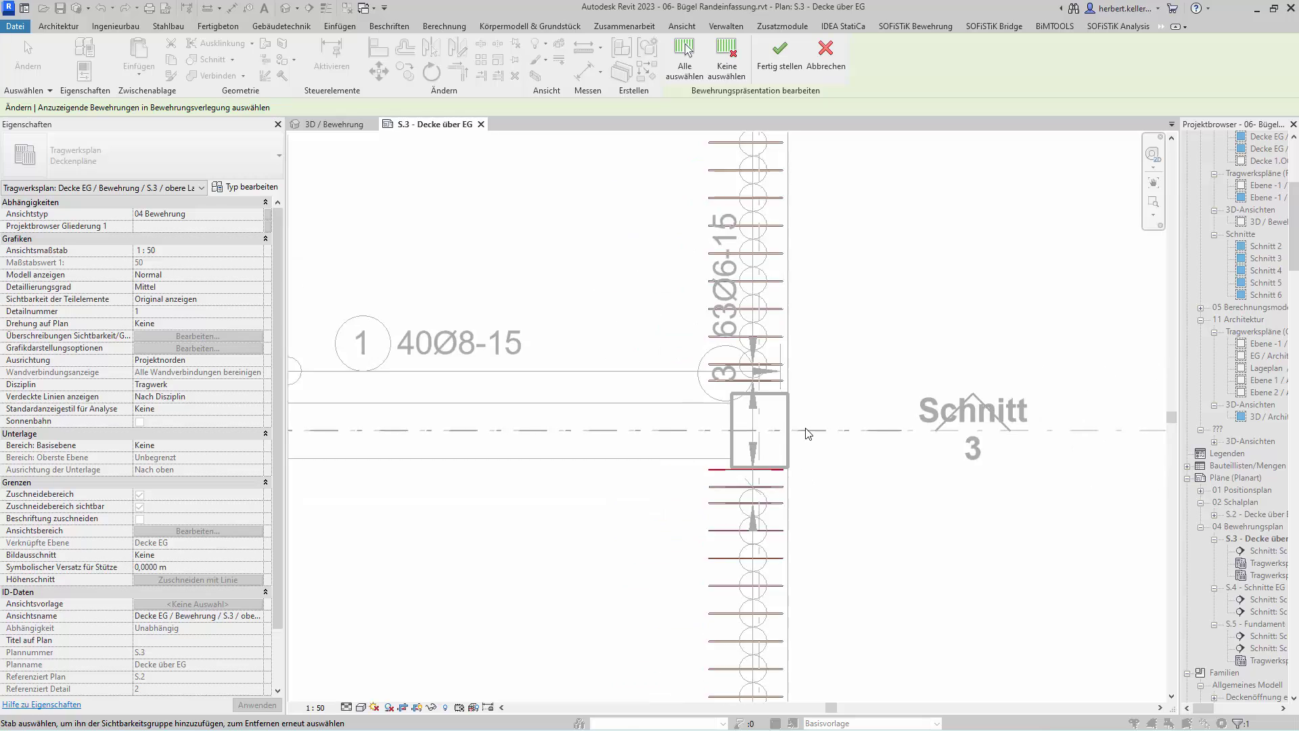
scroll(829, 418, down, 2)
scroll(845, 258, down, 2)
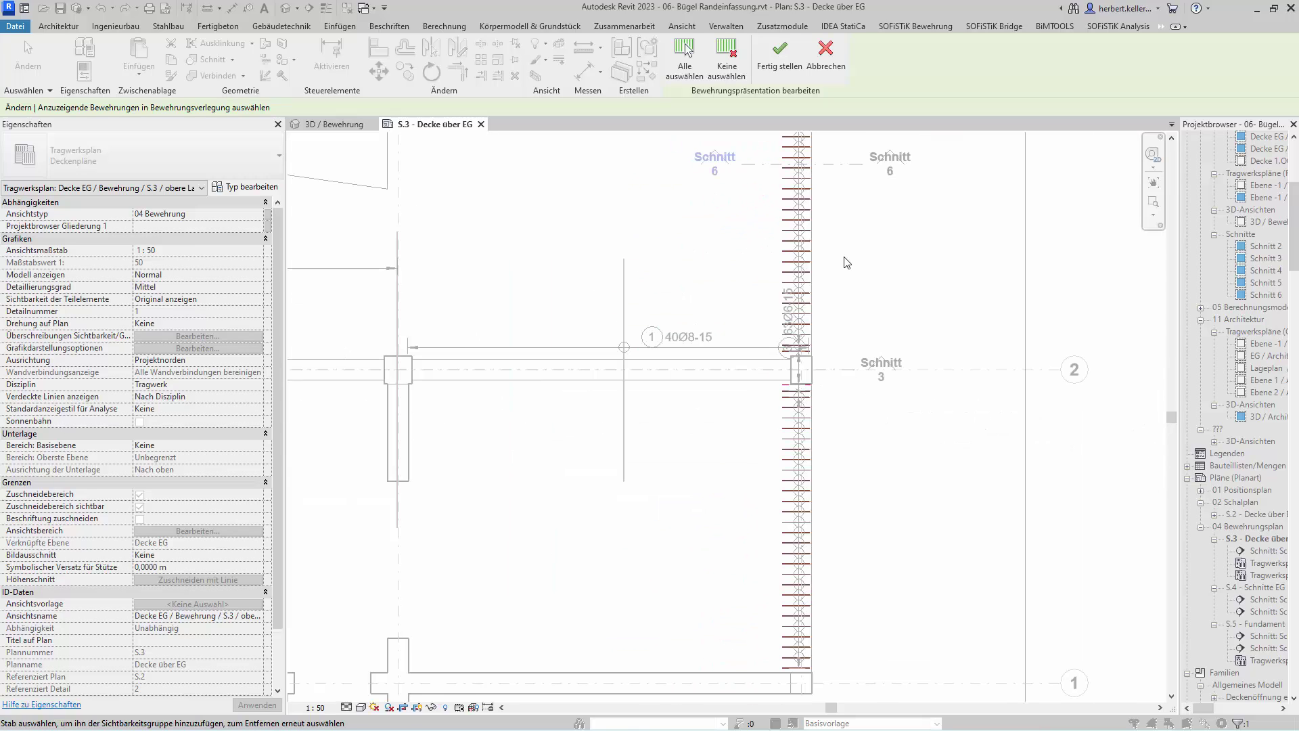
scroll(846, 263, down, 1)
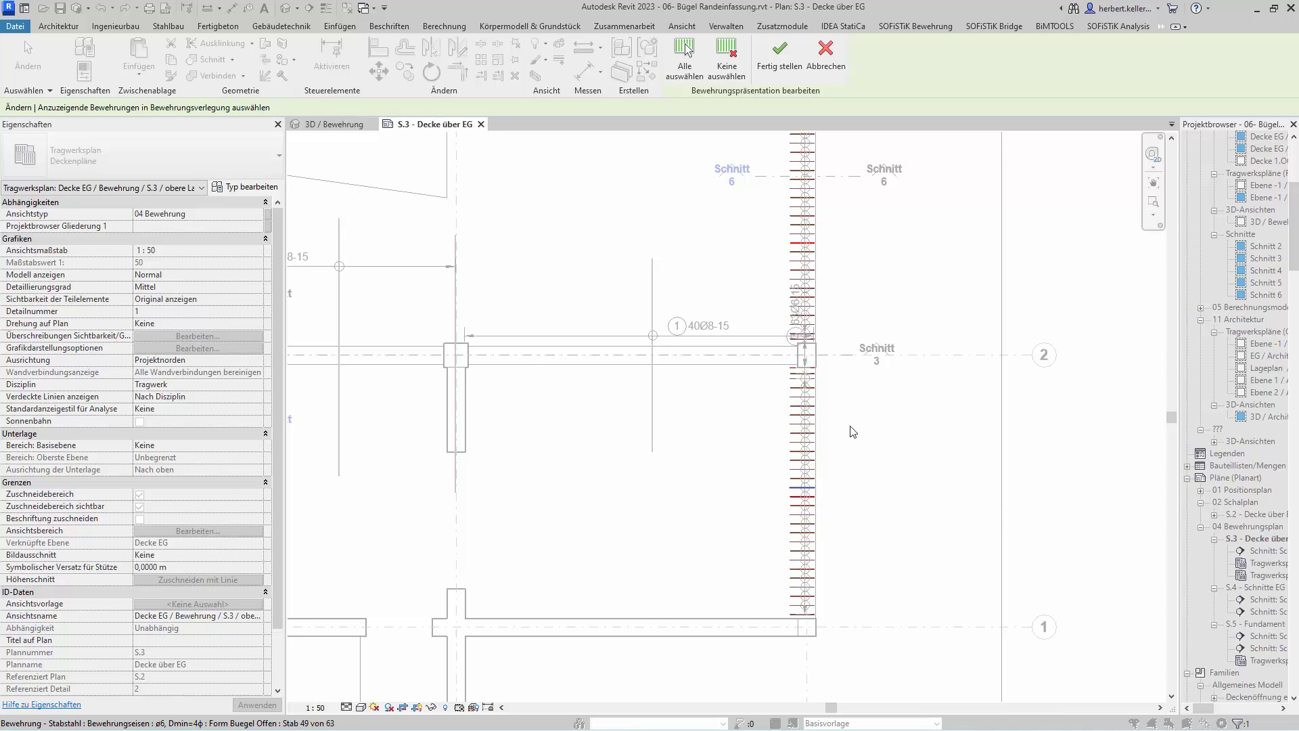
scroll(838, 372, up, 2)
scroll(832, 371, up, 3)
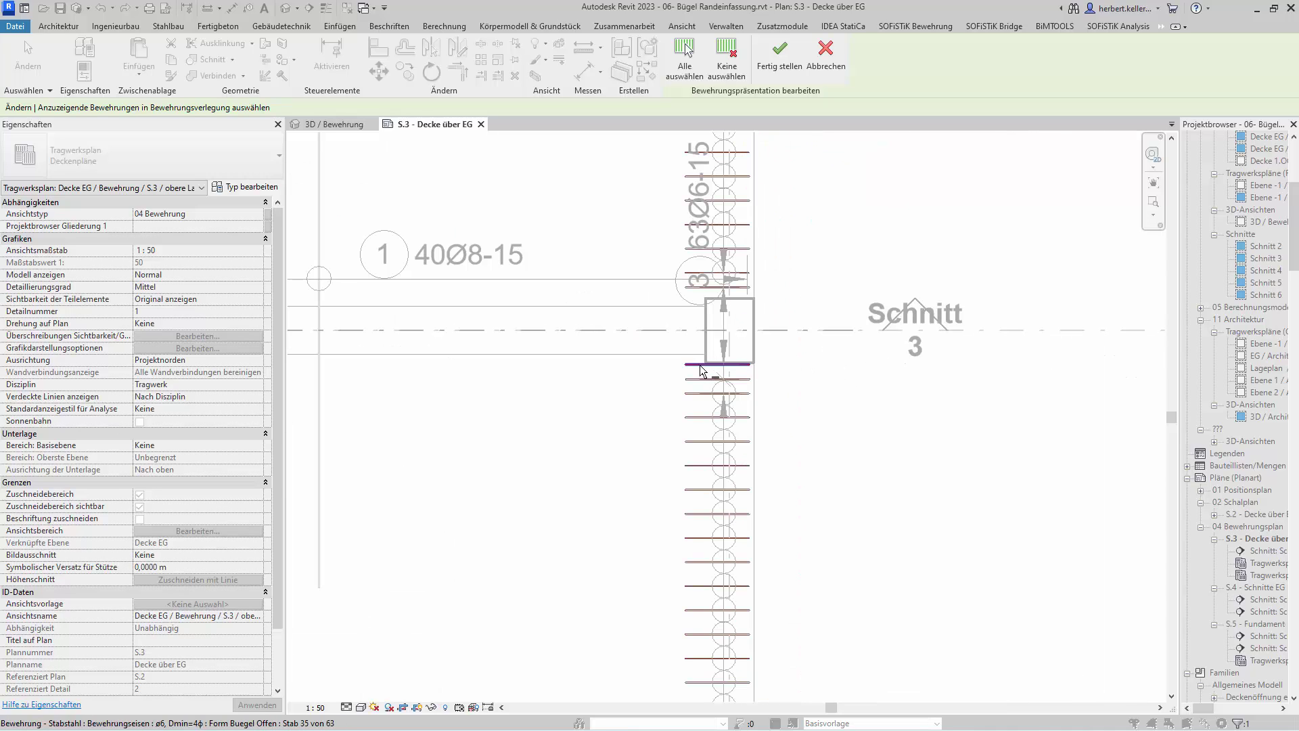
click(780, 57)
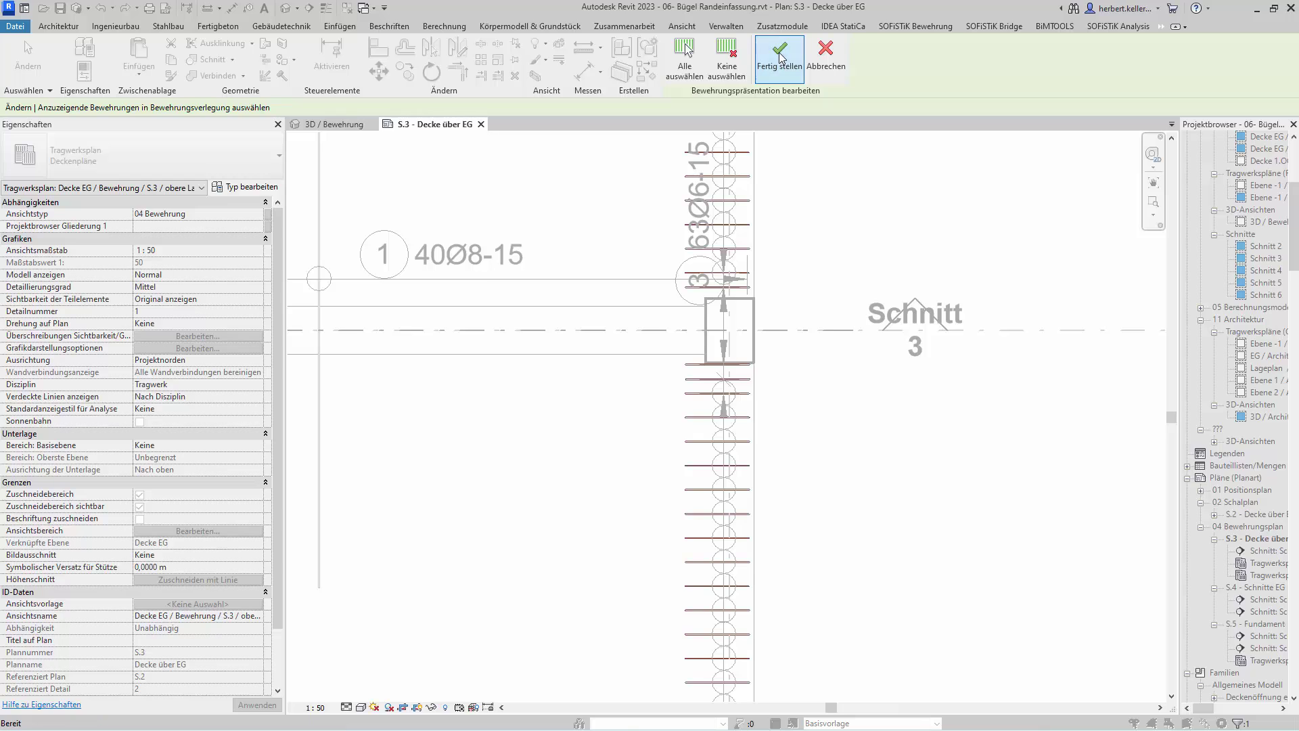
scroll(817, 250, down, 3)
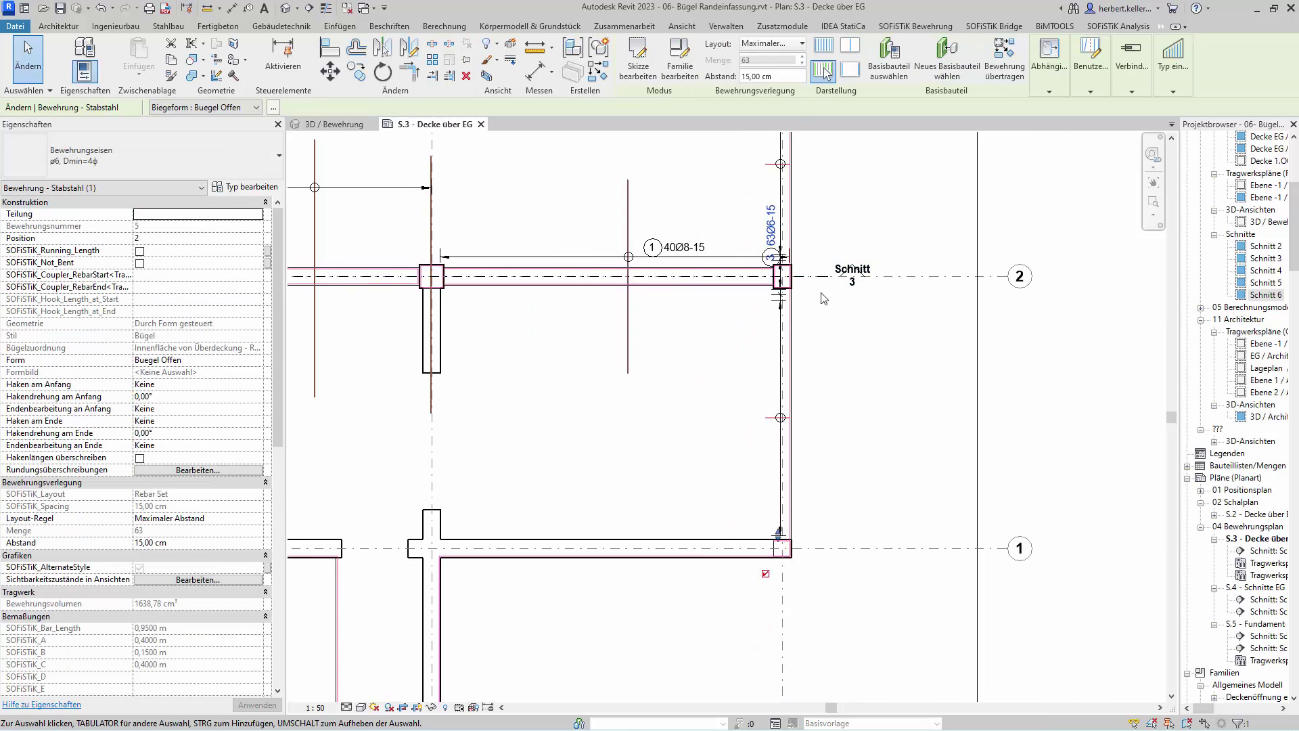
Nudge the 63Ø6-15 multi-rebar tag slightly left of the column at Schnitt 3.
click(760, 236)
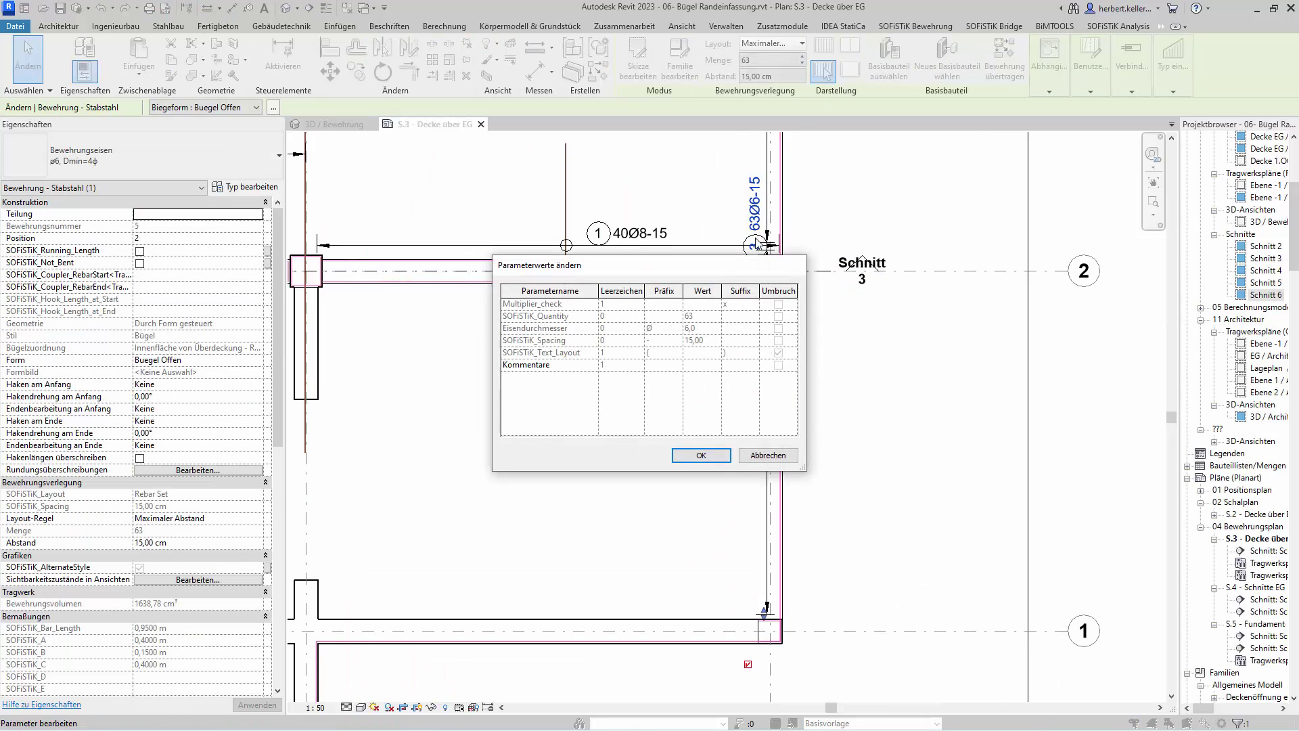
key(Escape)
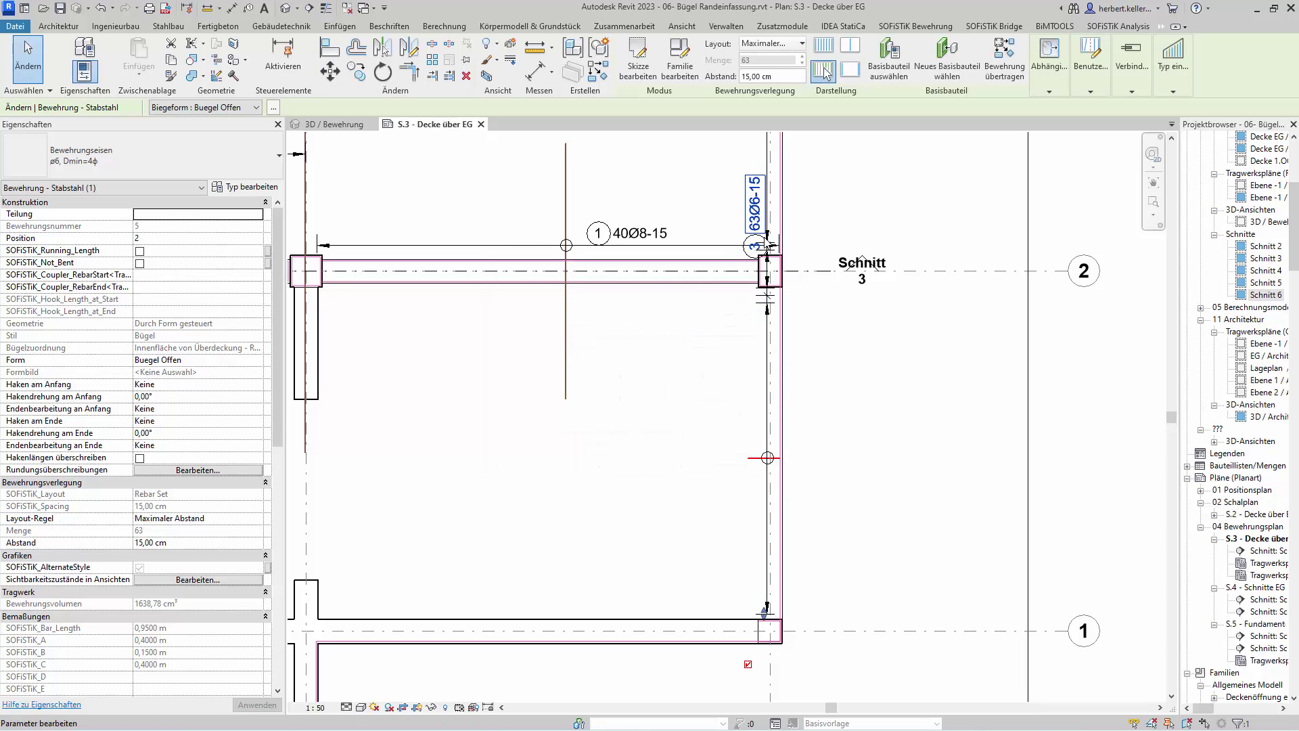
scroll(768, 234, up, 2)
scroll(770, 231, up, 1)
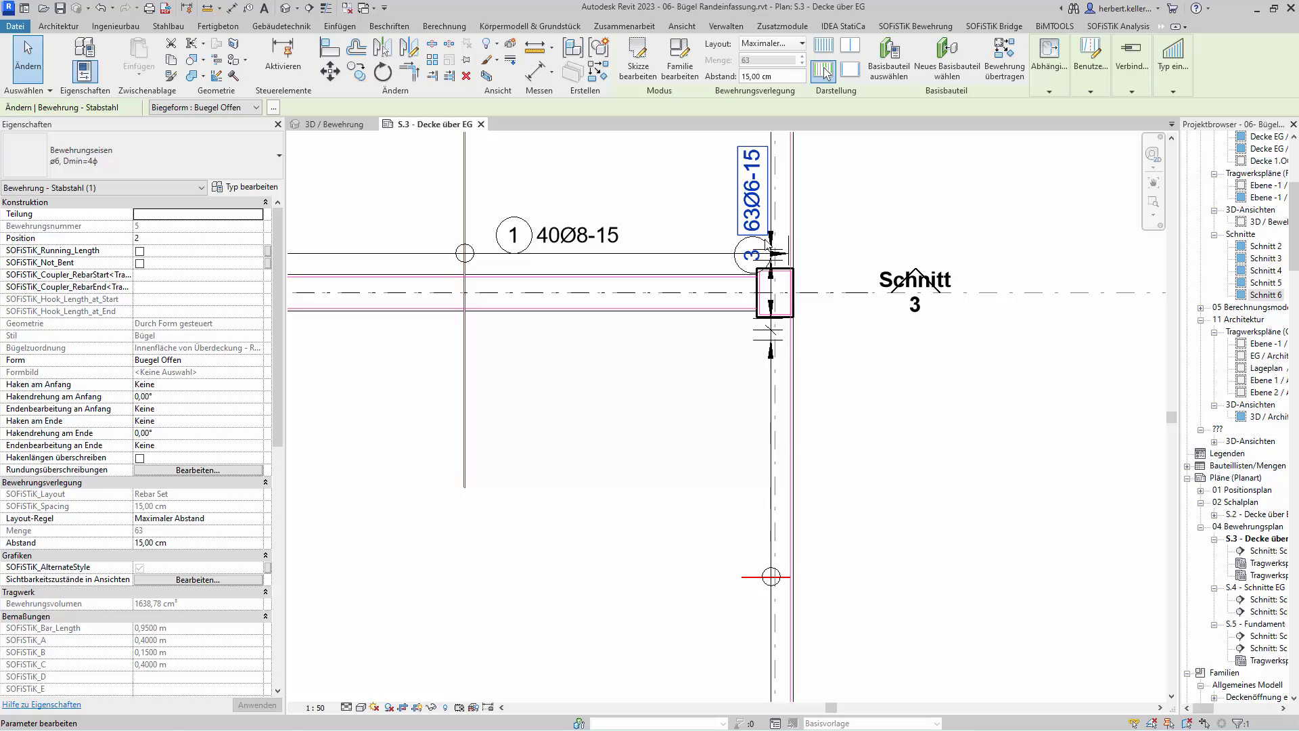
click(771, 249)
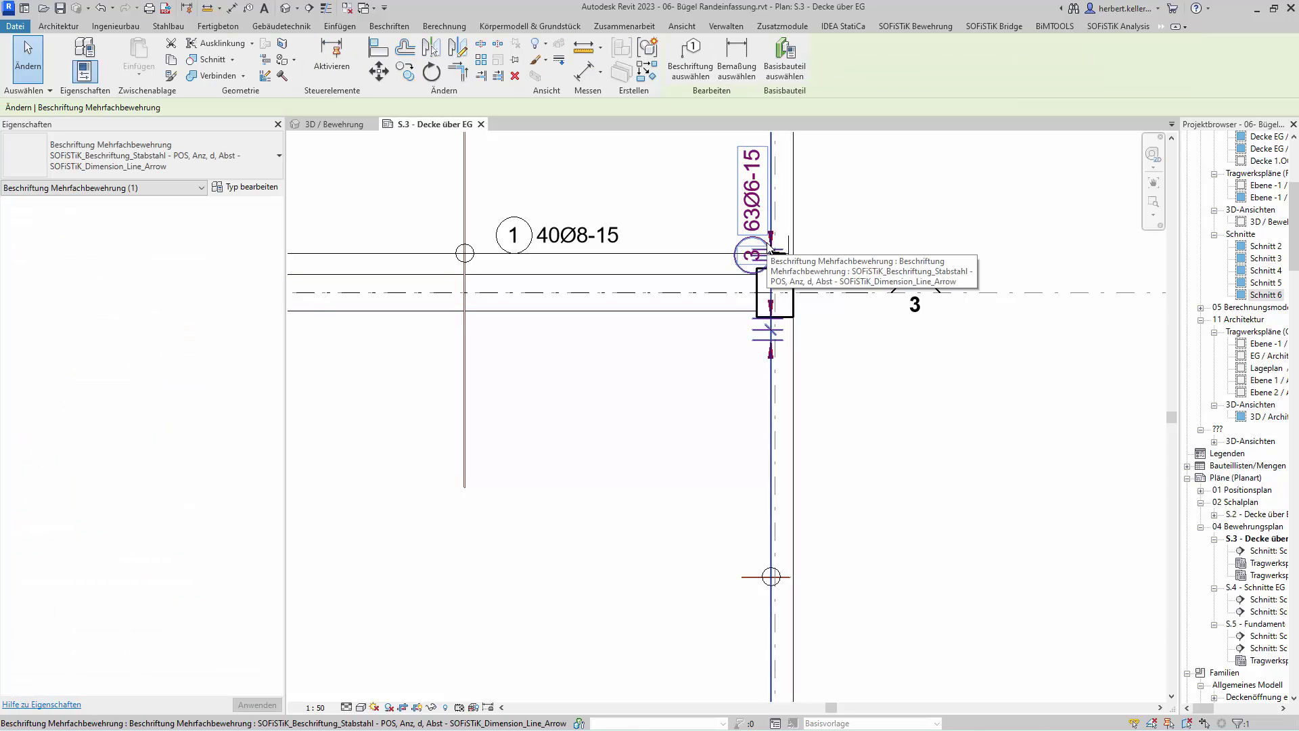
drag(763, 241, 726, 241)
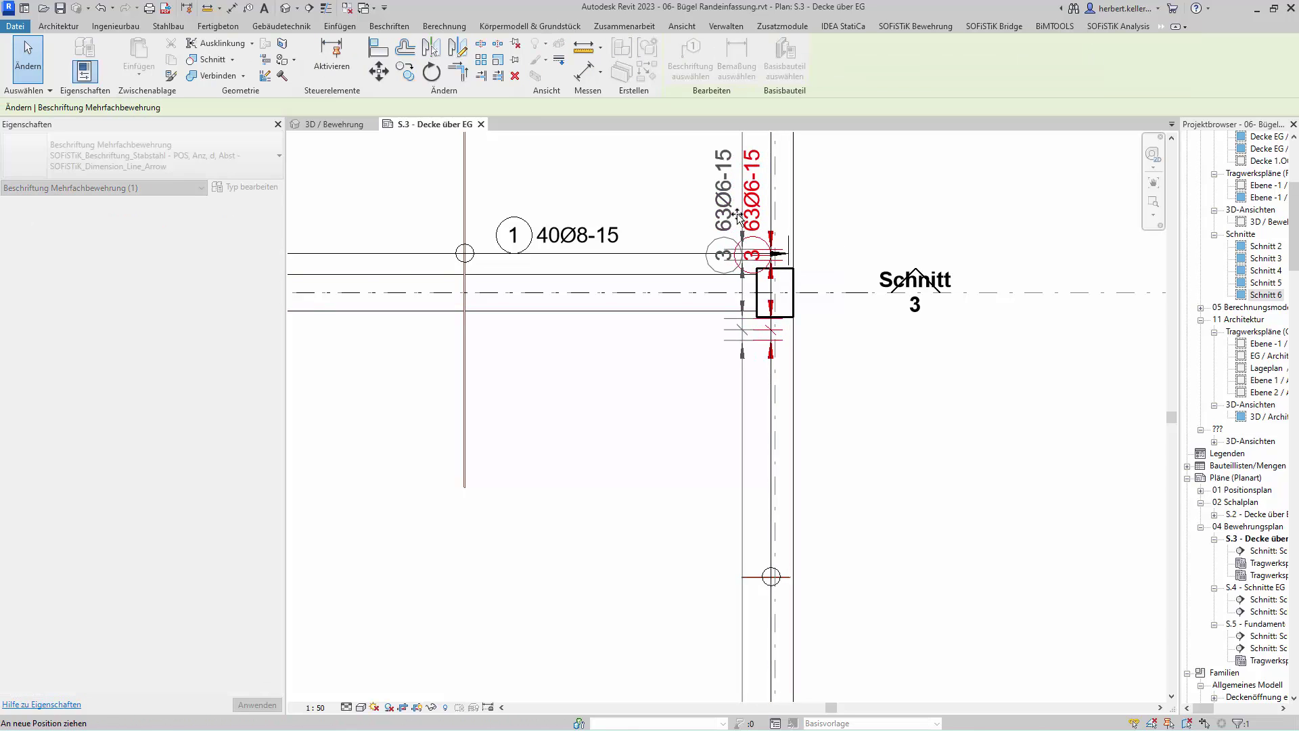
Move the 63Ø6-15 tag up along the slab-edge dimension line toward Schnitt 6.
scroll(740, 214, down, 1)
scroll(765, 293, down, 1)
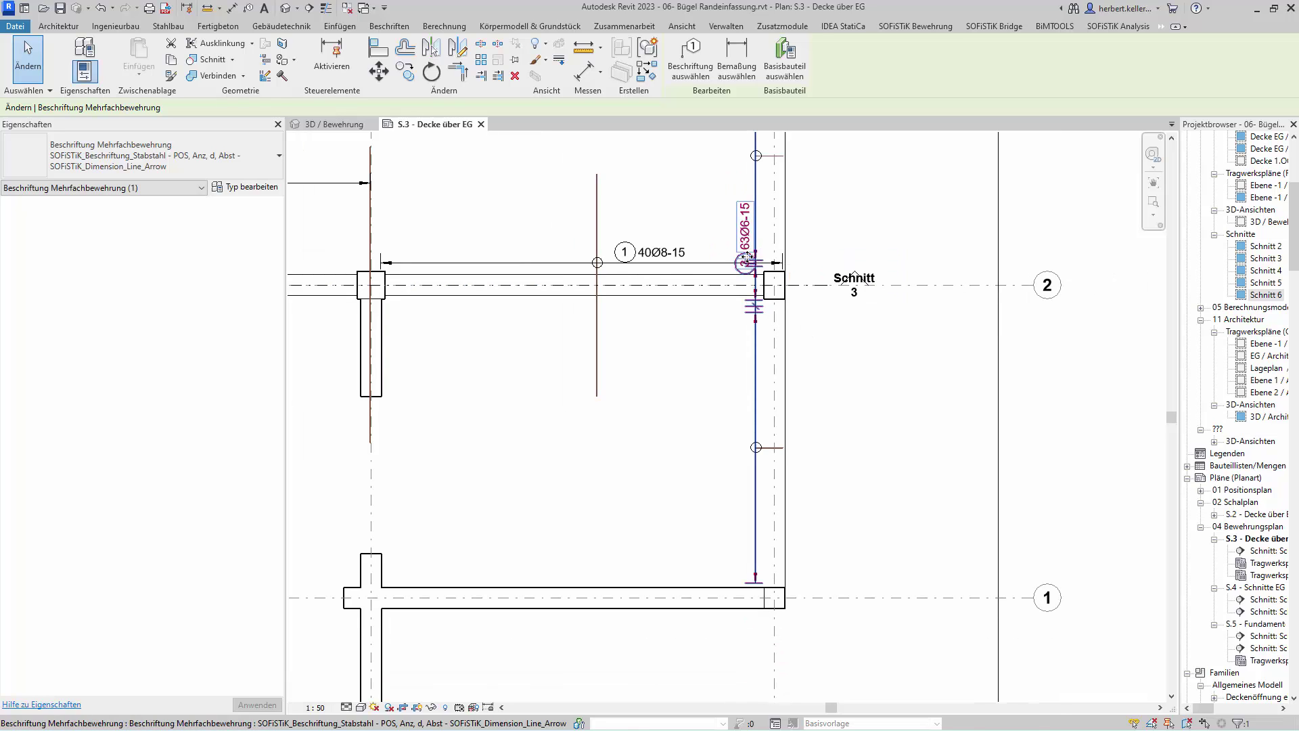
click(751, 263)
drag(750, 262, 747, 207)
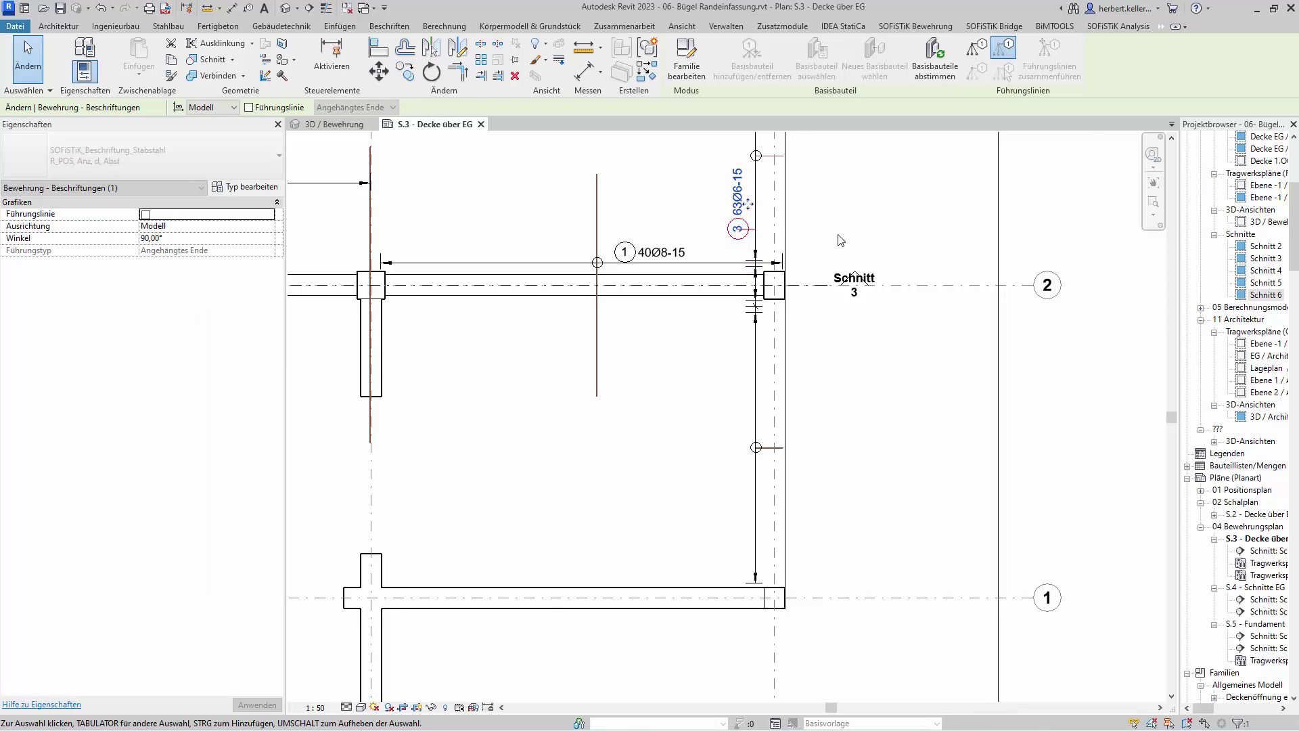
scroll(836, 286, down, 2)
scroll(837, 286, down, 1)
scroll(836, 287, down, 1)
middle_drag(852, 368, 821, 508)
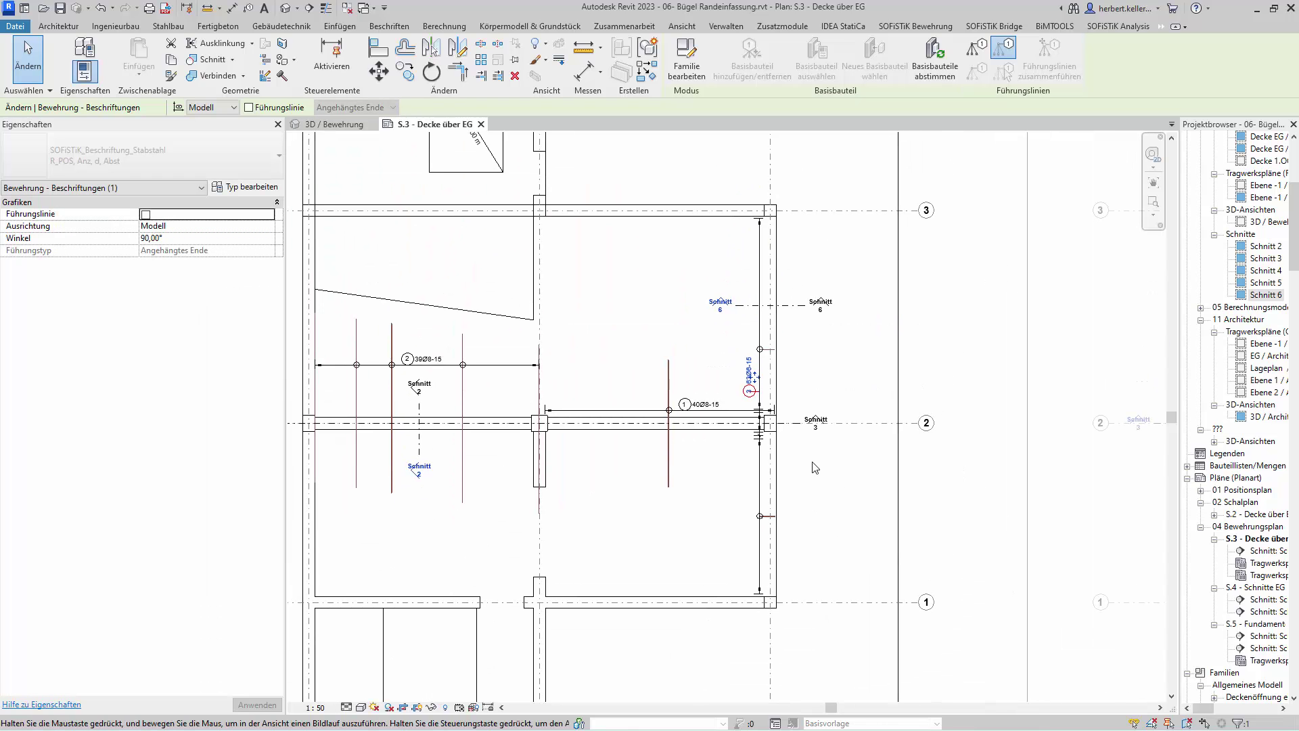
click(814, 402)
Adjust the zoom, then switch to the 3D / Bewehrung view.
scroll(814, 402, up, 1)
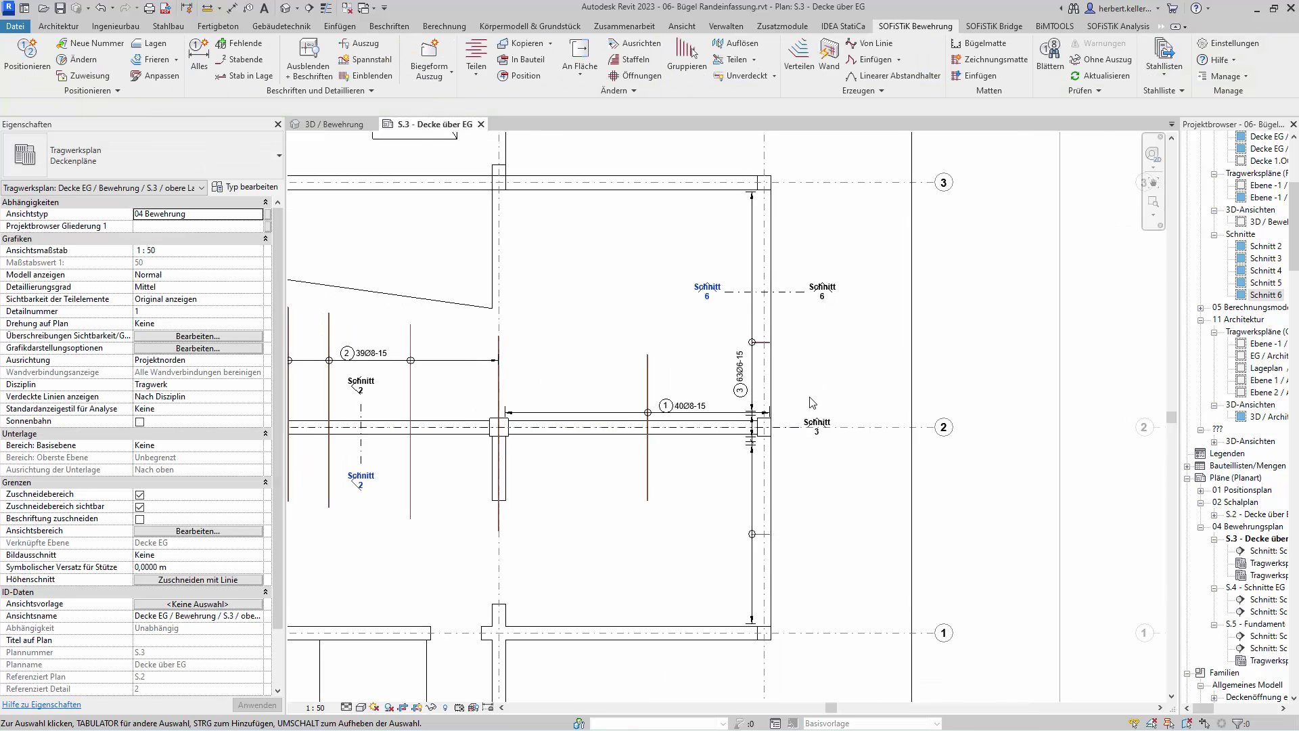
scroll(814, 402, up, 1)
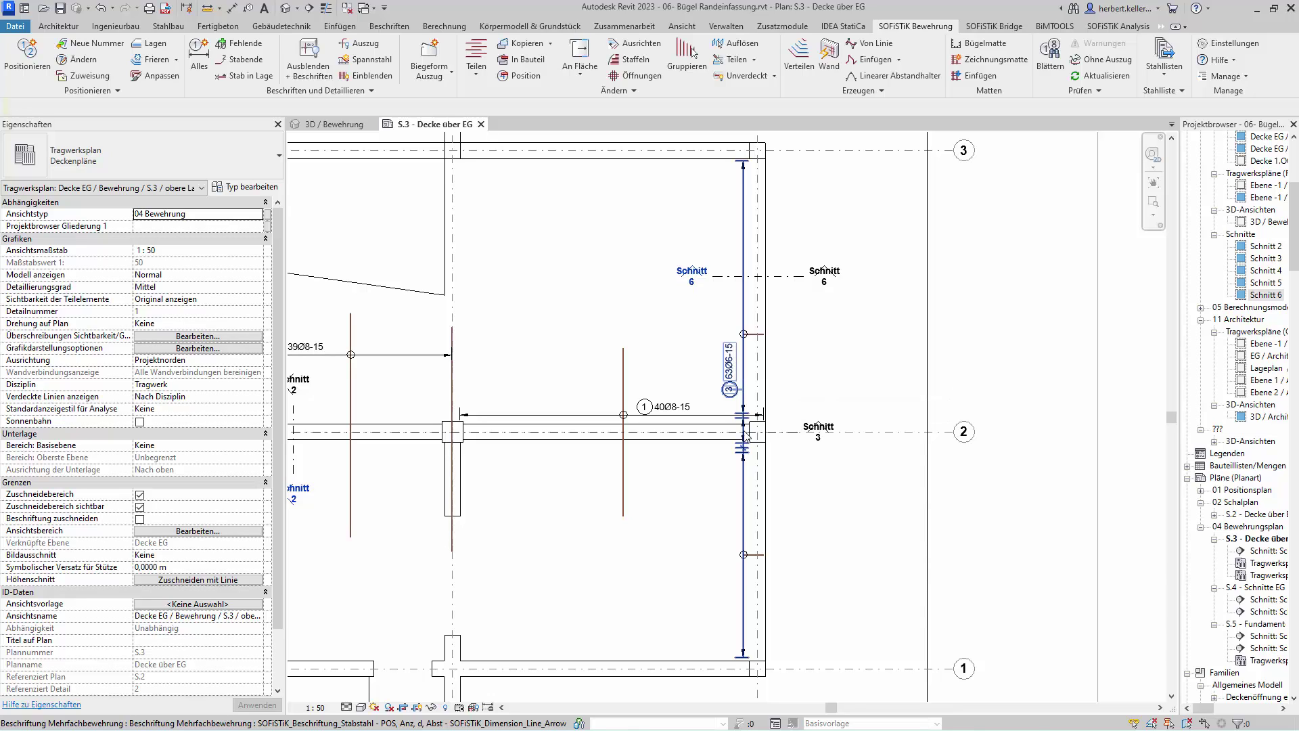
scroll(772, 450, up, 1)
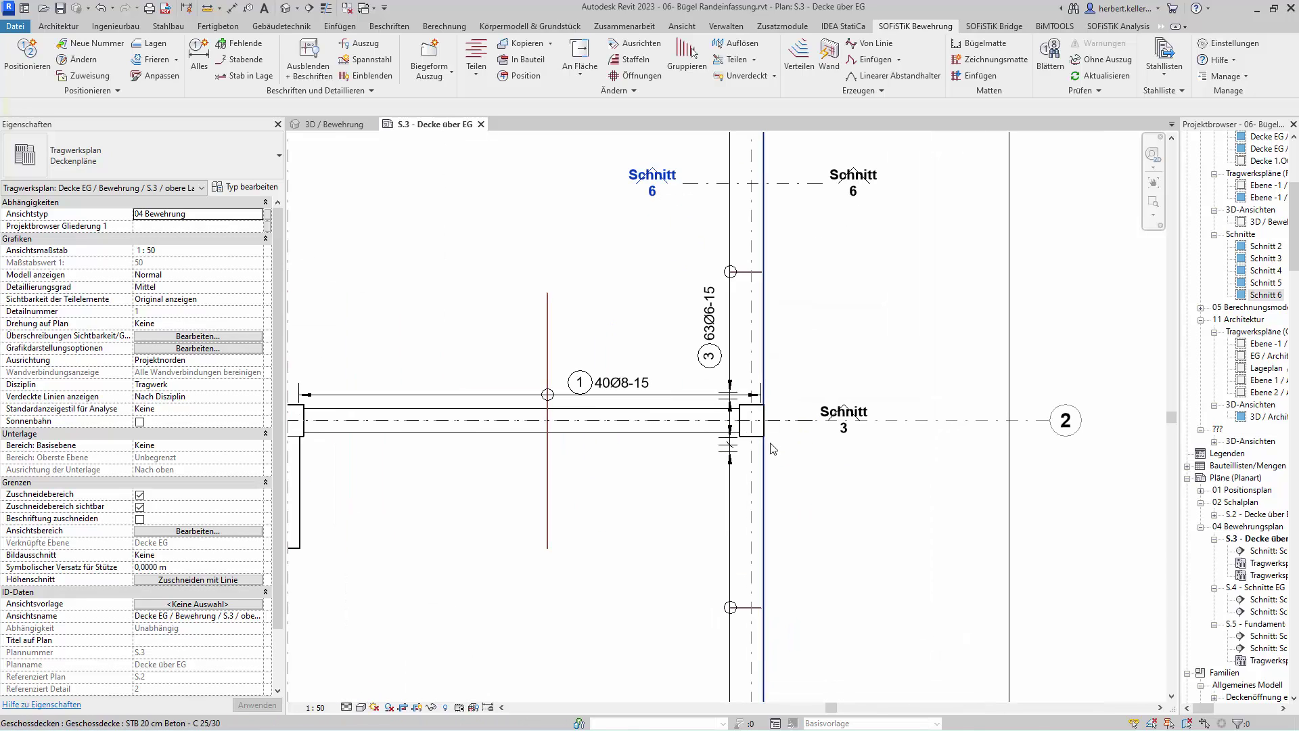
scroll(778, 440, down, 1)
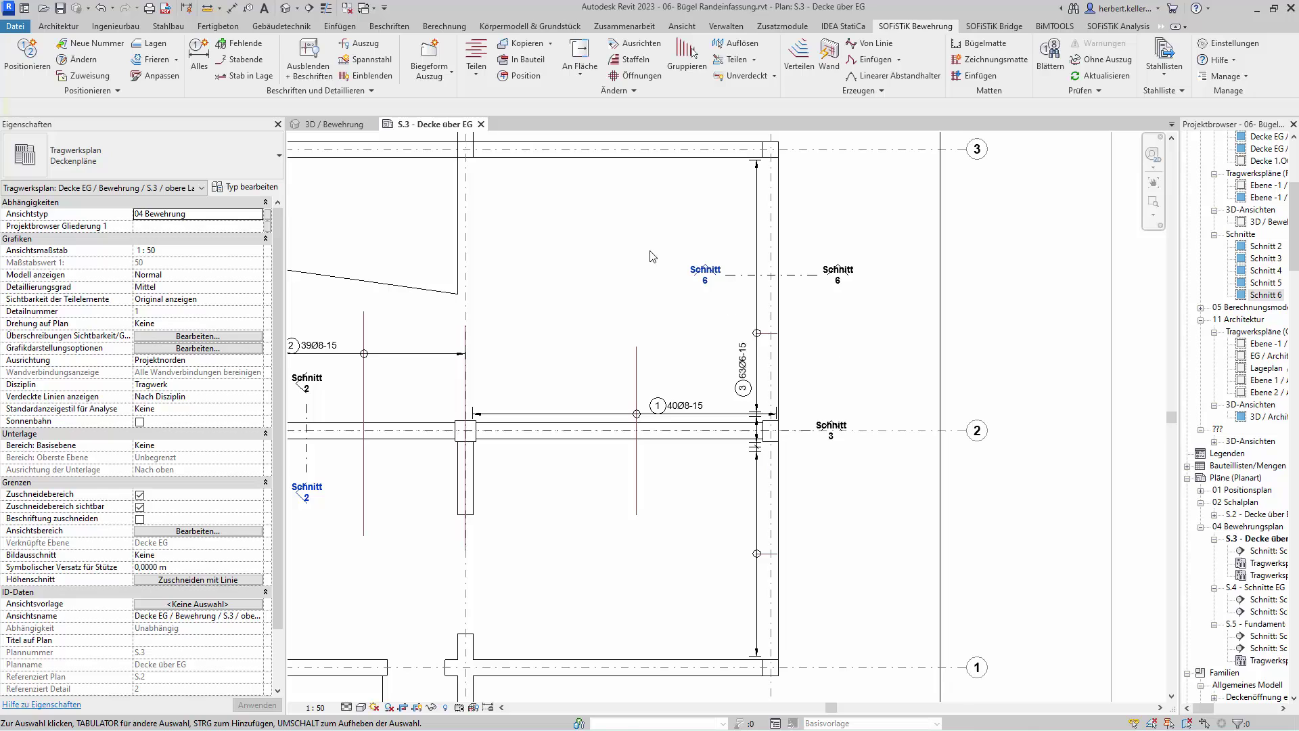
click(342, 126)
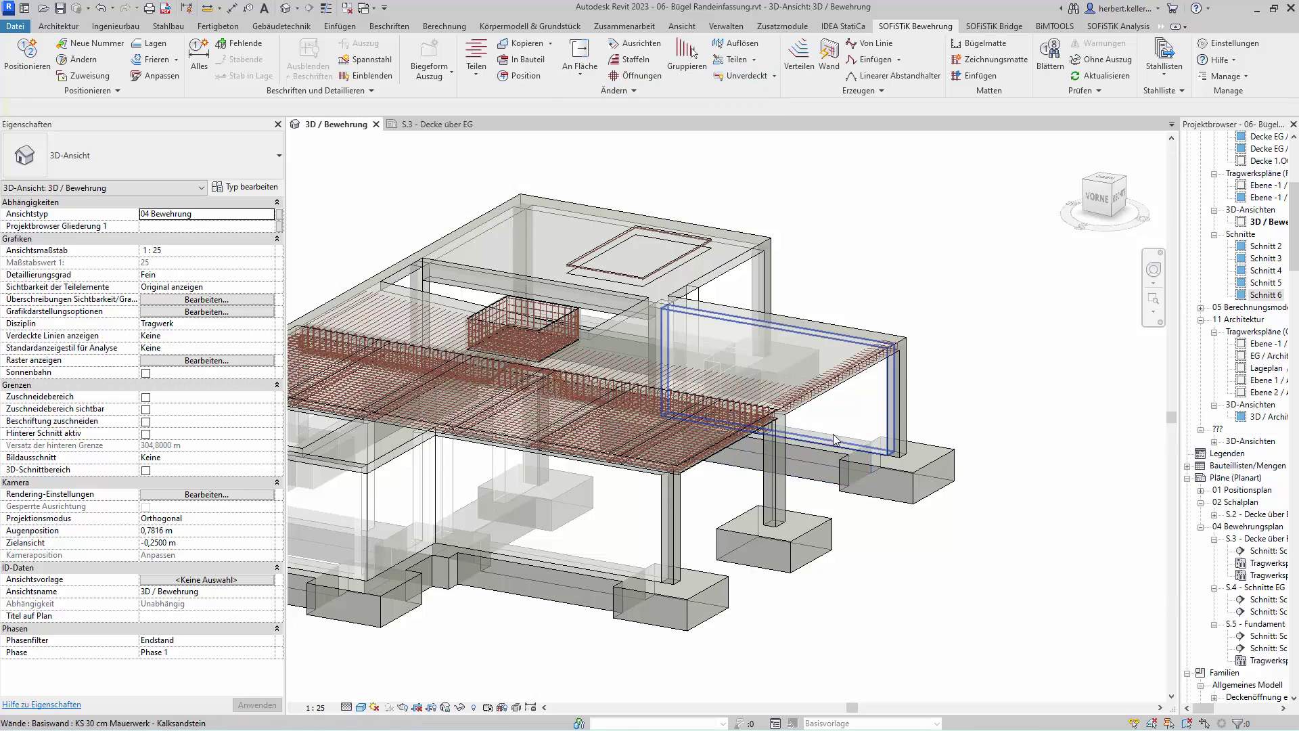
Zoom in on the slab-edge stirrups in 3D / Bewehrung, then go back to S.3 - Decke über EG.
scroll(835, 440, up, 3)
scroll(661, 339, up, 3)
scroll(687, 307, up, 2)
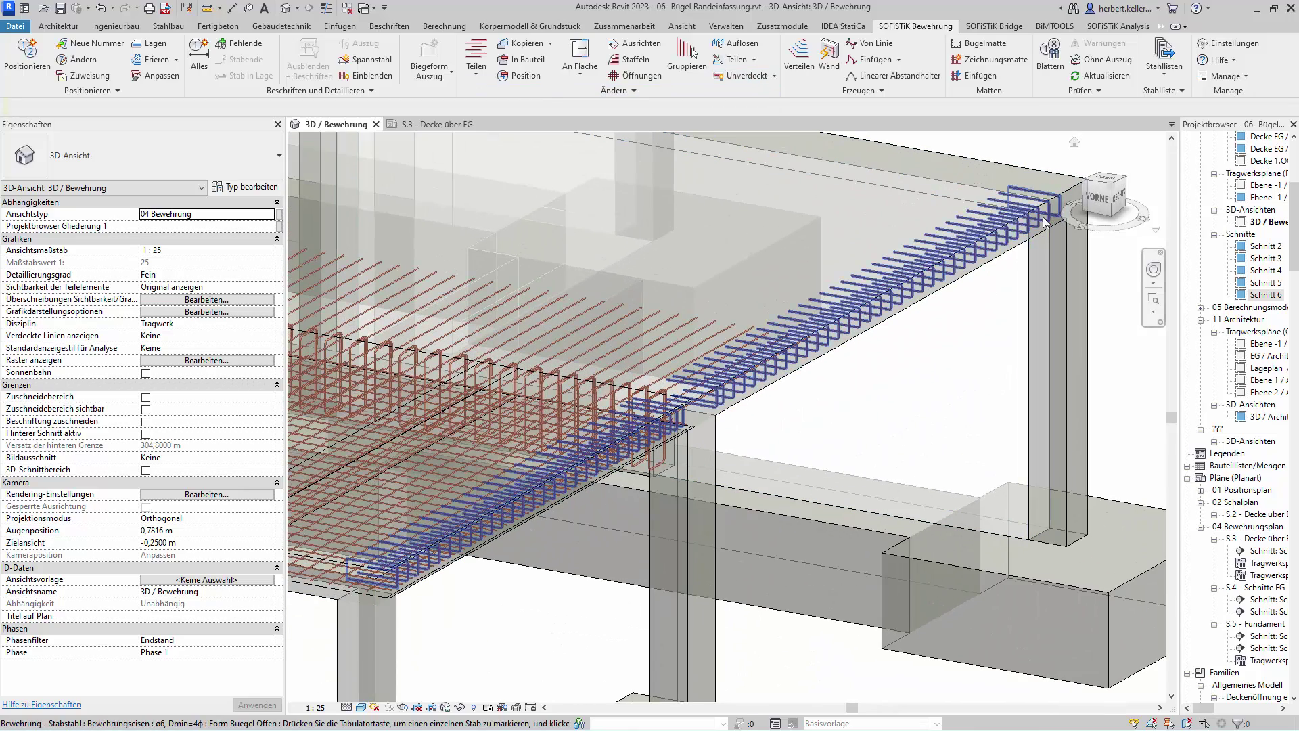
scroll(780, 412, down, 1)
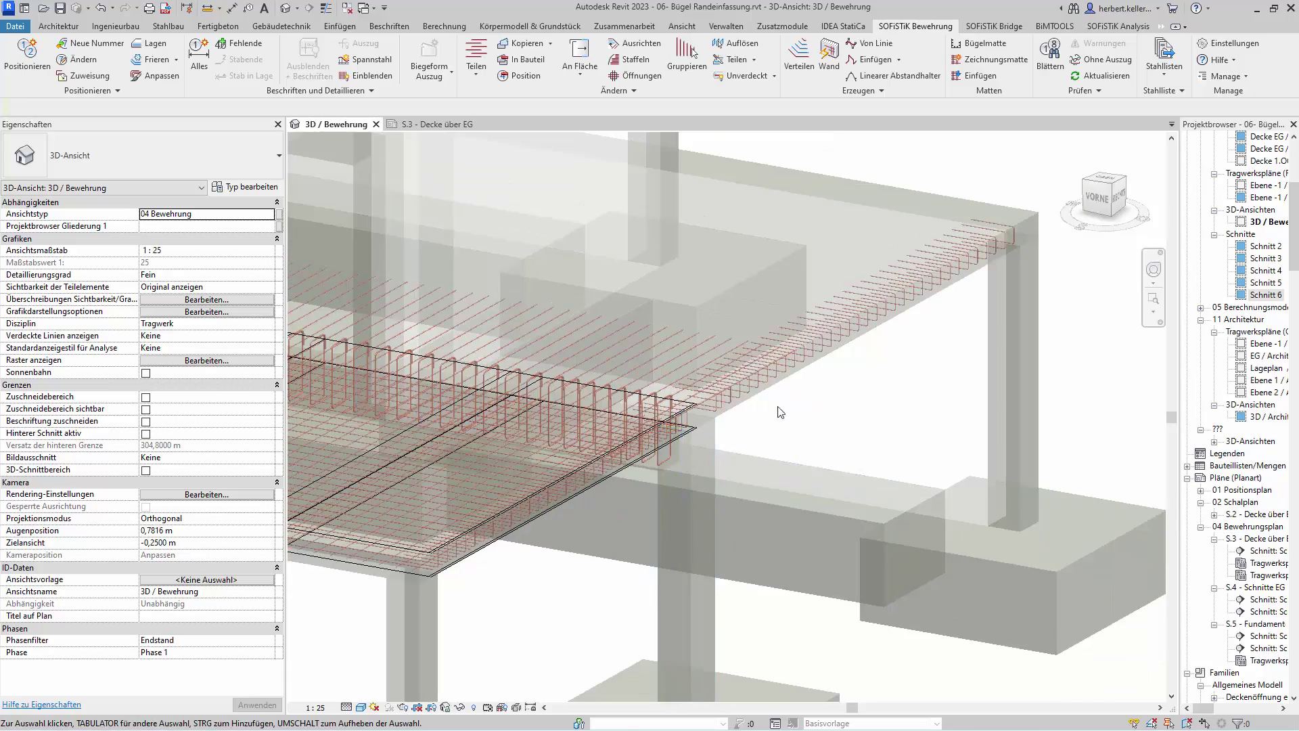
scroll(839, 423, down, 1)
scroll(615, 446, up, 3)
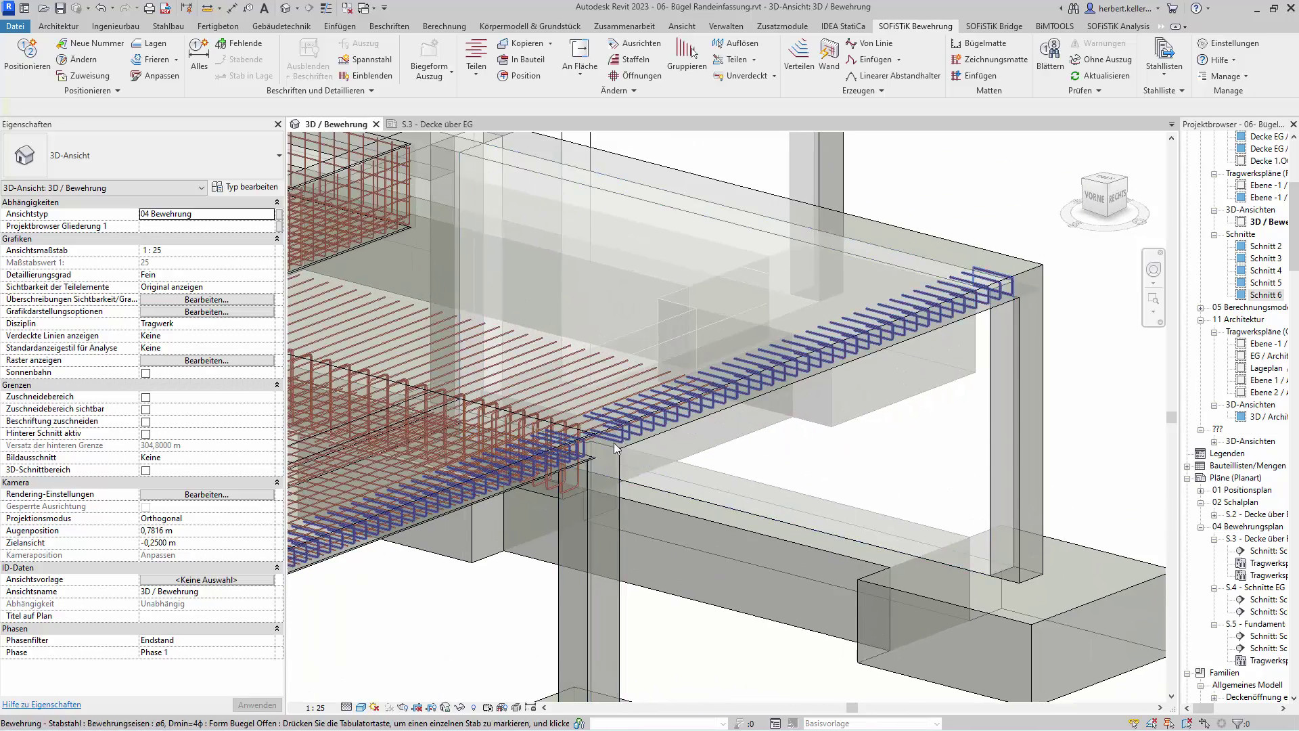
scroll(616, 445, up, 2)
scroll(612, 439, up, 1)
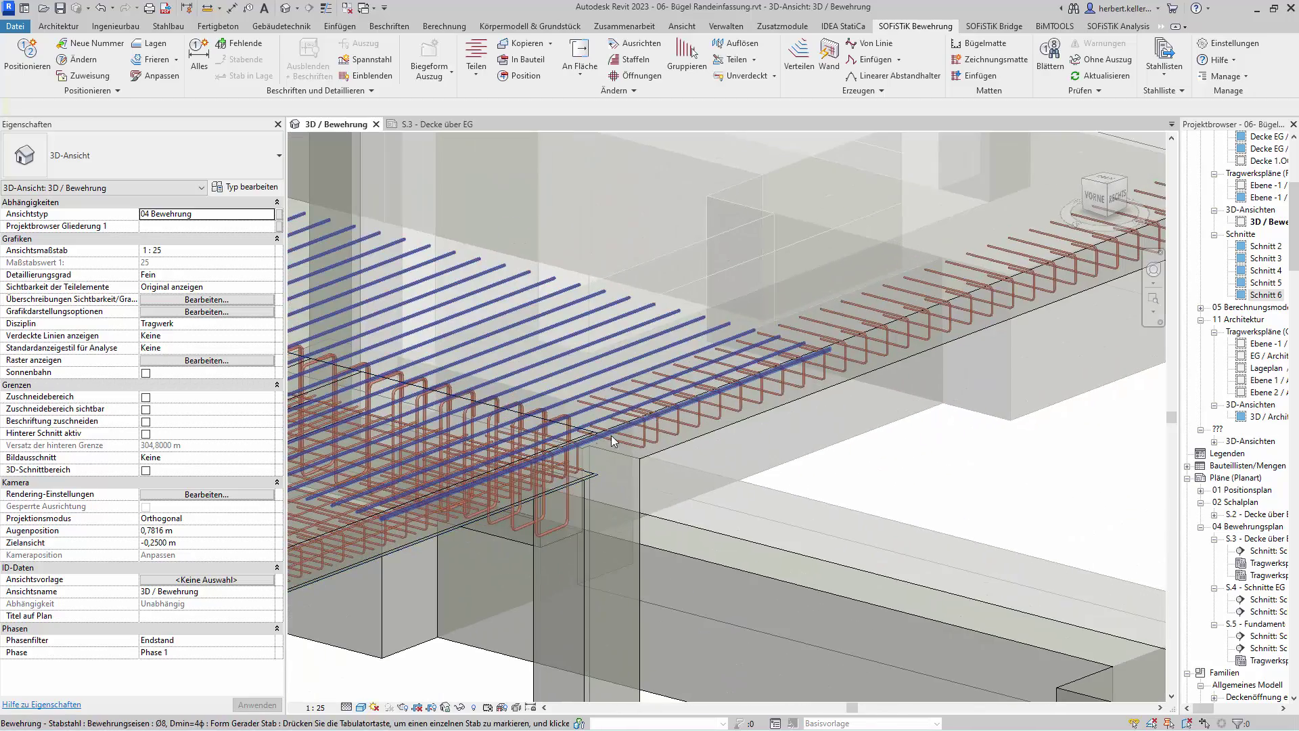
scroll(757, 448, down, 2)
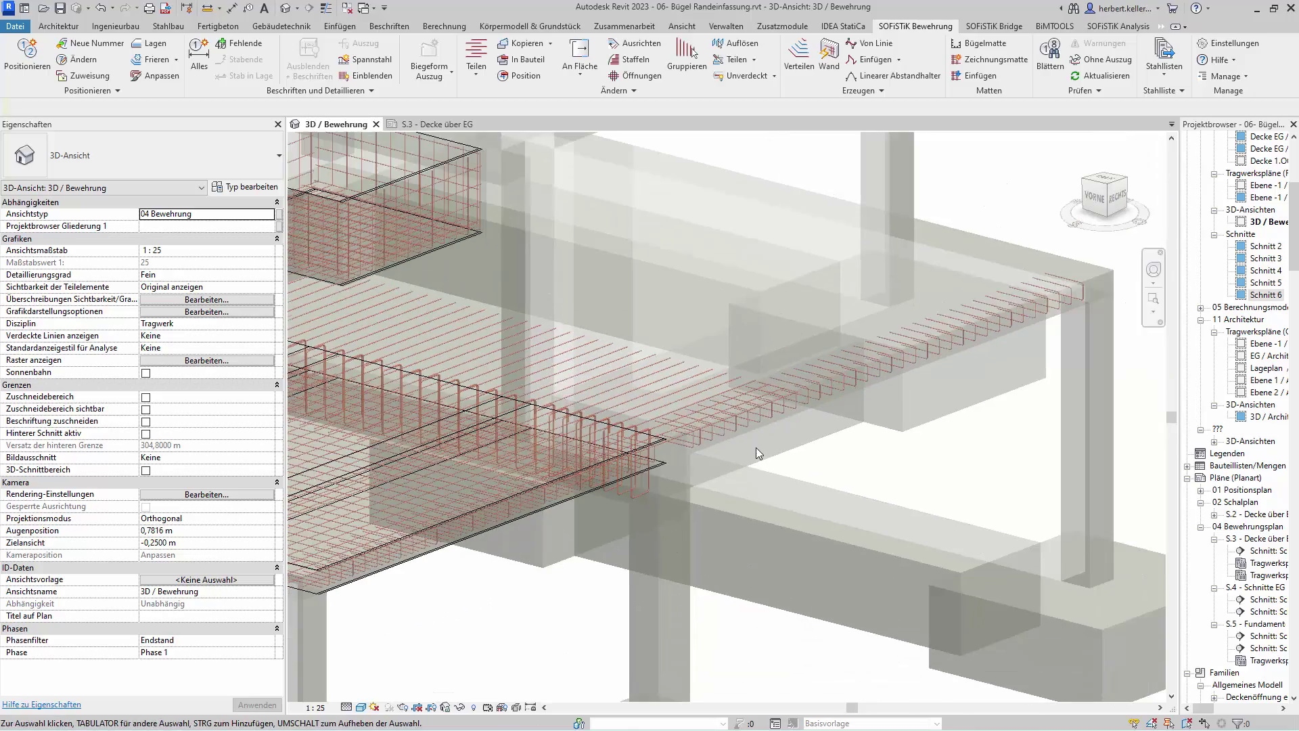
scroll(760, 455, down, 3)
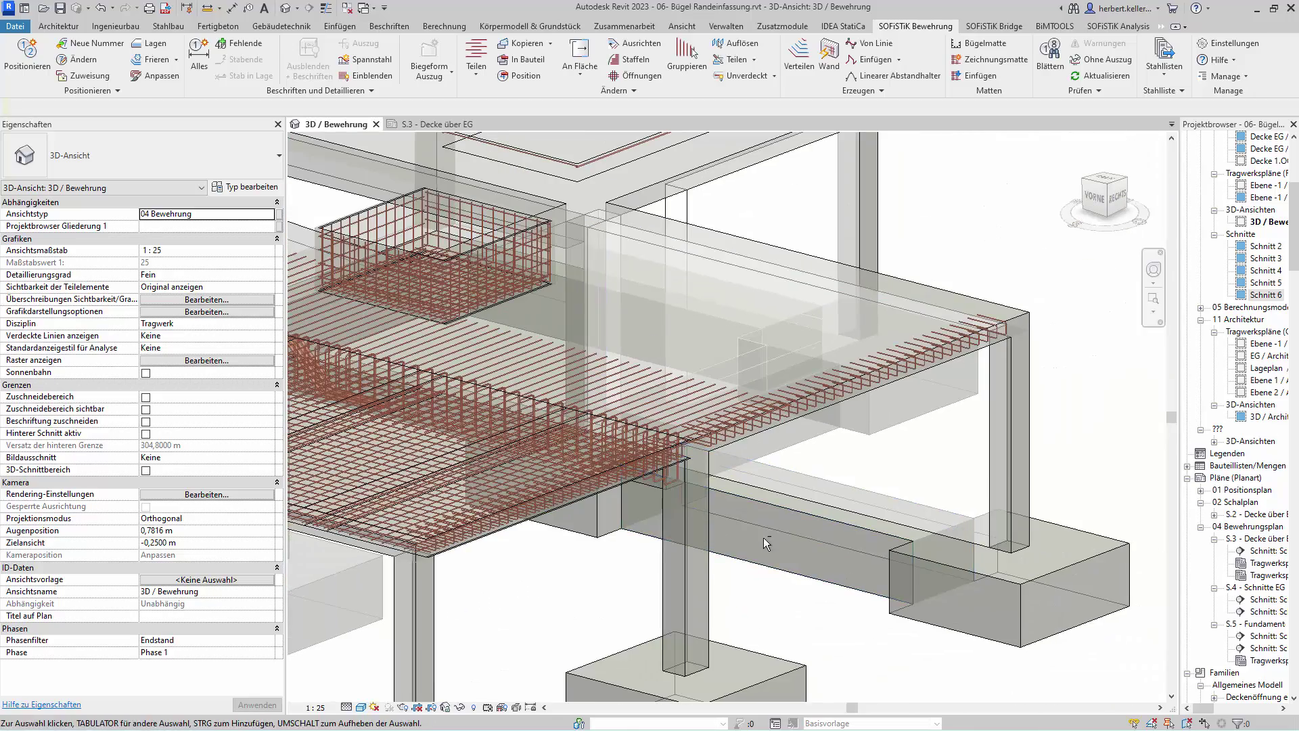
click(432, 128)
Select the Ø6 slab-edge stirrup set and show its already removed bars in bar edit mode.
scroll(783, 461, up, 2)
scroll(784, 462, up, 1)
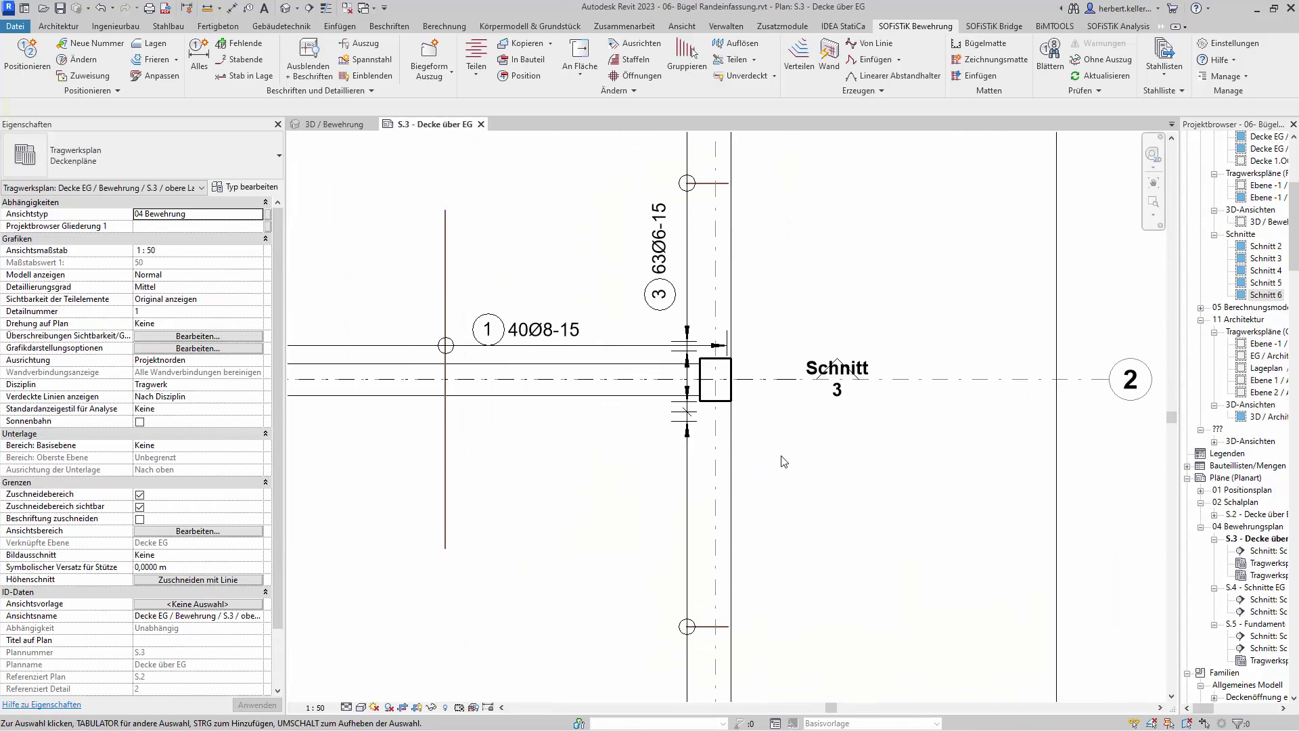
scroll(778, 439, up, 2)
scroll(690, 460, down, 2)
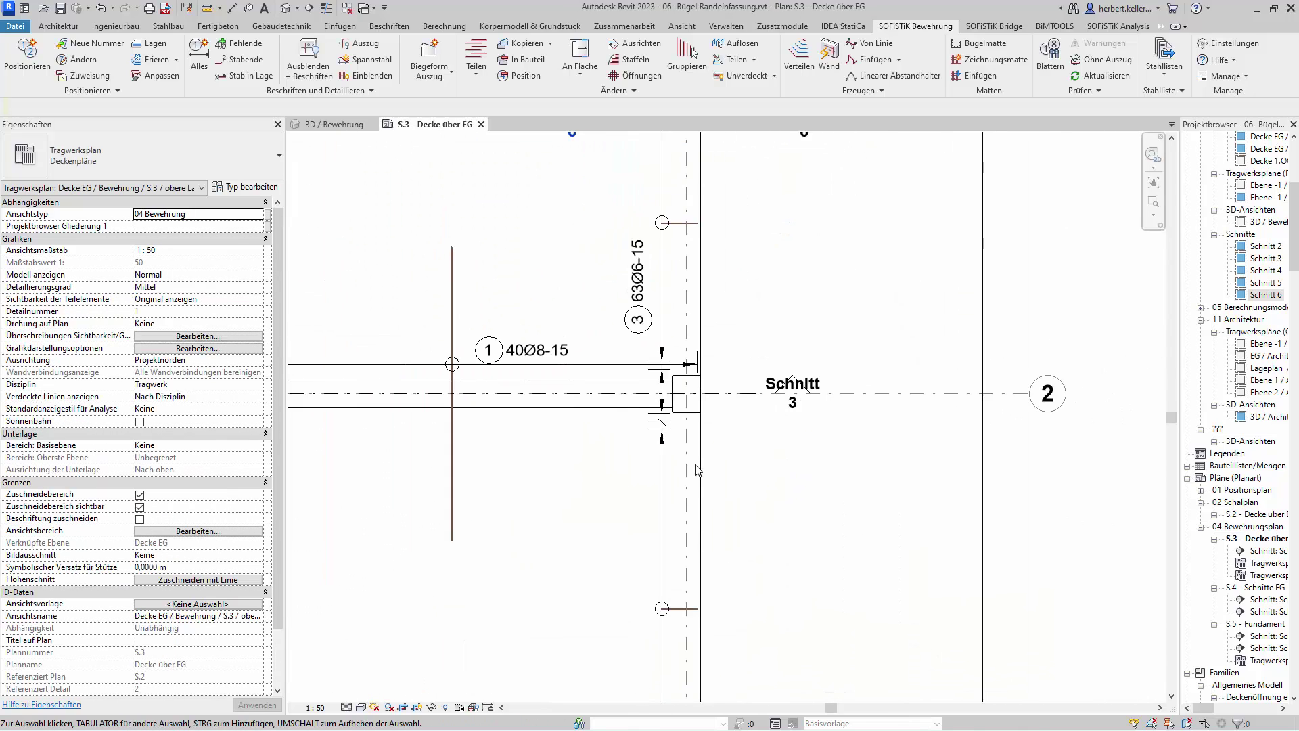
click(685, 612)
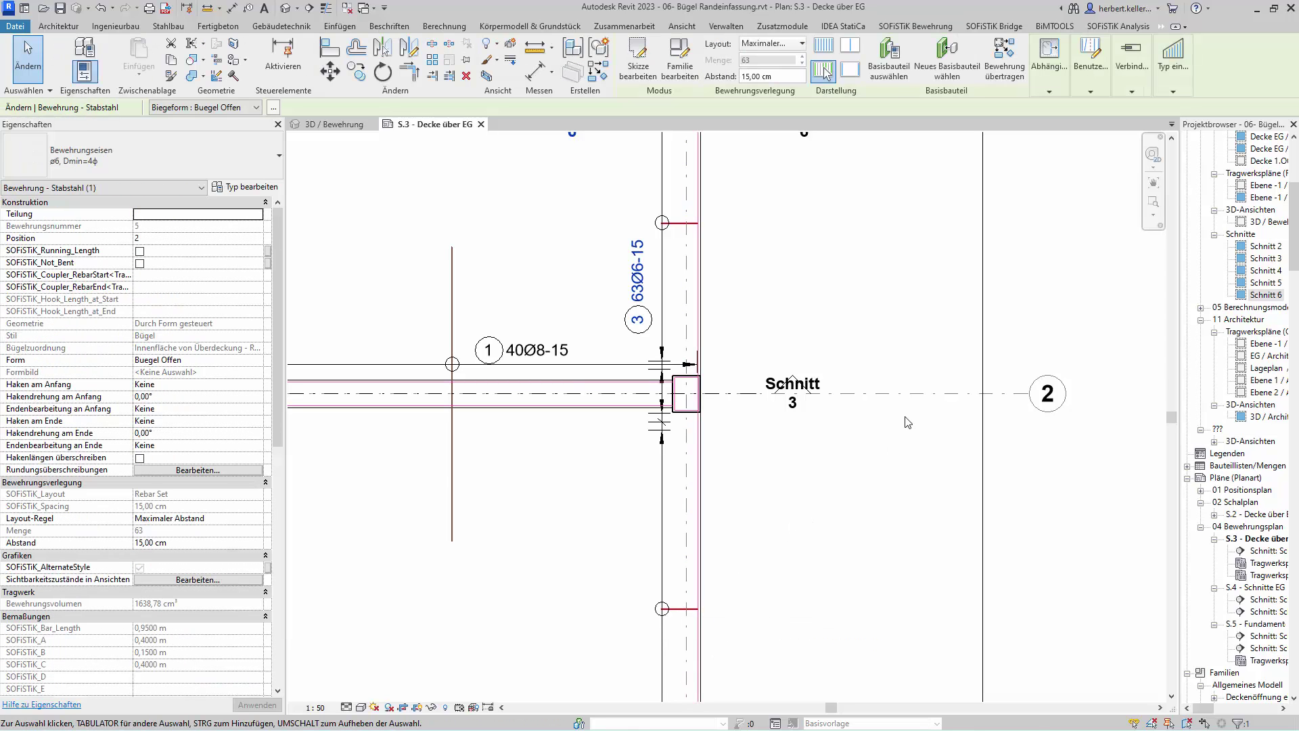
mouse_move(1090, 63)
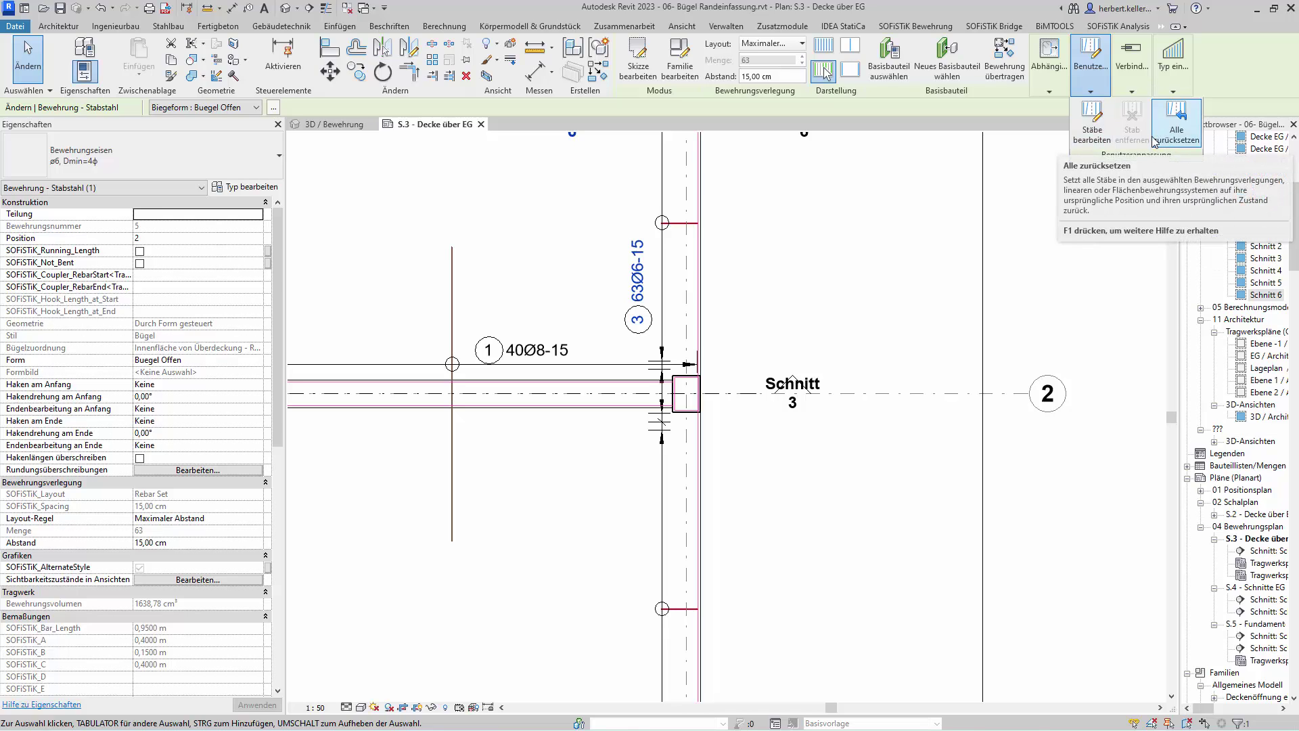
click(1097, 133)
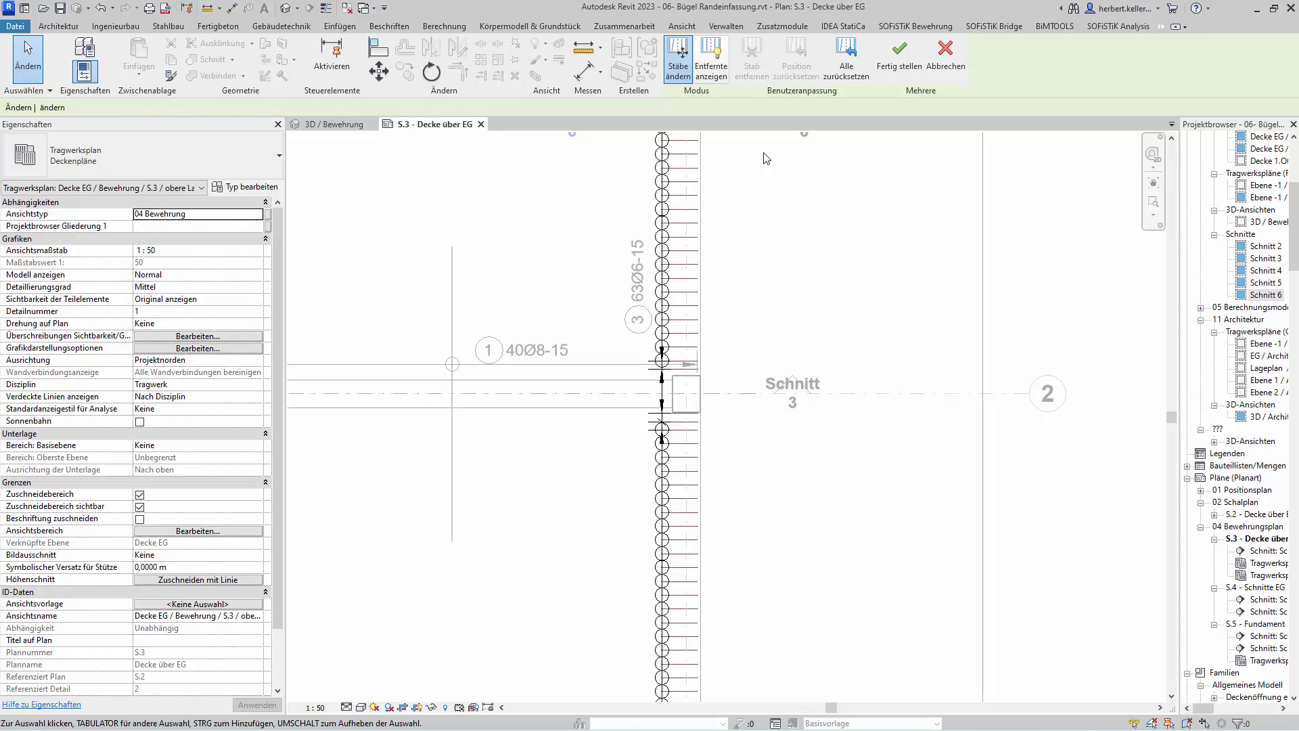
click(721, 74)
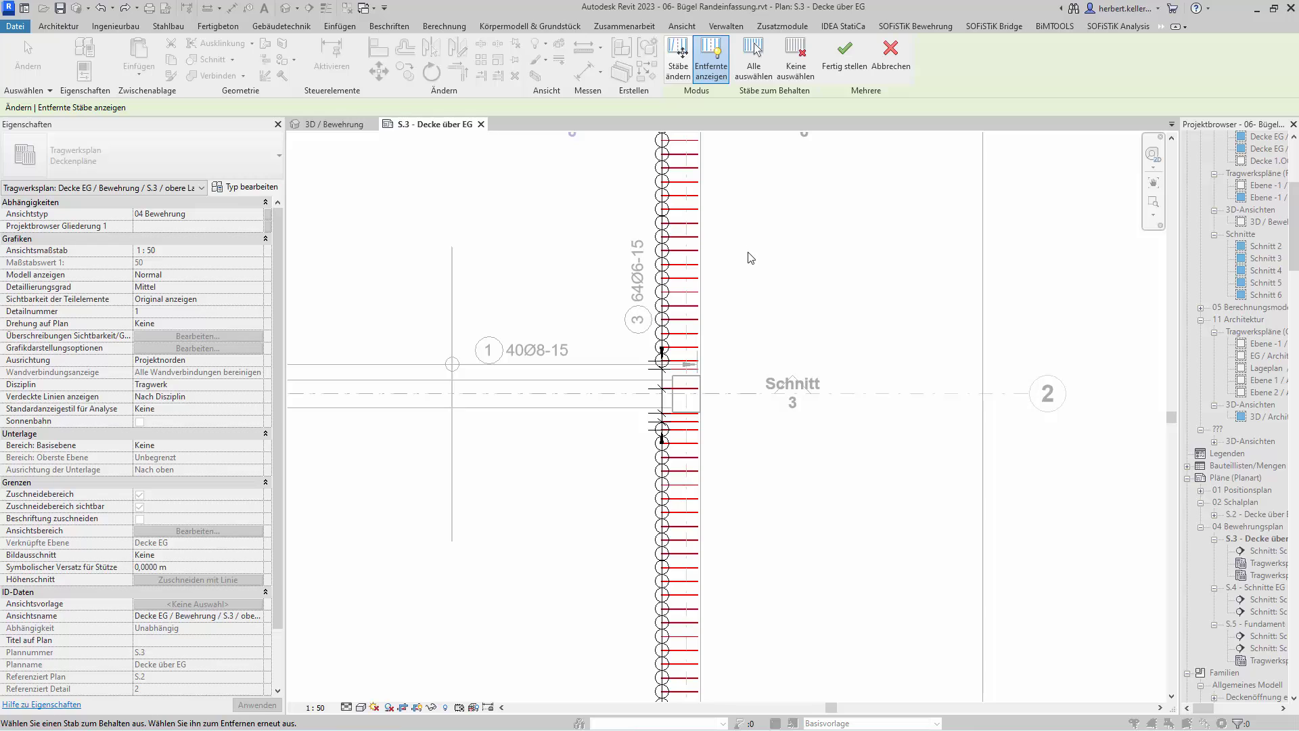
Remove the single stirrup at the section cut so the set reads 63Ø6-15.
scroll(681, 395, up, 3)
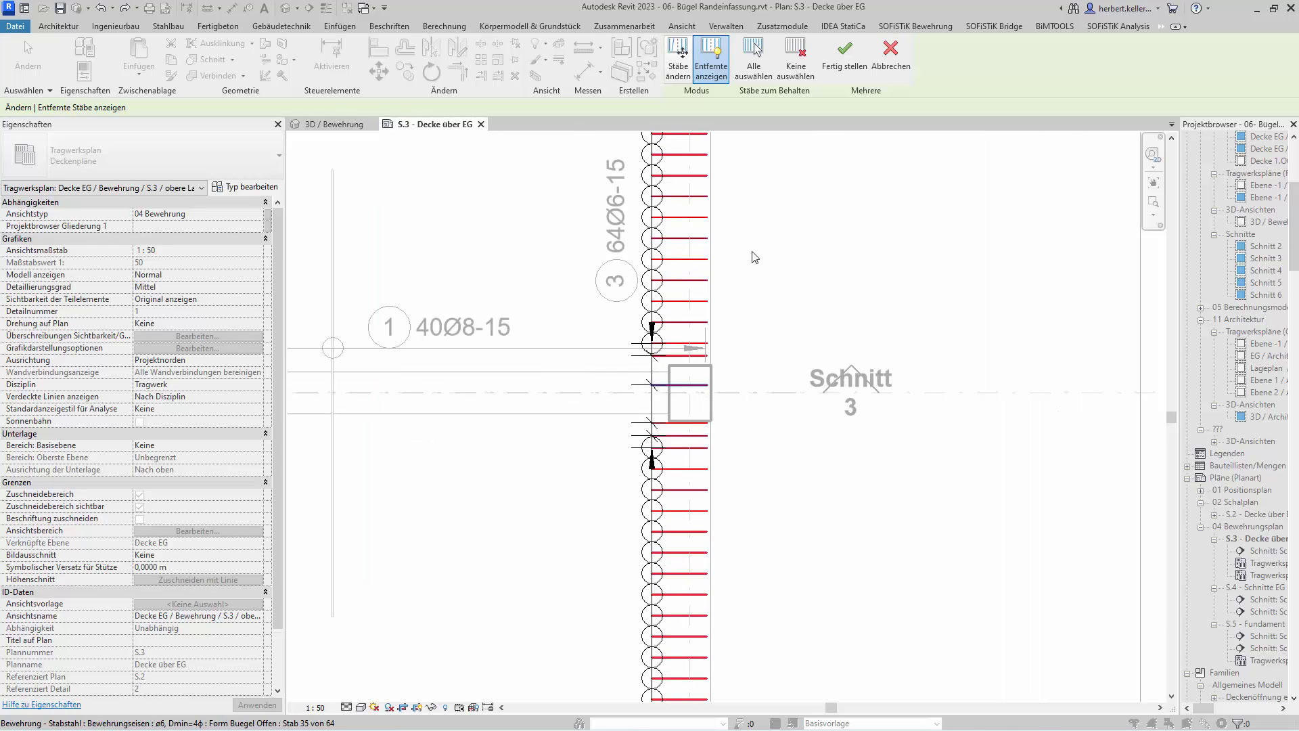
click(689, 64)
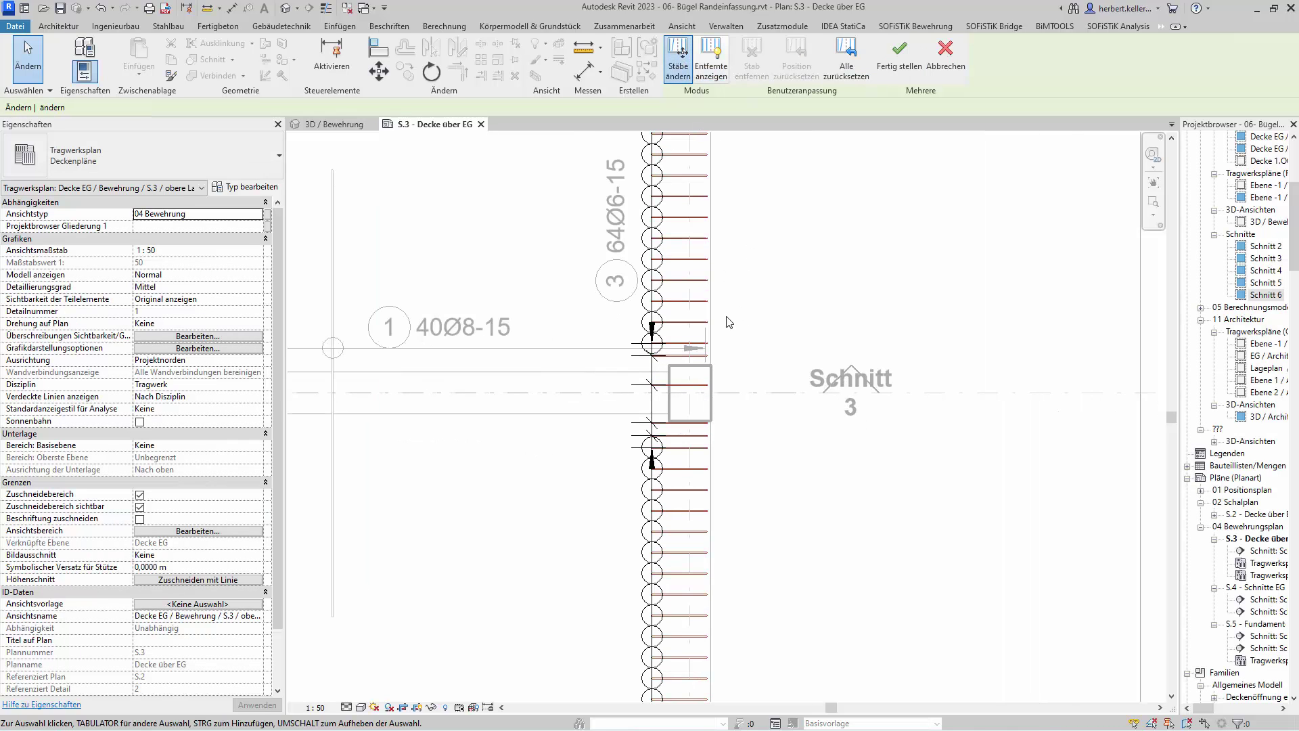
click(697, 387)
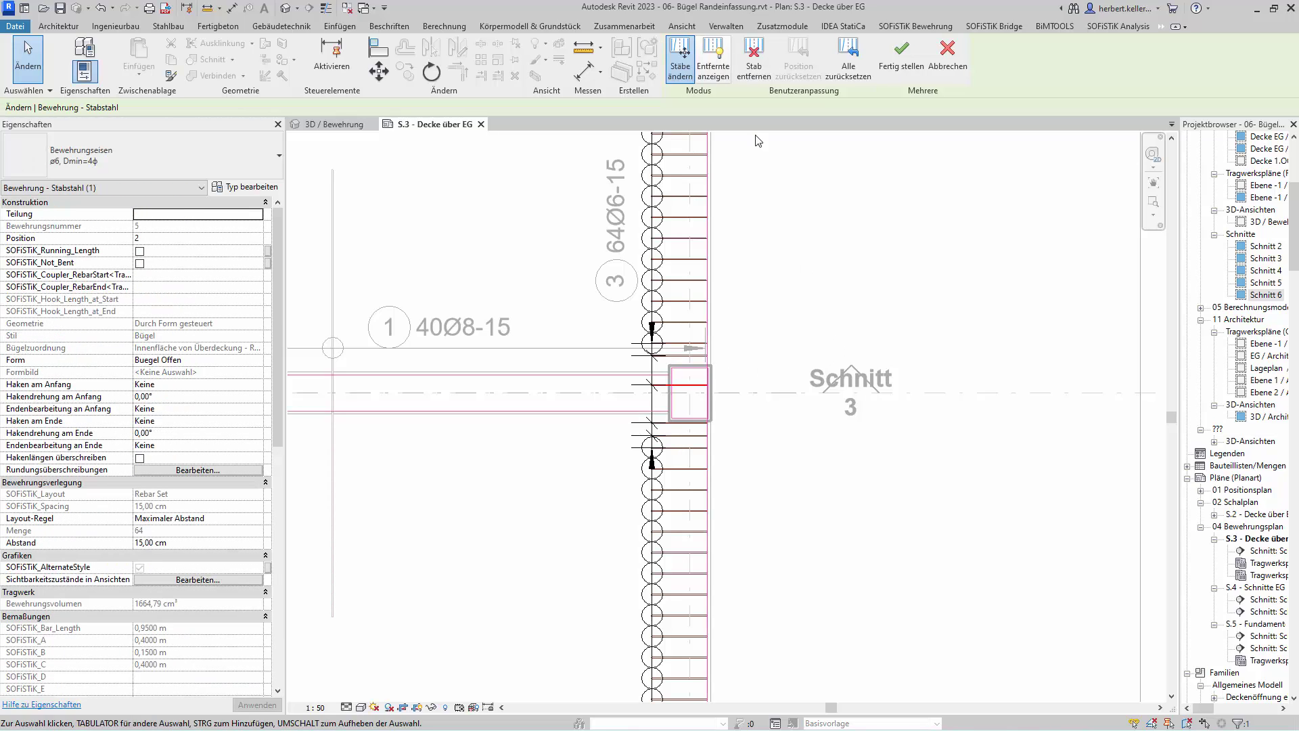
click(751, 58)
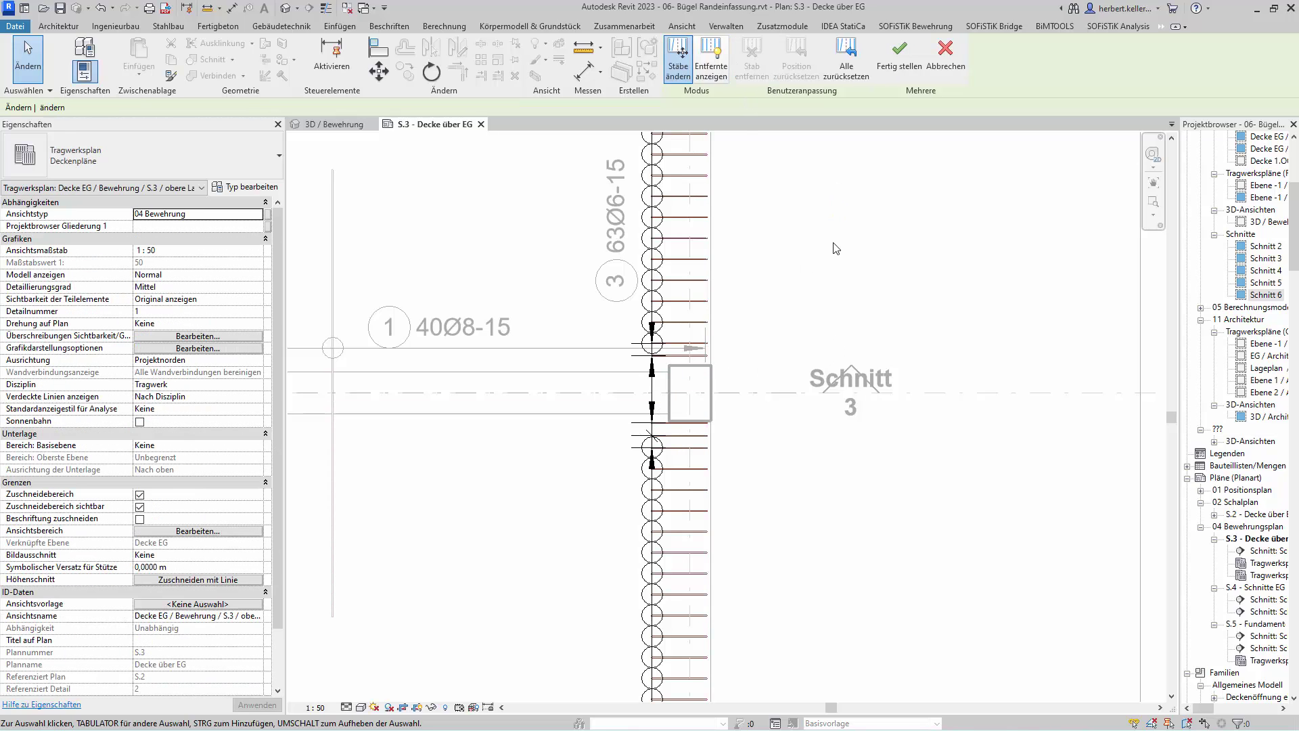
scroll(816, 265, down, 2)
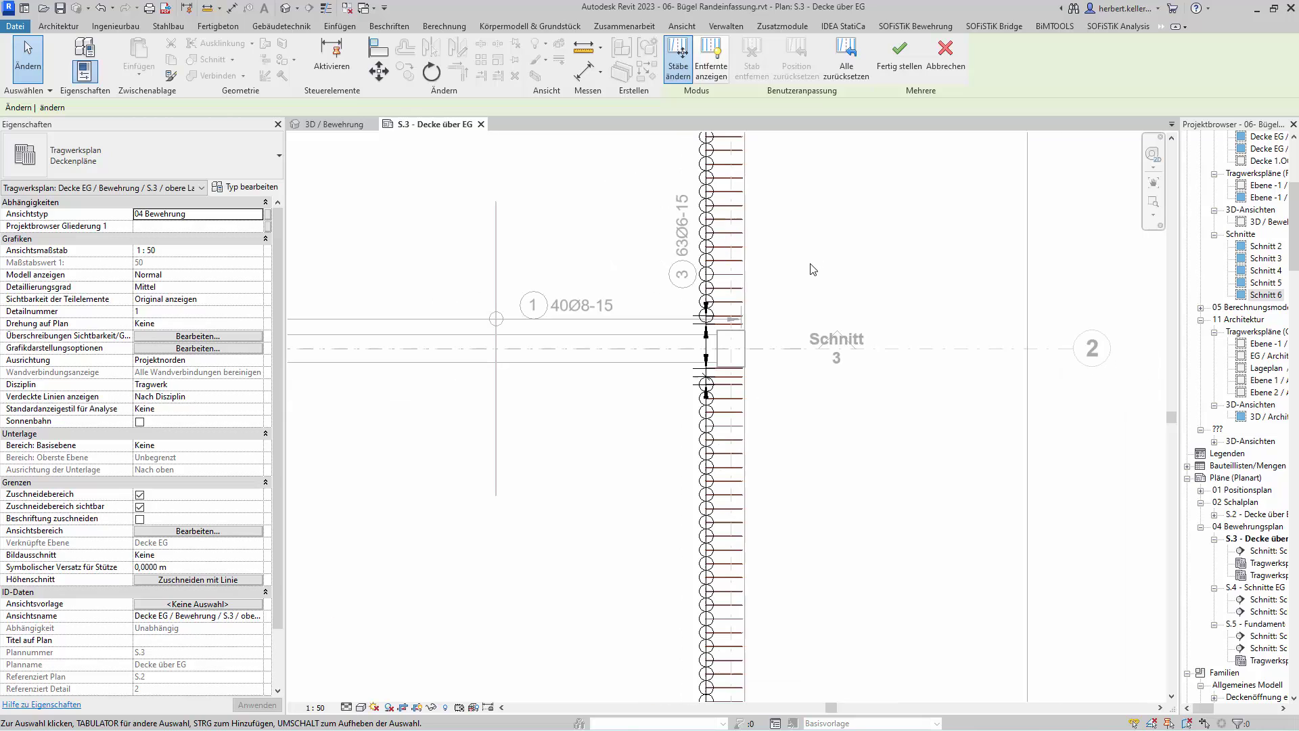
scroll(812, 284, down, 2)
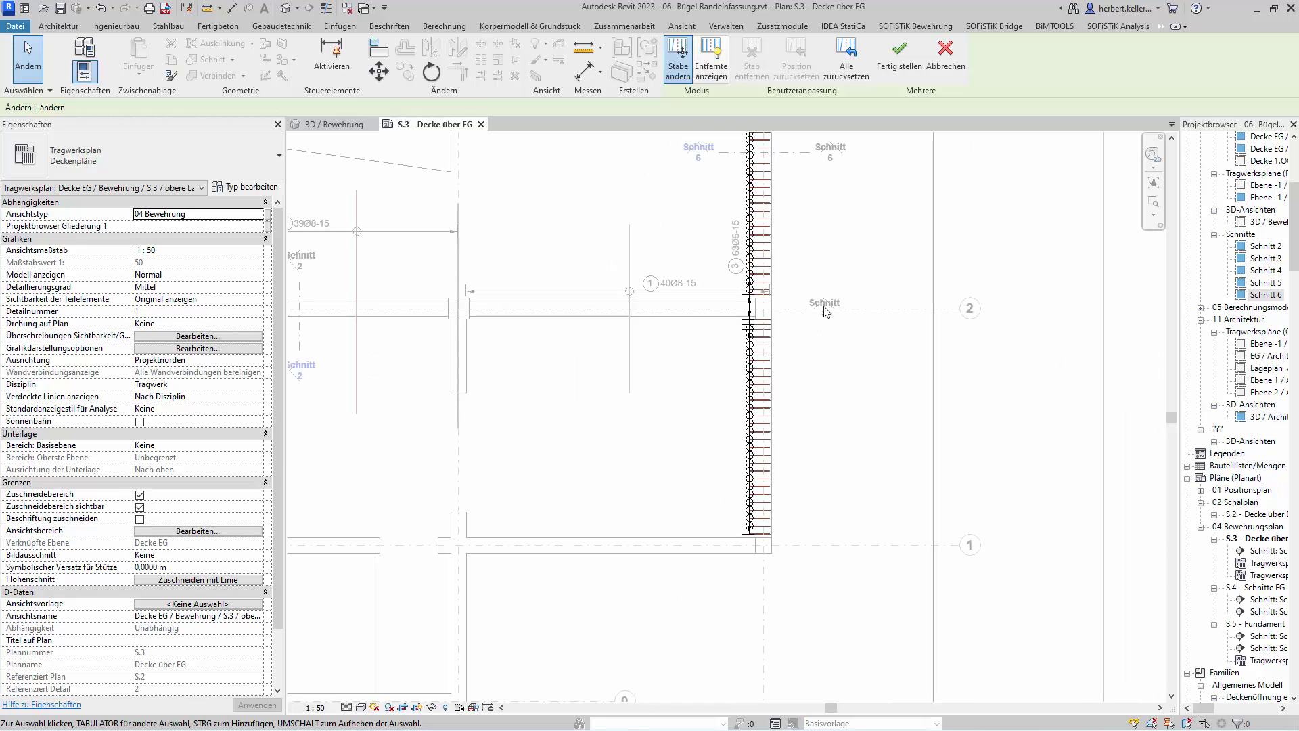
Finish the stirrup bar edit, zoom out to the whole sheet and deactivate the plan viewport.
click(900, 68)
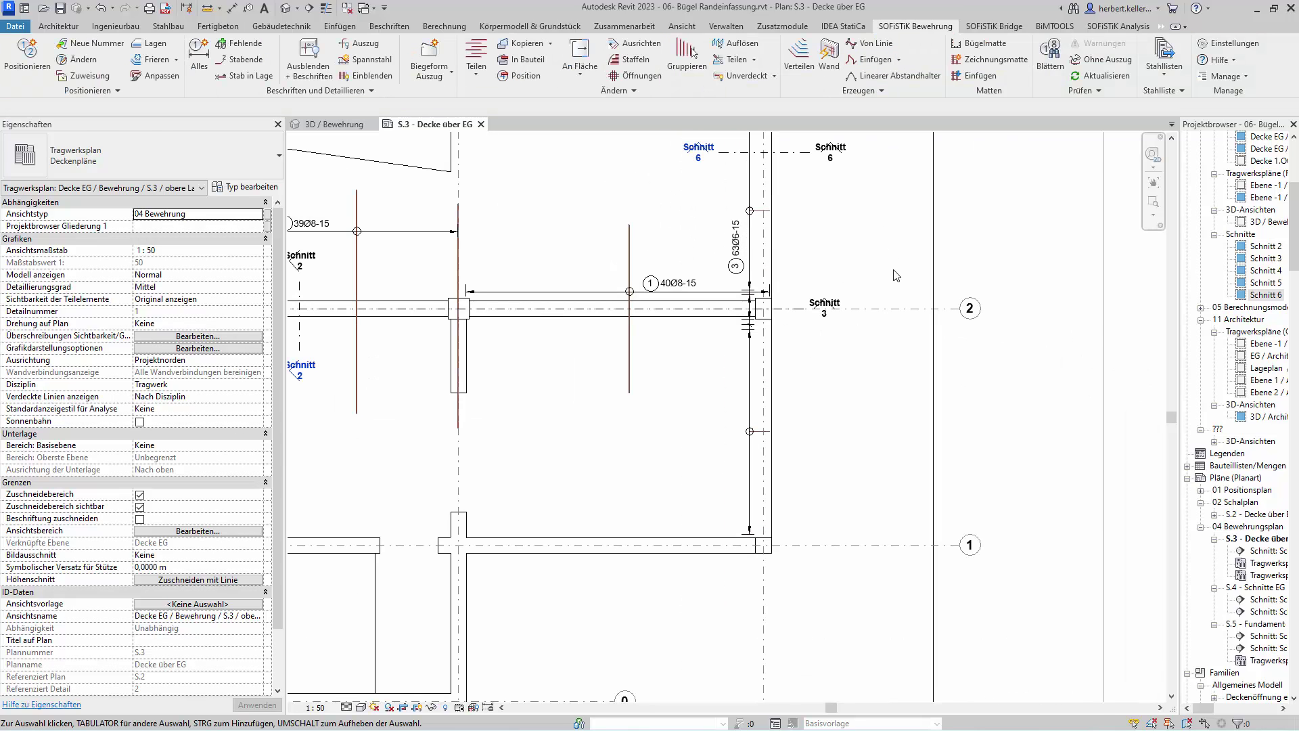
scroll(835, 376, down, 1)
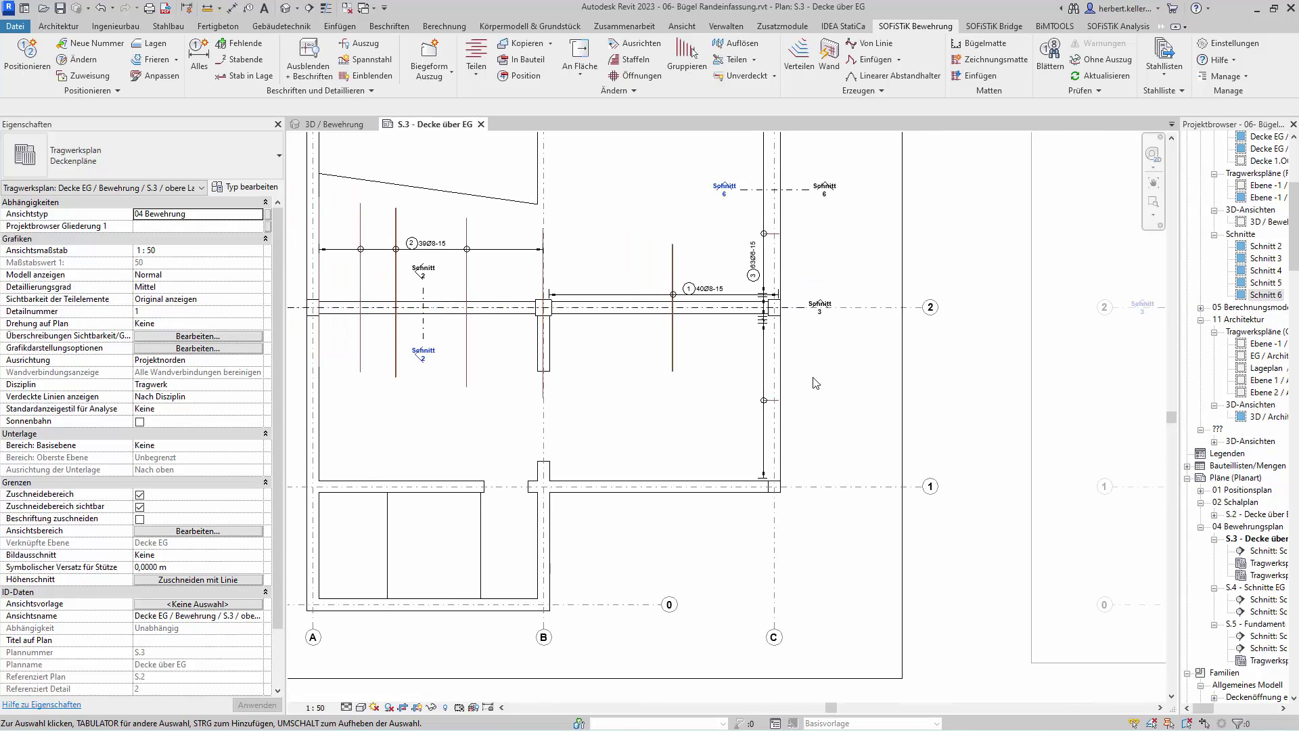
scroll(833, 433, down, 1)
scroll(785, 436, down, 1)
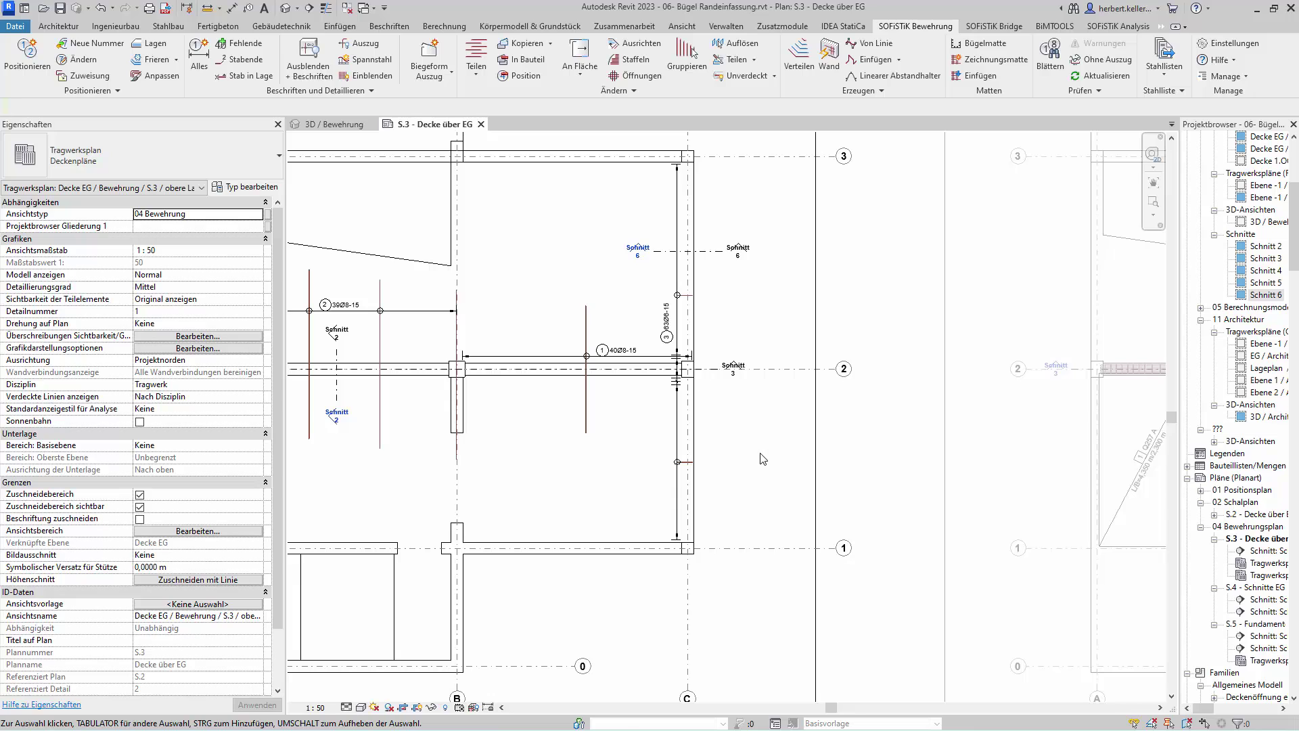
scroll(763, 458, down, 1)
scroll(812, 446, down, 1)
scroll(899, 431, down, 1)
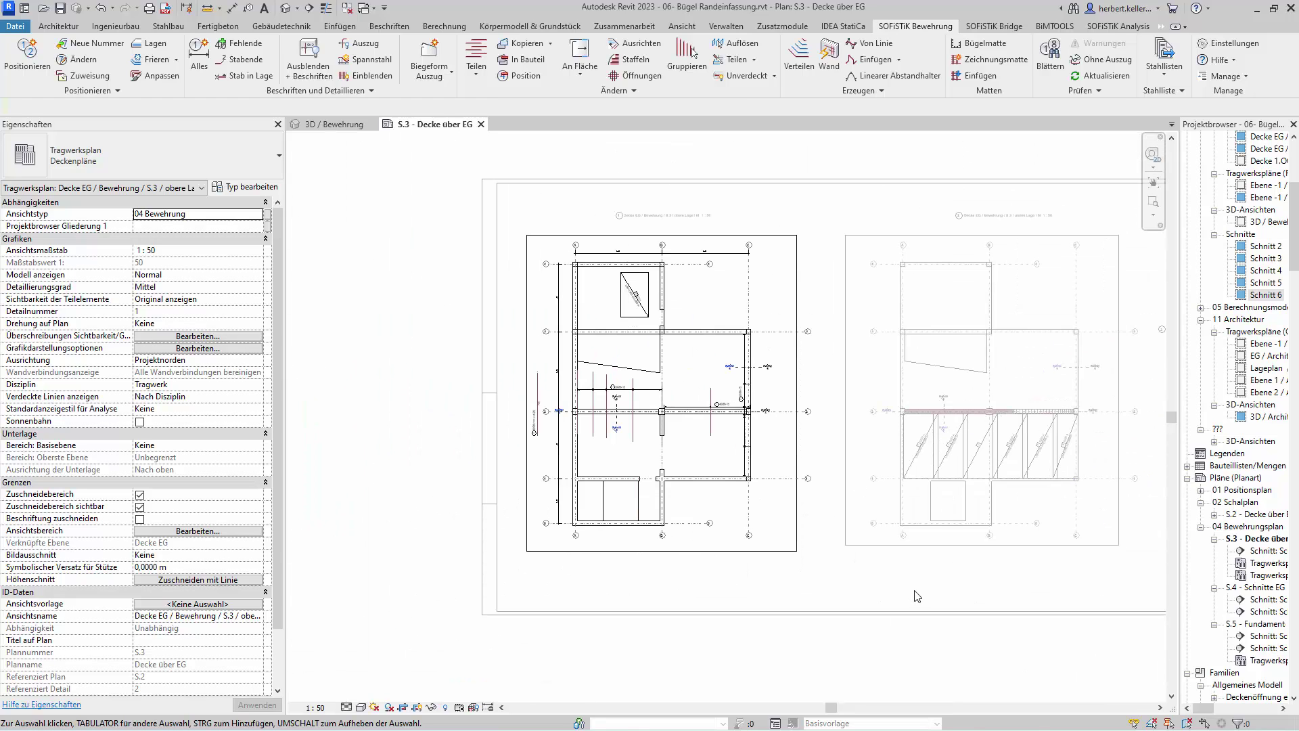
double_click(860, 670)
Zoom to the section area and activate the Schnitt 6 viewport for editing.
middle_drag(684, 672, 394, 689)
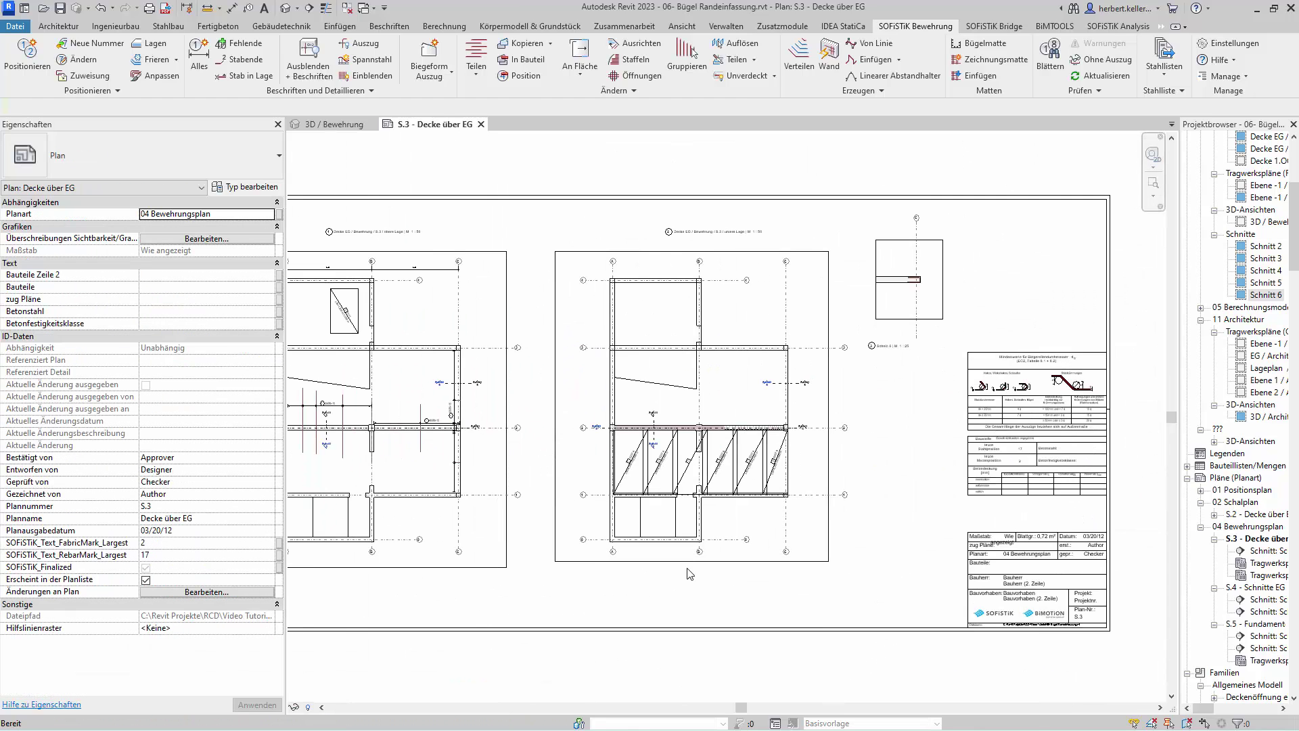
scroll(932, 274, up, 3)
scroll(898, 320, up, 2)
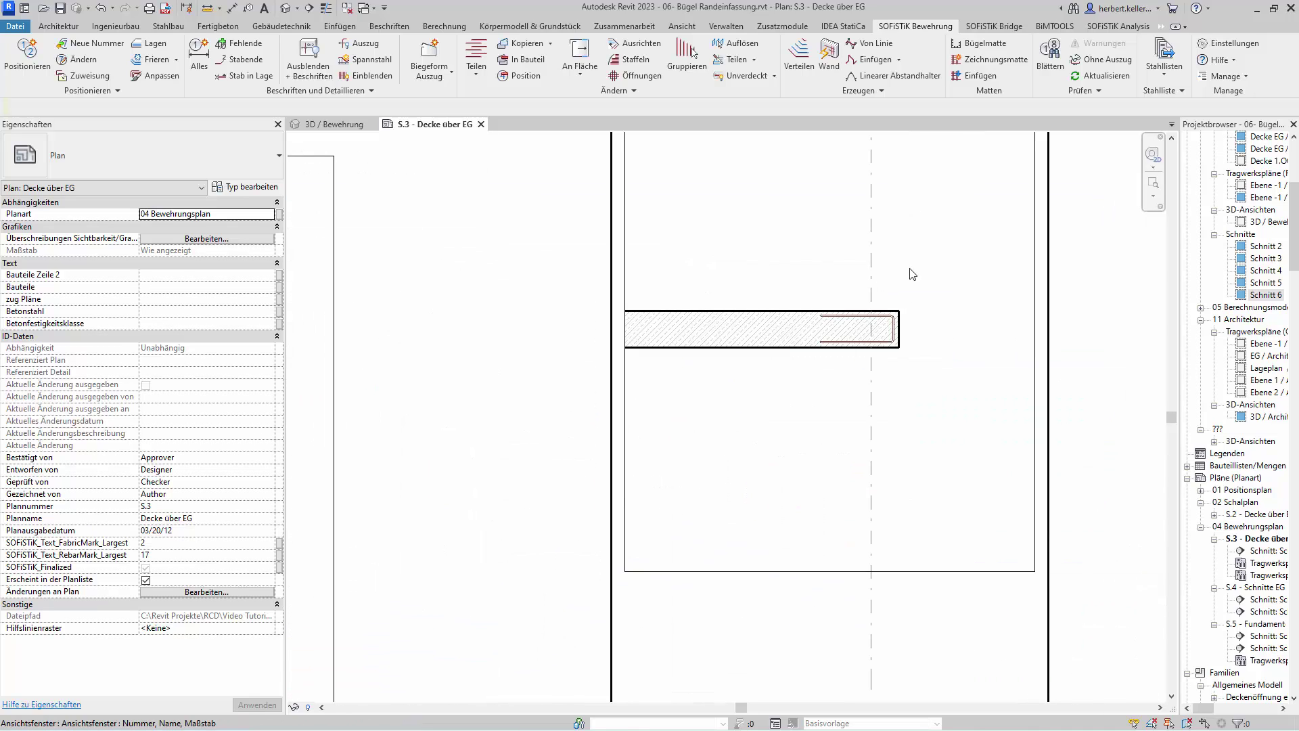
scroll(913, 274, up, 1)
scroll(894, 264, up, 1)
scroll(891, 262, up, 1)
scroll(893, 263, down, 1)
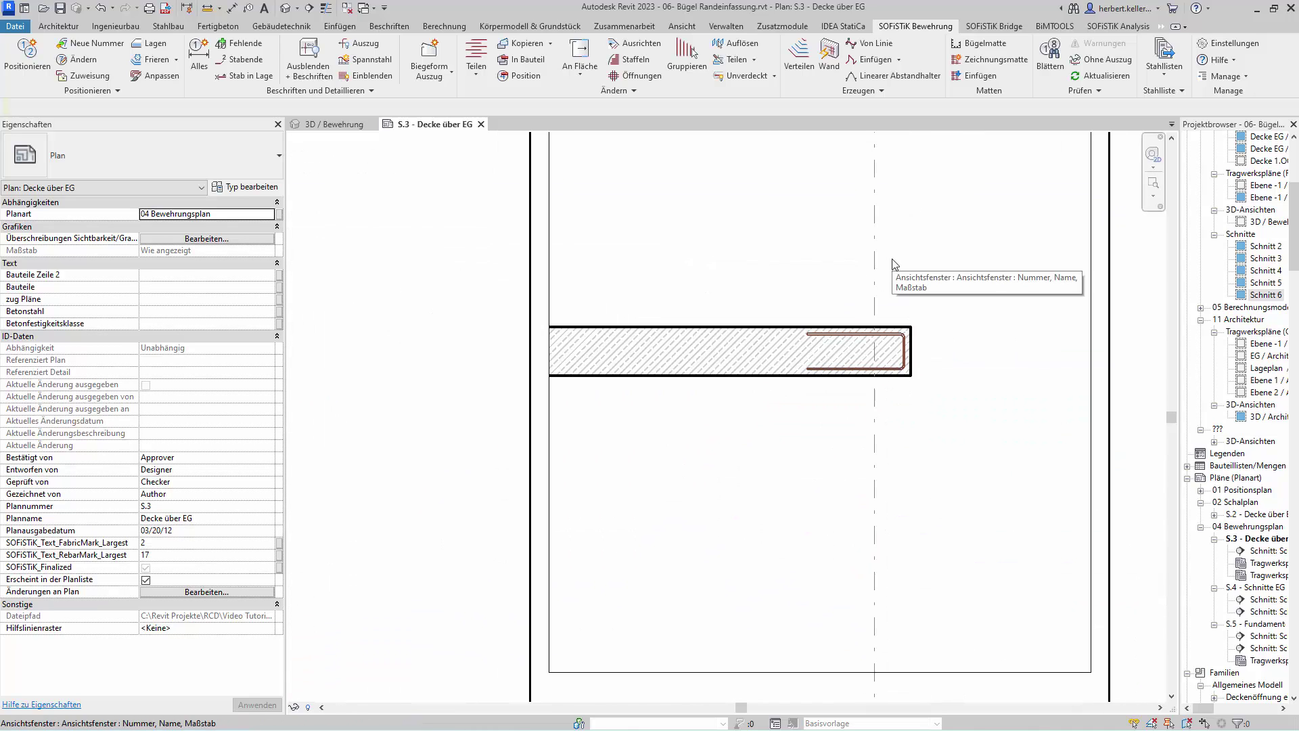
scroll(928, 335, up, 1)
double_click(910, 364)
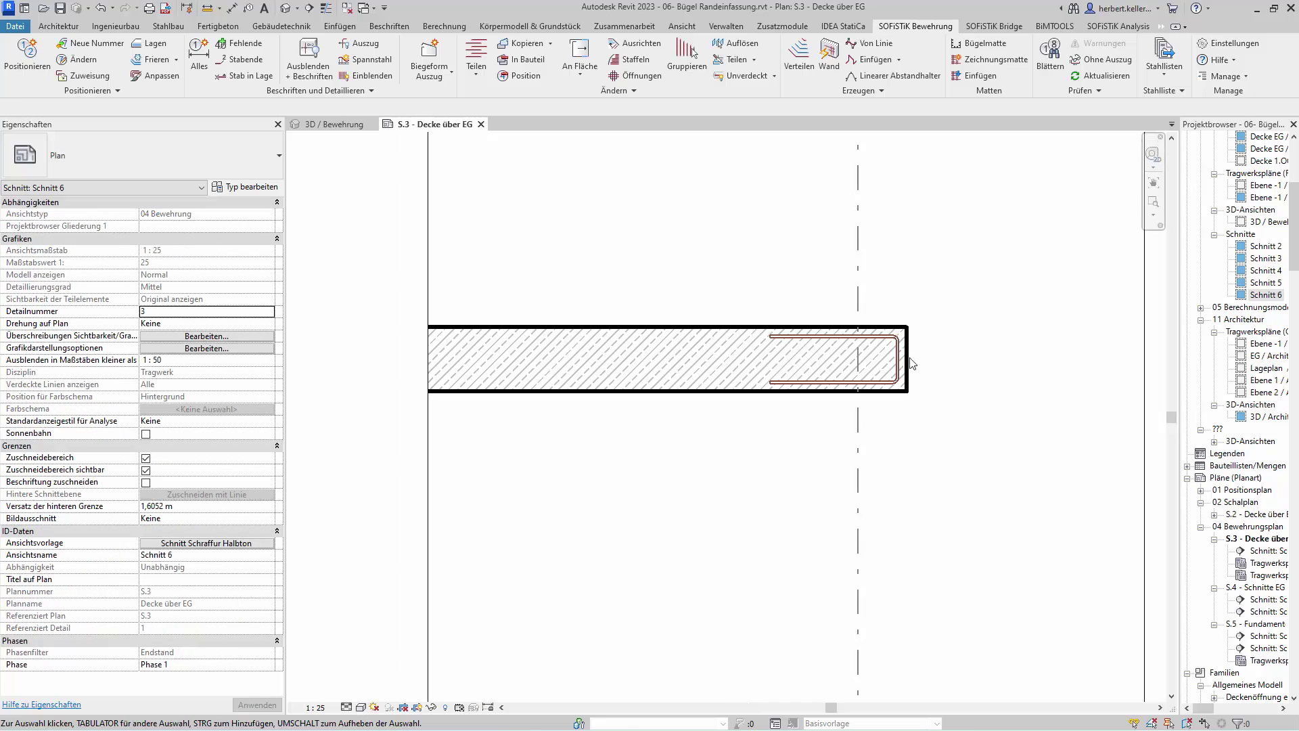
Insert a Biegeform Auszug of U-stirrup 3 (63Ø6 mm L=95) above the slab in Schnitt 6.
click(887, 347)
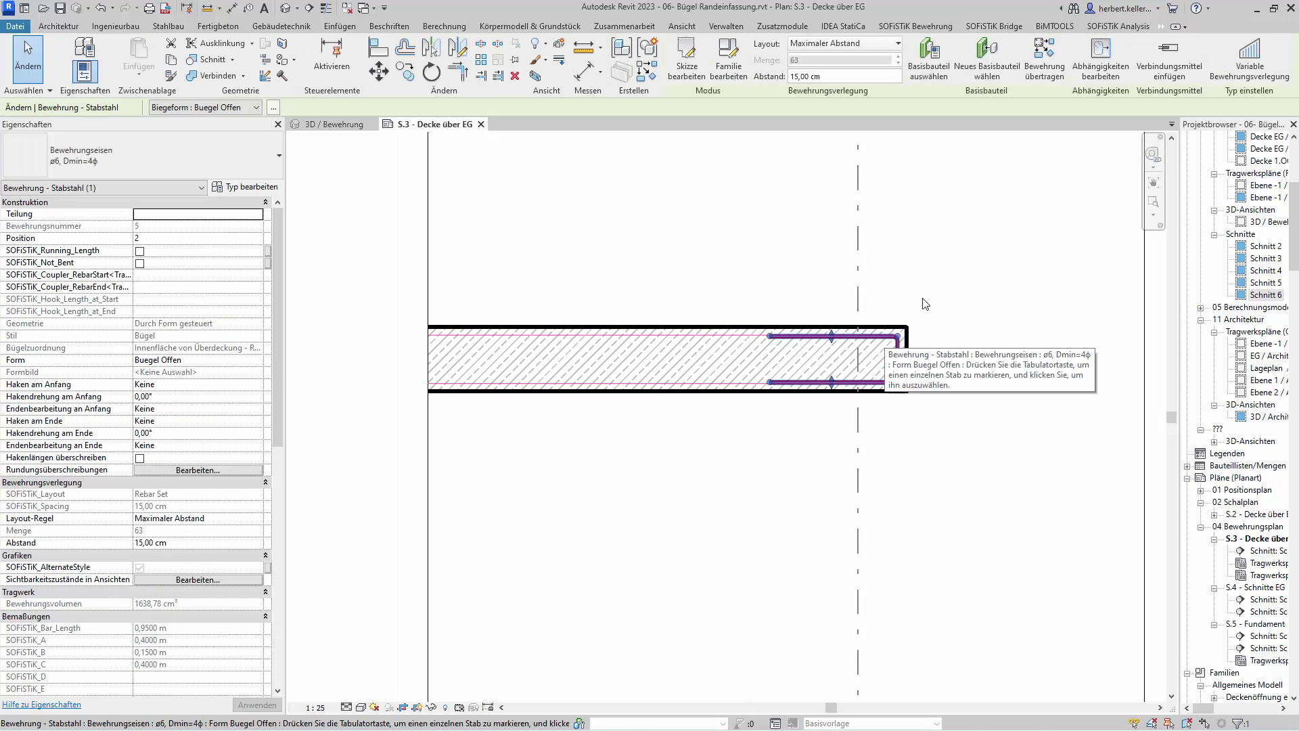
click(909, 29)
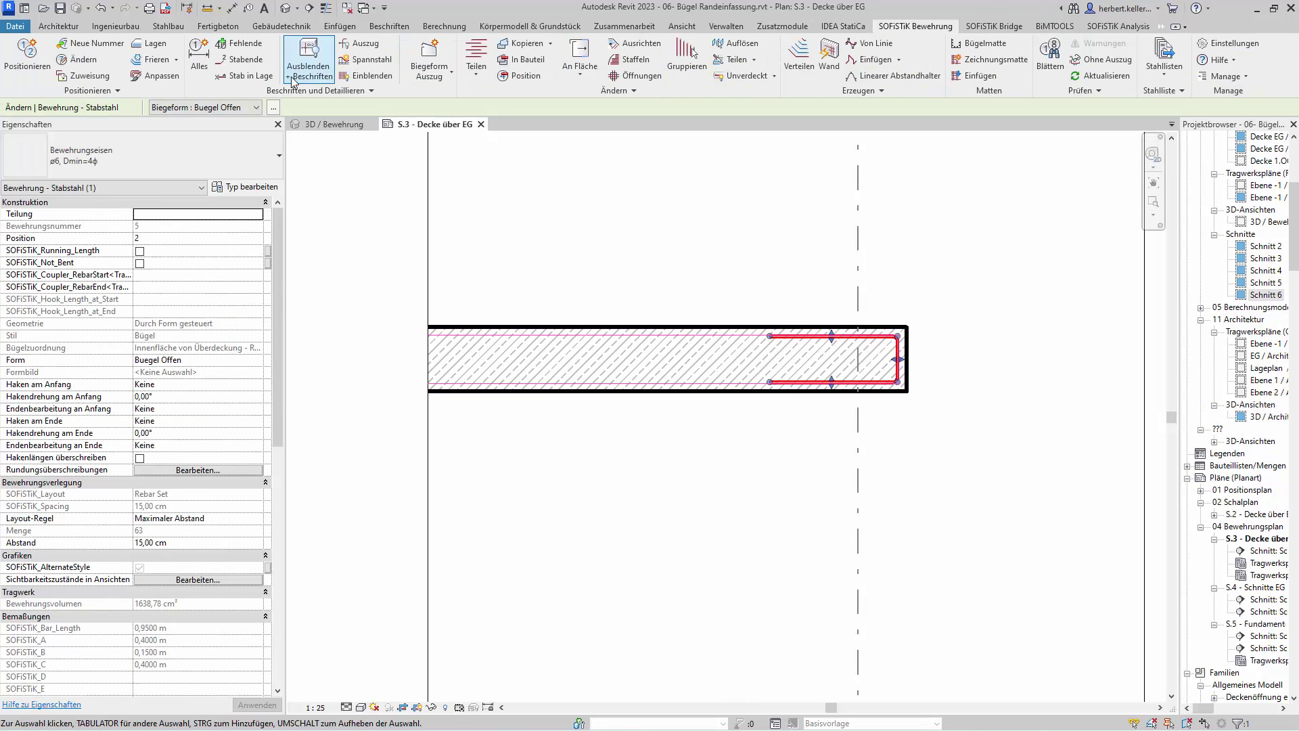
click(423, 71)
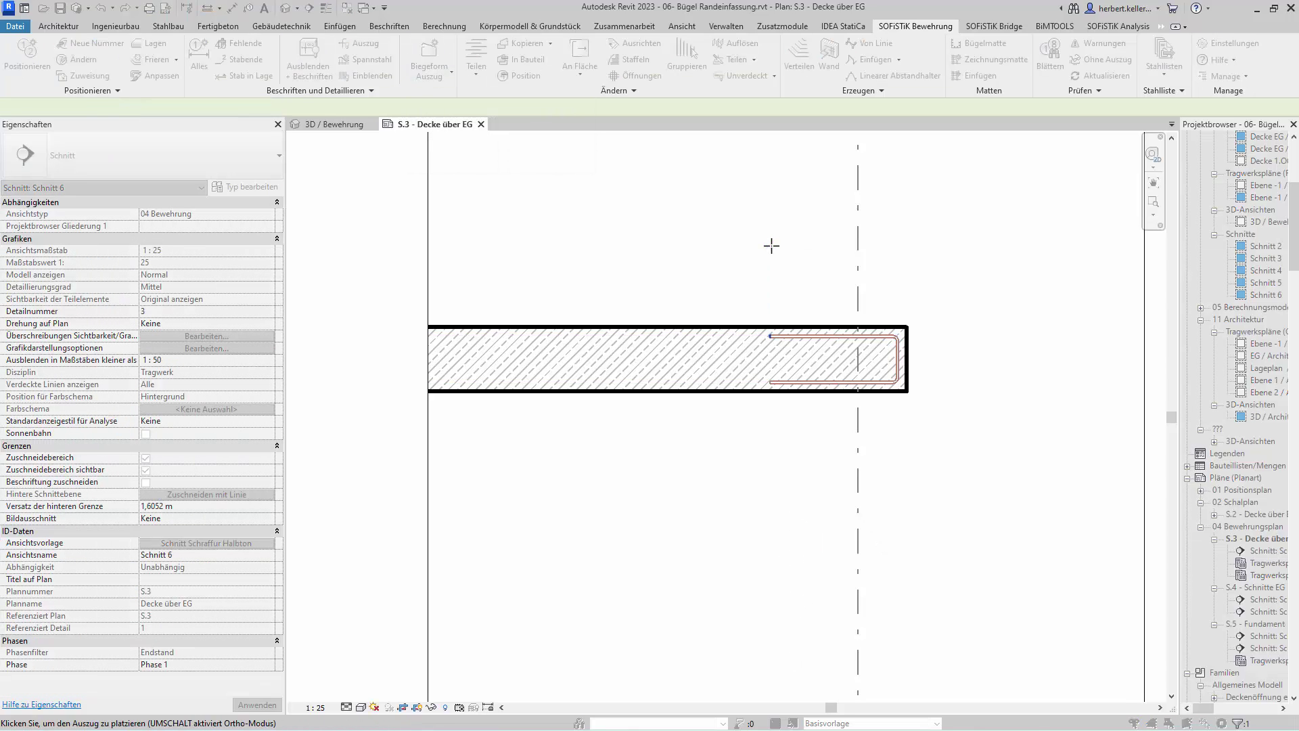
key(Escape)
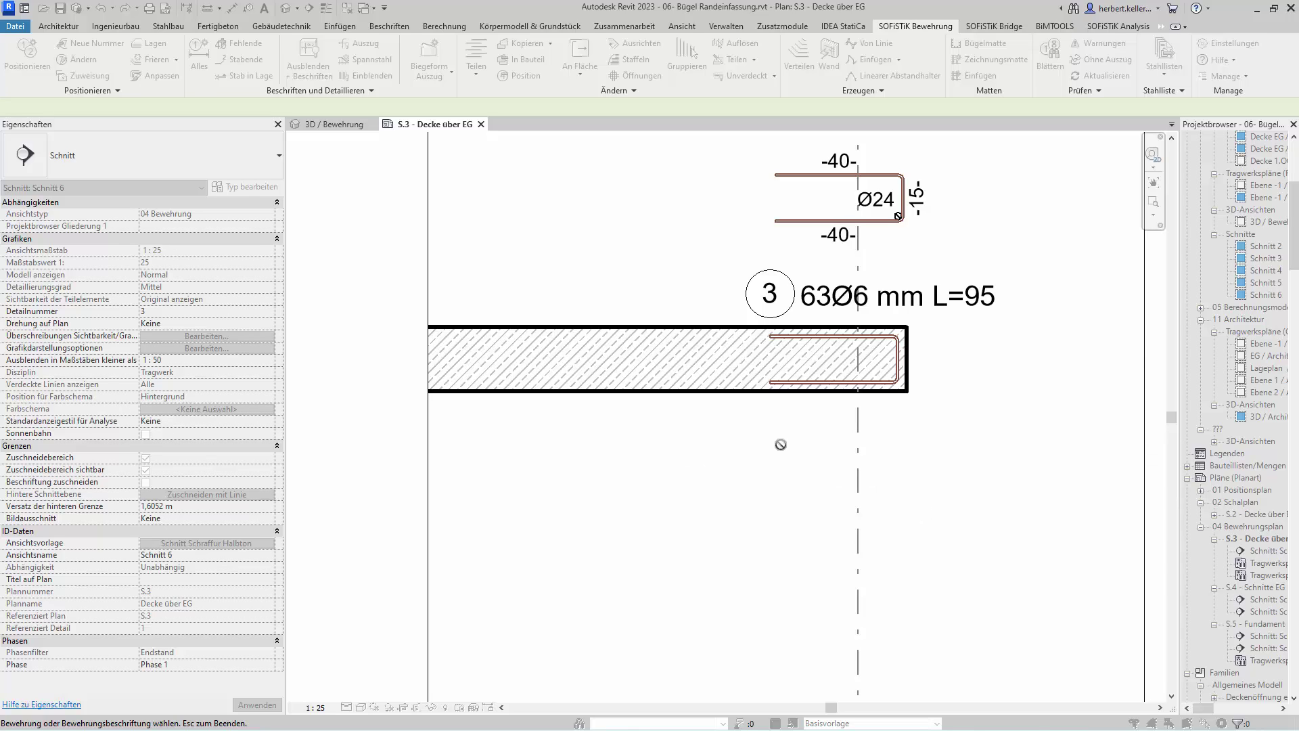
key(Escape)
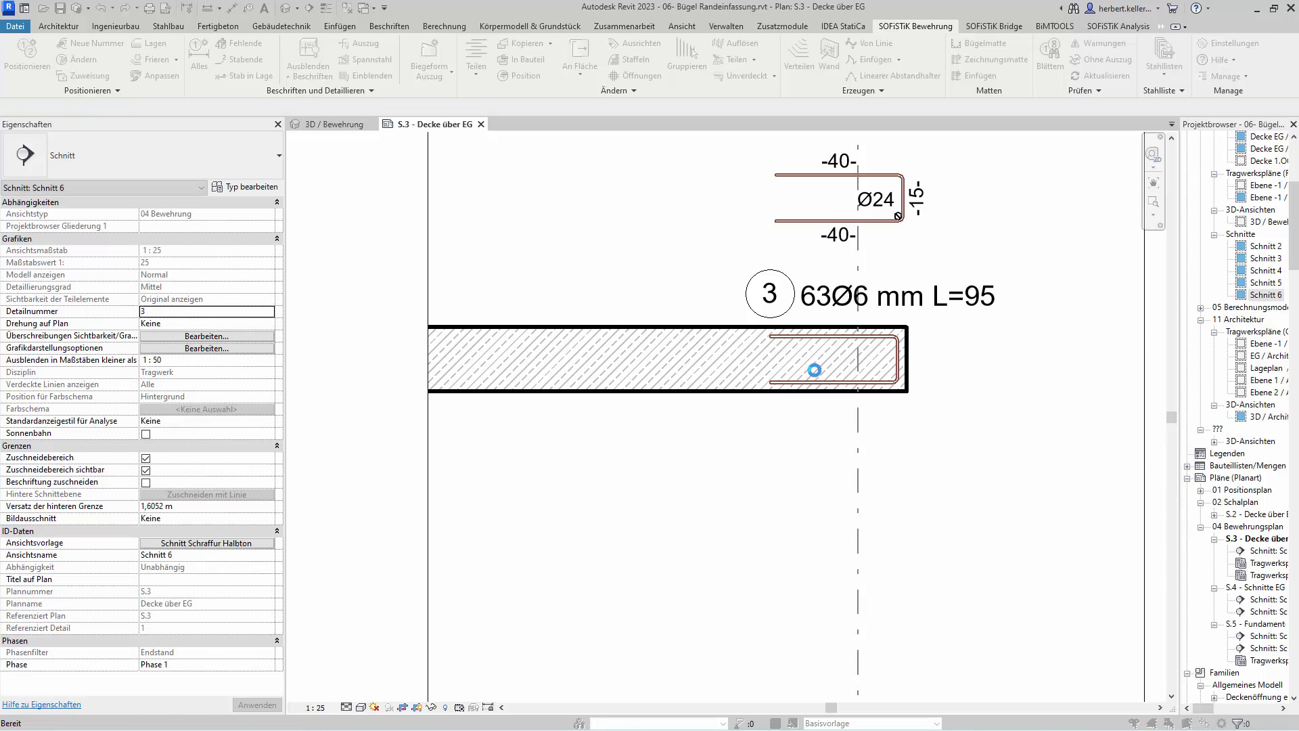
Dismiss the save reminder and make the 63Ø6-15 stirrup tag read horizontally.
click(612, 324)
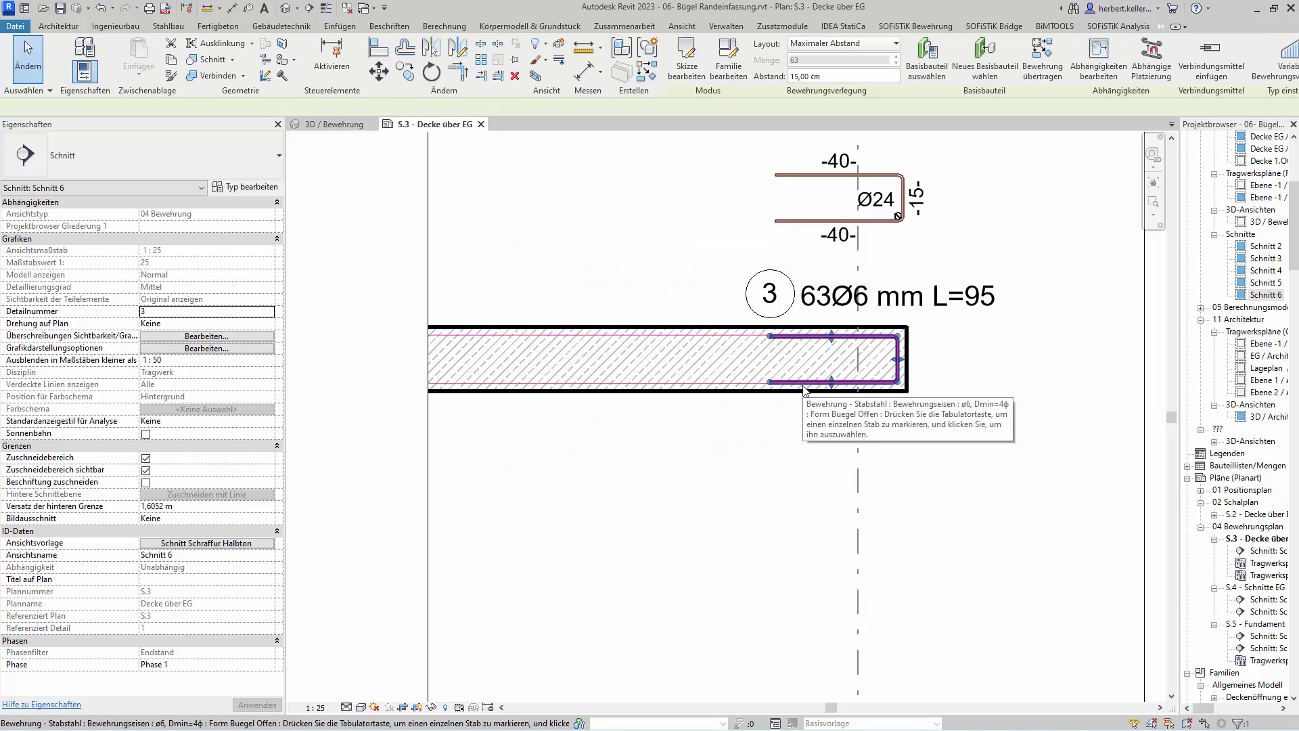
click(804, 391)
click(940, 27)
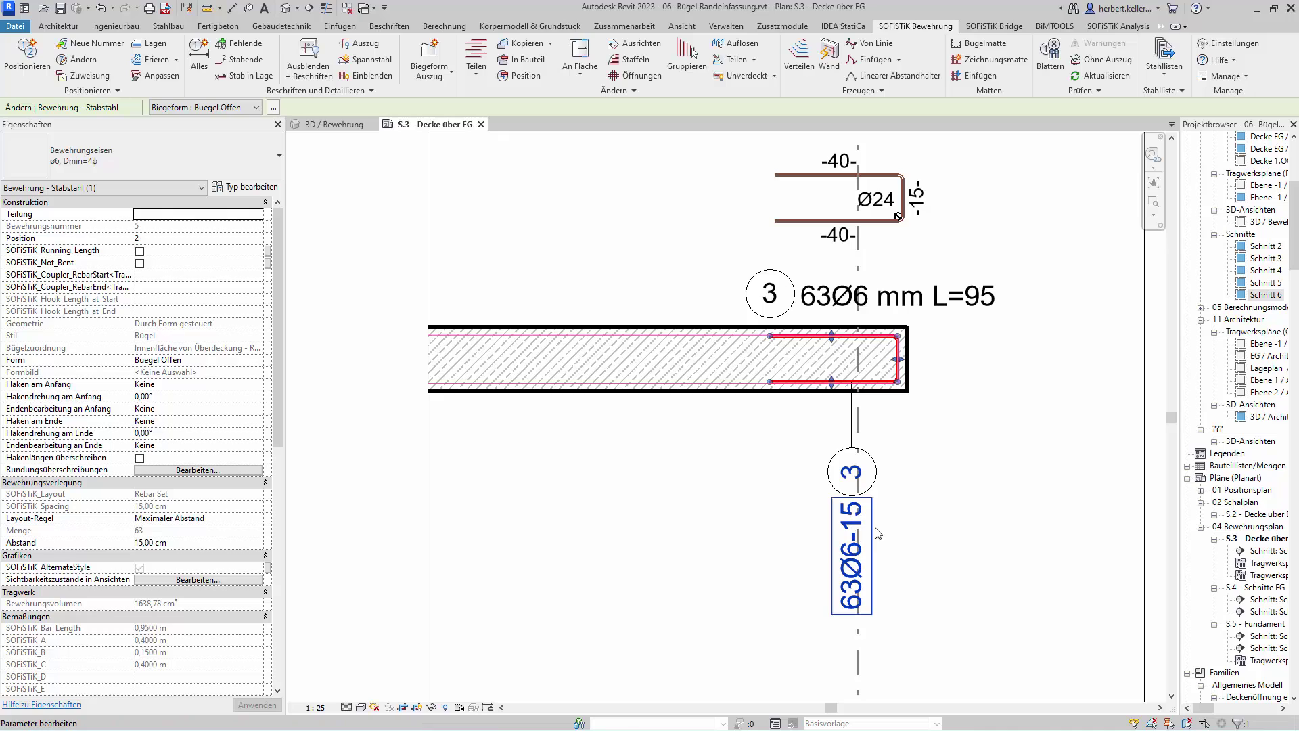
click(860, 504)
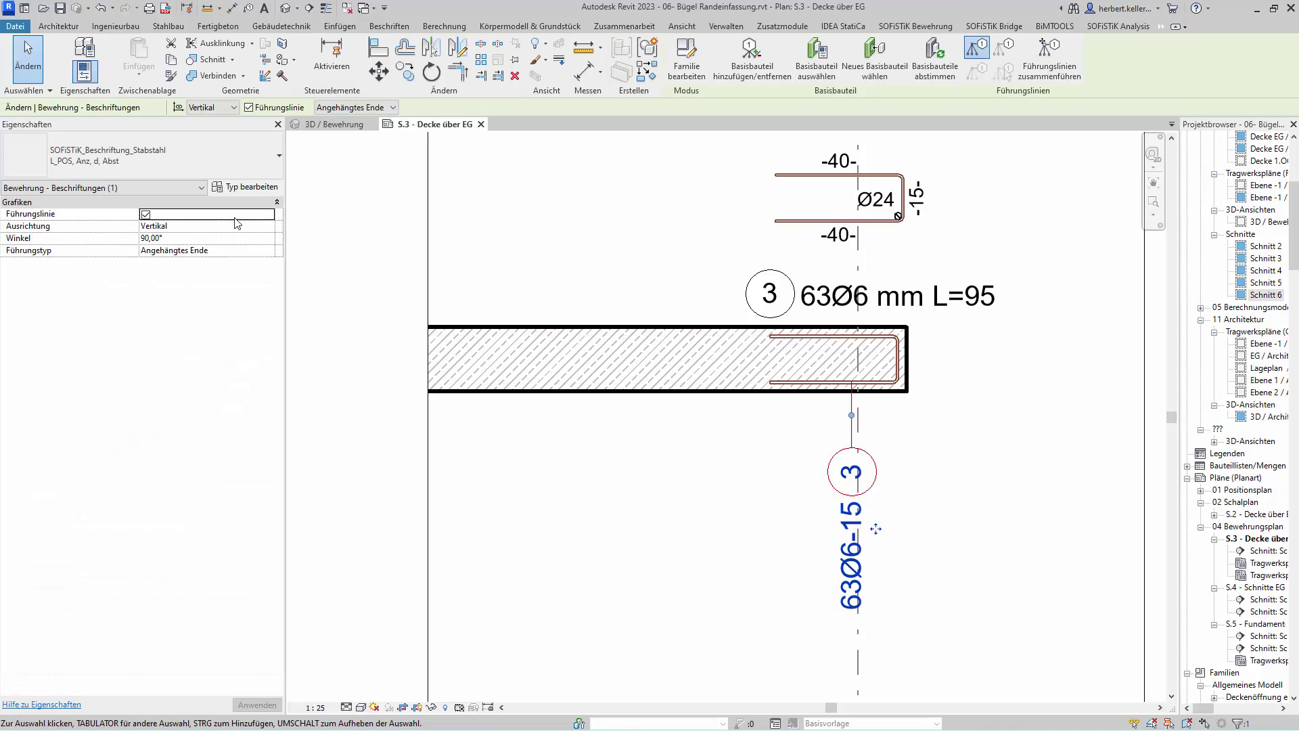
click(270, 227)
click(169, 238)
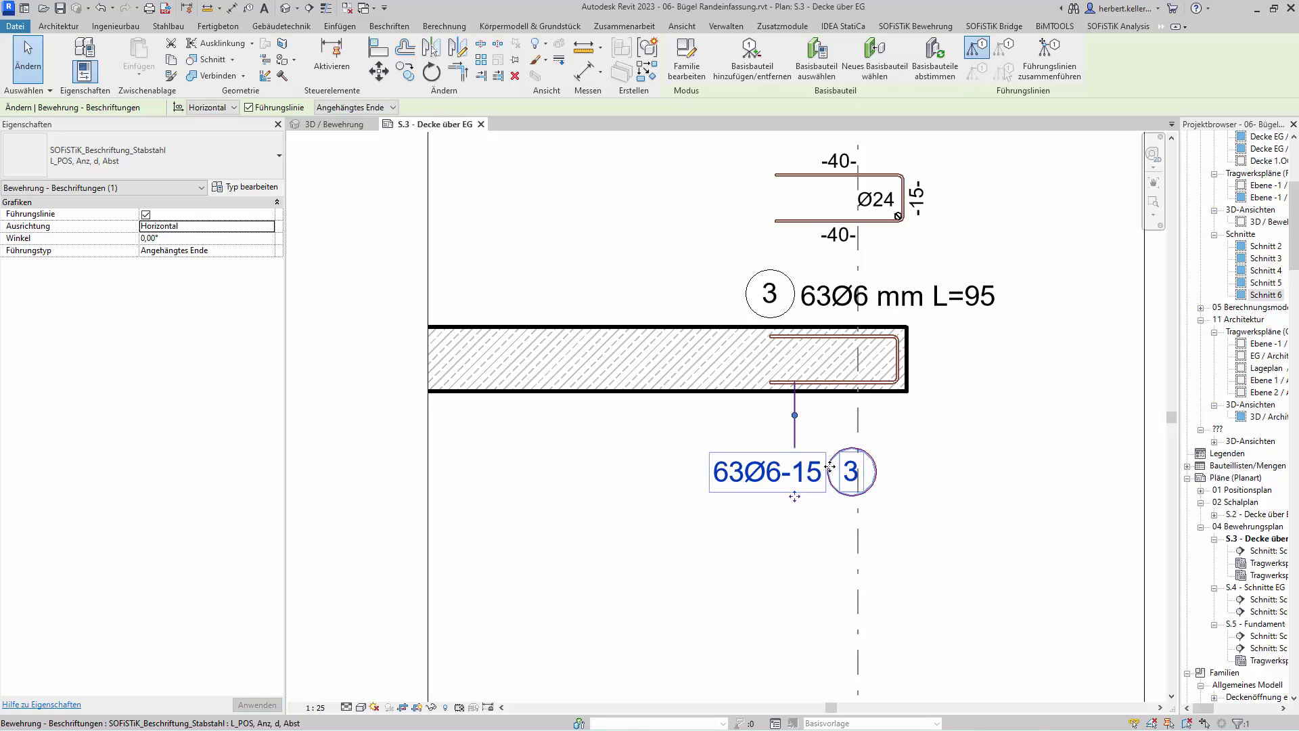
Move the 3 63Ø6-15 tag left below the slab, its leader dropping vertically from the stirrup.
drag(815, 466, 667, 476)
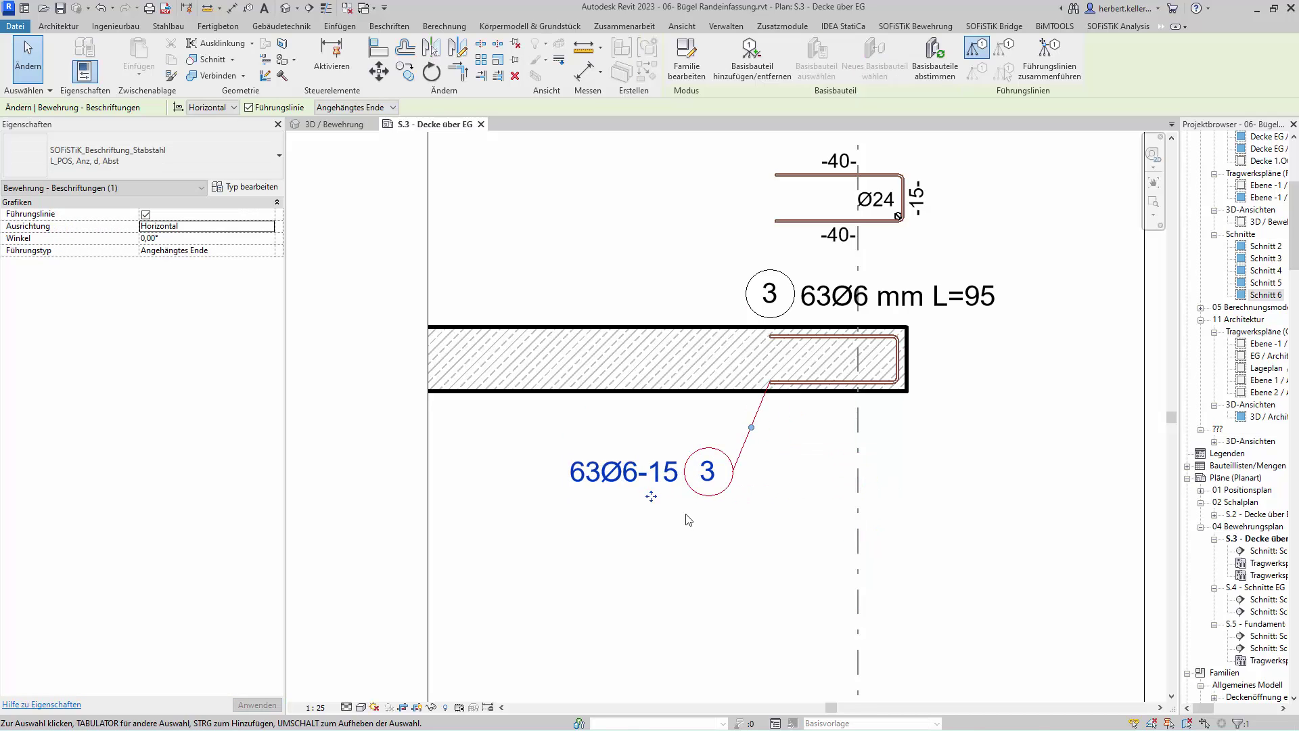
click(169, 156)
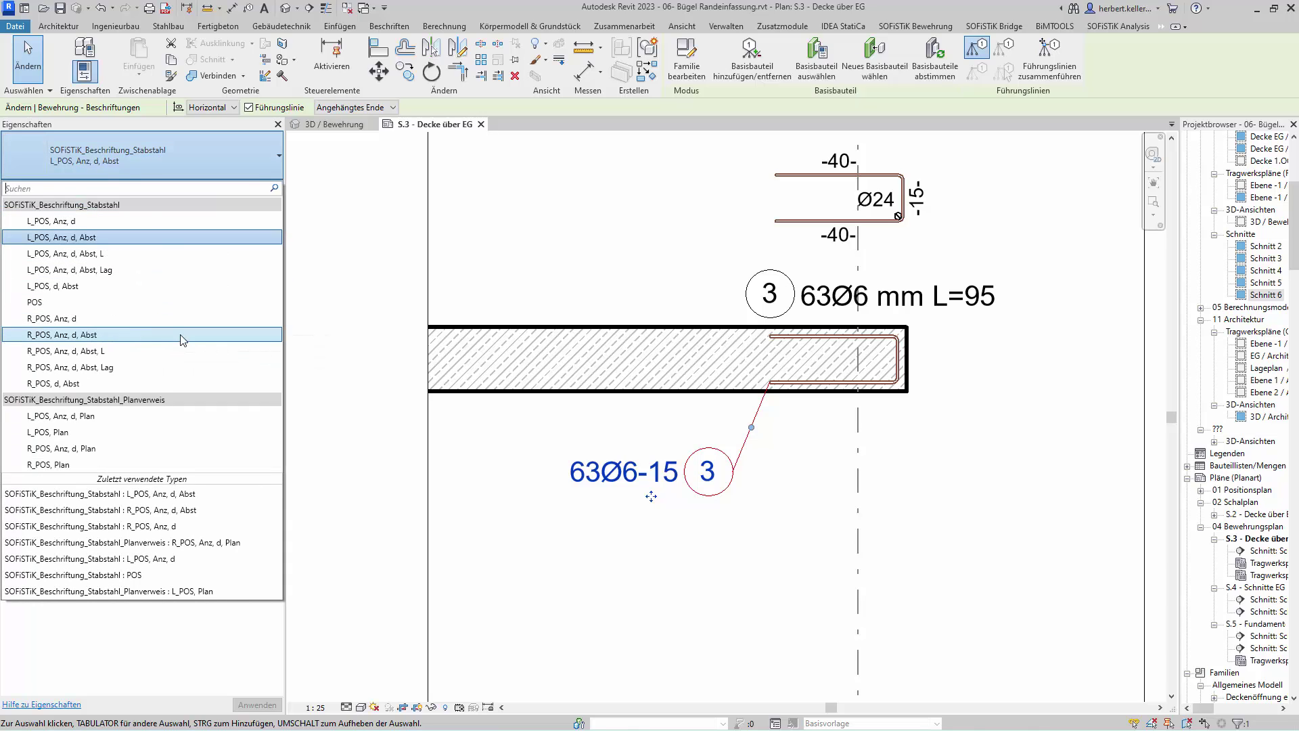
click(494, 388)
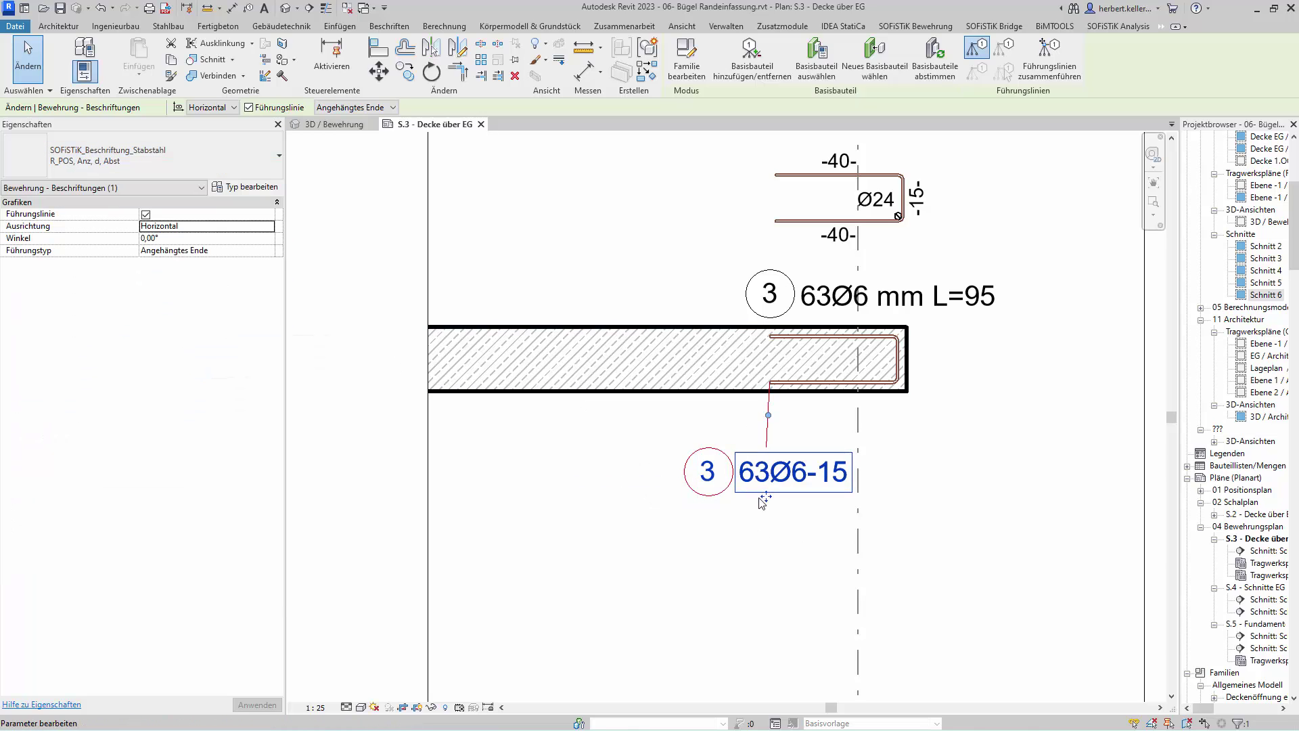
drag(766, 496, 687, 496)
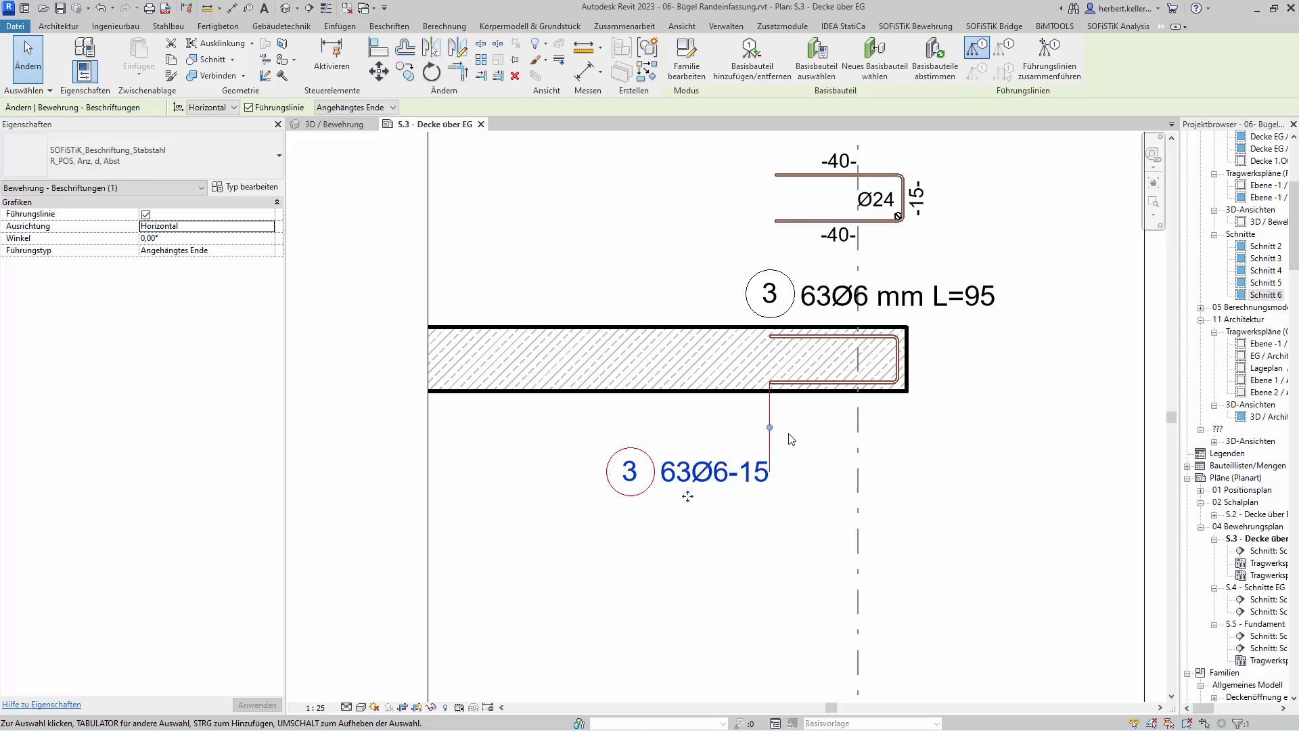
drag(769, 427, 817, 427)
click(824, 486)
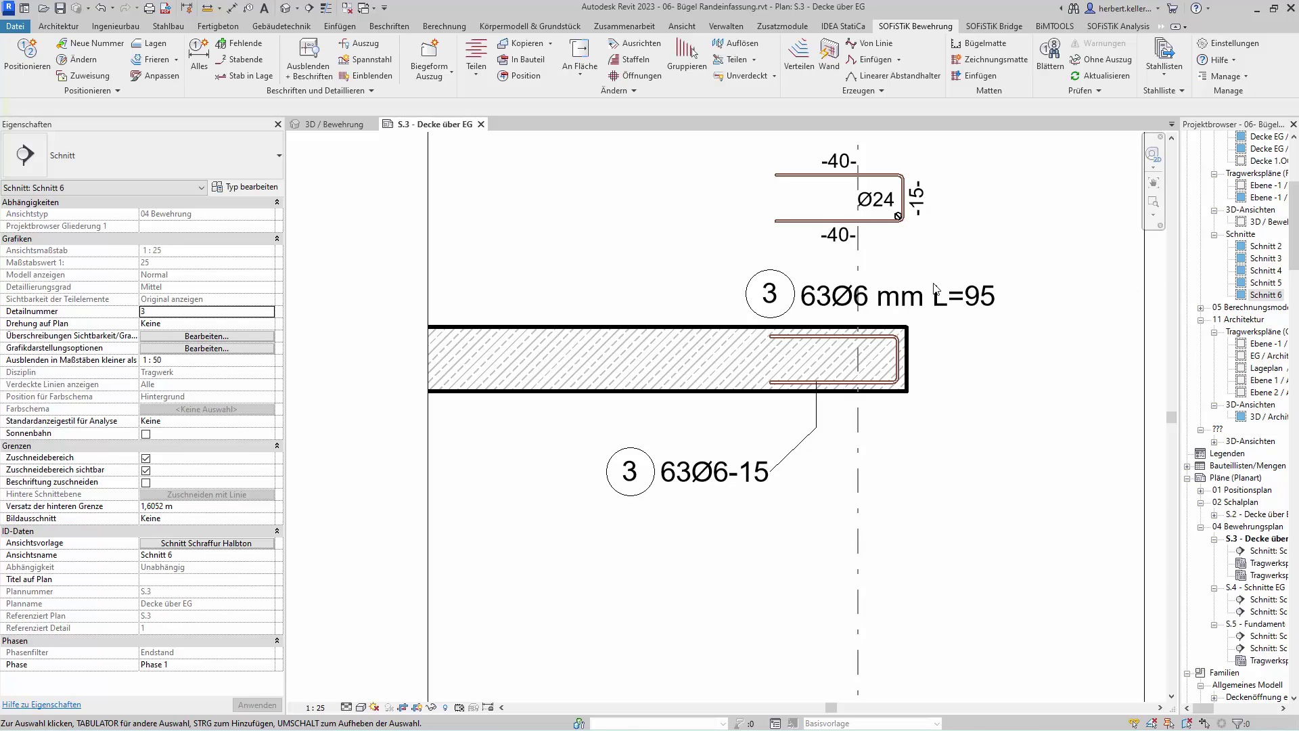
scroll(936, 289, up, 1)
scroll(936, 289, up, 1)
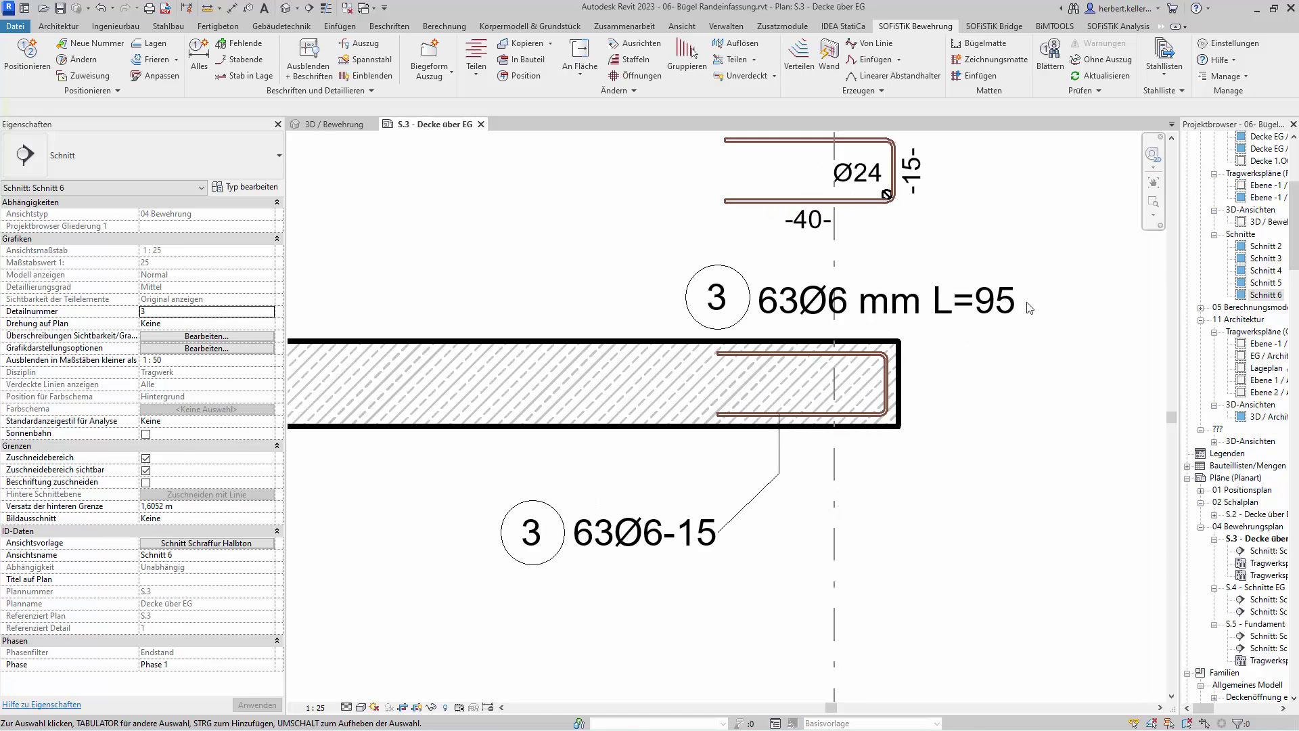
Start slab rebar as a straight ø12 bar, perpendicular to cover, with single (Einzeln) layout.
click(901, 400)
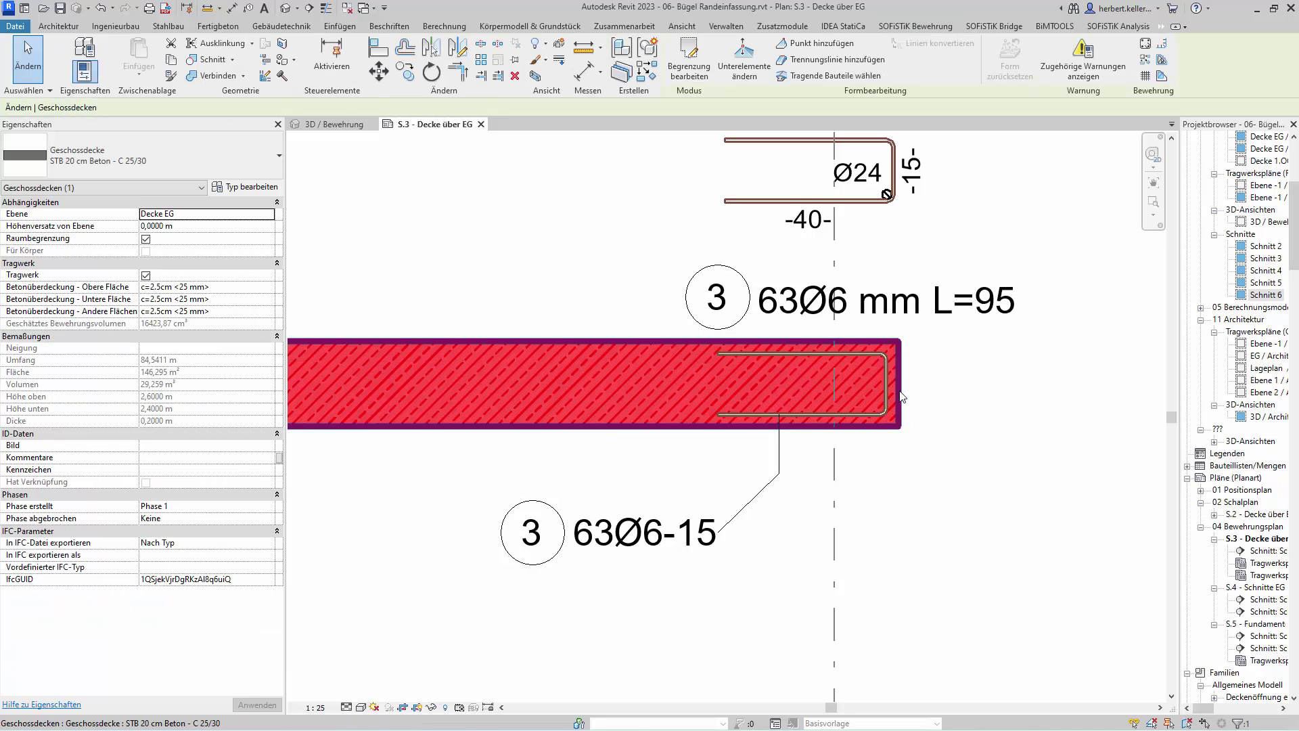
click(1144, 45)
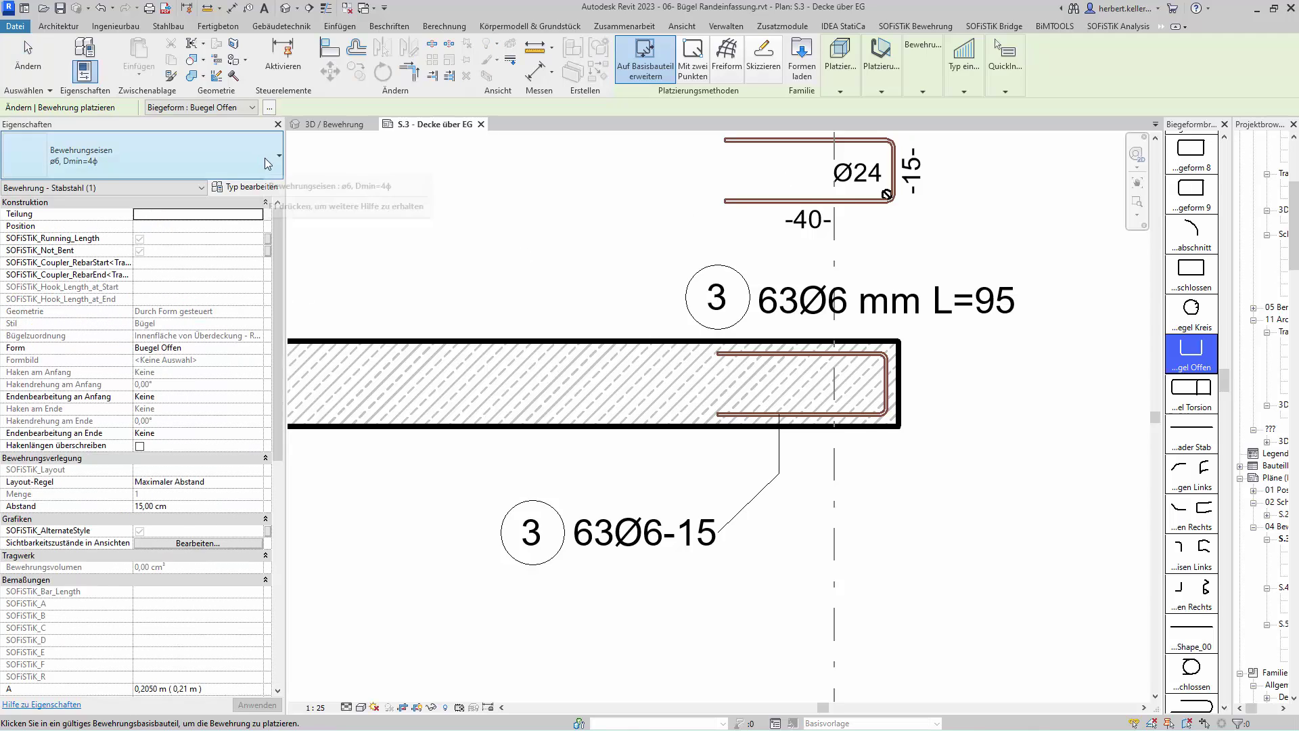
click(1197, 435)
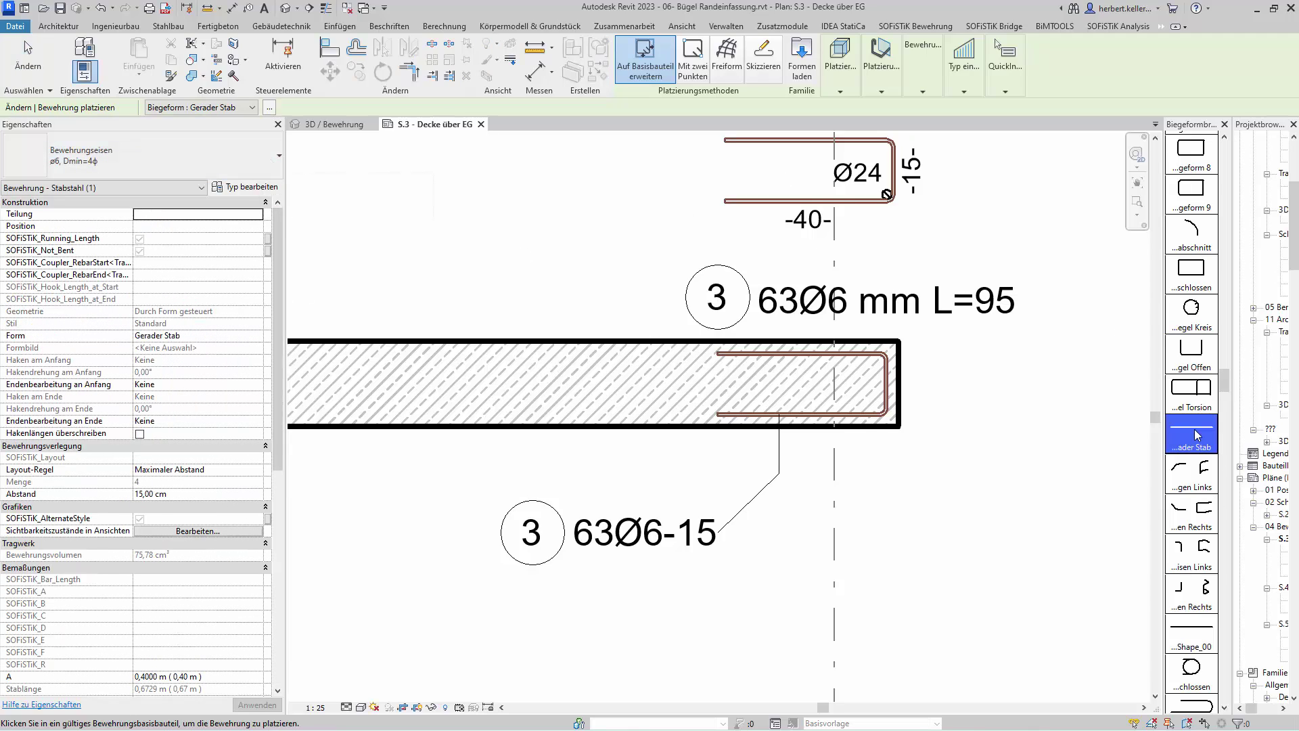
click(878, 90)
click(1006, 122)
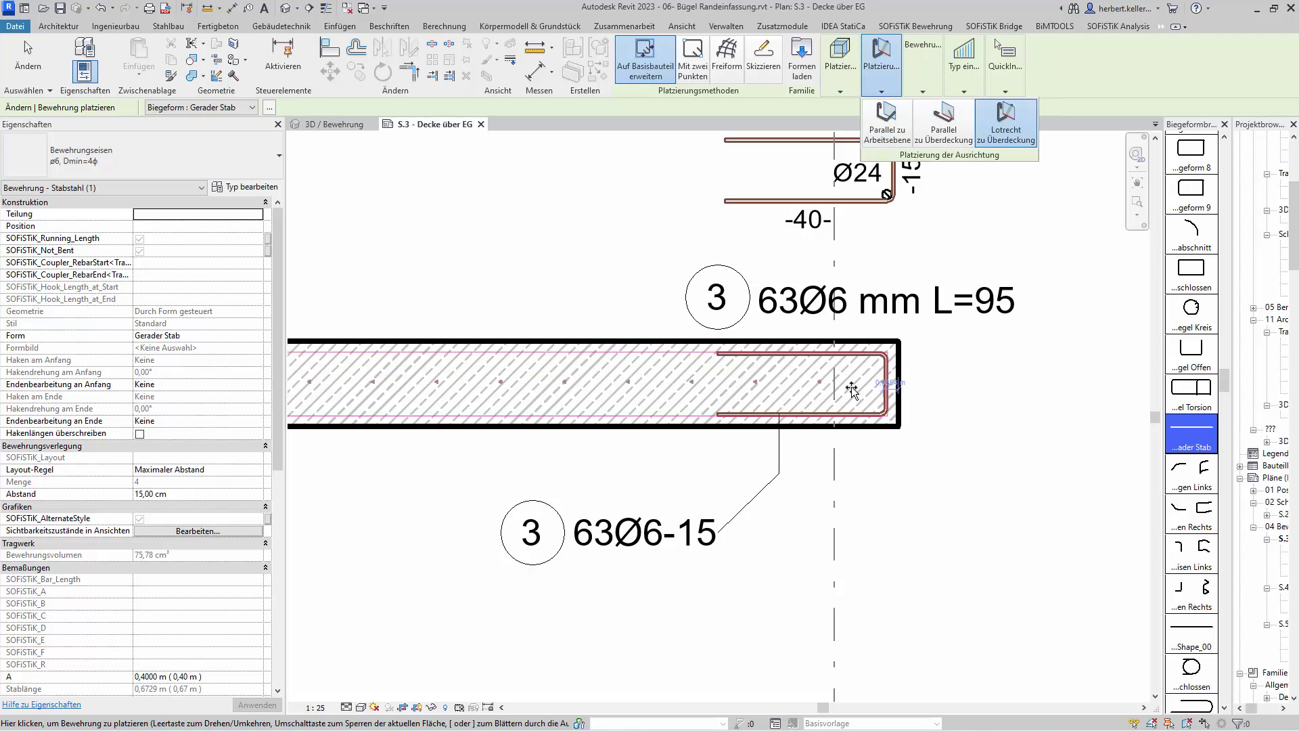
click(250, 165)
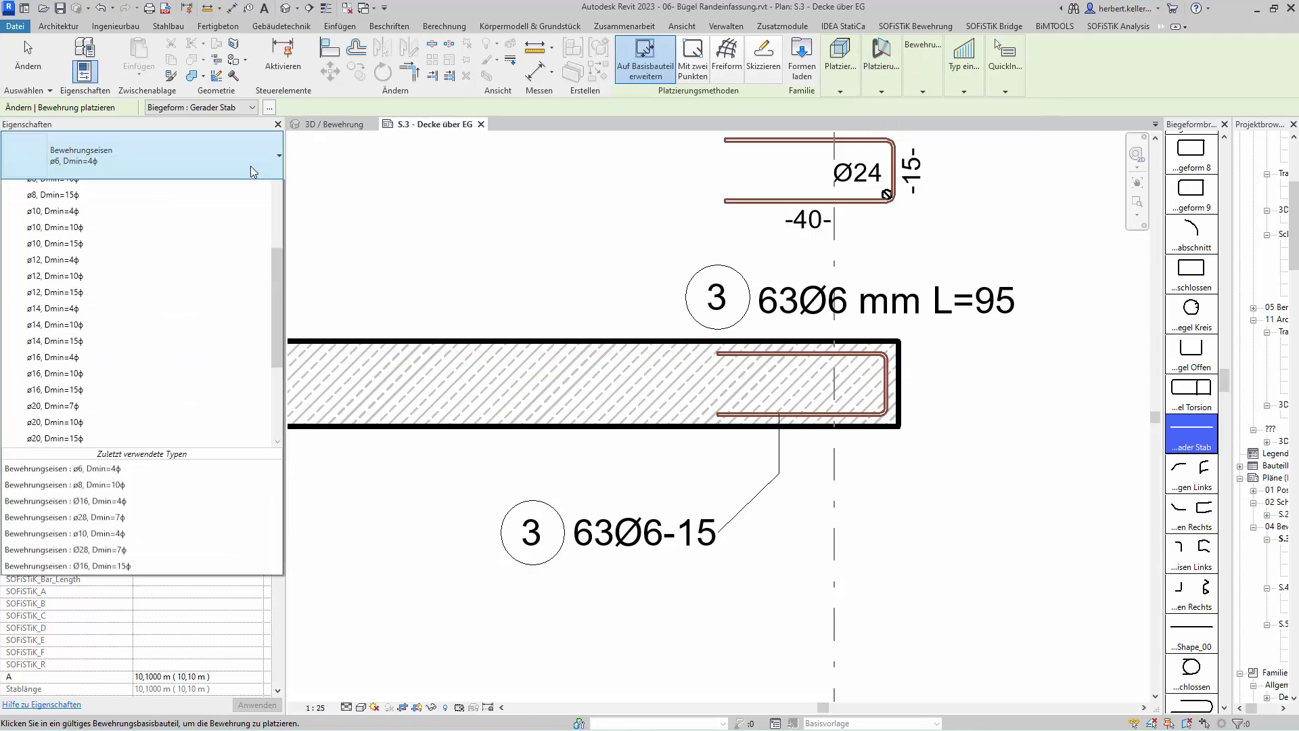
click(181, 360)
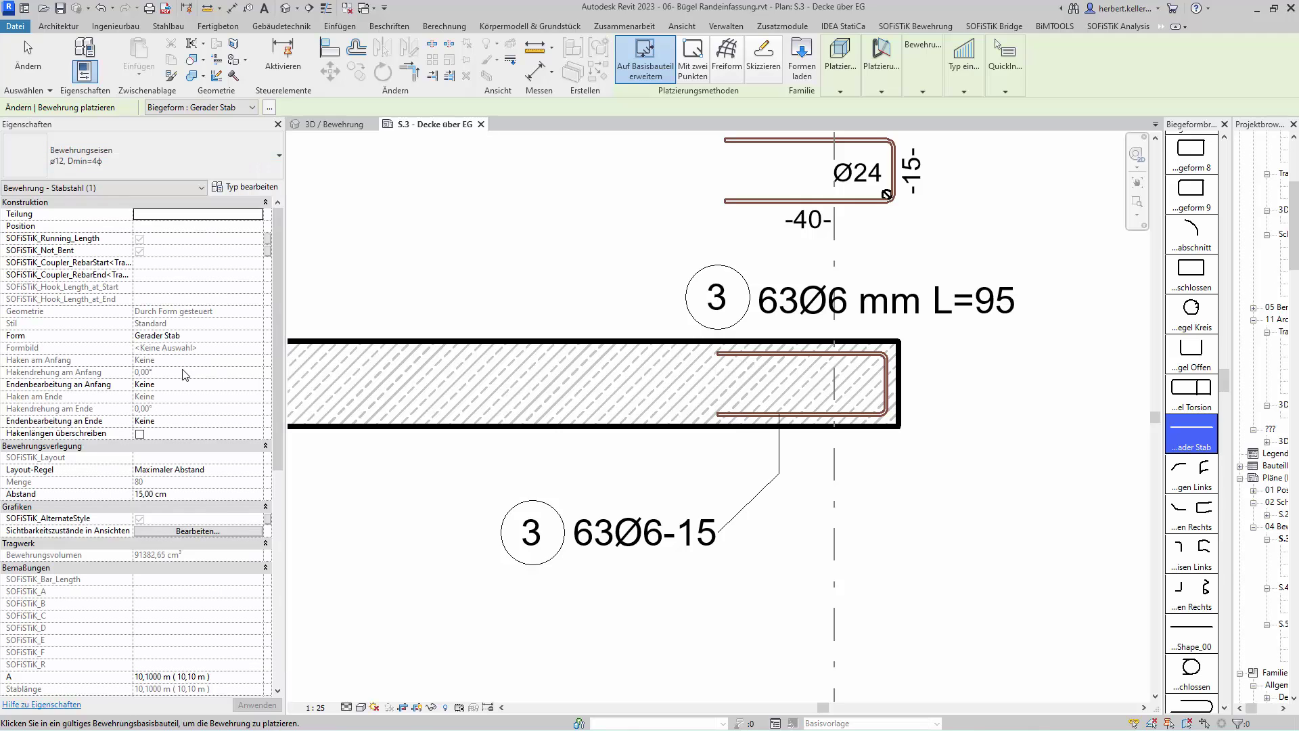
click(258, 469)
click(259, 473)
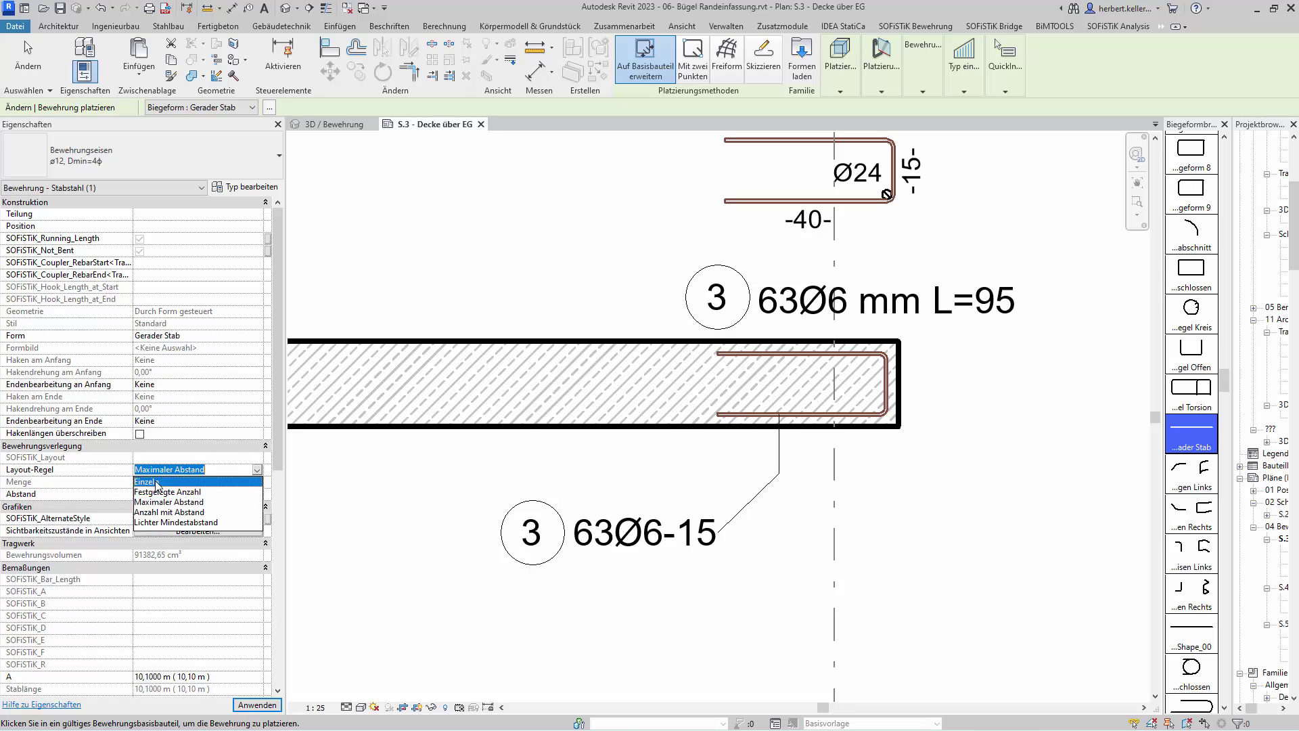
click(181, 482)
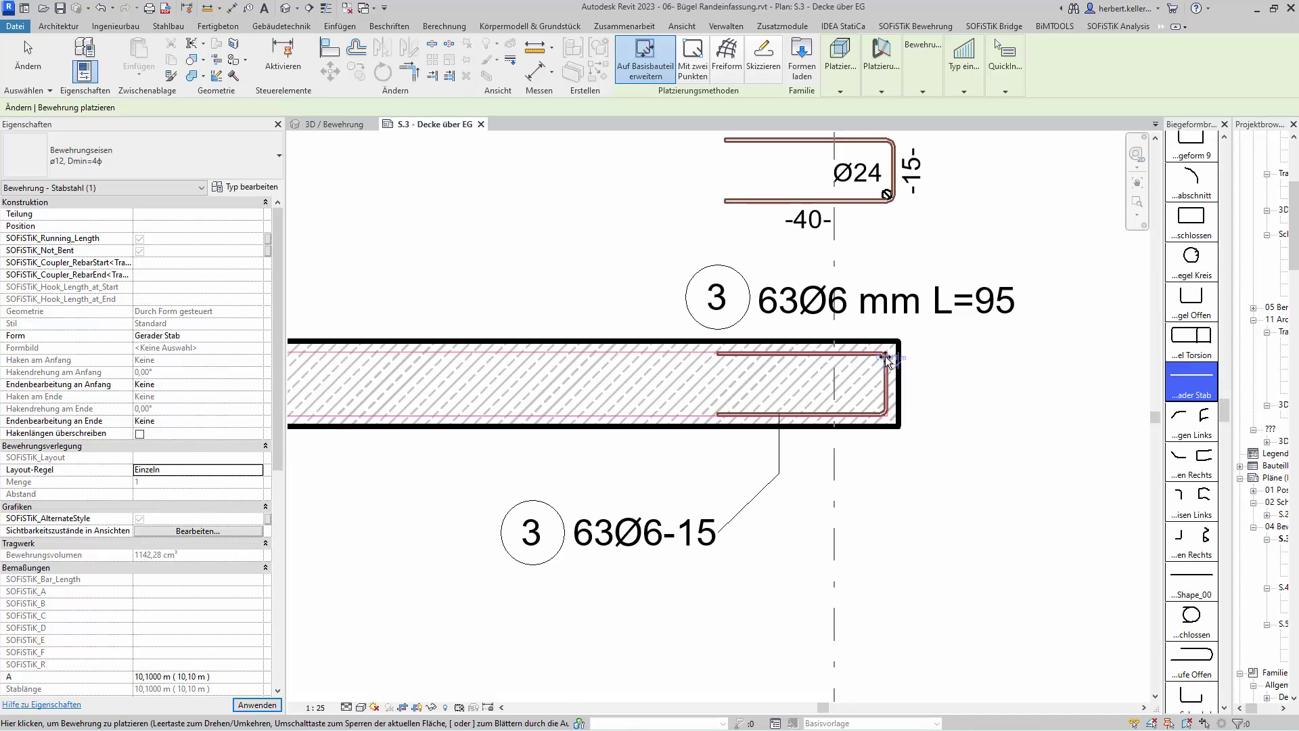
Place single ø12 bars in the top-right and bottom-right inner corners of the U-stirrup.
scroll(856, 362, up, 2)
scroll(857, 362, up, 2)
scroll(856, 366, up, 3)
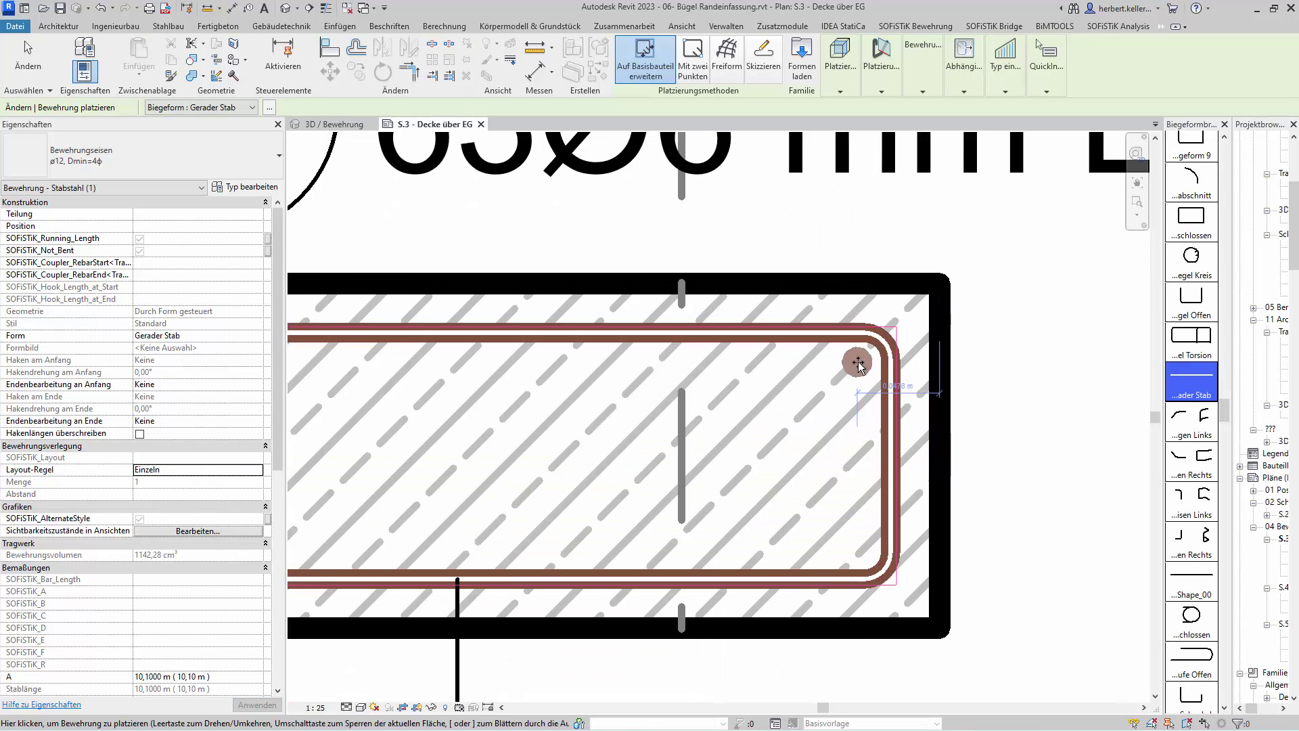
click(862, 362)
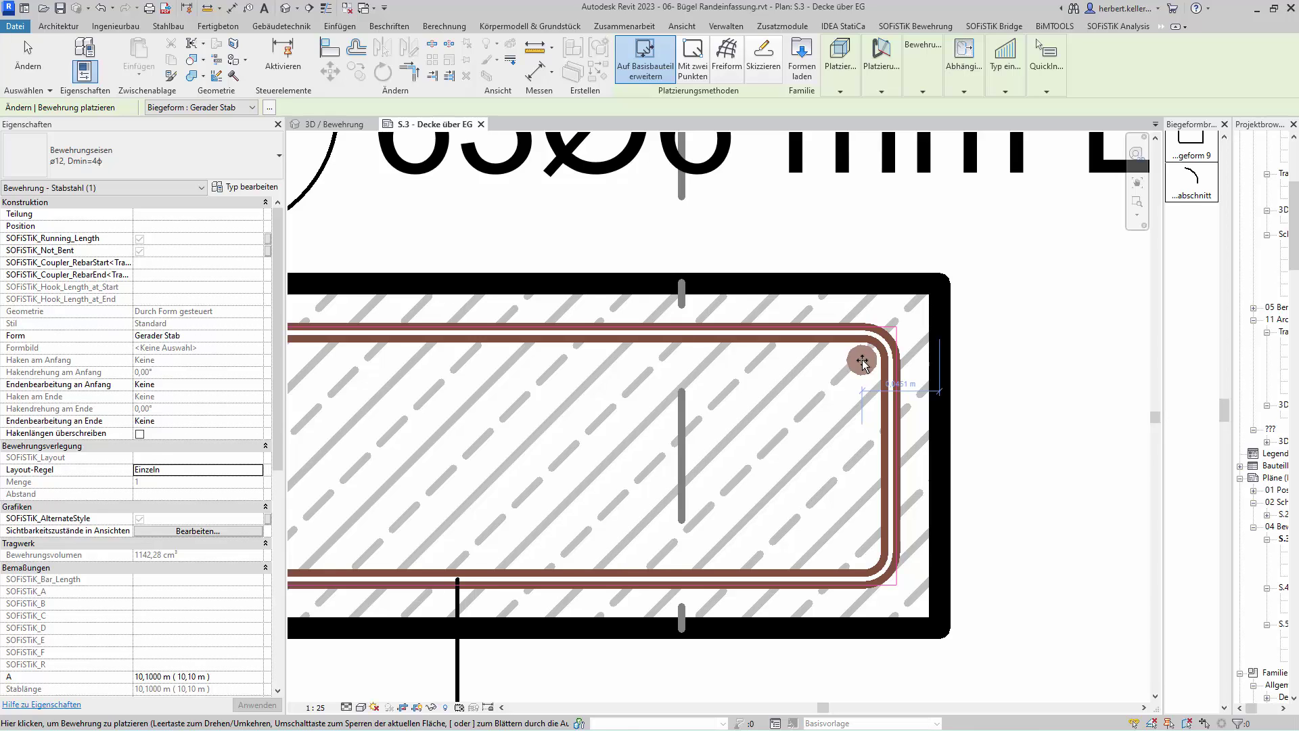
click(861, 553)
key(Escape)
key(Escape)
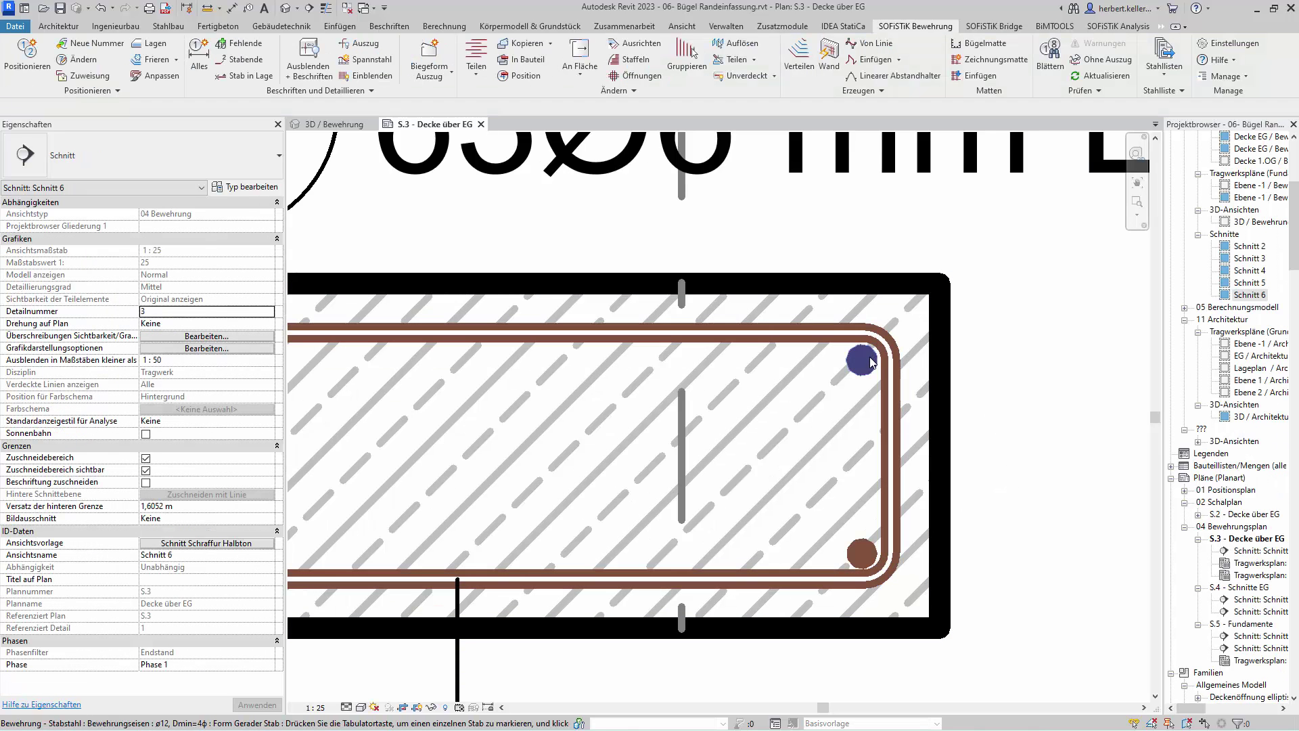
click(870, 362)
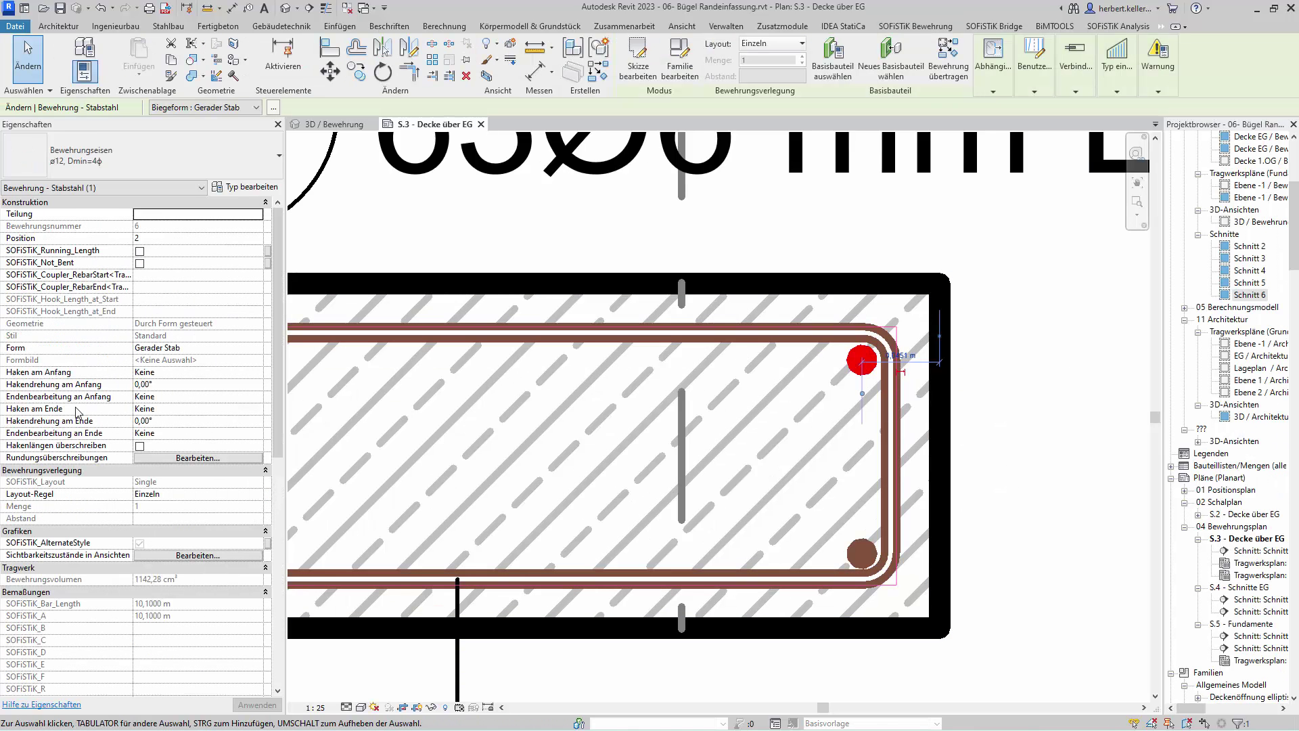
Set the top corner bar's SOFiSTiK_Layer to T1.
scroll(122, 423, down, 6)
scroll(166, 433, down, 4)
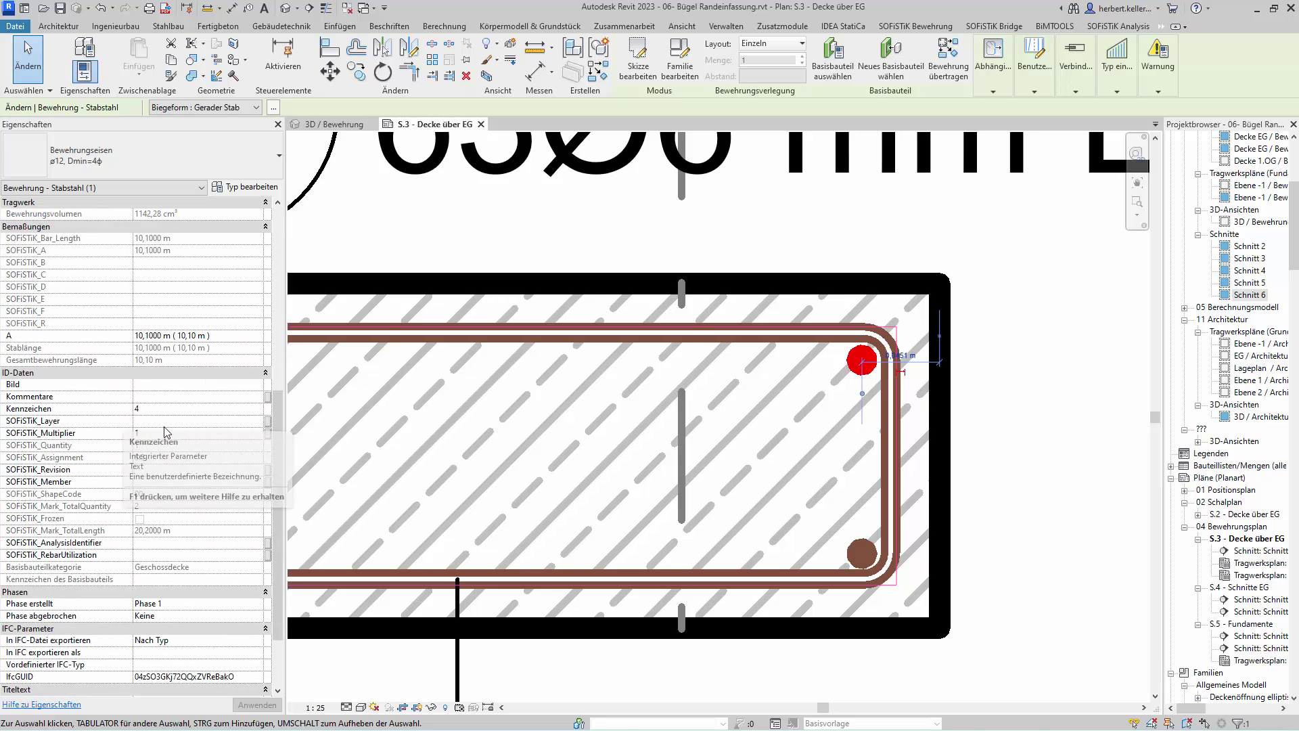
click(170, 421)
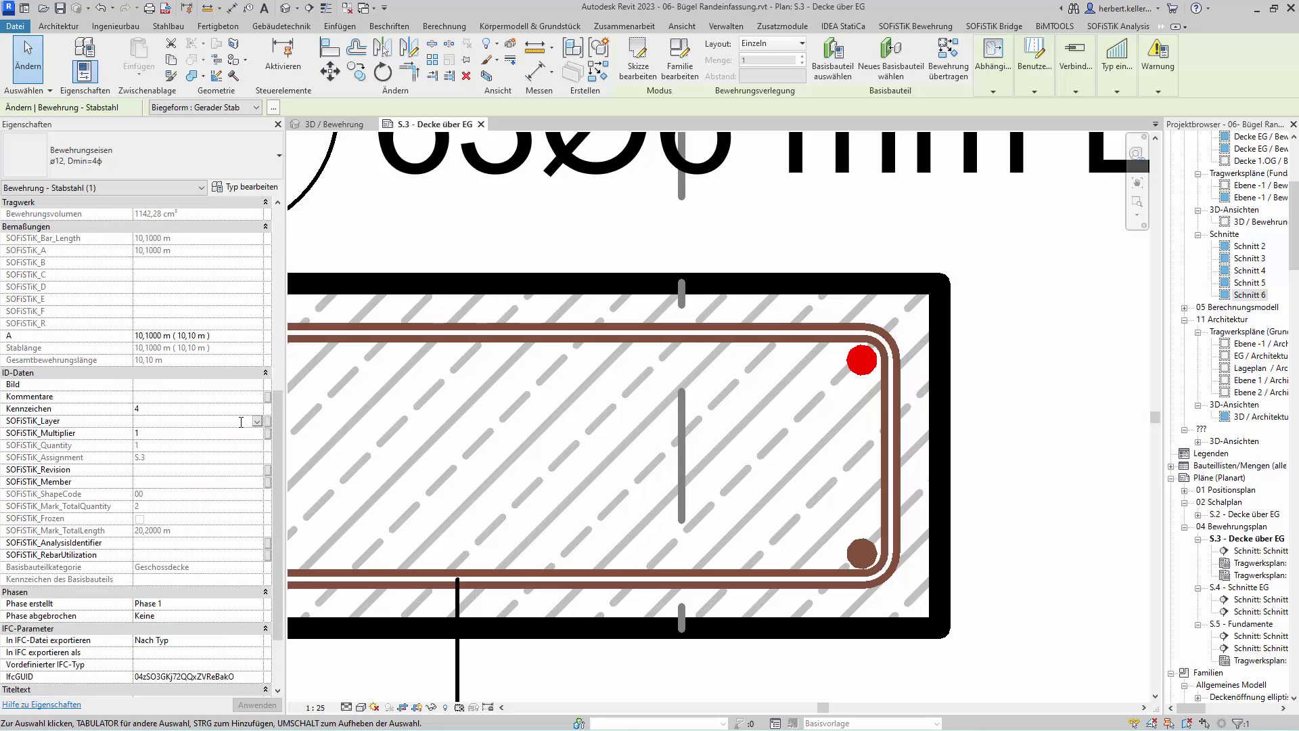
text(T1)
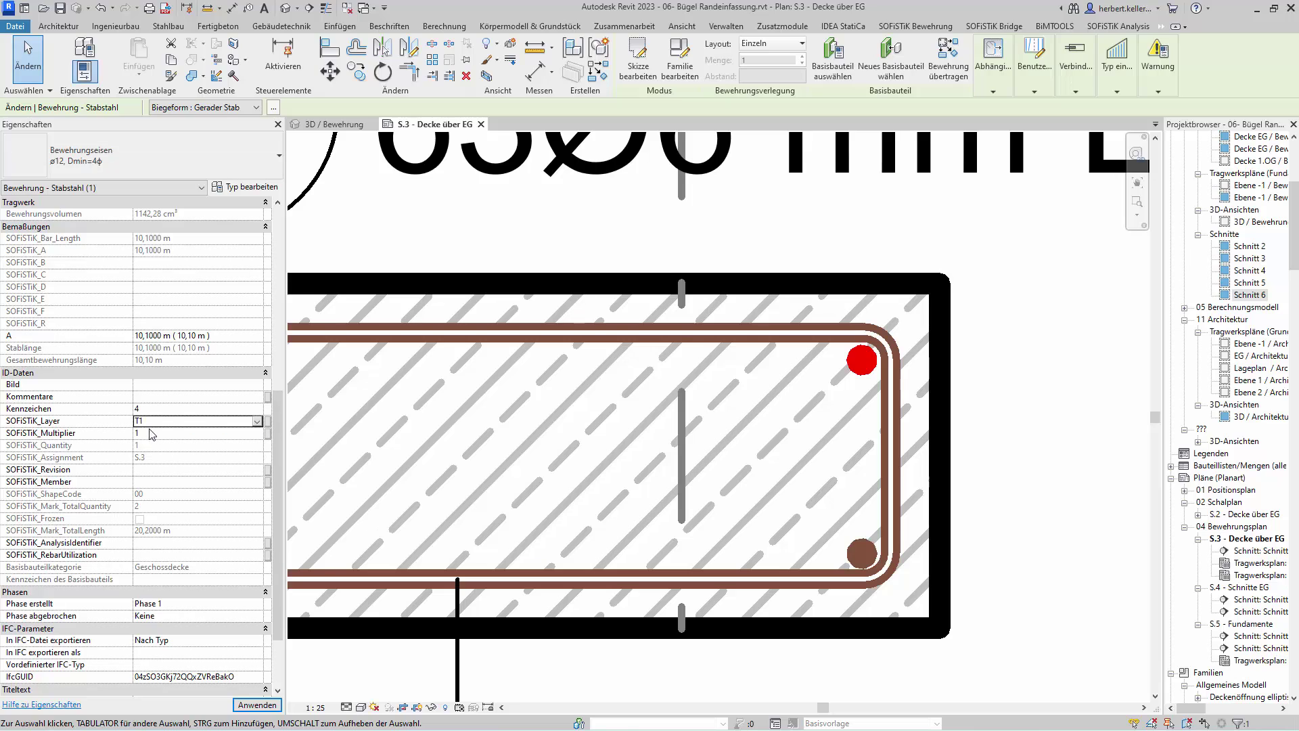
click(1125, 521)
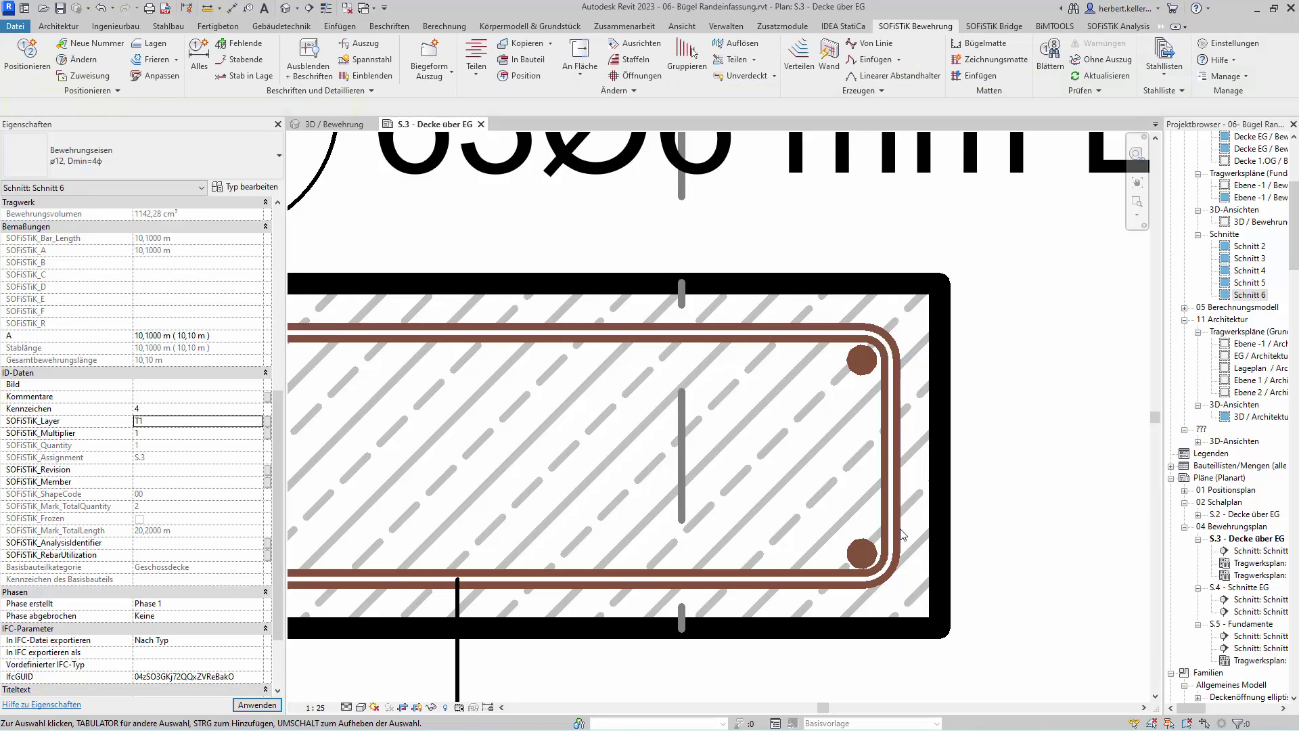
Set the bottom corner bar's SOFiSTiK_Layer to B1.
click(868, 554)
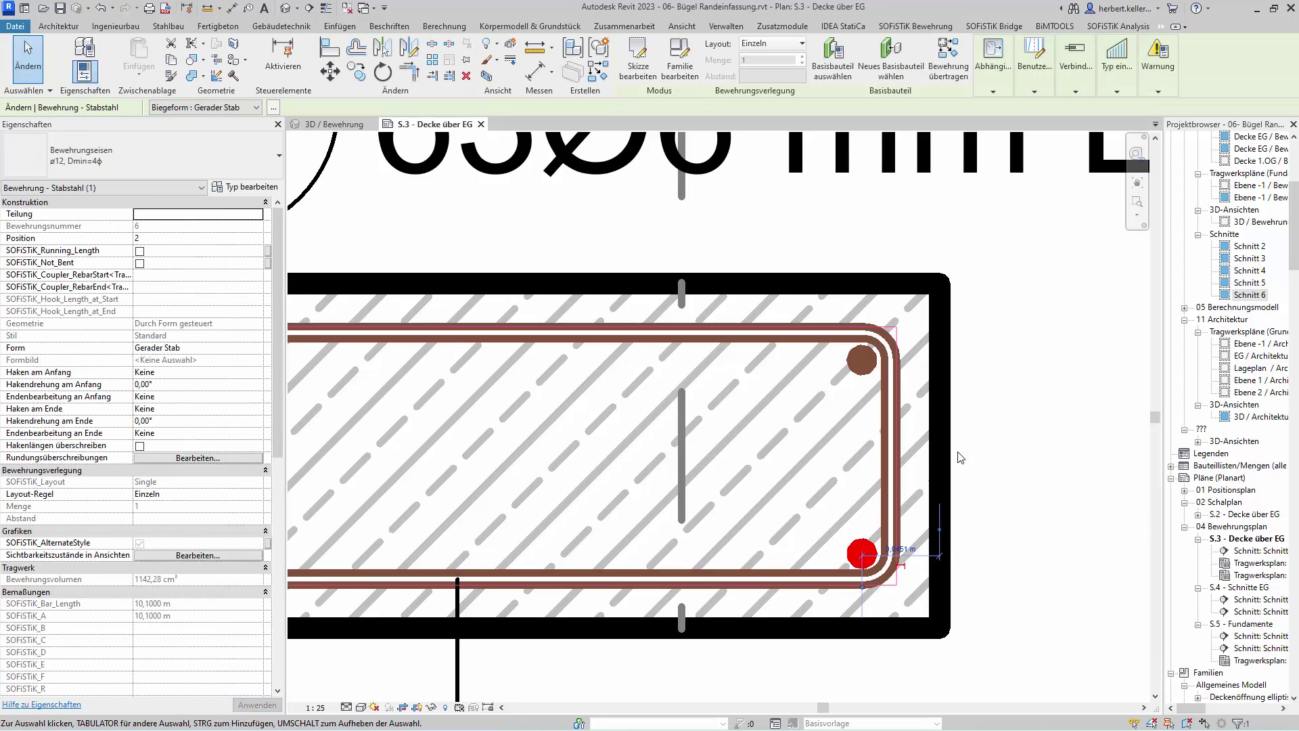
scroll(151, 457, down, 3)
scroll(151, 457, down, 5)
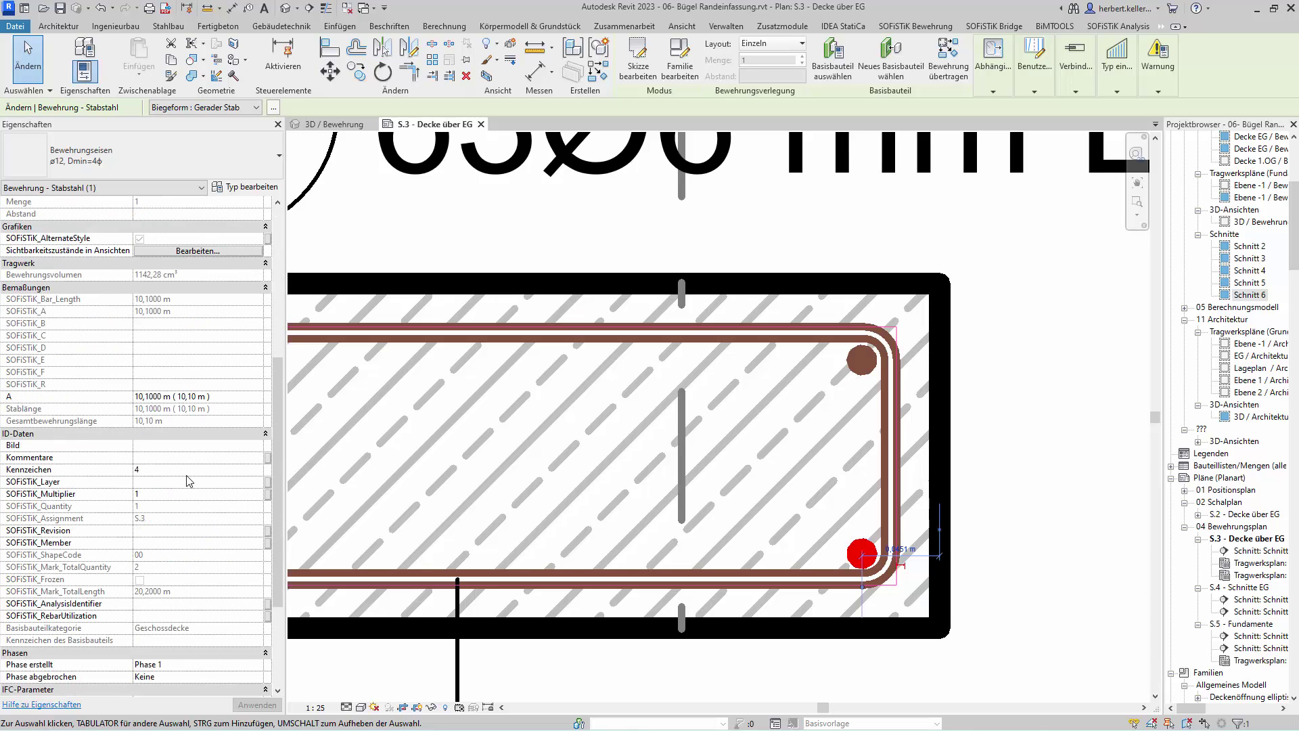
click(182, 482)
text(B)
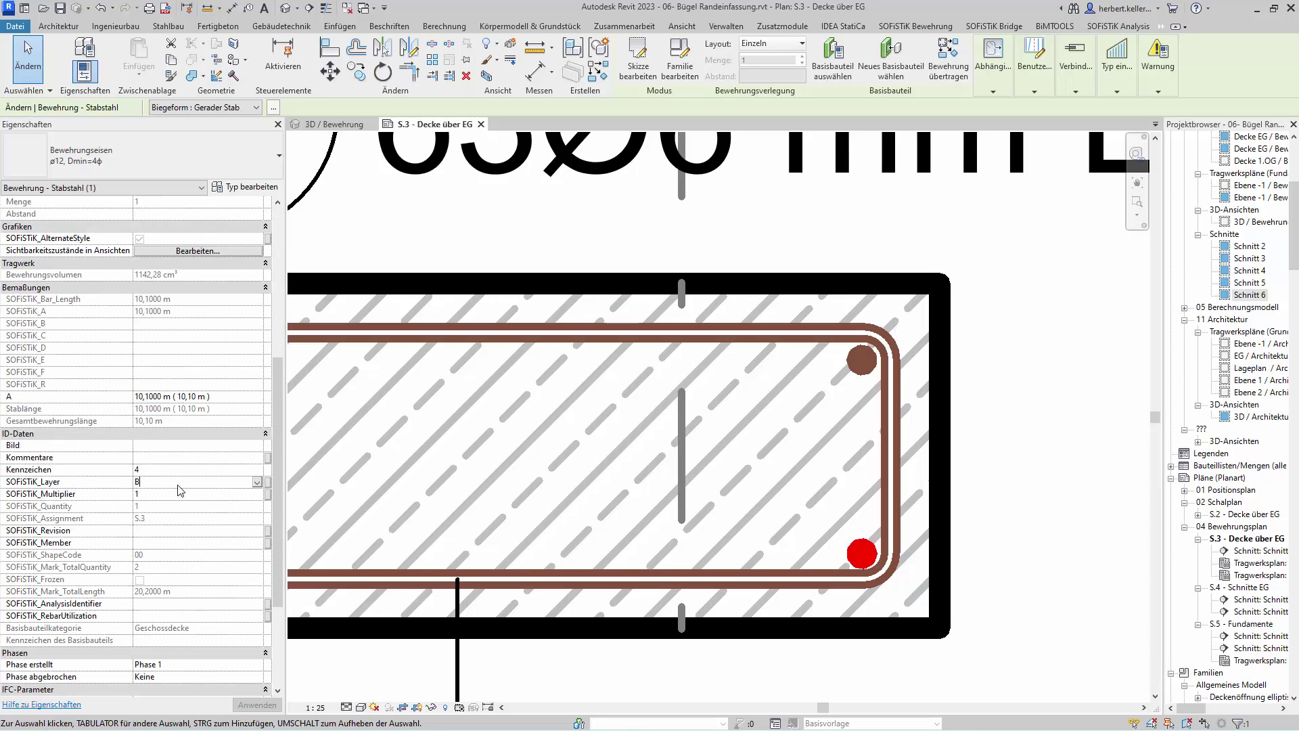
text(1)
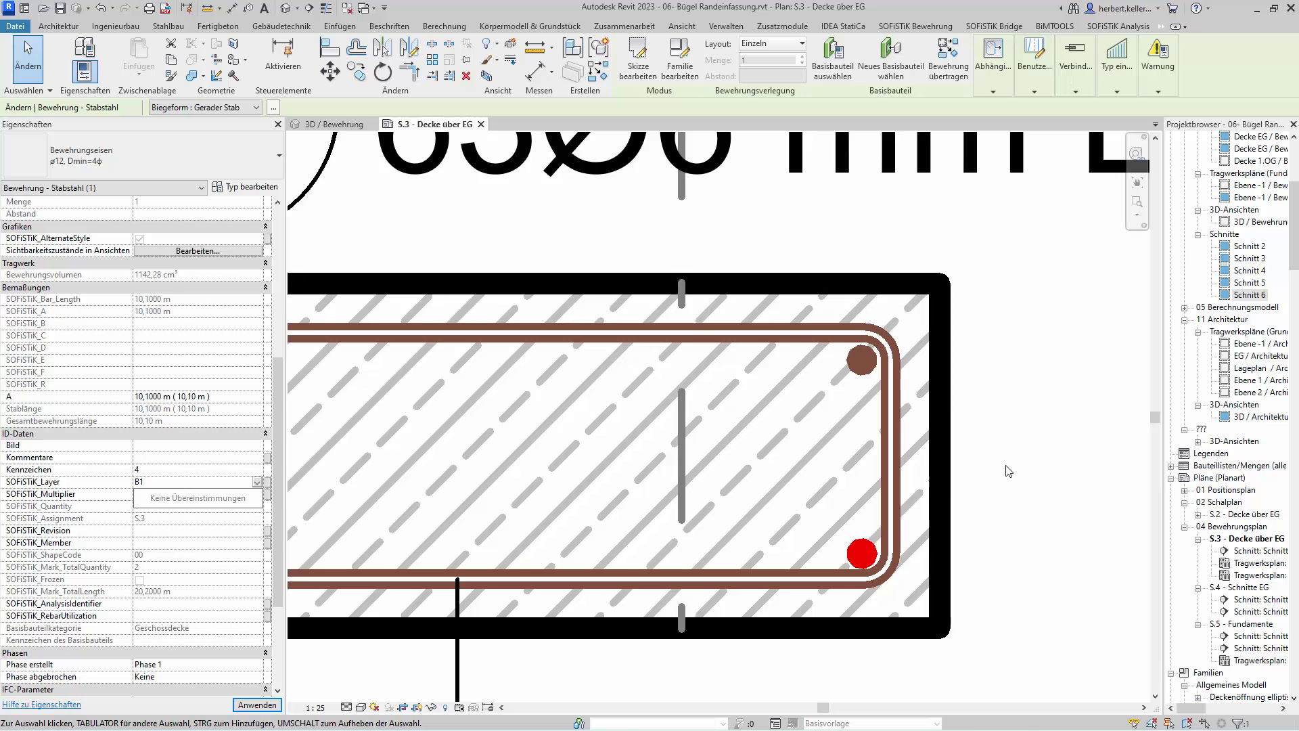
key(Return)
scroll(1099, 456, down, 3)
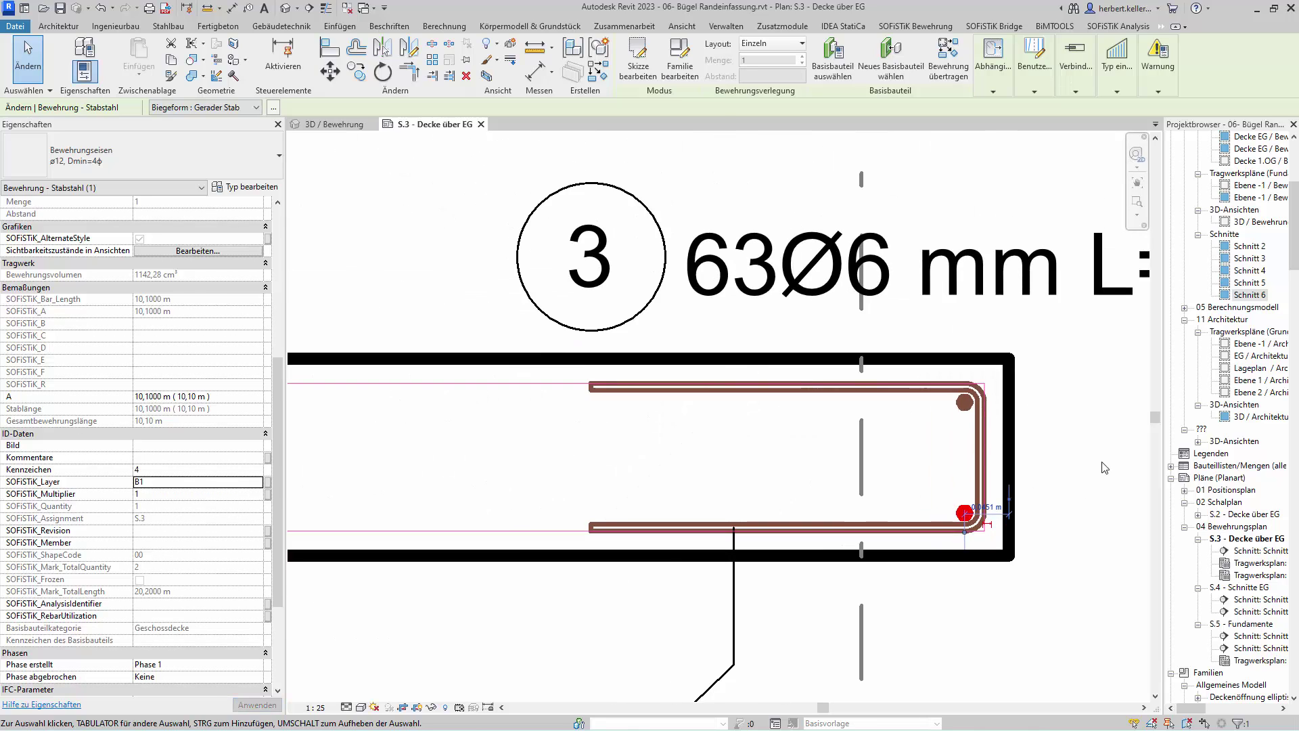
middle_drag(918, 631, 867, 629)
Tag both ø12 corner bars with Fehlende, giving position 4 tags reading 1Ø12.
click(919, 430)
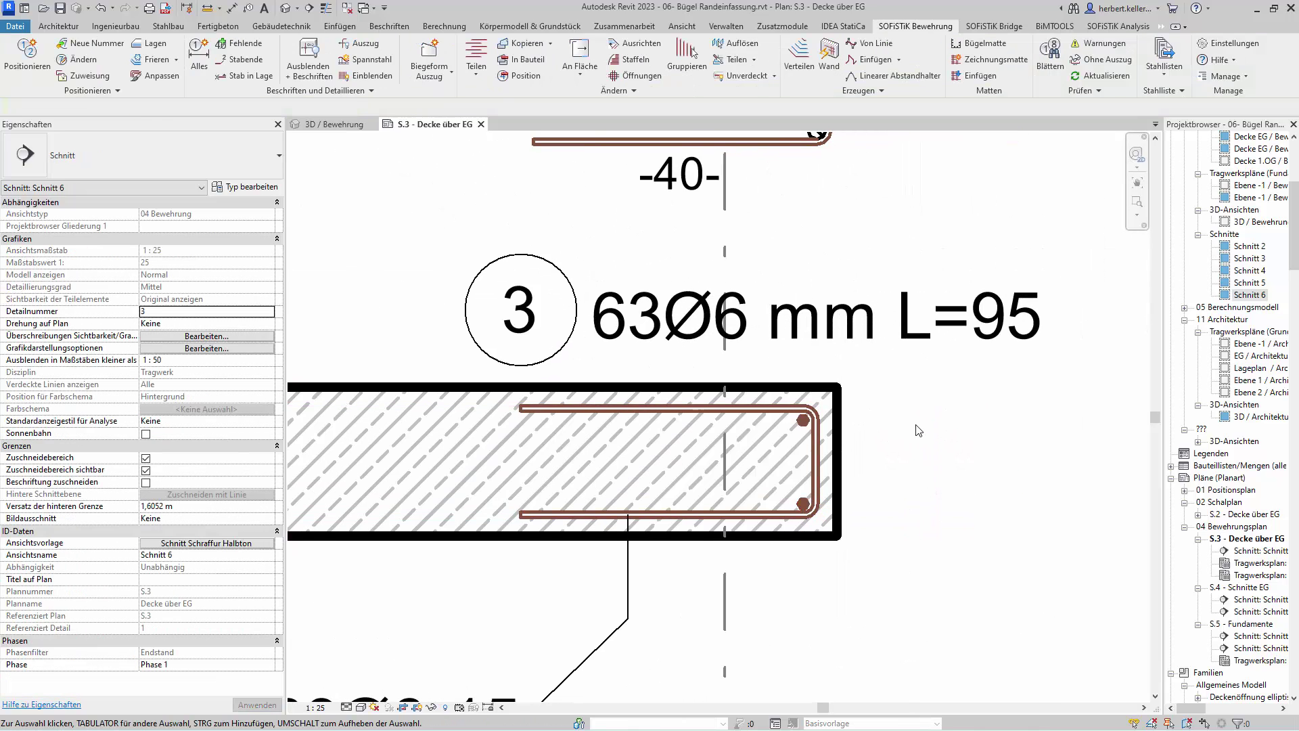
click(812, 505)
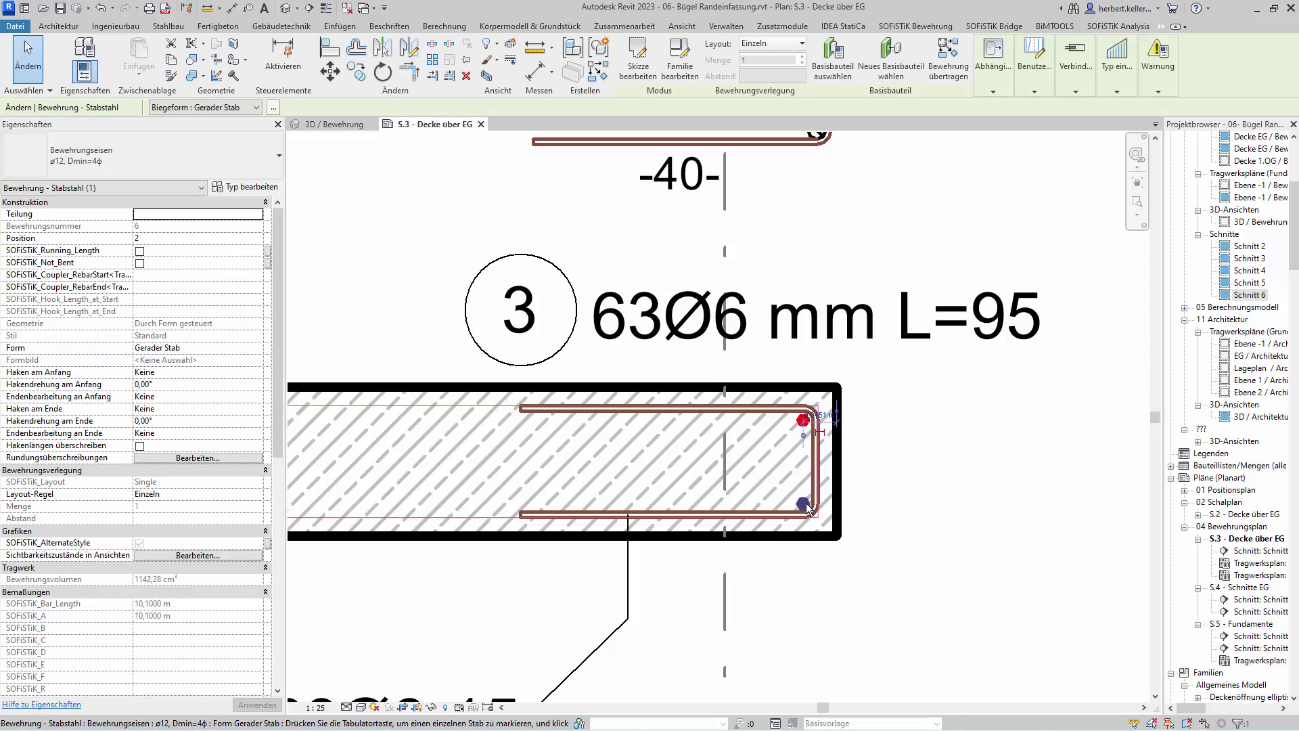
ctrl+click(834, 506)
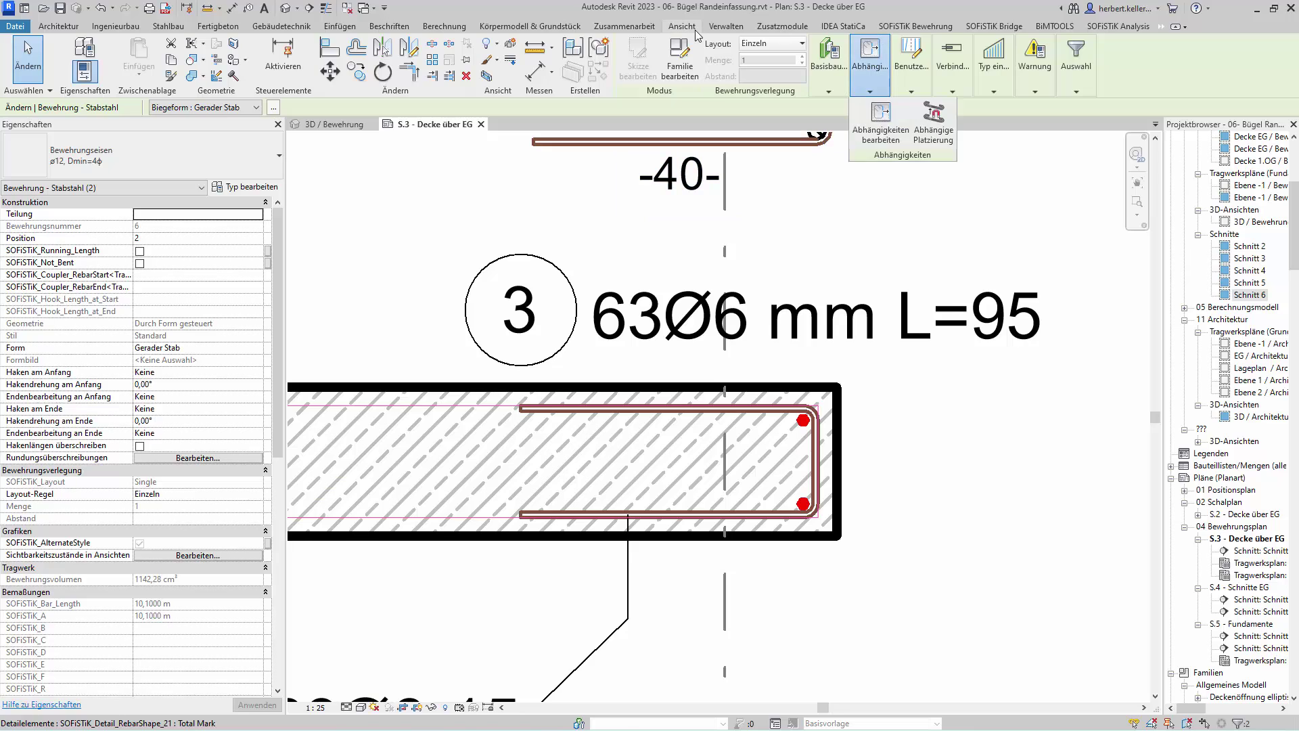
click(918, 28)
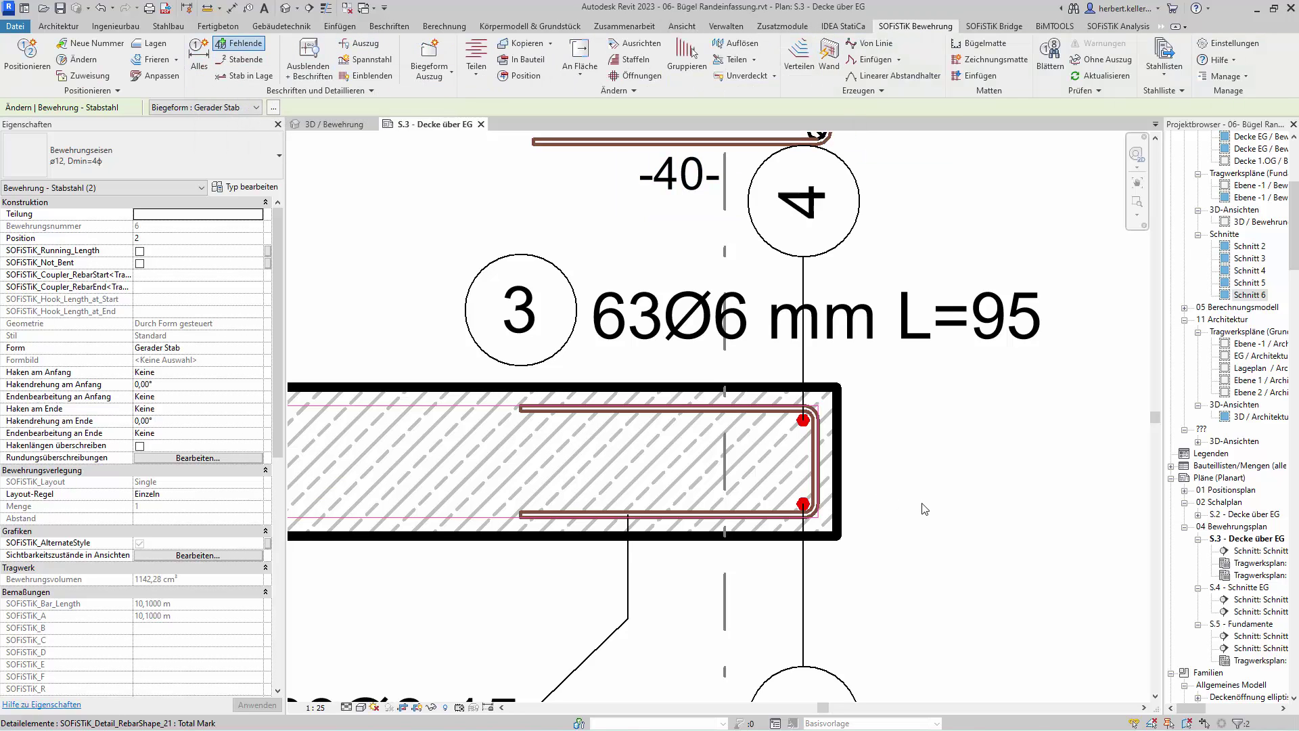
scroll(938, 454, down, 3)
scroll(938, 453, down, 1)
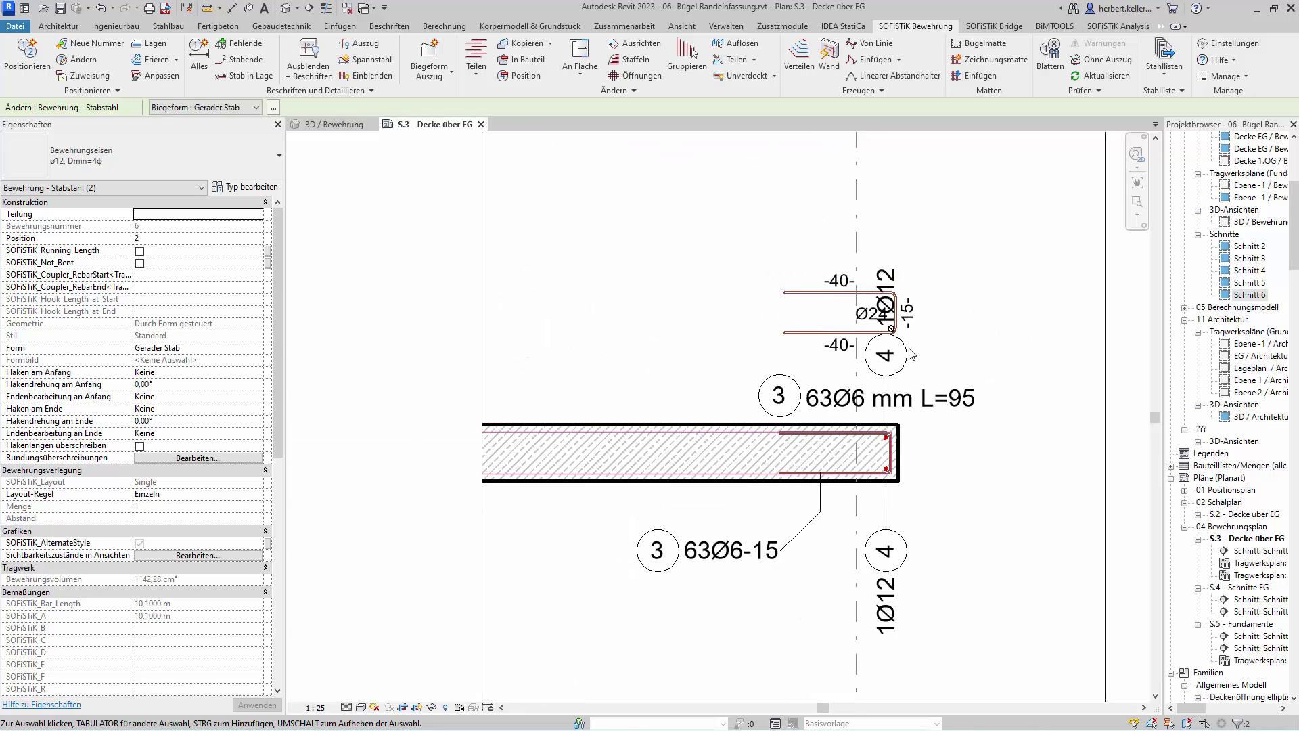
click(917, 325)
Make the upper 4 1Ø12 tag horizontal and move it beside the slab edge.
click(888, 316)
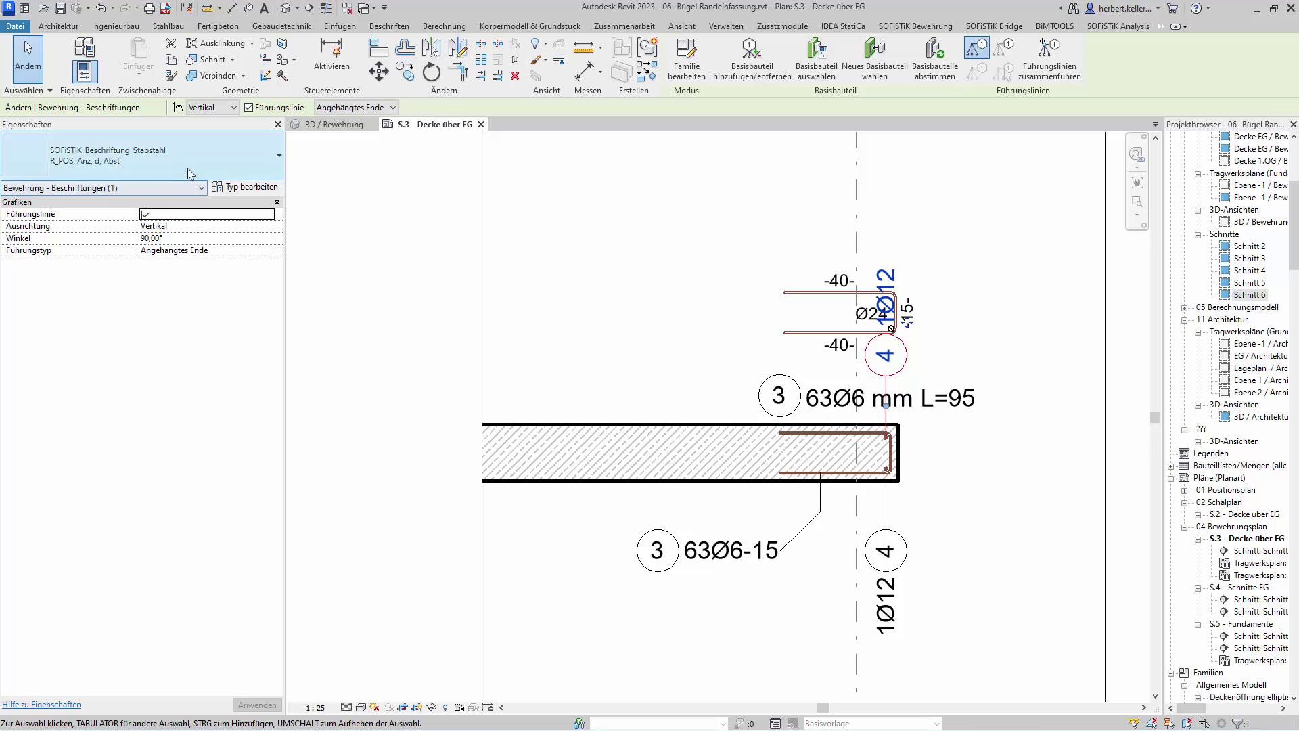
click(204, 226)
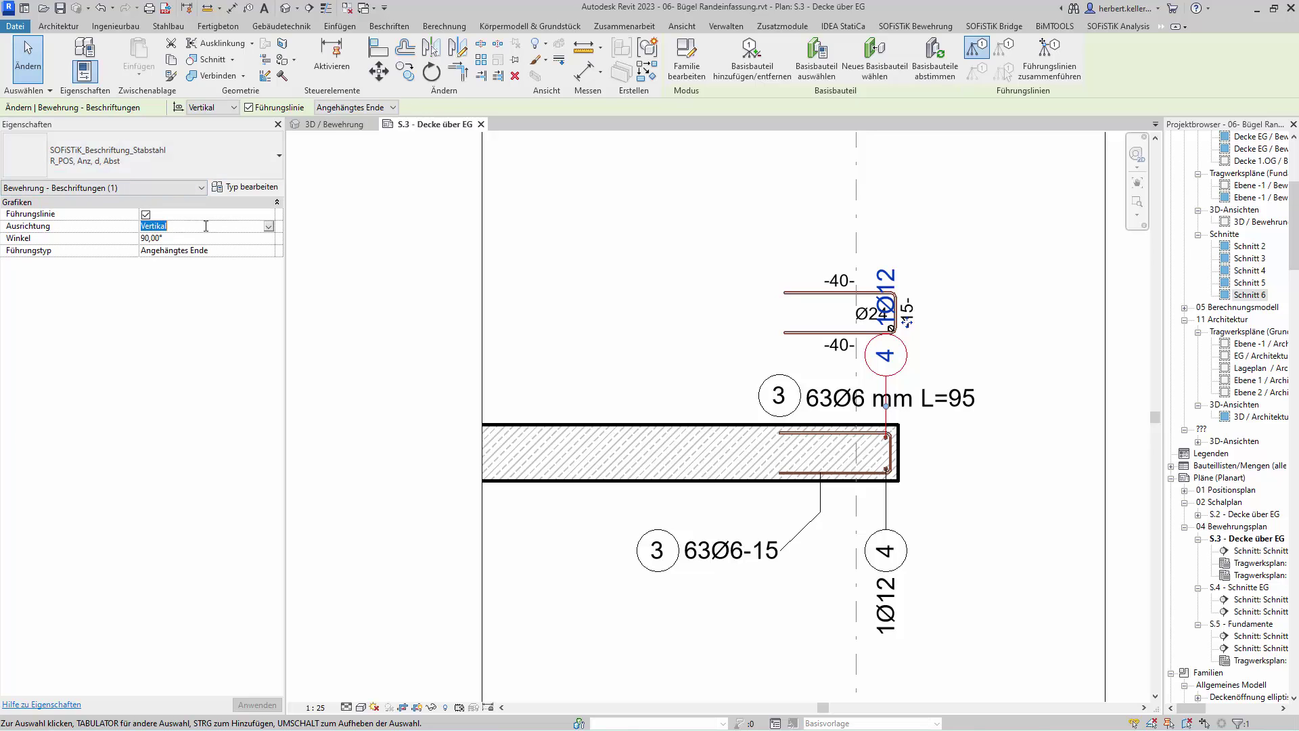
click(270, 232)
click(169, 250)
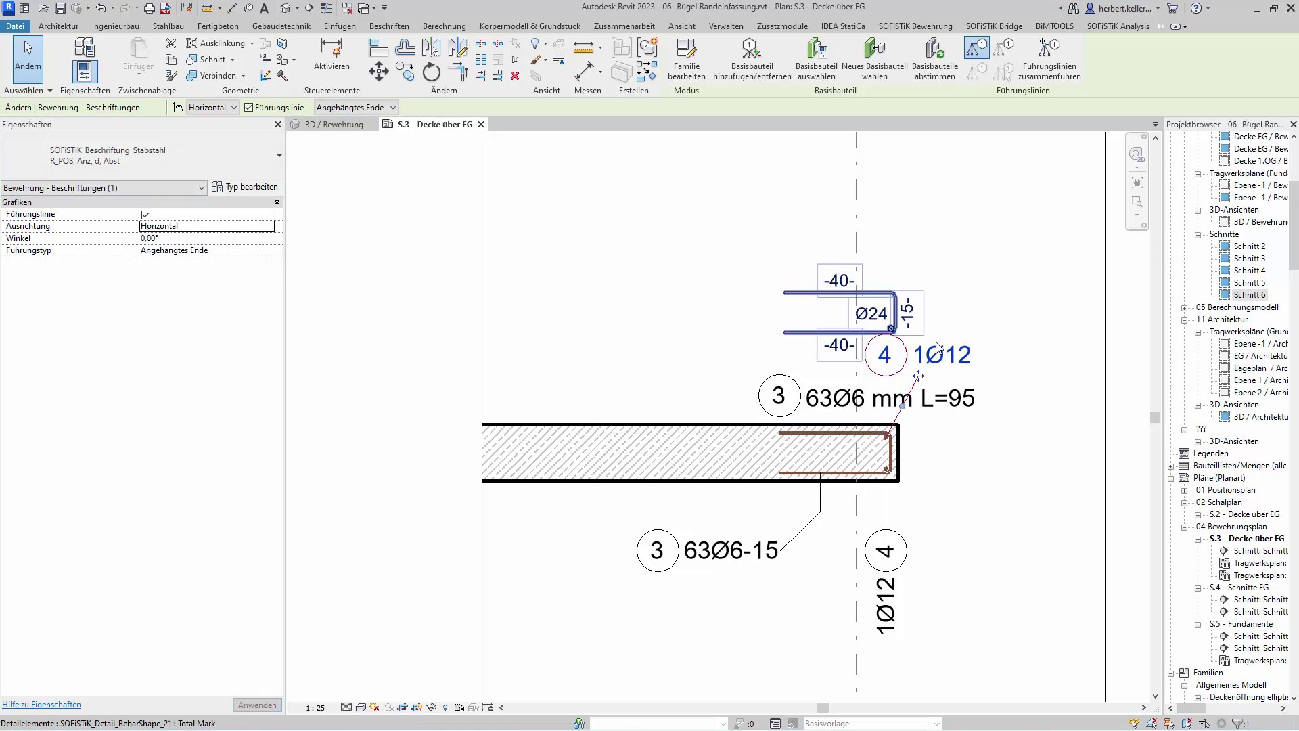
drag(936, 350, 1013, 450)
Make the lower 4 1Ø12 tag horizontal and switch it to the R_POS, Anz, d type.
click(890, 587)
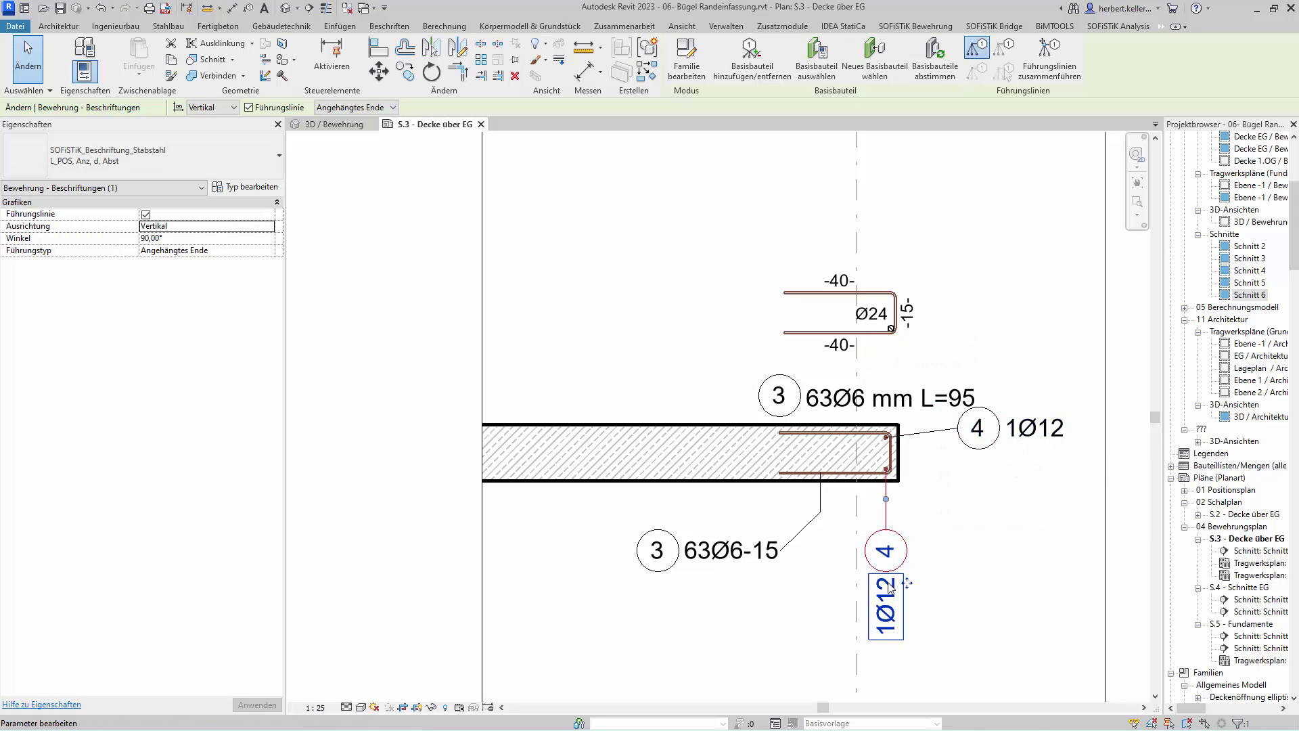
click(259, 227)
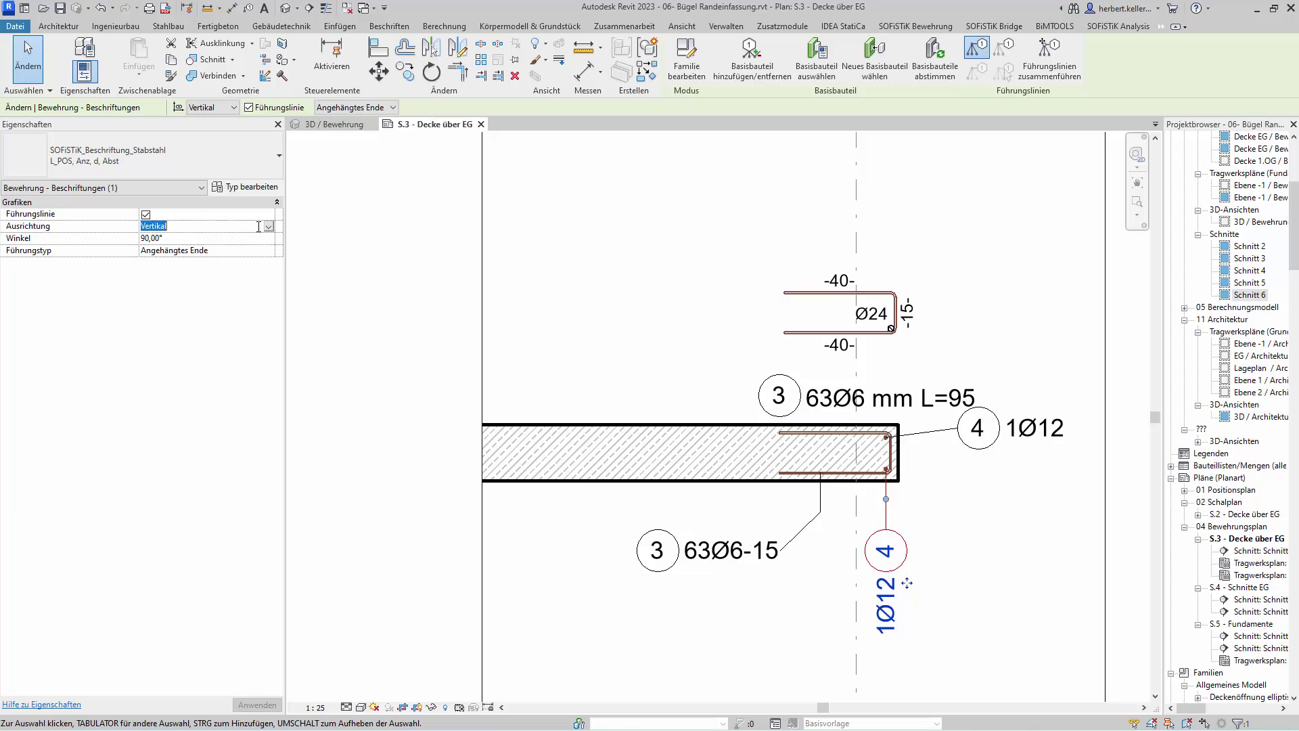
click(270, 227)
click(203, 241)
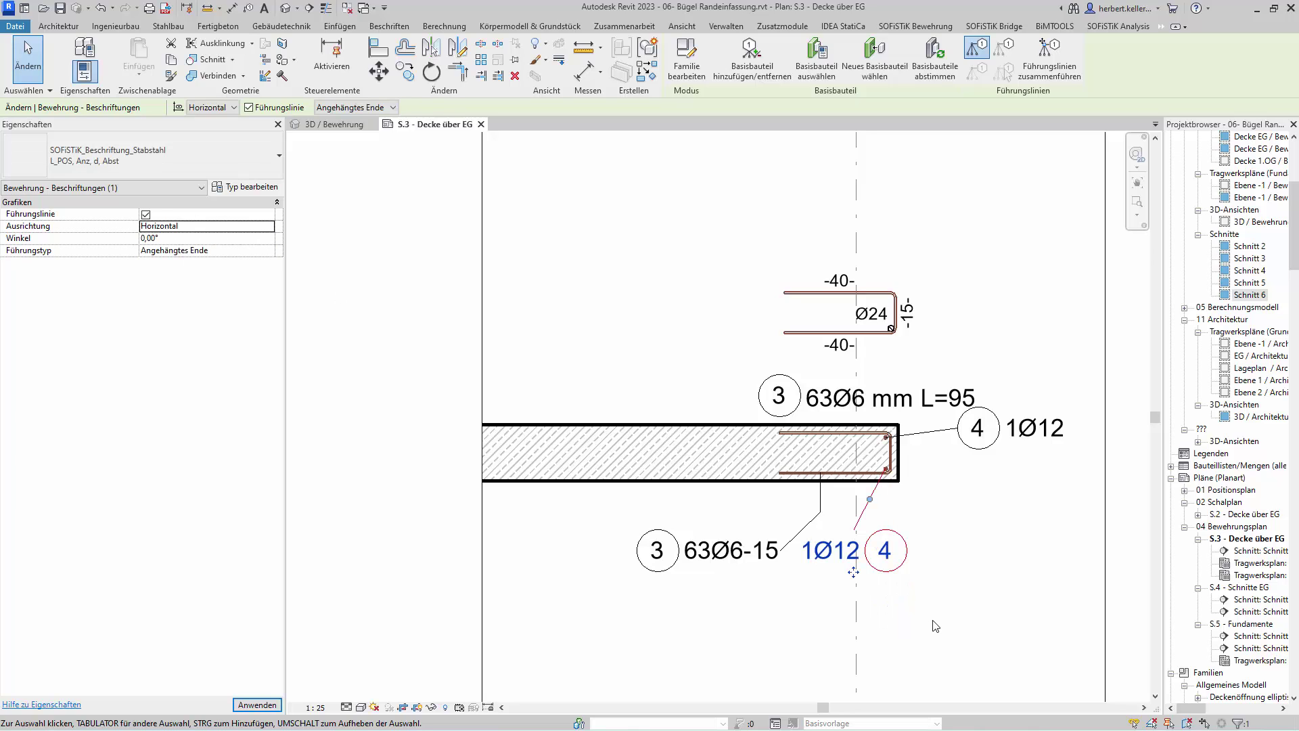
drag(972, 594, 973, 592)
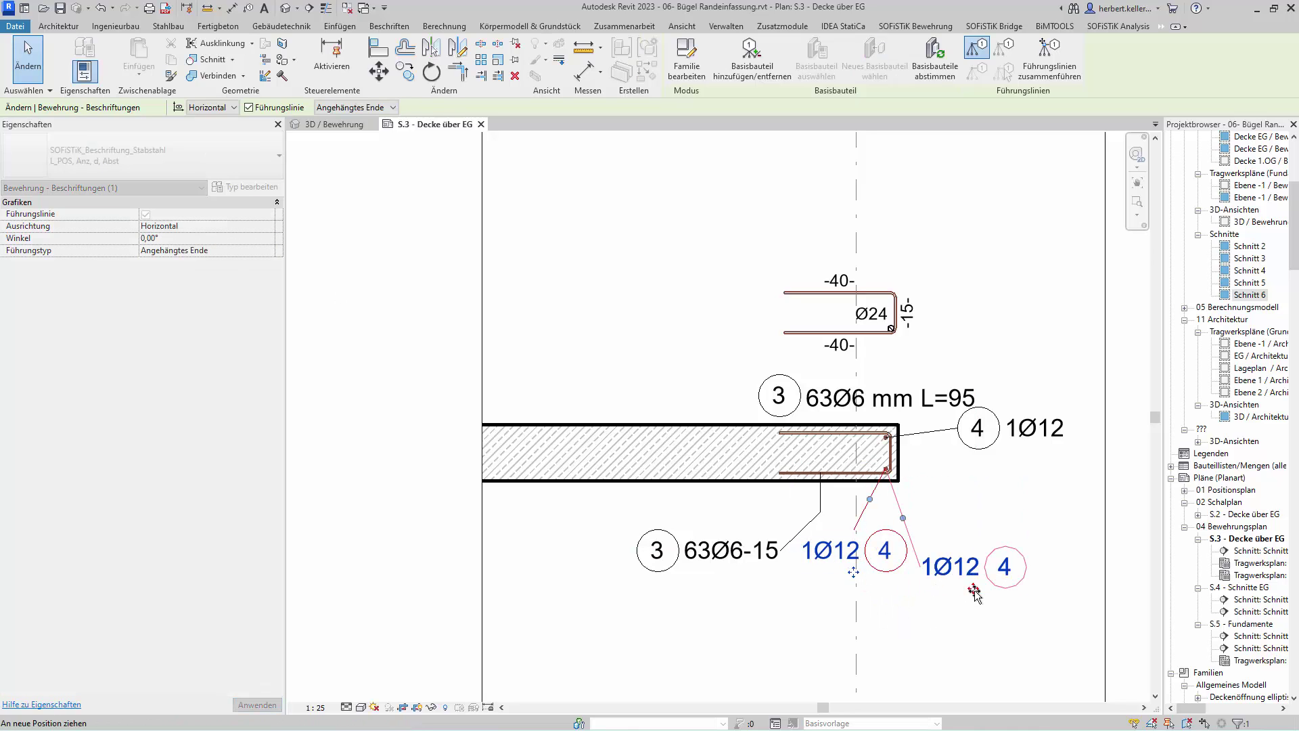
click(279, 162)
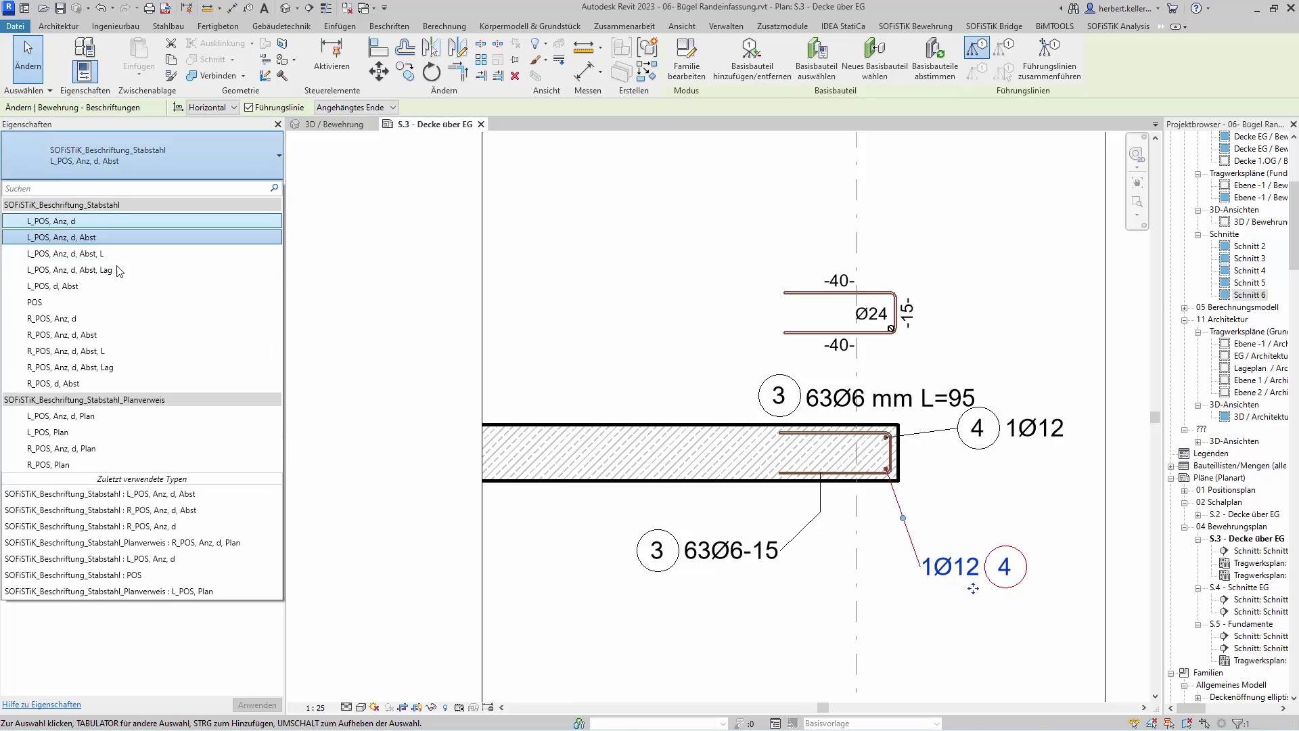
click(90, 319)
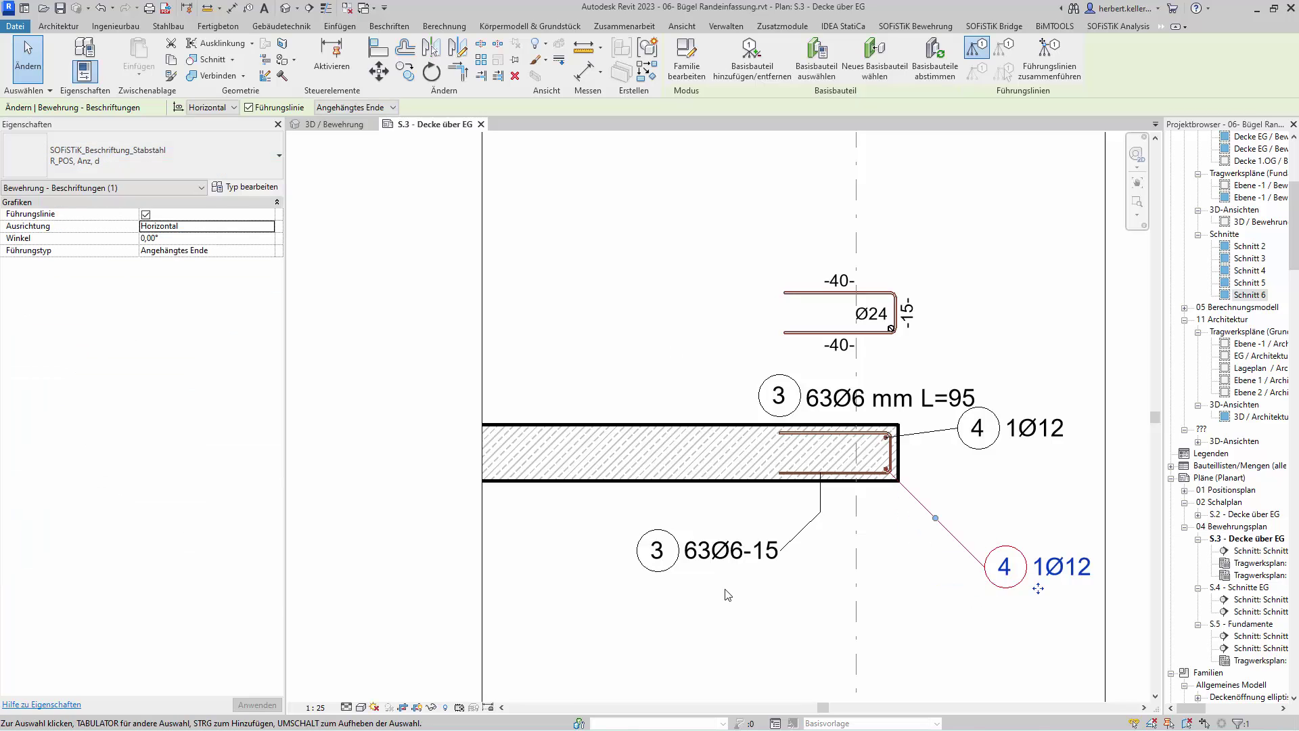
click(312, 128)
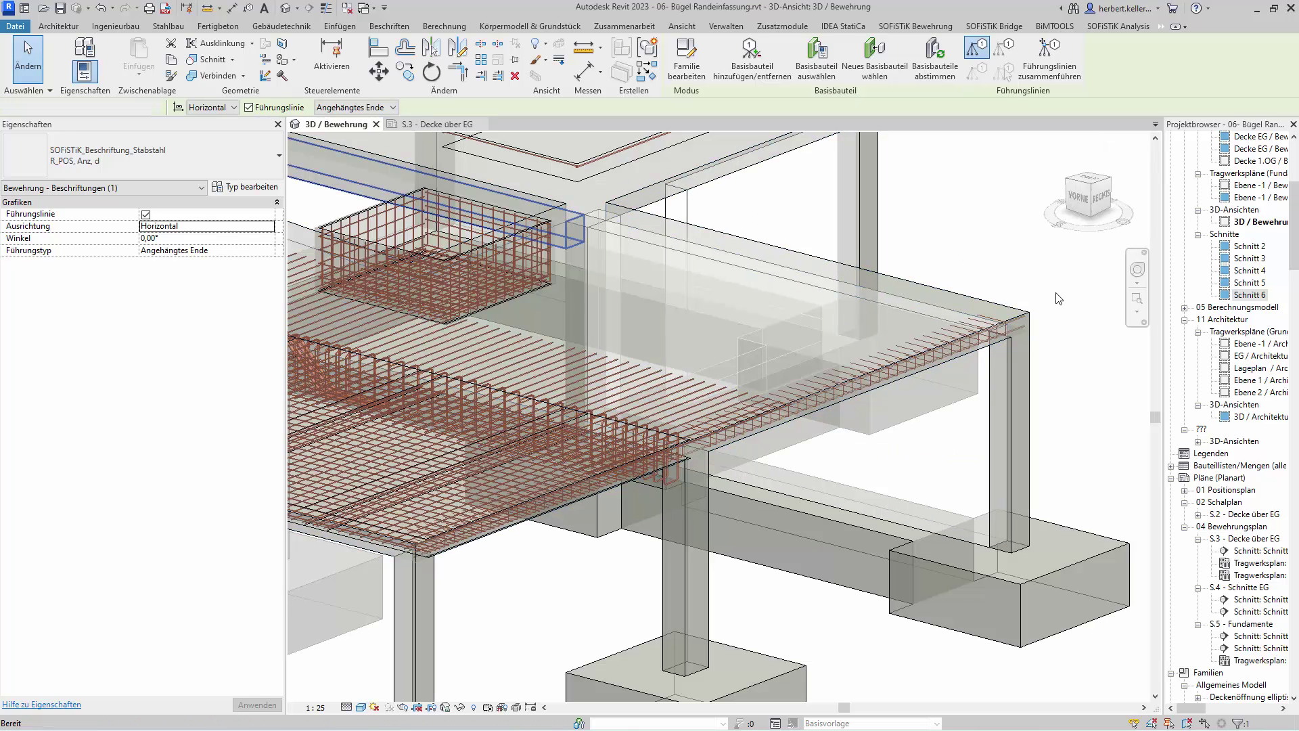
Return to sheet S.3, activate the Decke EG plan viewport and select the Ø12 edge bar.
click(421, 119)
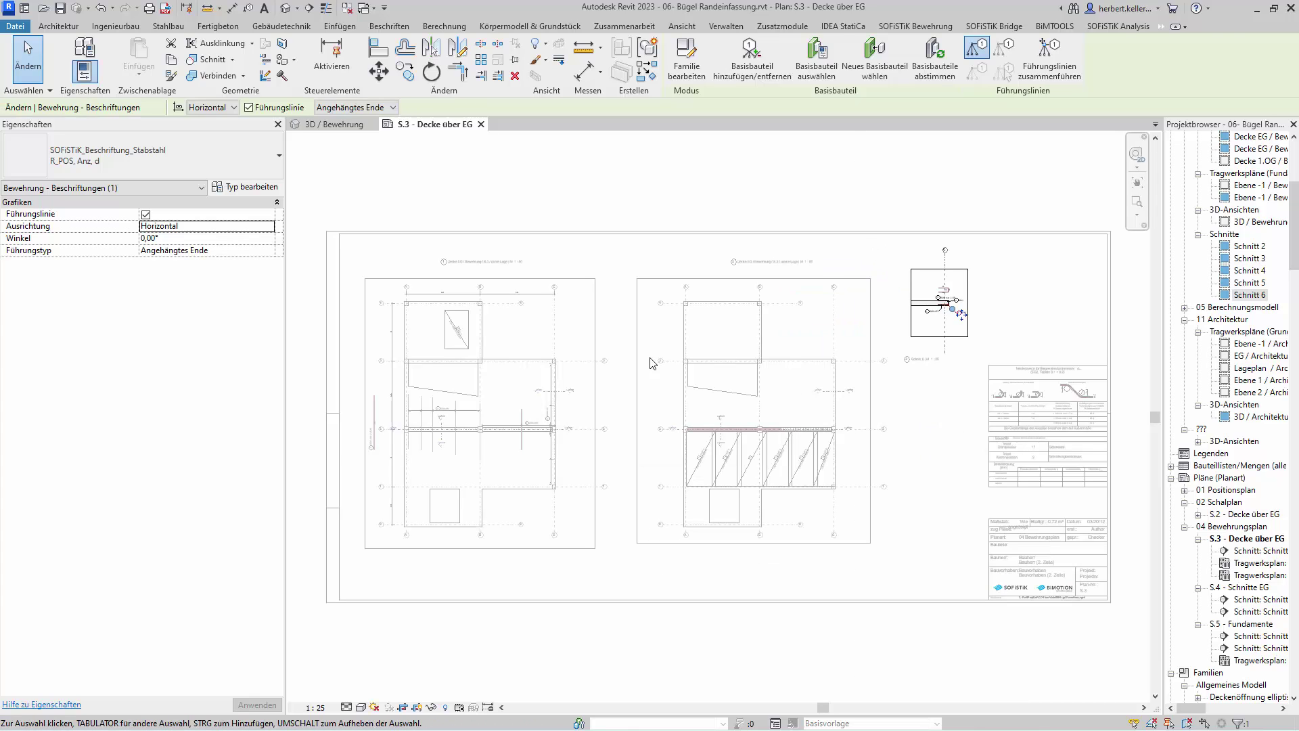
key(Escape)
scroll(523, 455, up, 3)
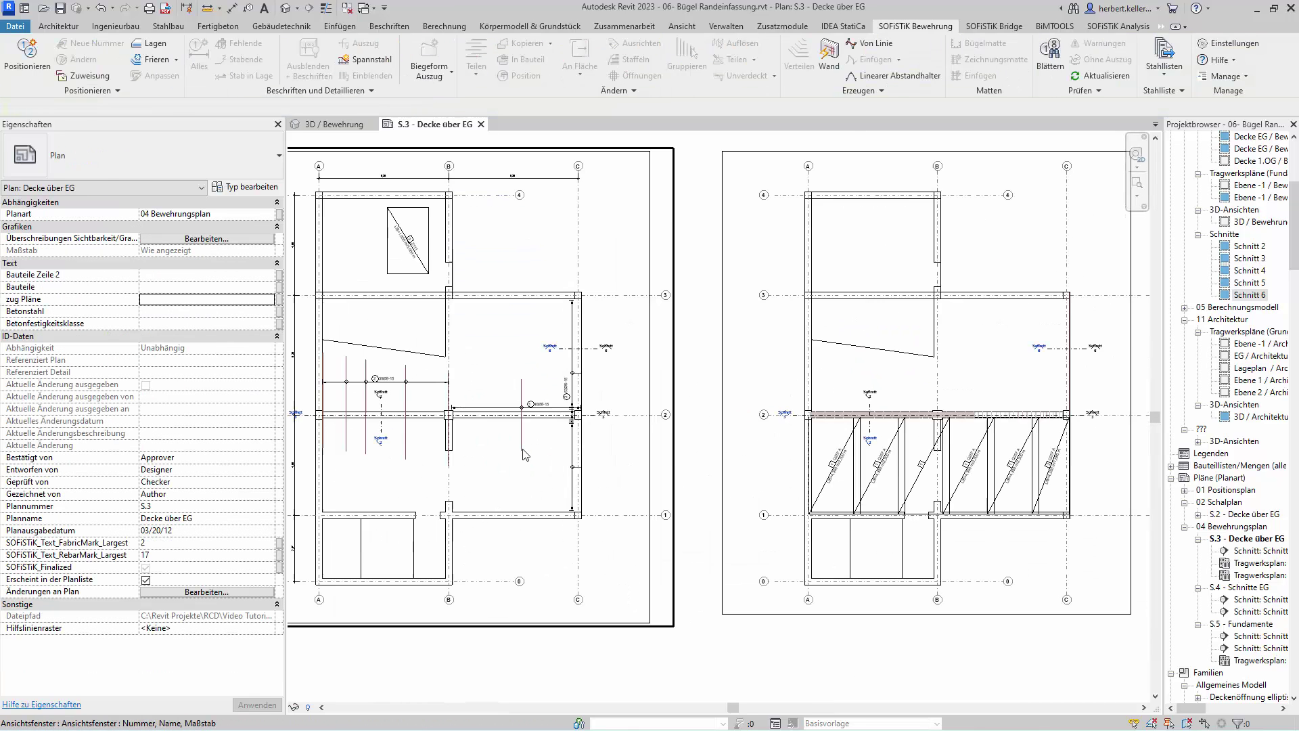
scroll(523, 455, up, 2)
scroll(523, 455, up, 1)
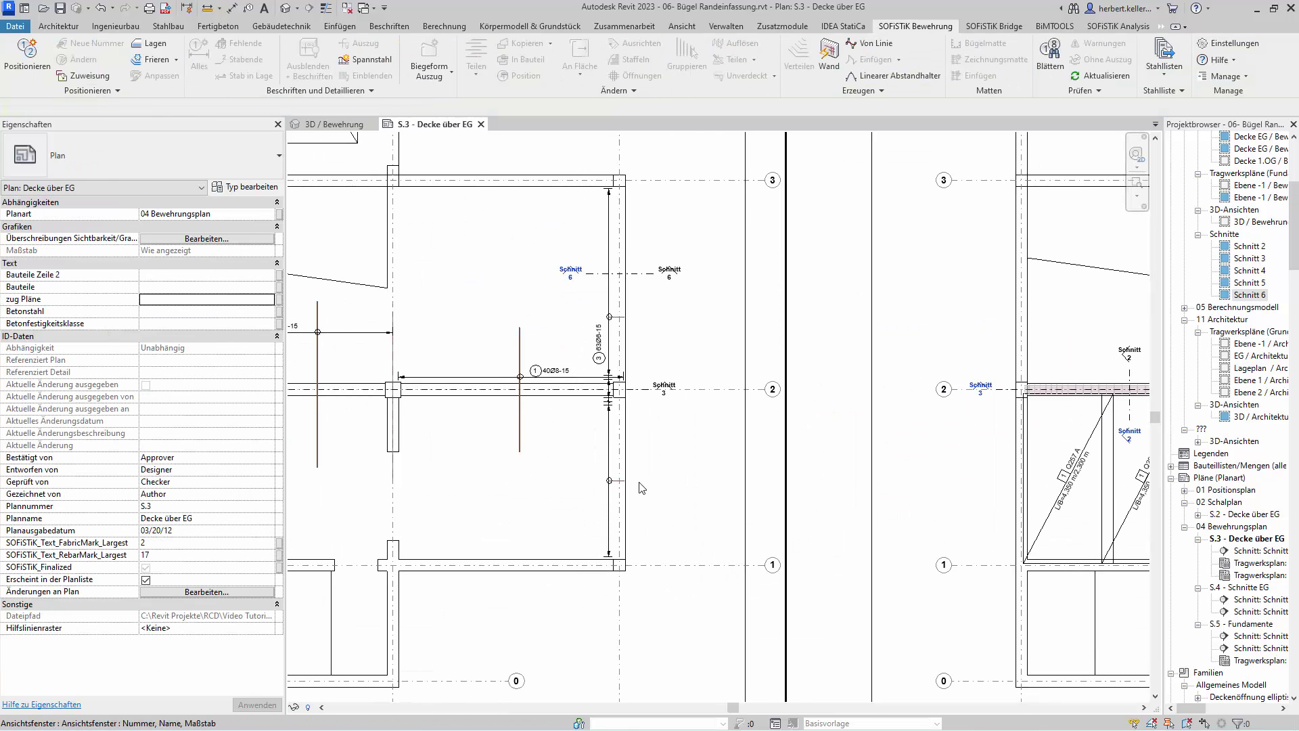
scroll(625, 523, up, 2)
click(626, 522)
scroll(623, 522, up, 2)
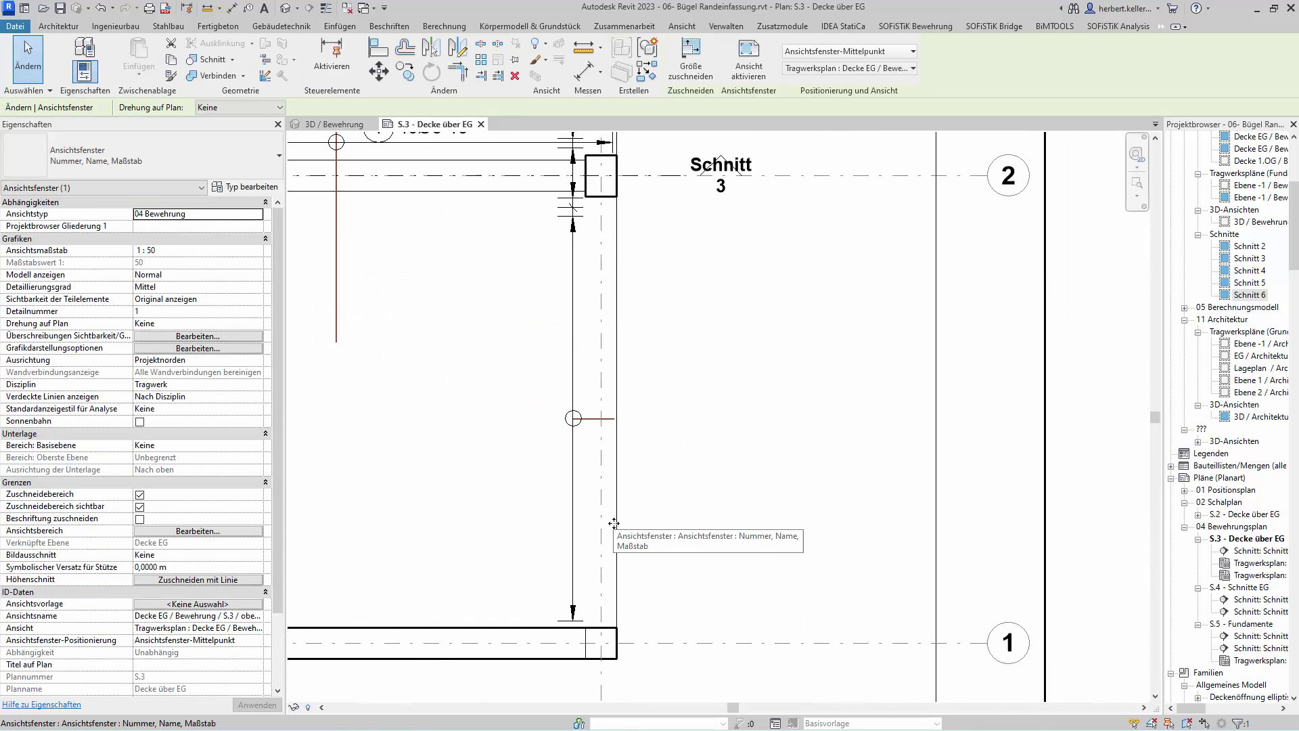
double_click(613, 523)
click(611, 520)
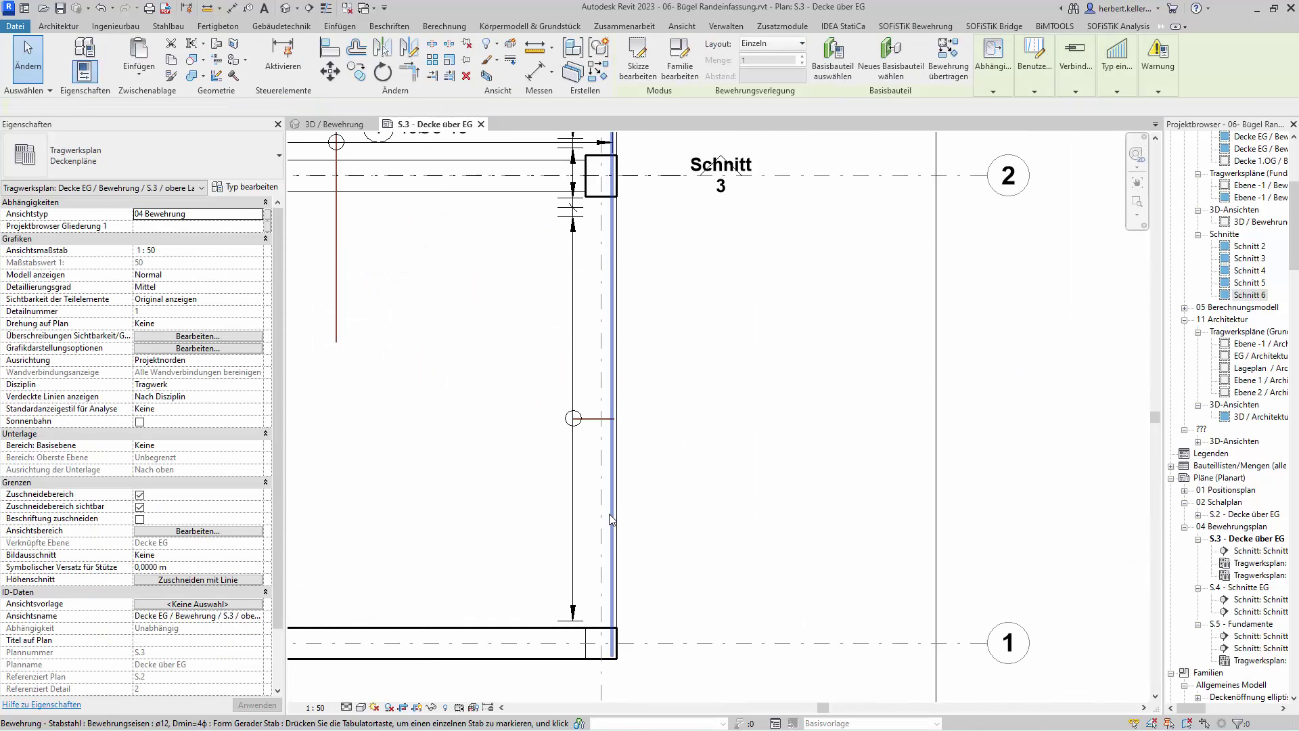
click(934, 26)
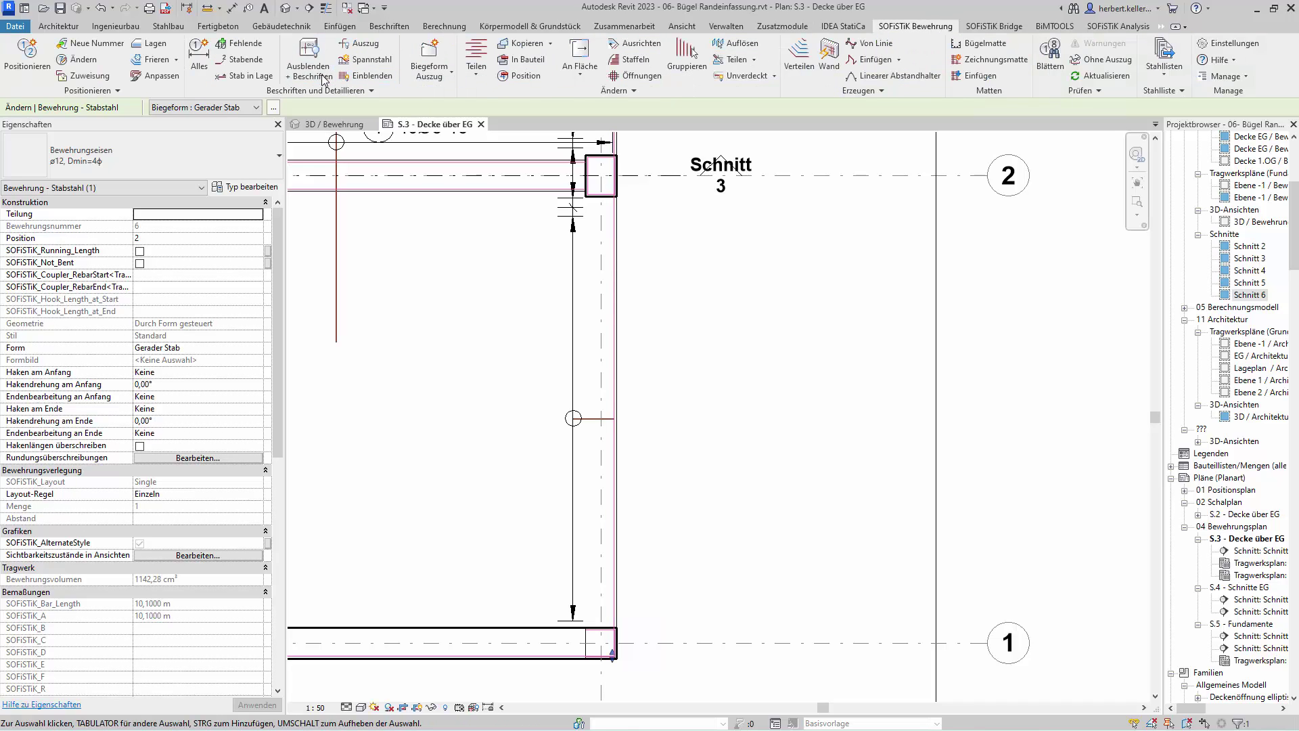
Pull the first Ø12 edge bar's lower end back to the corner, shortening it to 9.94 m.
click(364, 78)
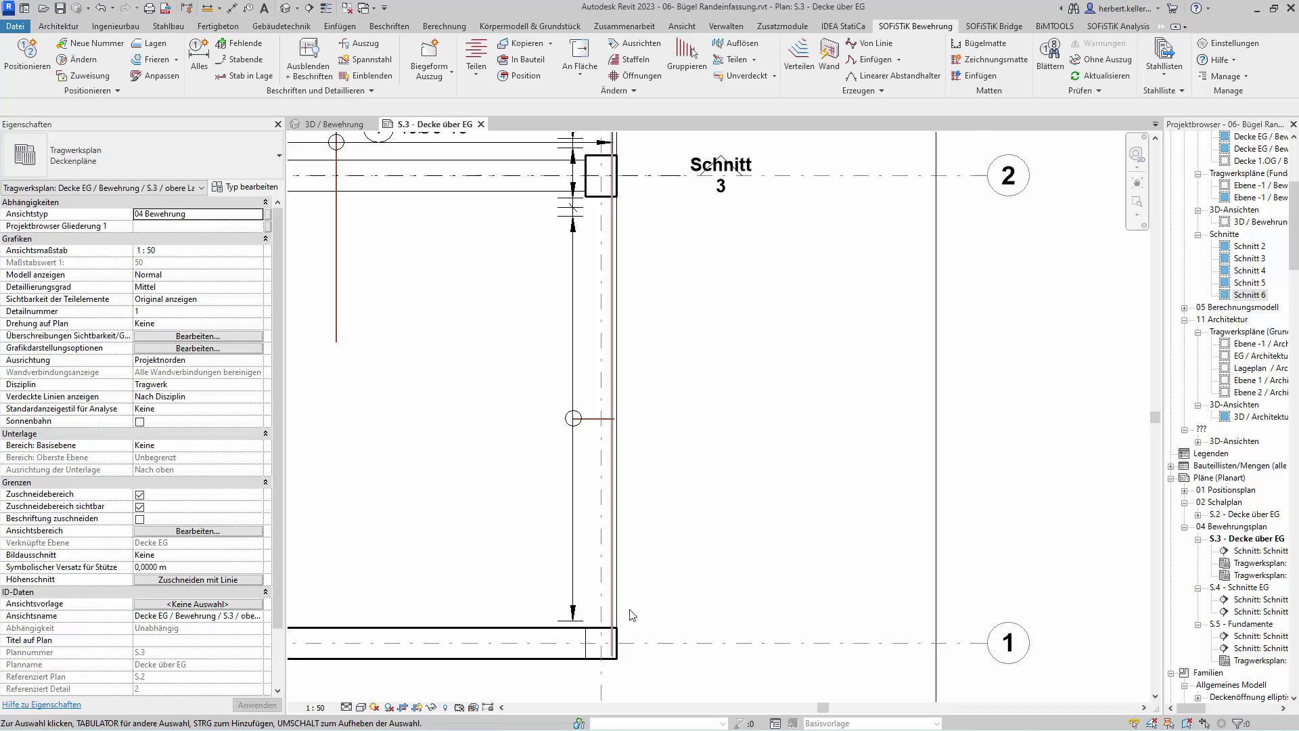
scroll(614, 646, up, 1)
click(613, 631)
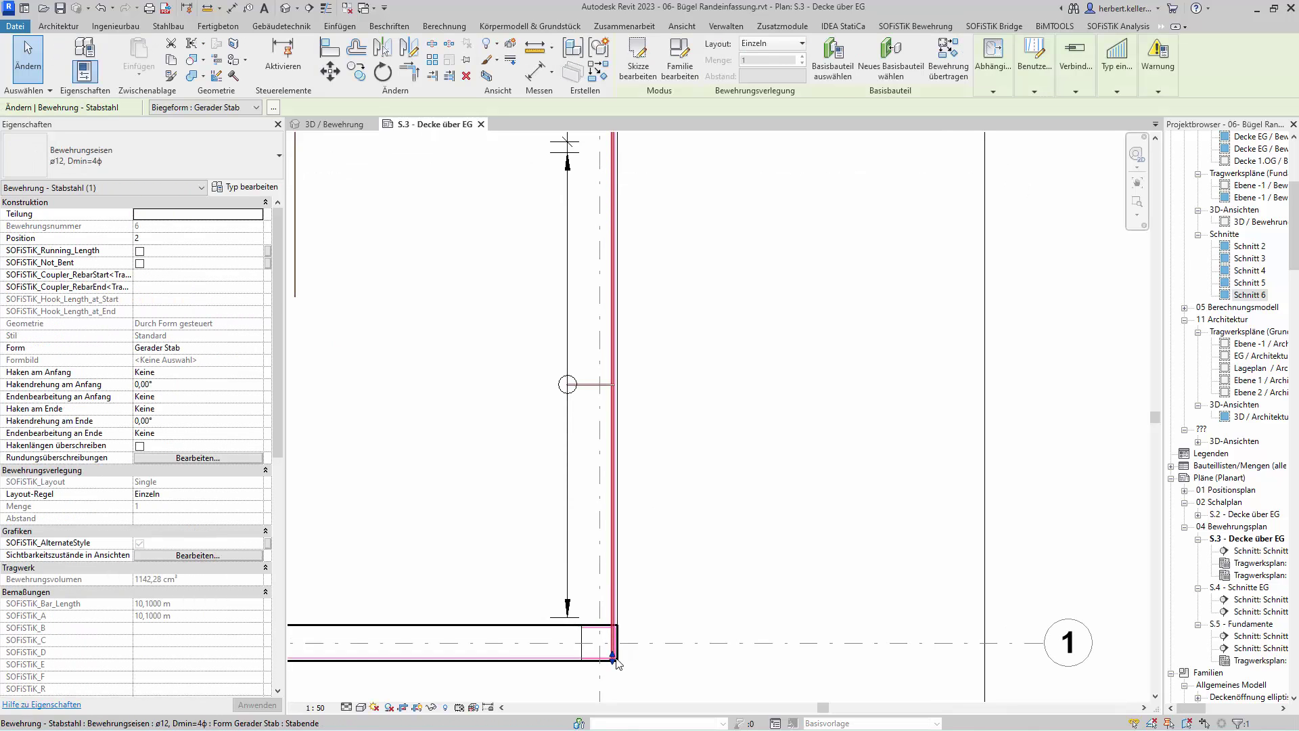
scroll(612, 660, up, 1)
scroll(609, 660, up, 1)
drag(608, 660, 615, 631)
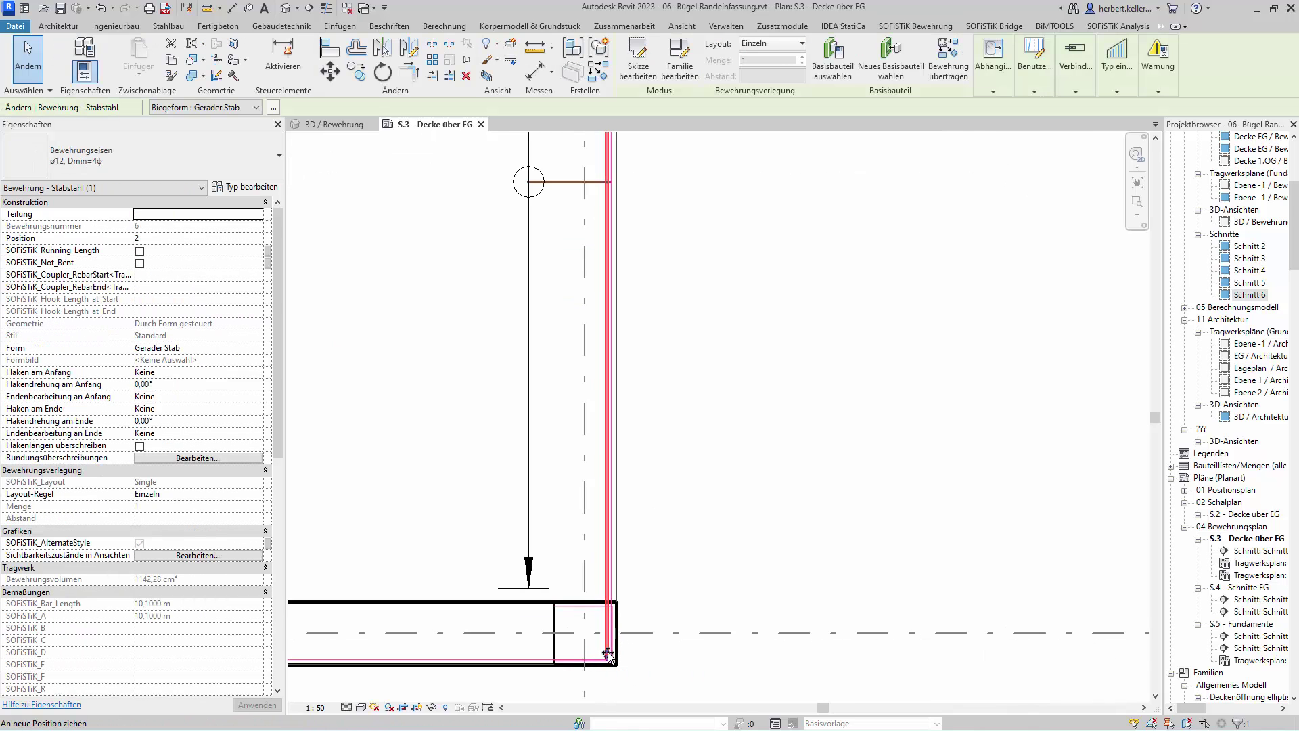
drag(685, 588, 684, 588)
scroll(685, 588, down, 1)
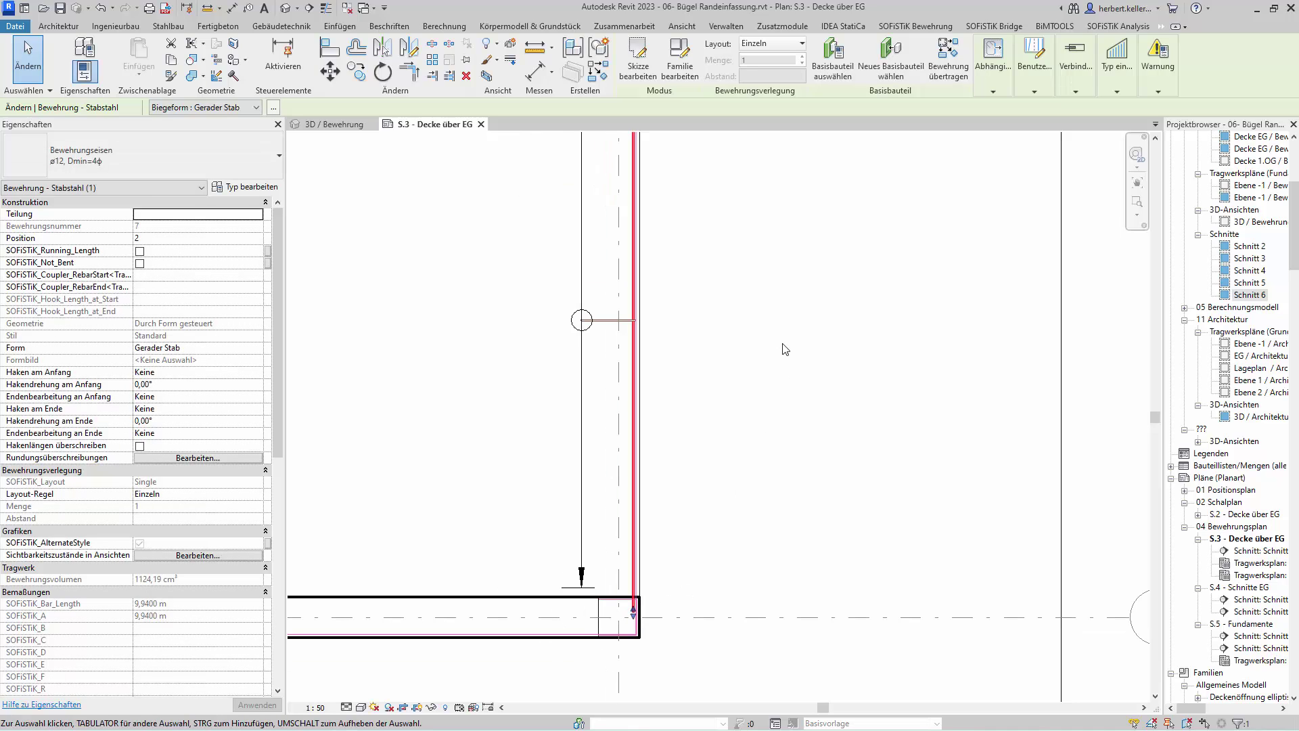
scroll(741, 334, down, 1)
scroll(741, 348, down, 1)
scroll(744, 345, down, 1)
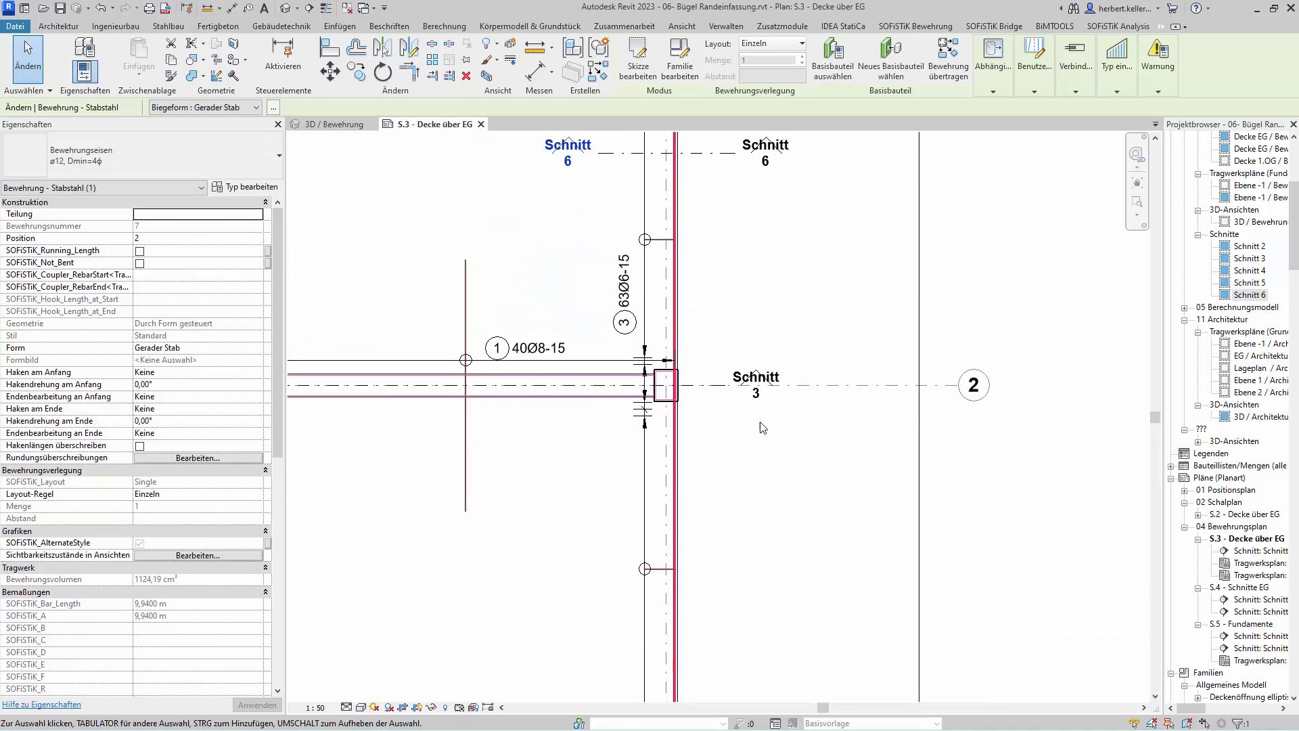
scroll(763, 302, down, 1)
middle_drag(763, 302, 737, 452)
scroll(673, 240, up, 3)
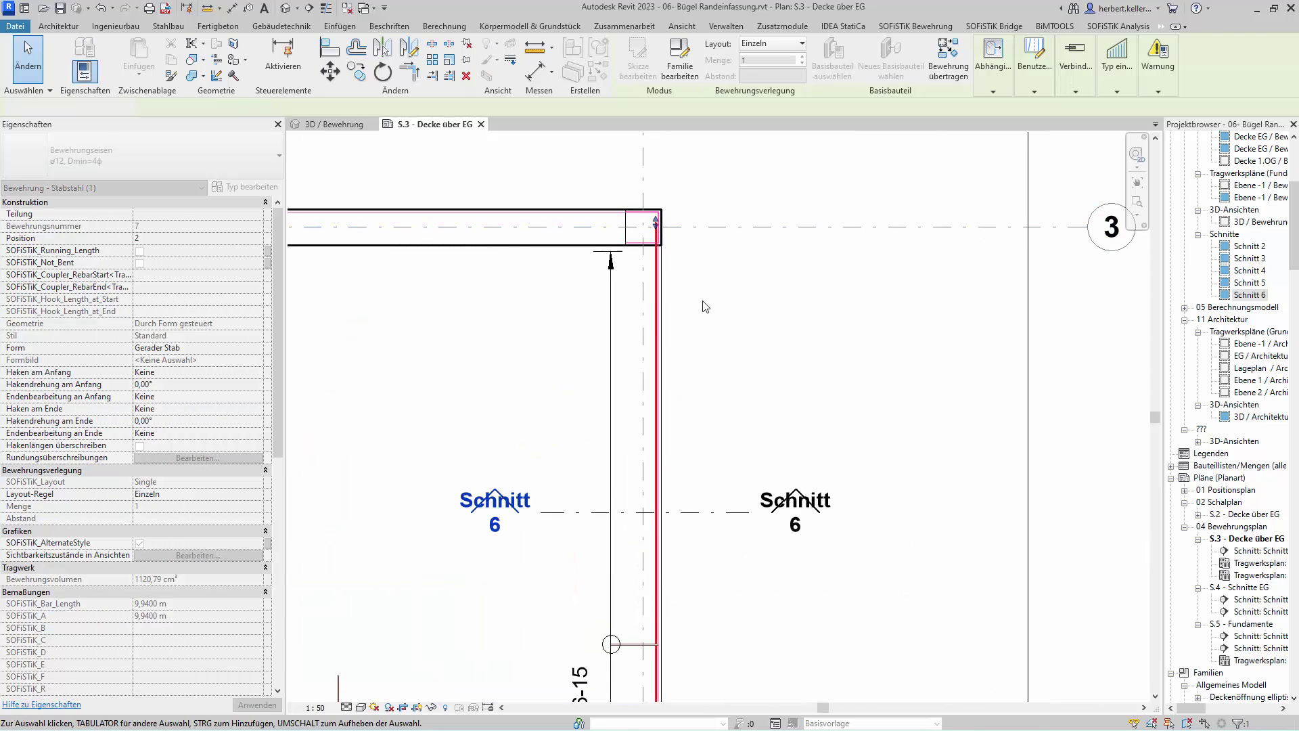
Pan across the plan and reactivate the plan viewport at the other slab edge.
click(720, 371)
scroll(720, 372, down, 2)
scroll(779, 416, down, 3)
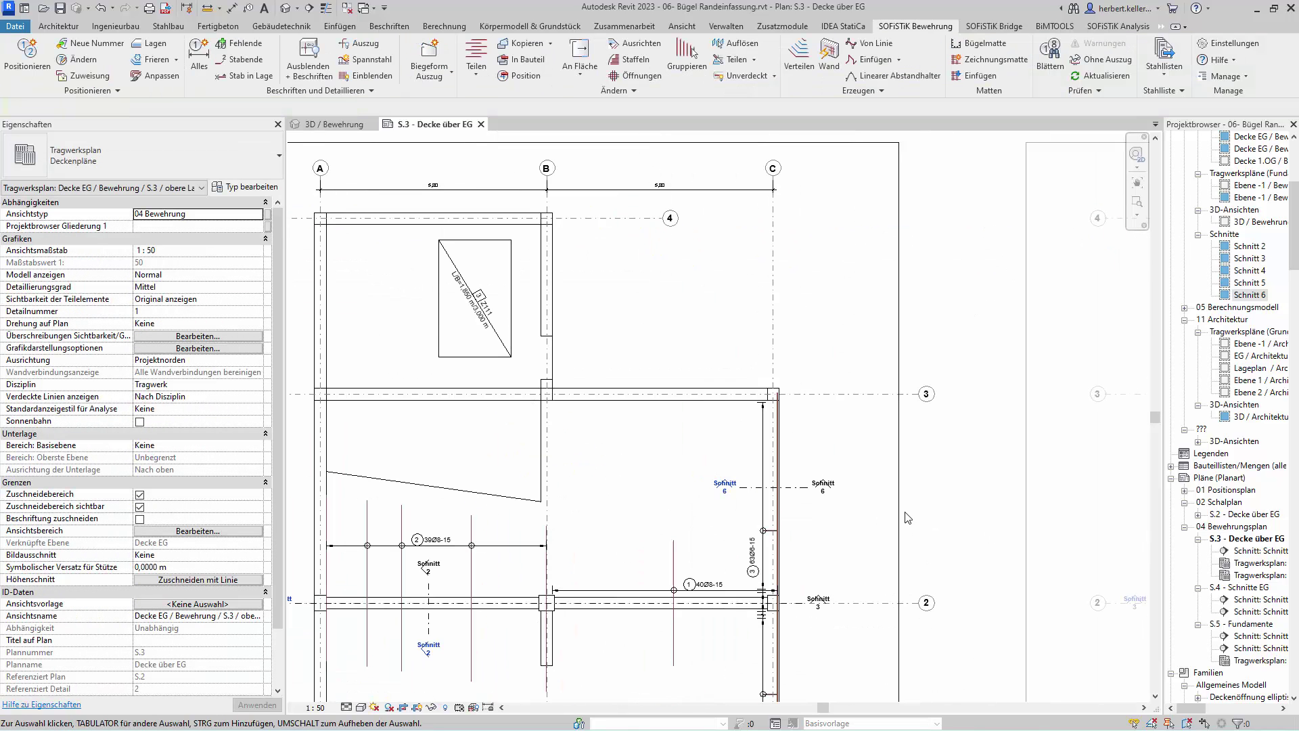
middle_drag(723, 398, 474, 325)
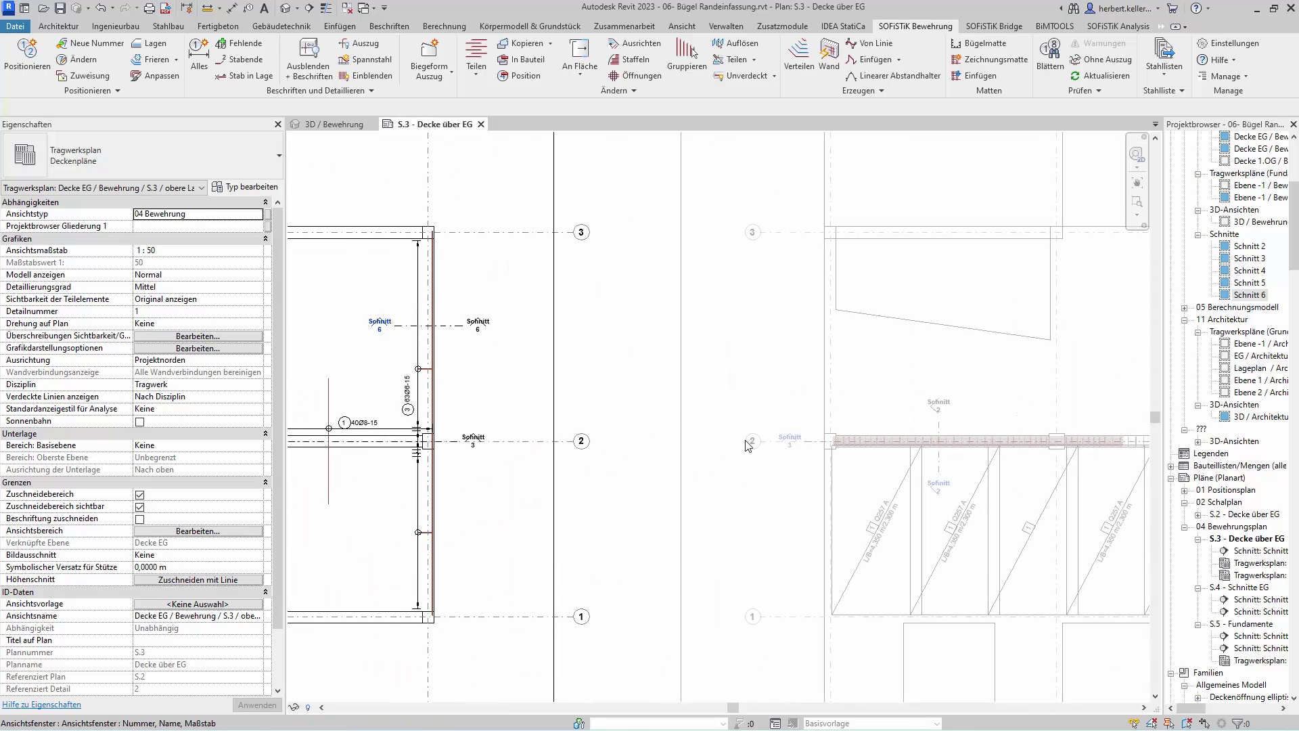
double_click(868, 576)
scroll(868, 576, down, 4)
scroll(880, 379, up, 4)
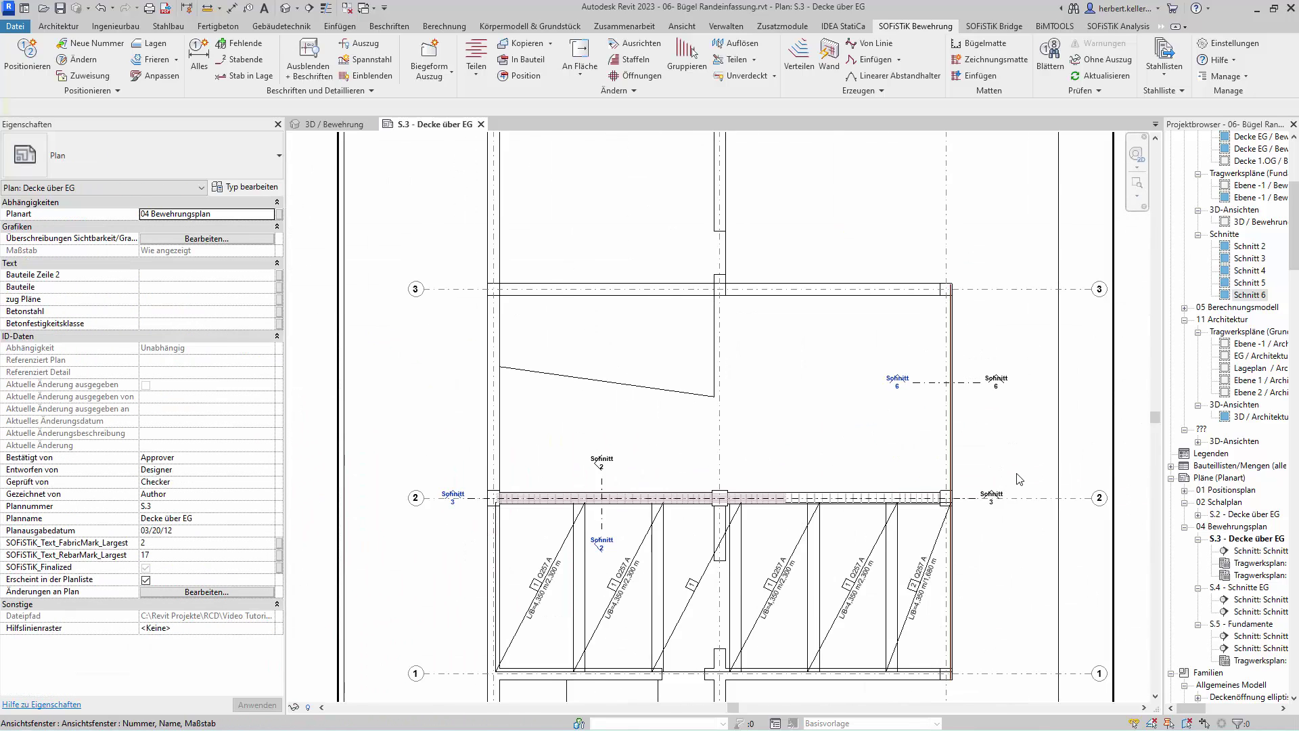
scroll(882, 366, up, 3)
double_click(864, 345)
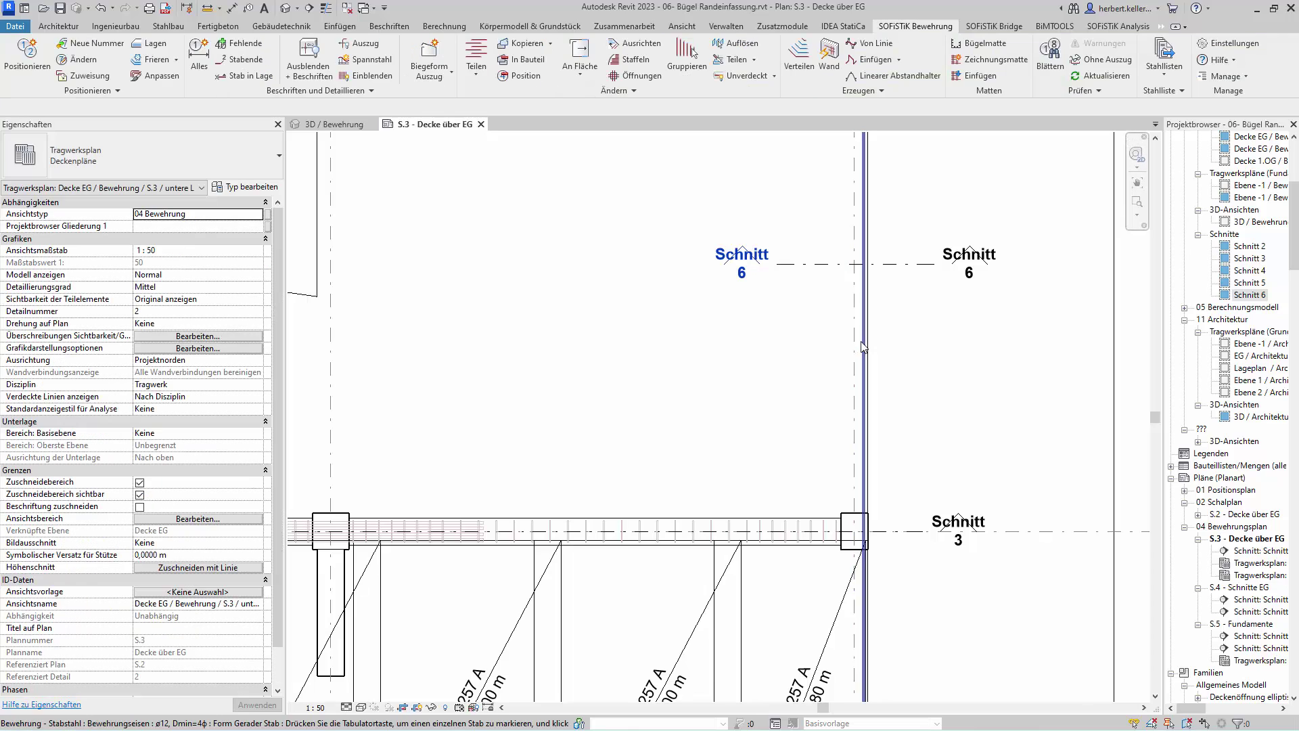
Shorten the vertical Ø12 edge bar's top end to the slab corner, making it 9.99 m.
click(864, 346)
scroll(940, 369, down, 2)
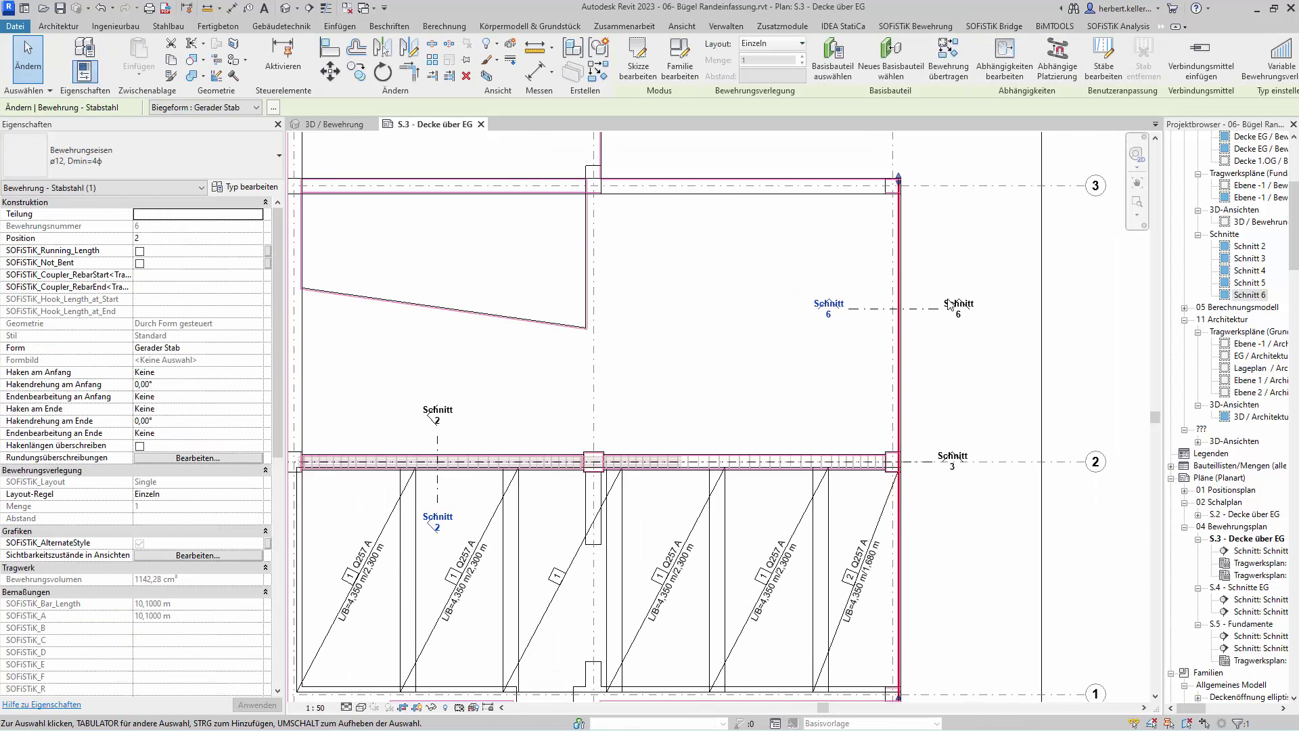
scroll(886, 194, up, 3)
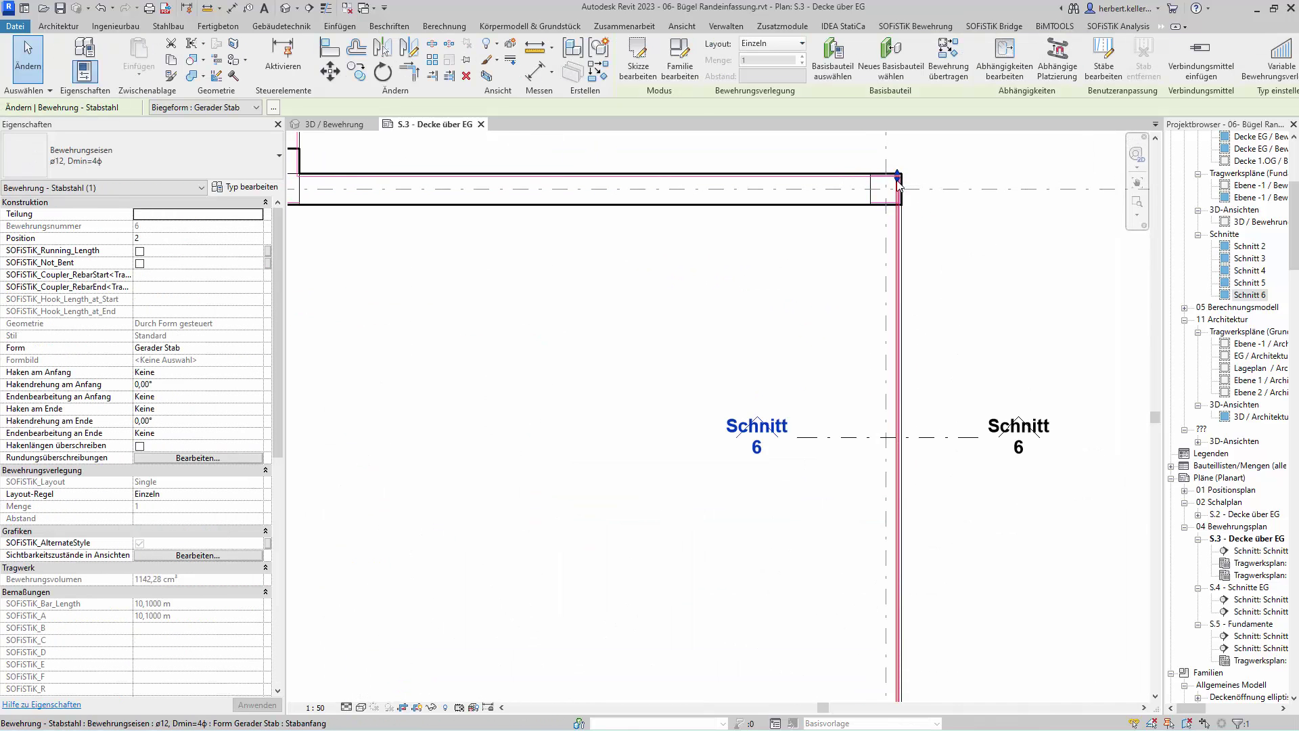
drag(898, 183, 915, 214)
scroll(936, 464, down, 3)
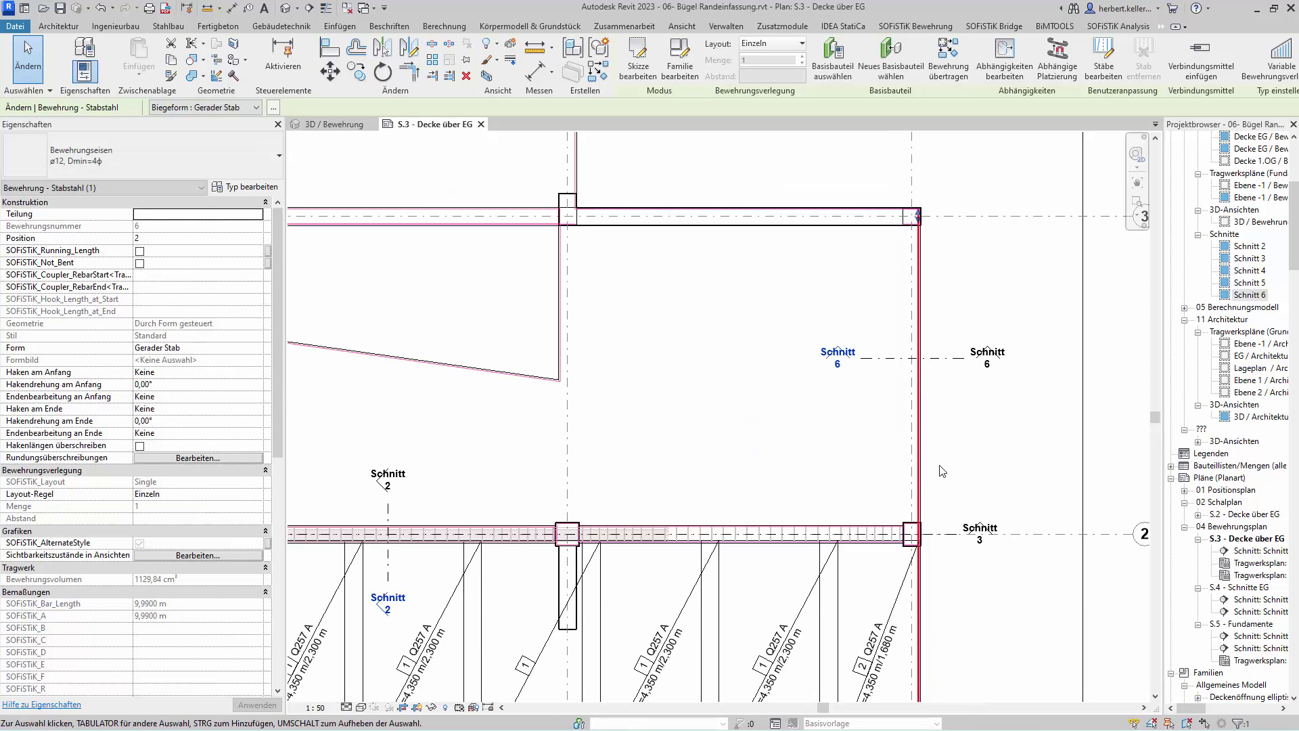
scroll(937, 530, down, 2)
scroll(921, 617, up, 2)
scroll(921, 617, up, 2)
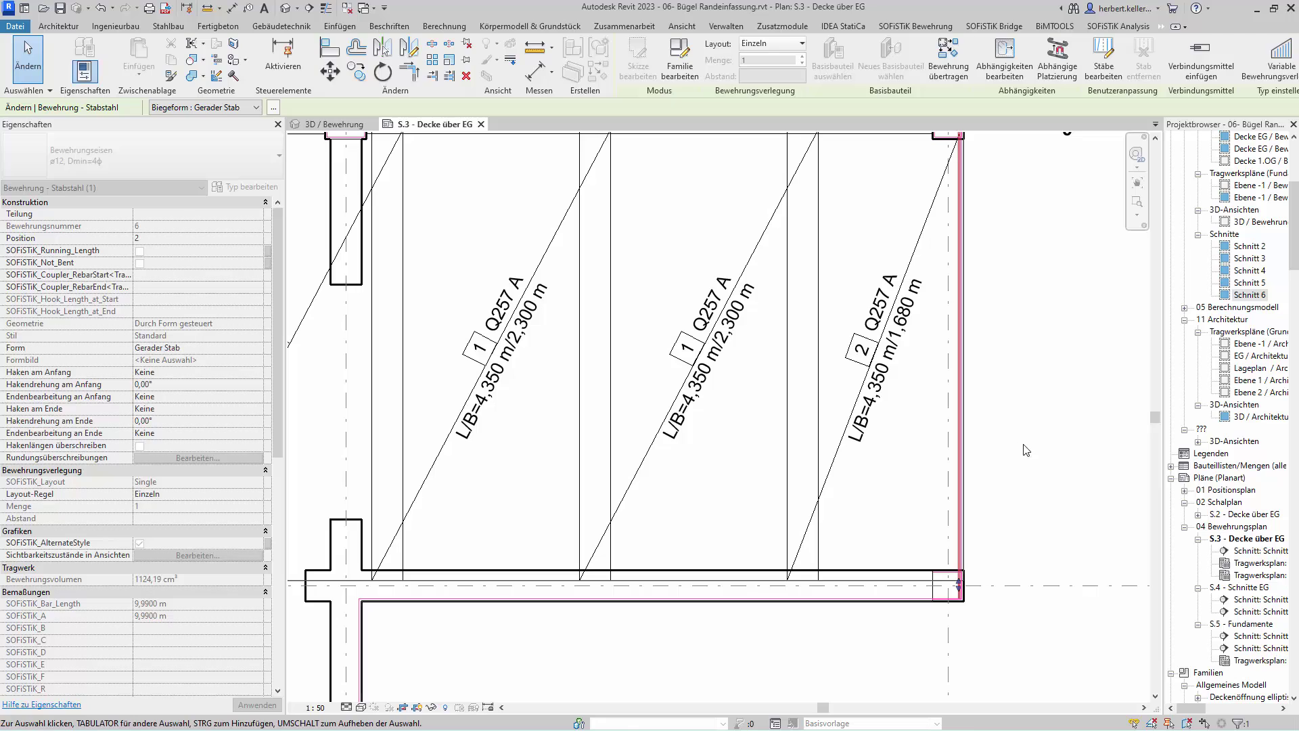
key(Escape)
scroll(1021, 427, down, 2)
scroll(730, 442, down, 2)
scroll(729, 441, down, 2)
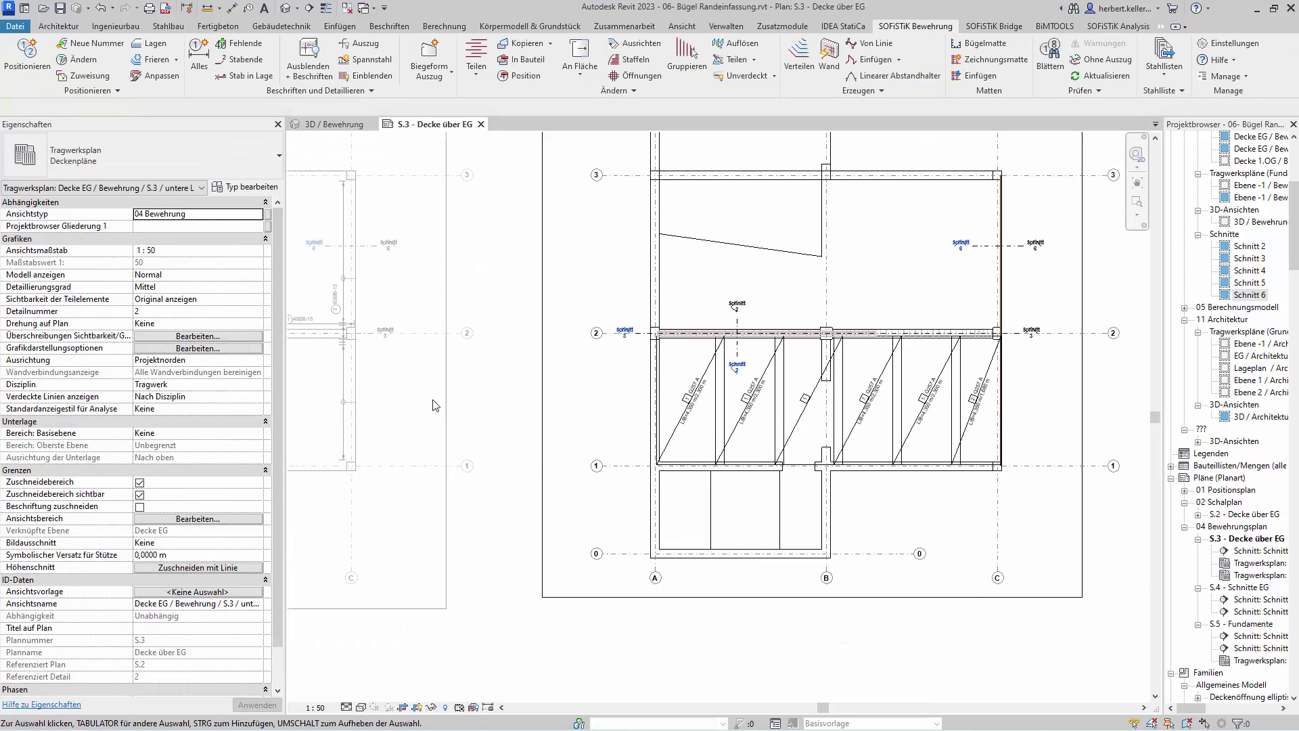
Reactivate the upper slab plan viewport and select the Ø12 corner bar at the slab edge.
scroll(433, 409, down, 3)
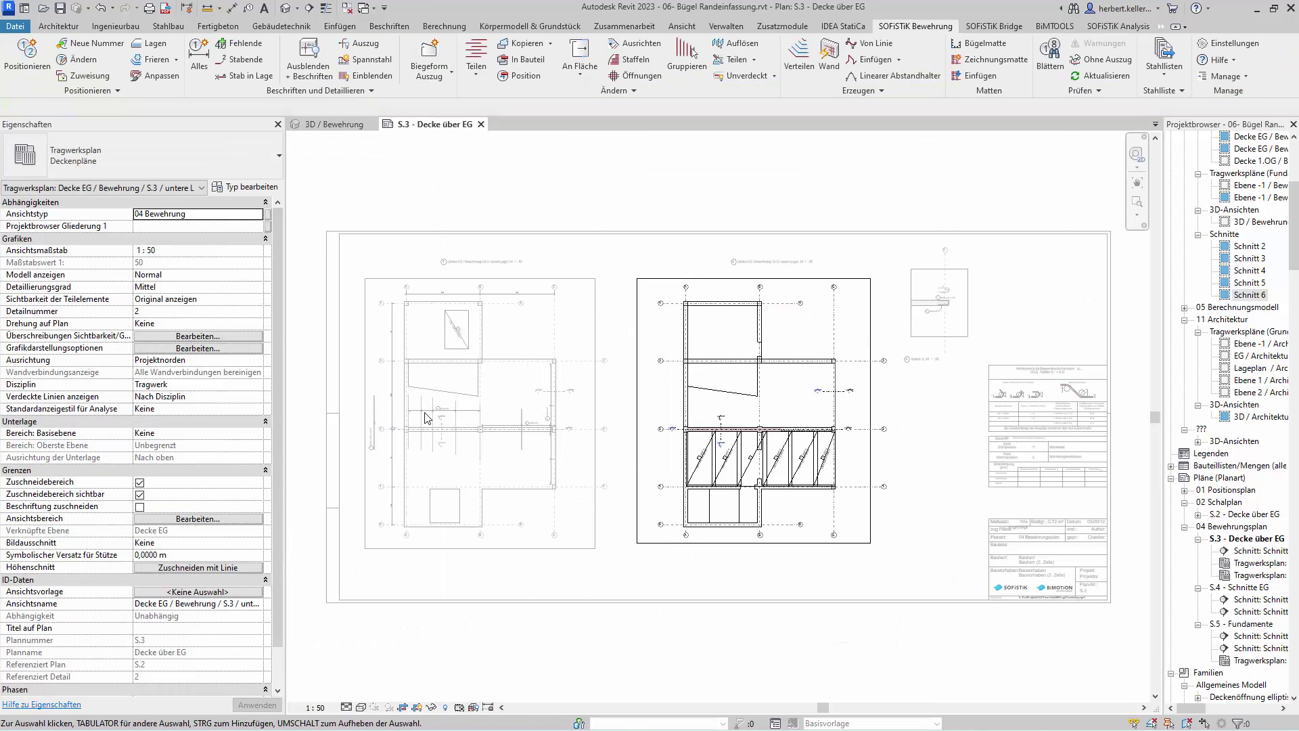
double_click(586, 460)
scroll(542, 416, up, 3)
scroll(540, 434, up, 3)
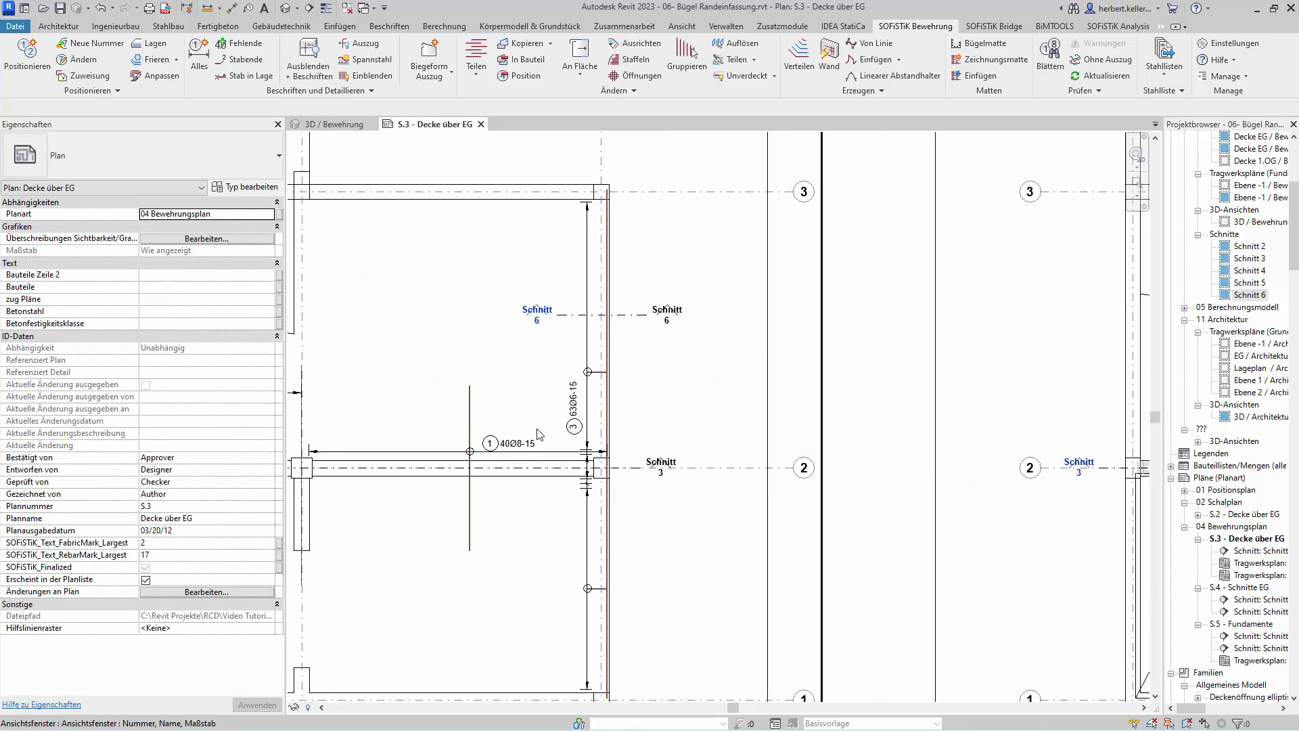
double_click(609, 532)
scroll(609, 532, up, 1)
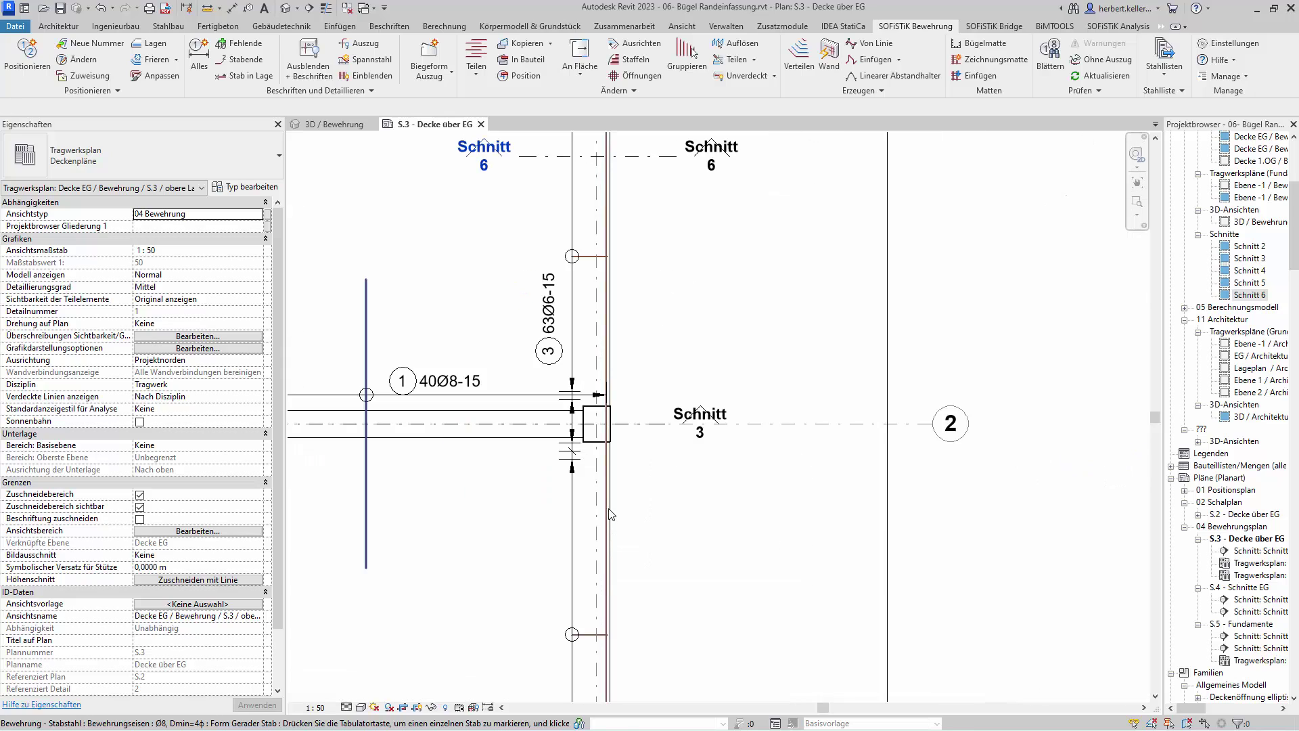
scroll(608, 518, up, 1)
scroll(608, 513, up, 3)
click(607, 512)
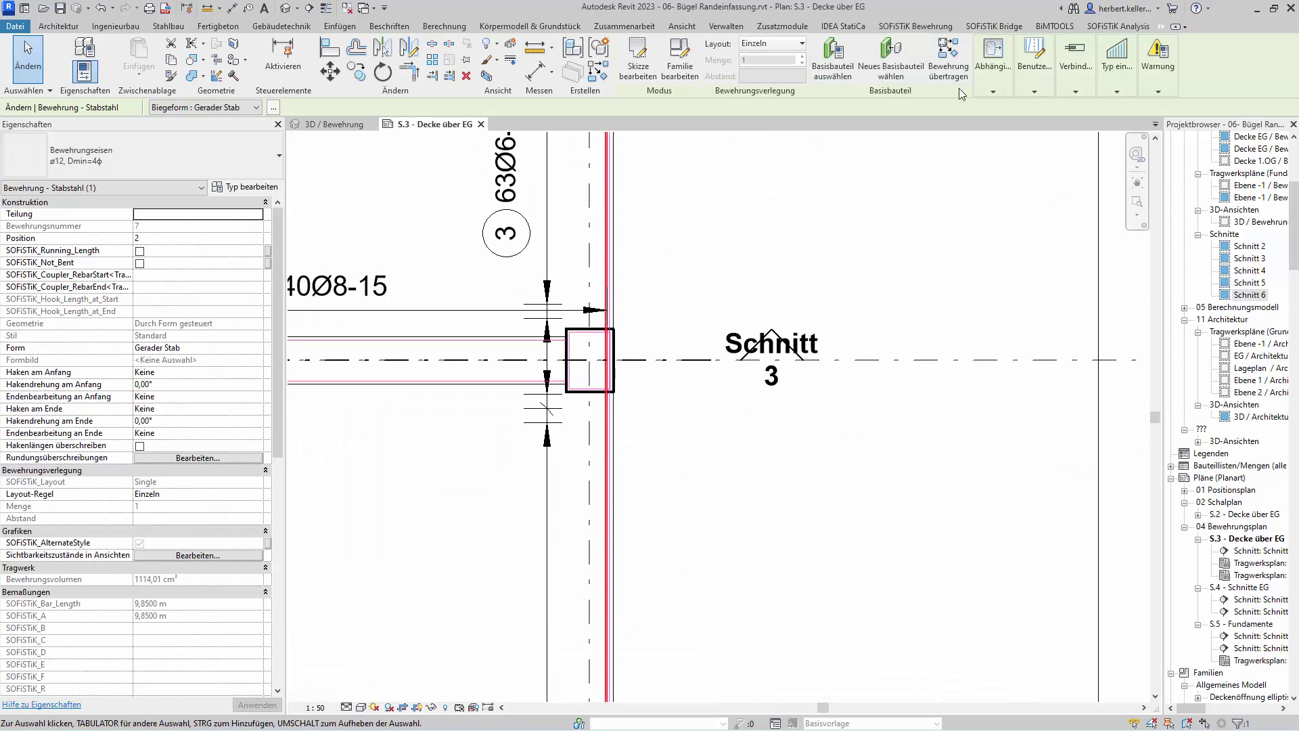
Place a Biegeform Auszug of the bar, 5 1Ø12 mm L=9,85, beside the slab edge.
click(903, 25)
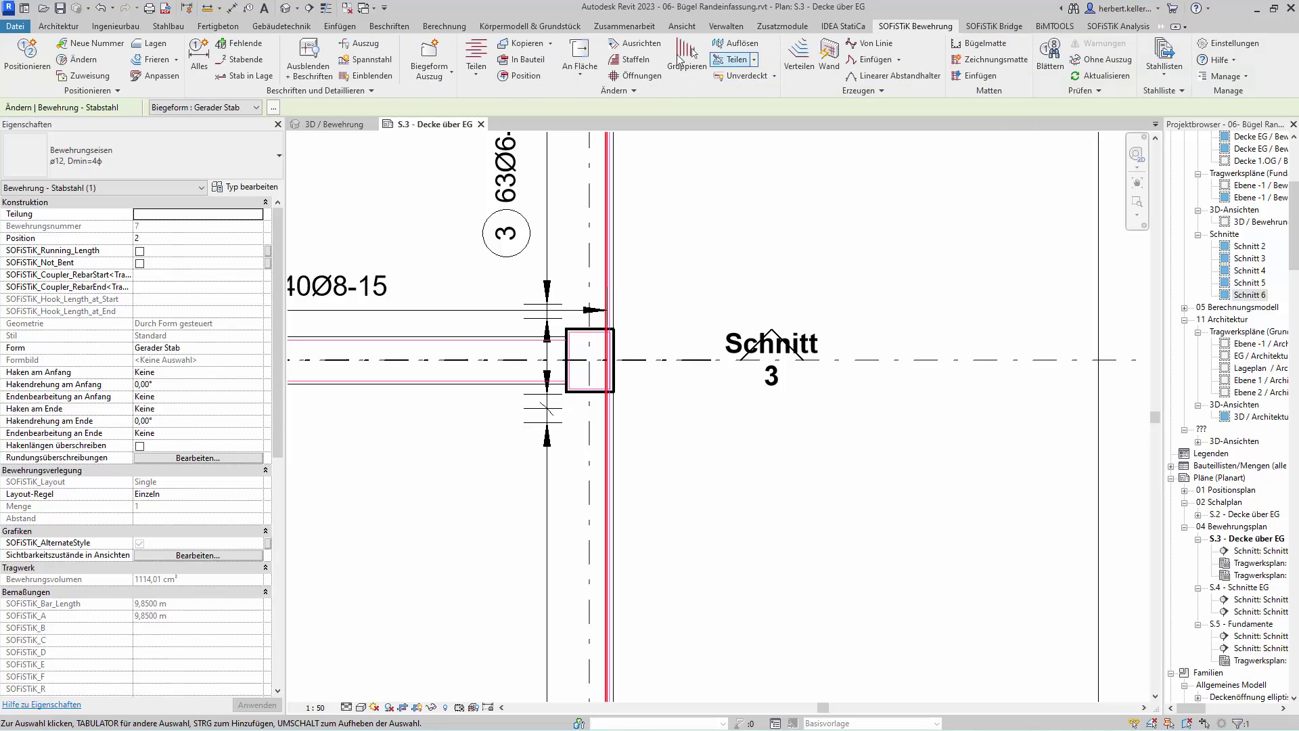
click(429, 55)
scroll(768, 460, down, 3)
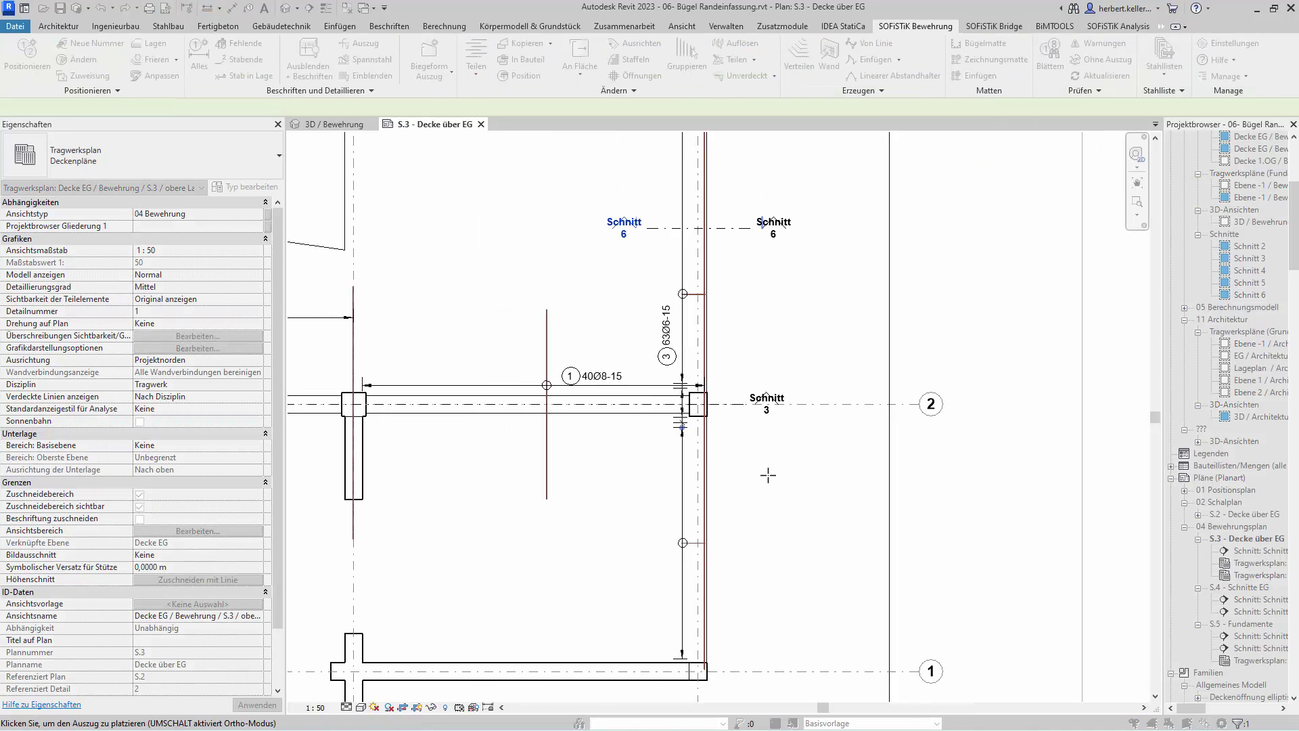
scroll(768, 475, down, 2)
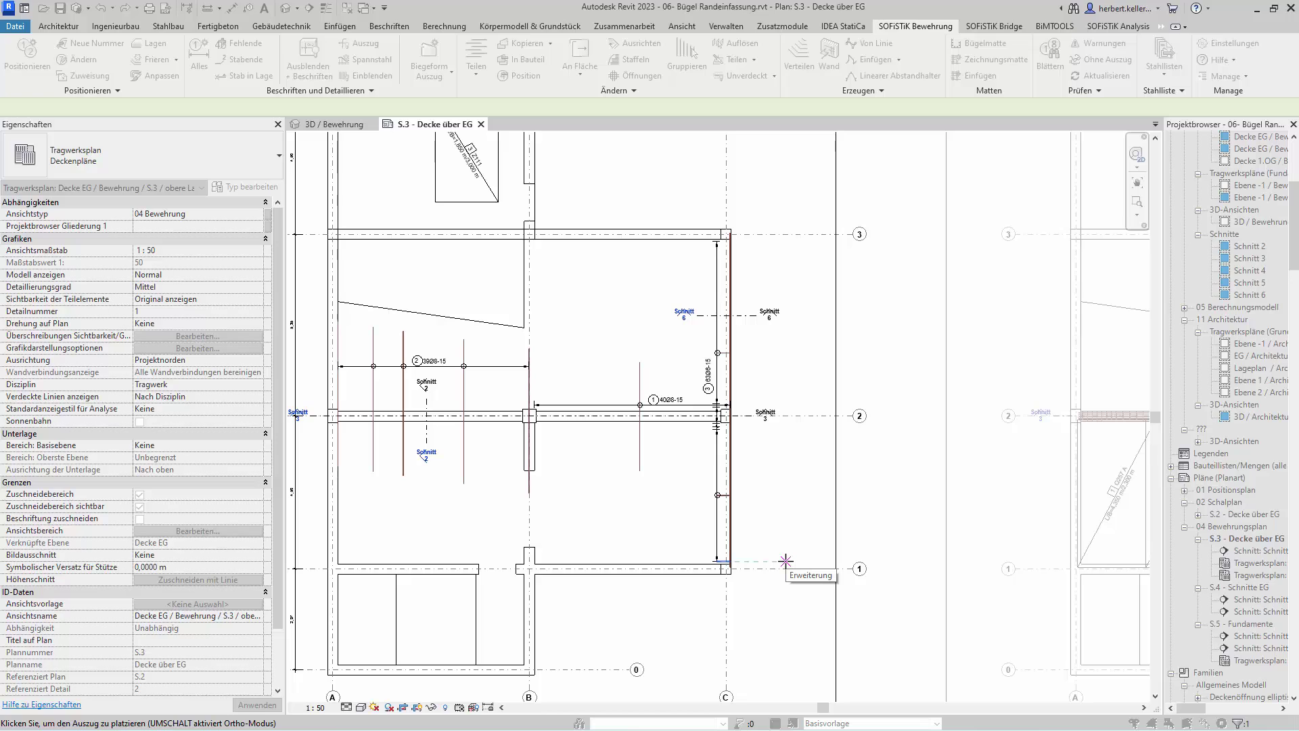
key(Escape)
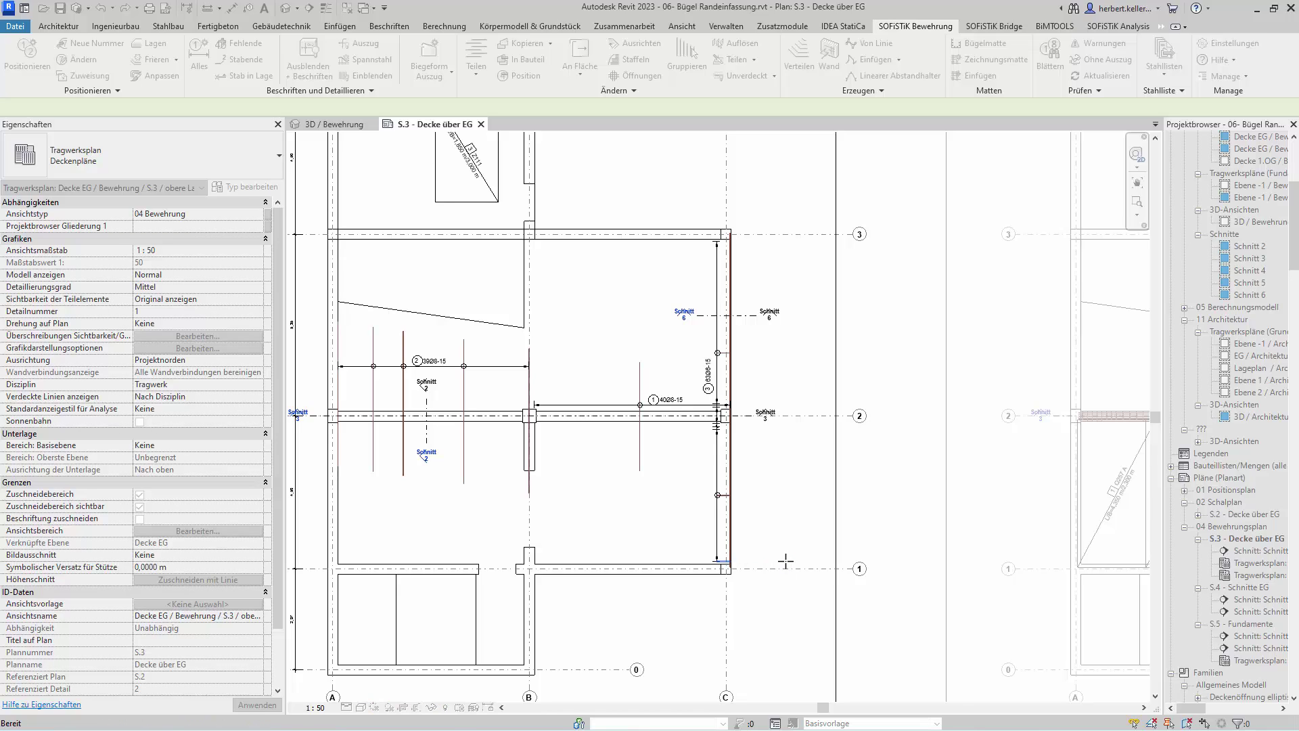
click(785, 561)
scroll(791, 610, up, 4)
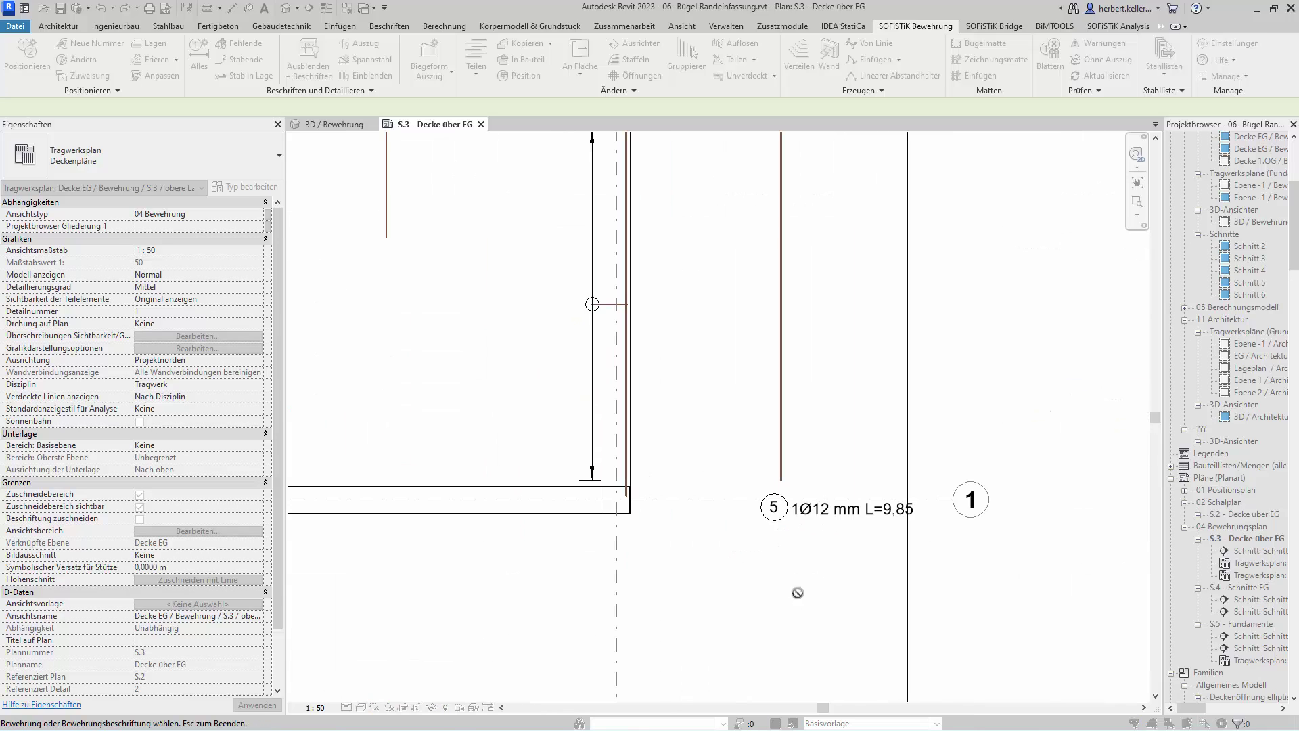
Turn the position 5 extract label vertical and move it up alongside the bar.
click(837, 520)
click(243, 226)
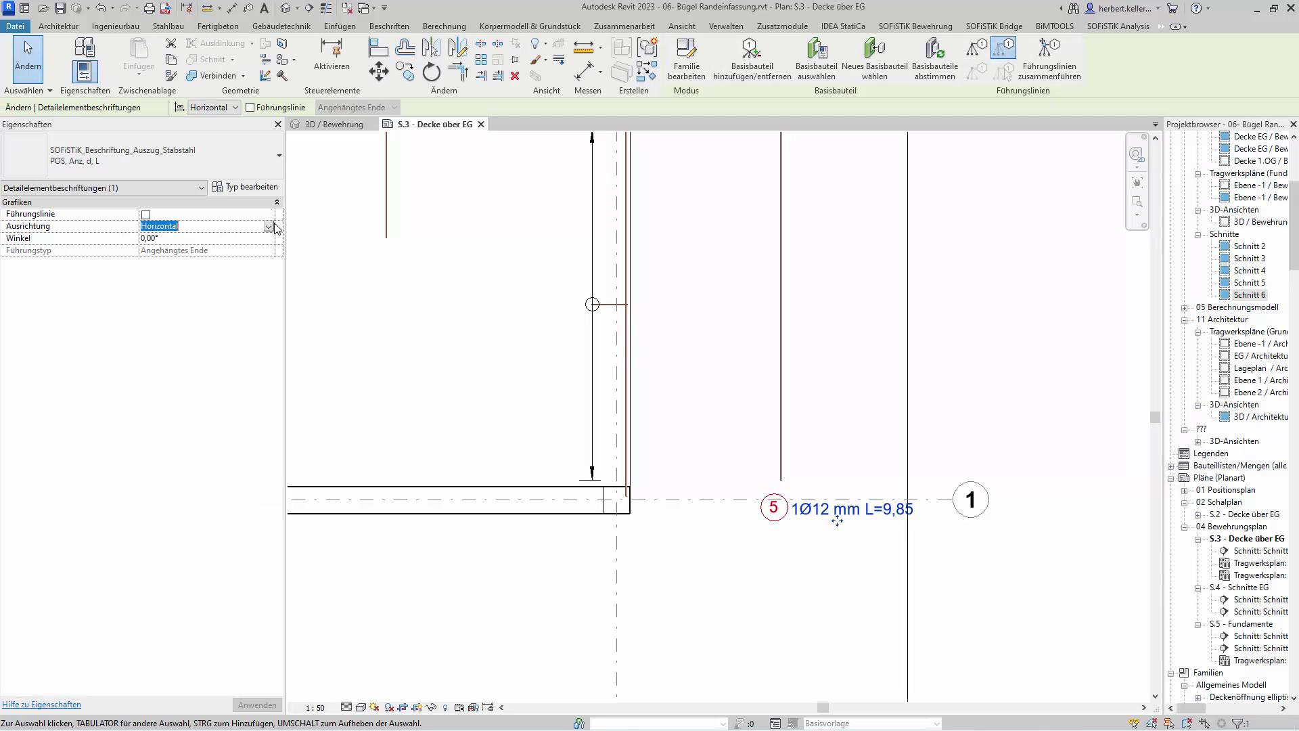
click(230, 244)
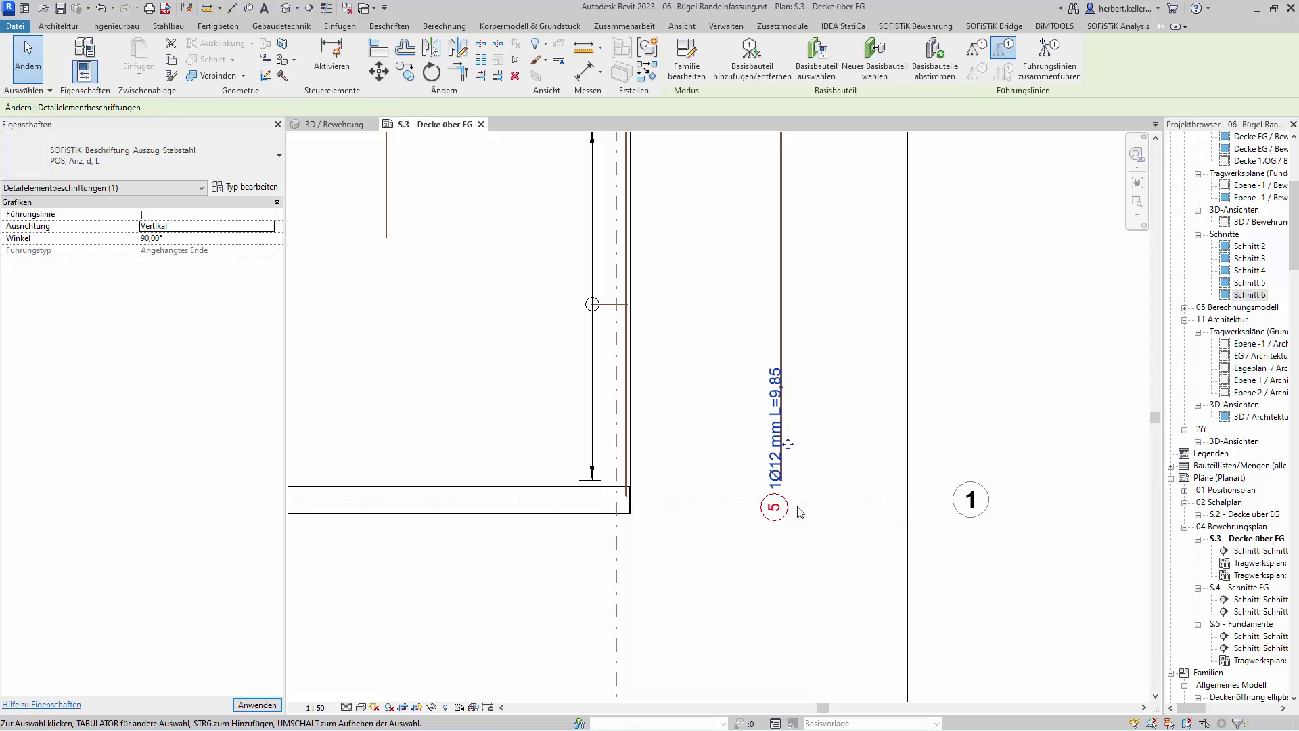
drag(775, 424, 761, 397)
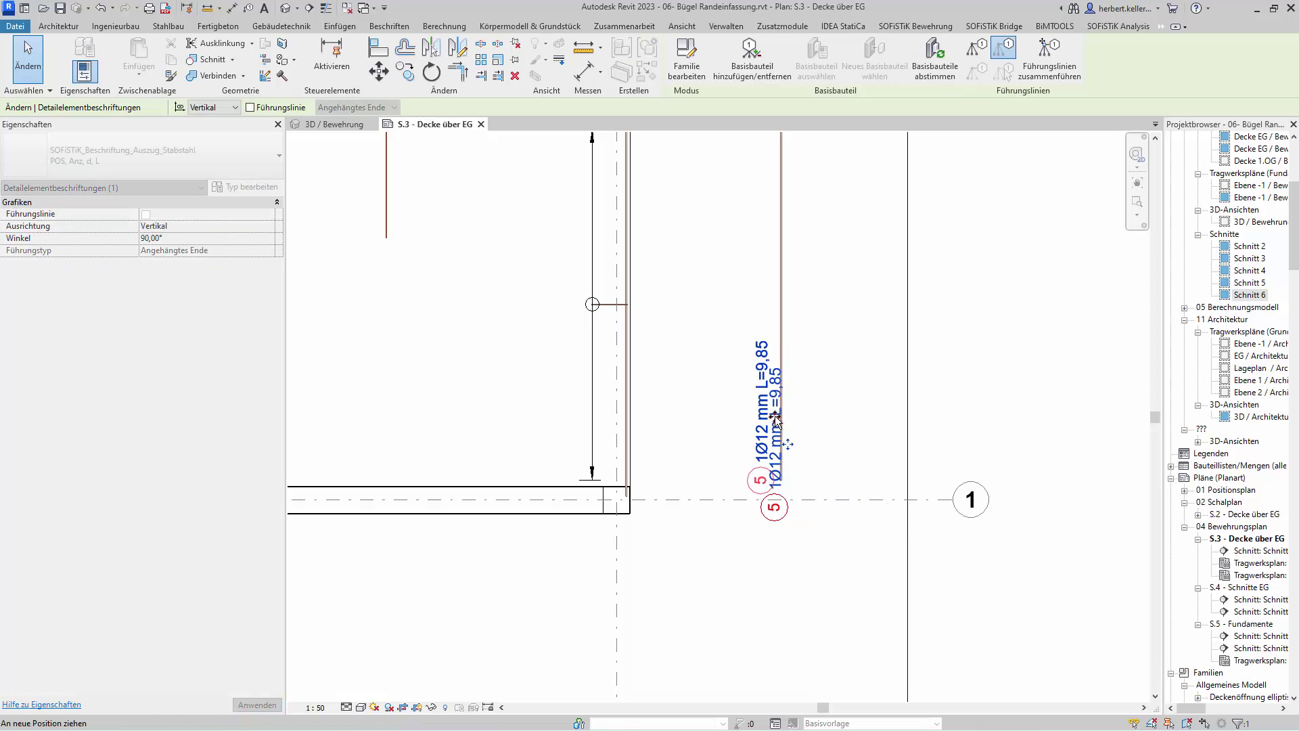
click(838, 426)
scroll(837, 427, down, 5)
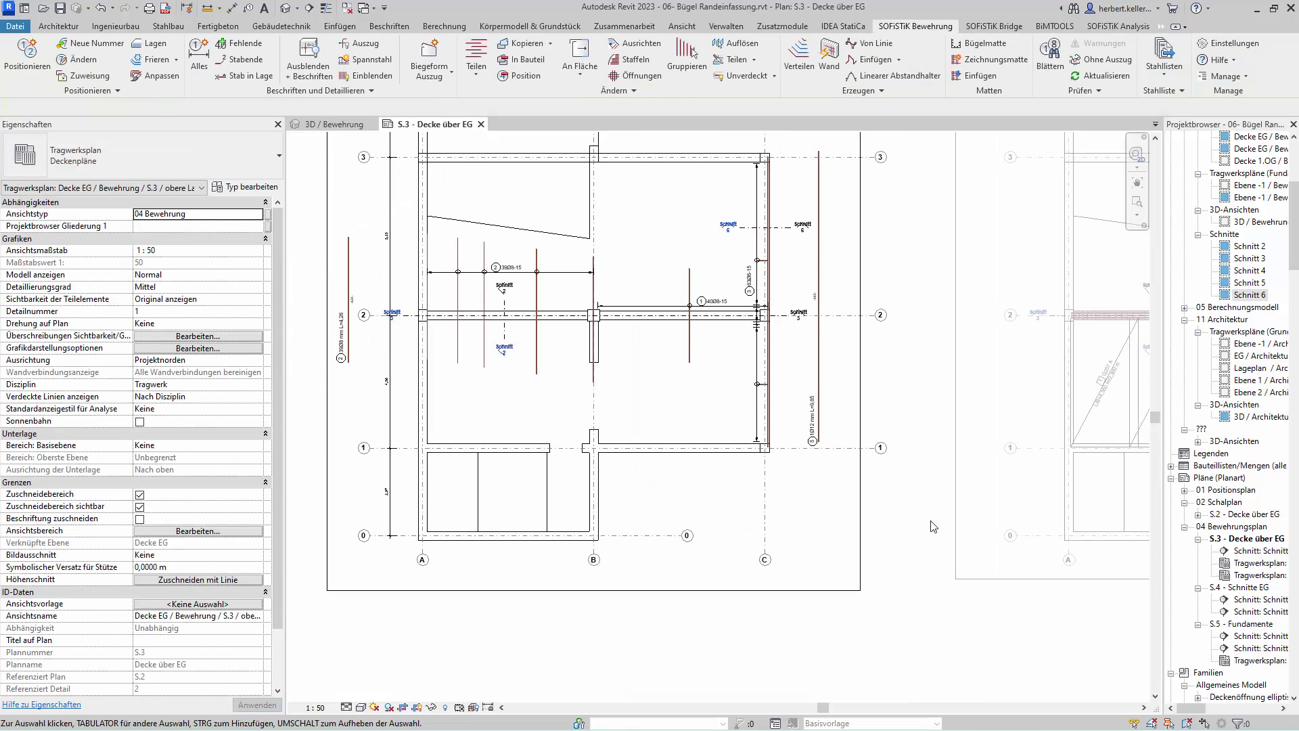
Pan across the reinforcement plan, then deactivate the viewport to return to sheet S.3.
scroll(850, 522, down, 2)
middle_drag(851, 522, 805, 449)
scroll(805, 449, up, 2)
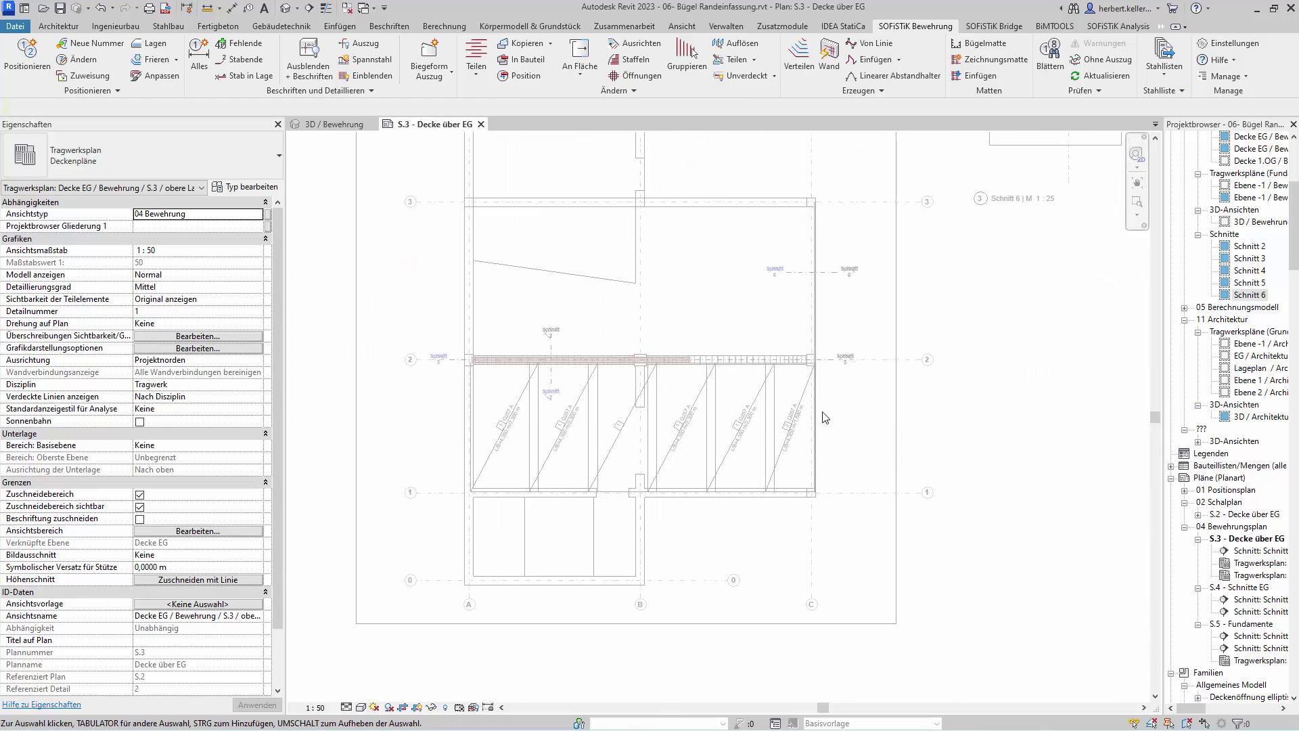
scroll(837, 415, up, 2)
scroll(841, 417, down, 1)
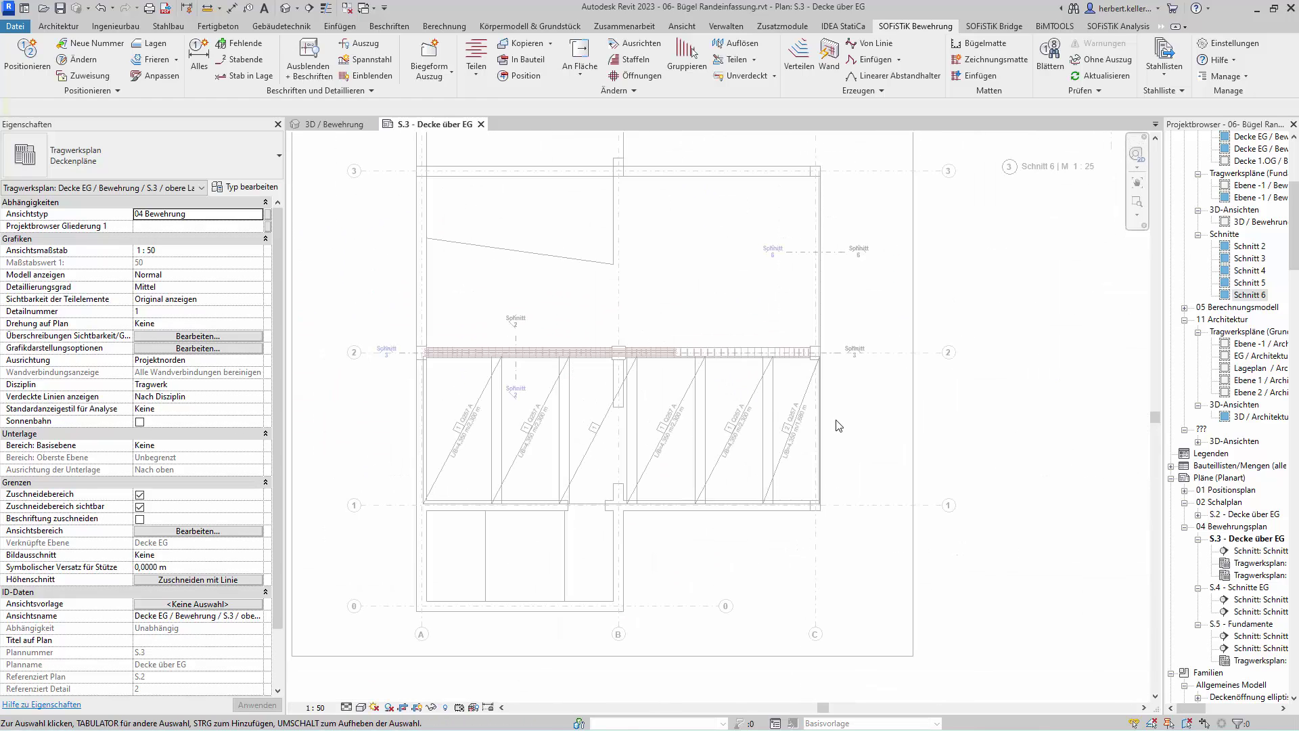
double_click(887, 414)
Zoom around sheet S.3 to inspect the Schnitt 6 section detail viewport.
scroll(845, 455, down, 2)
scroll(677, 514, down, 1)
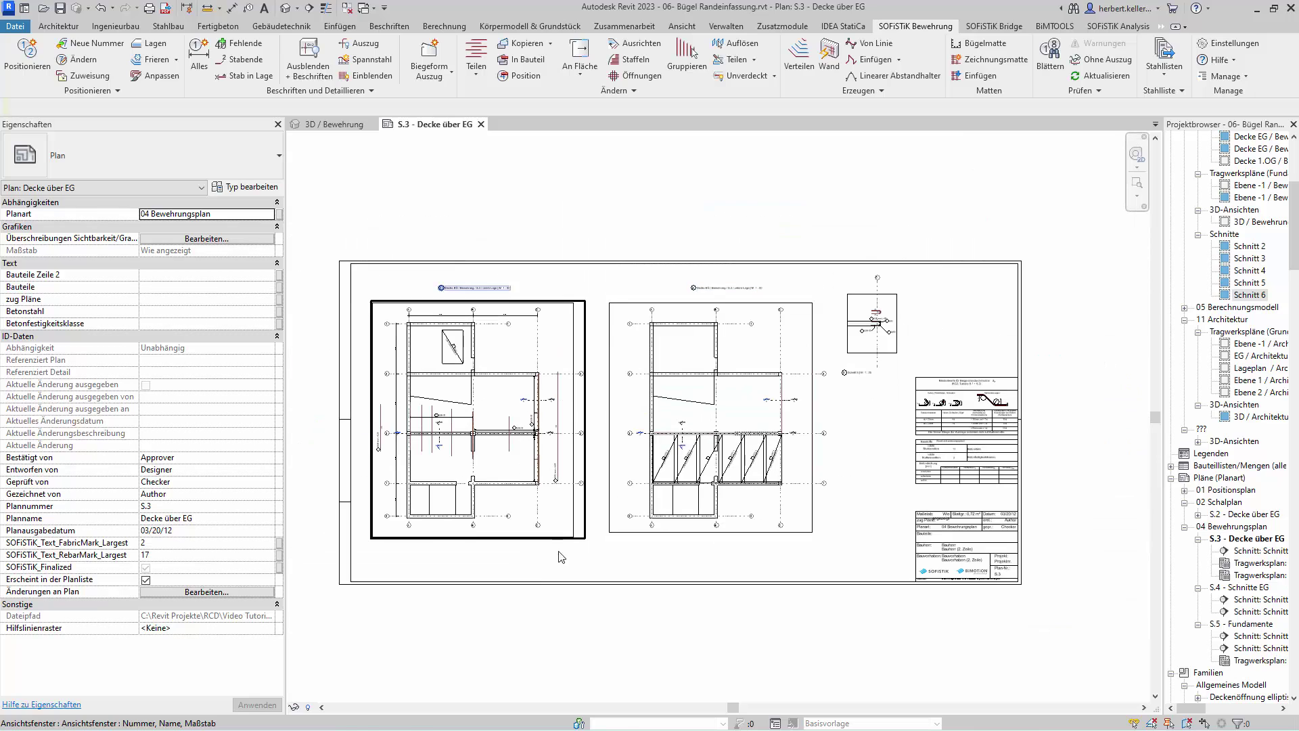
scroll(519, 571, up, 1)
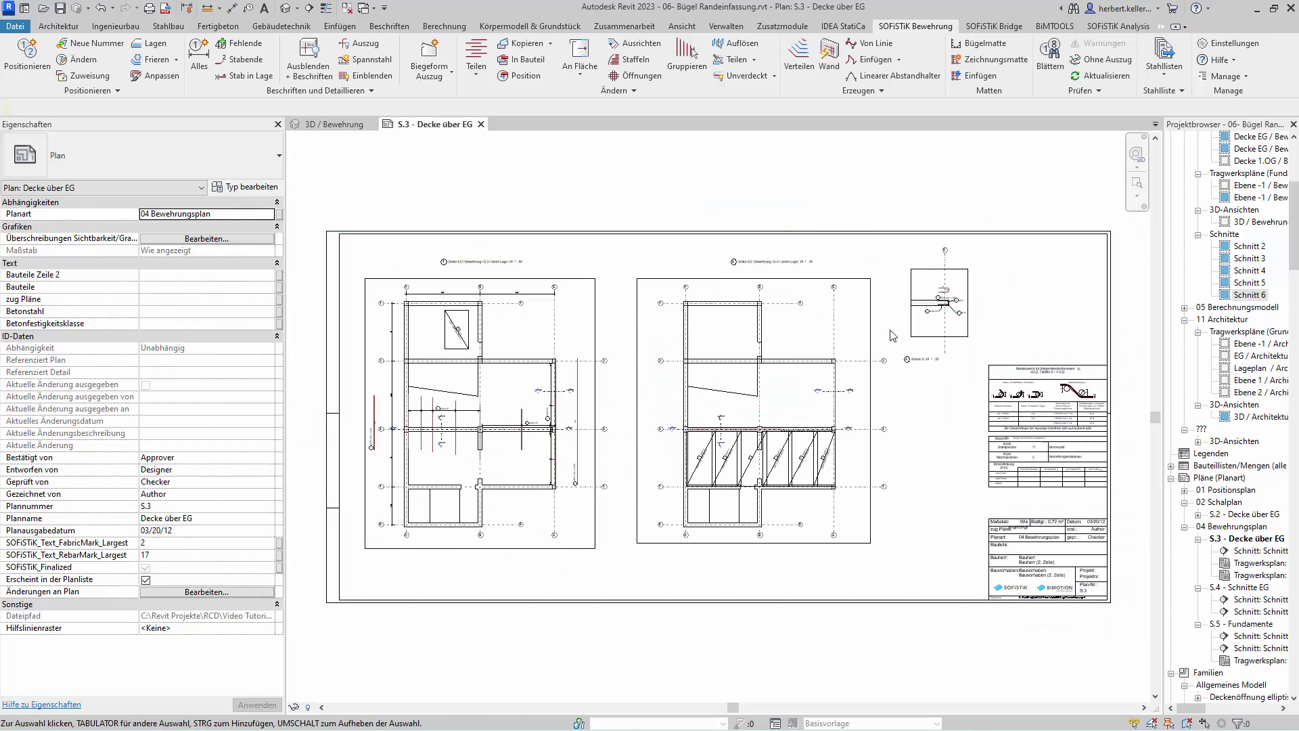
scroll(960, 331, up, 2)
scroll(964, 305, up, 8)
scroll(974, 270, up, 2)
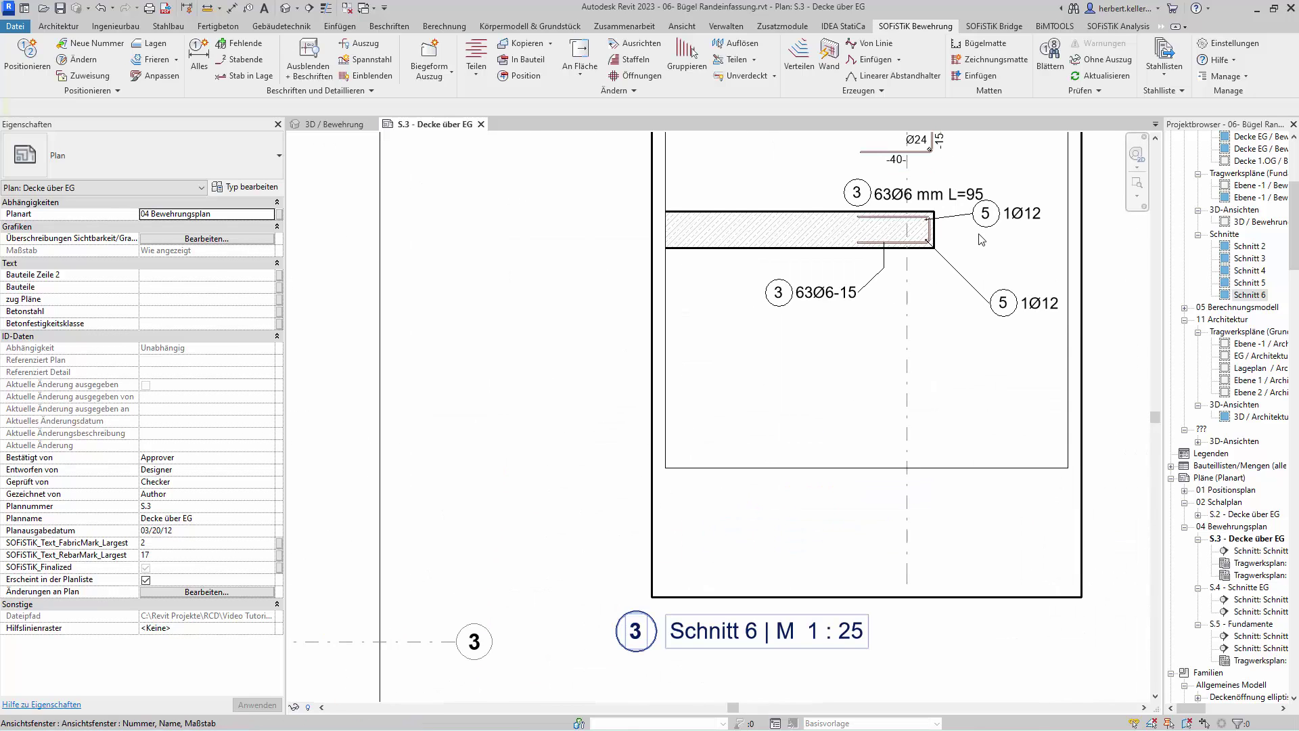
scroll(978, 249, down, 4)
scroll(978, 249, down, 10)
click(349, 127)
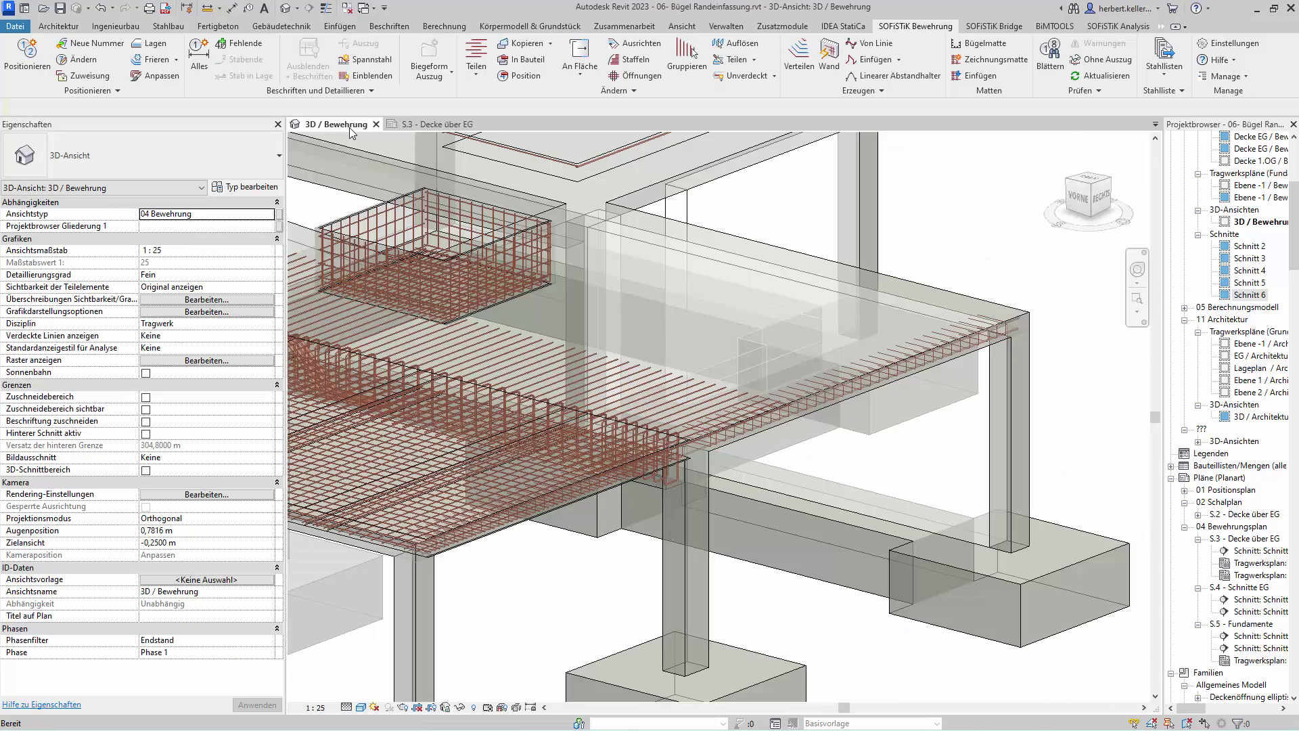
click(849, 482)
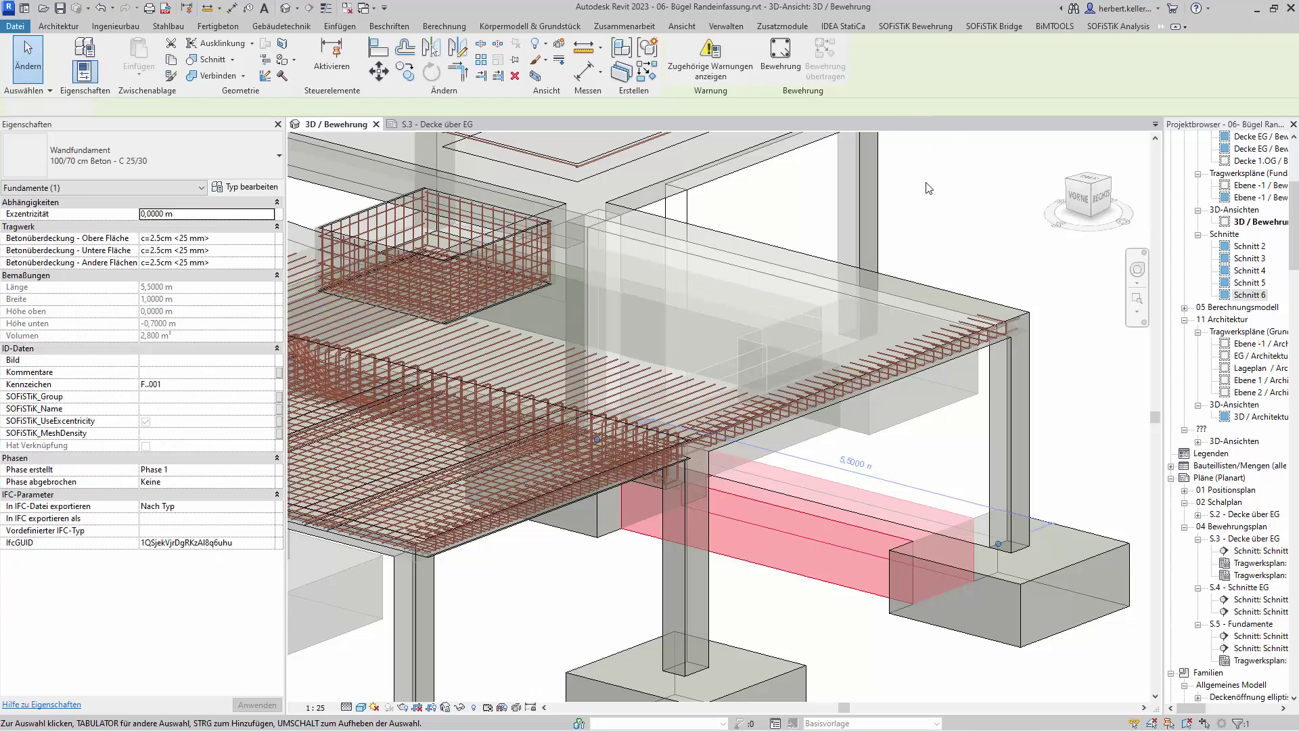
key(Escape)
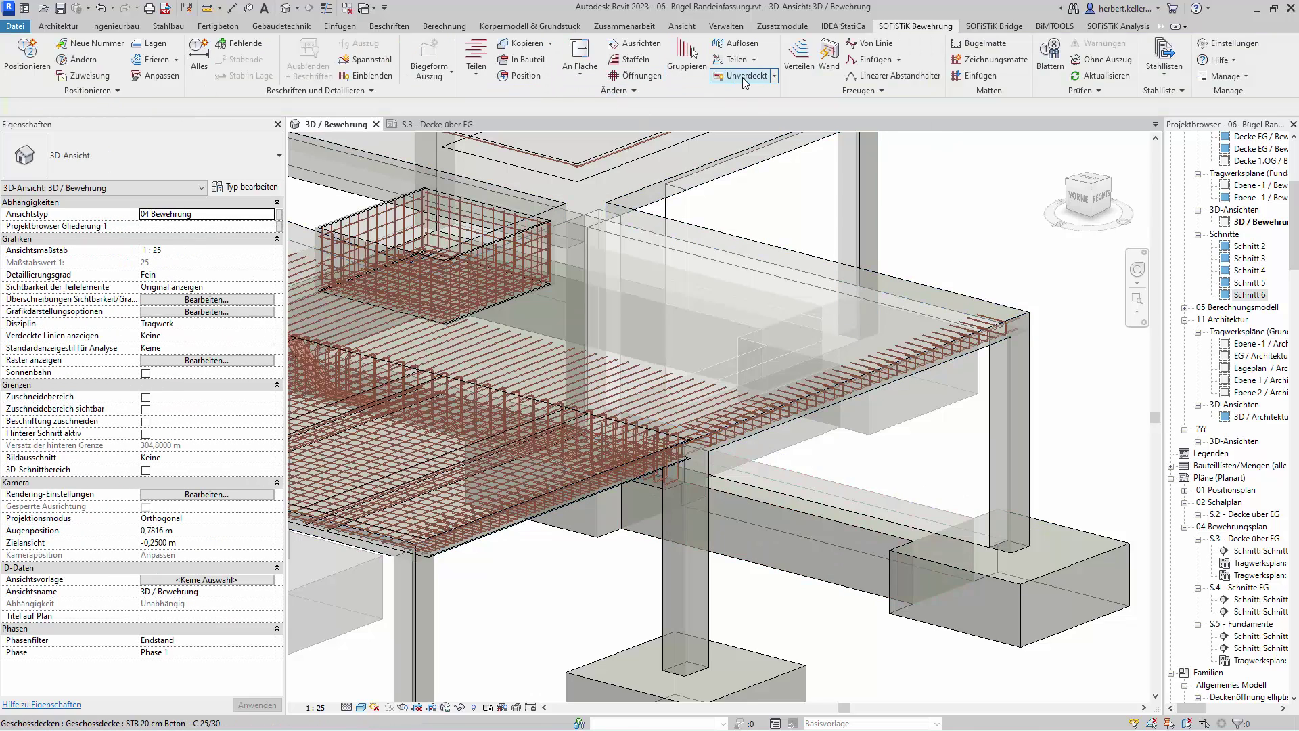
scroll(1008, 310, up, 5)
scroll(1008, 309, up, 3)
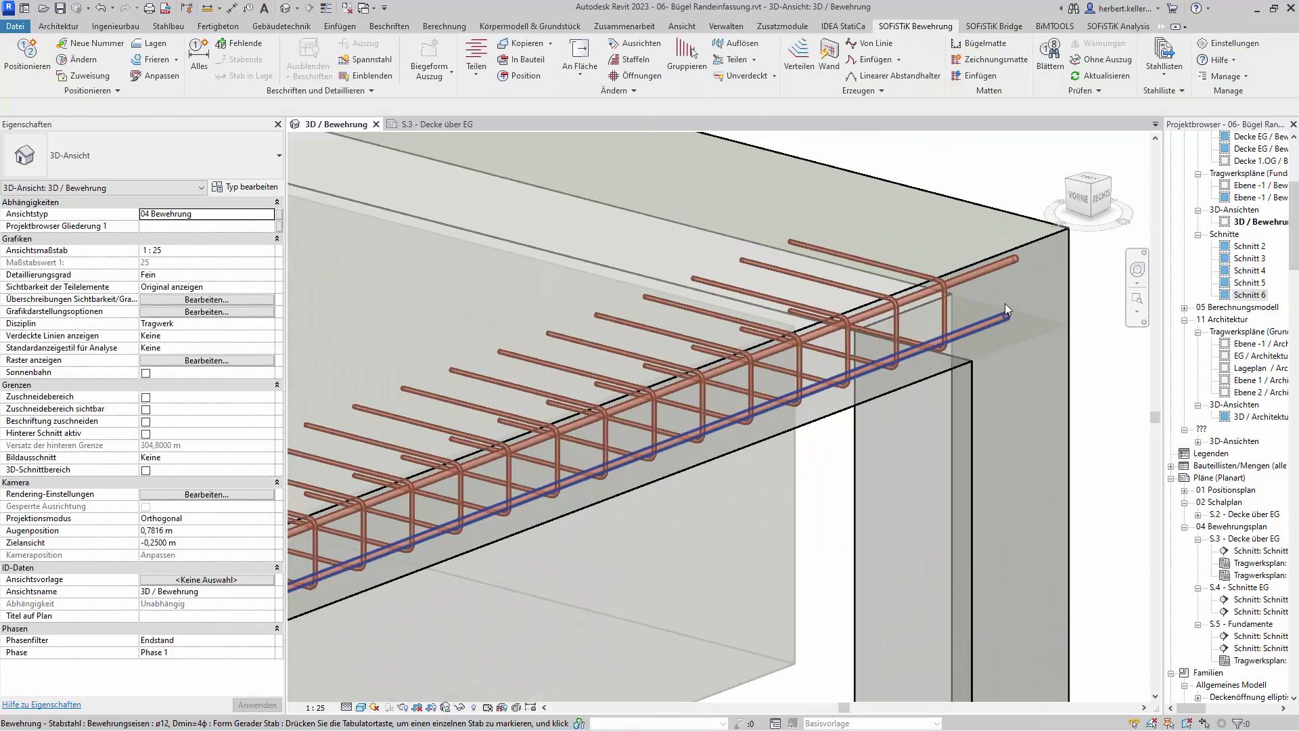
scroll(979, 279, up, 3)
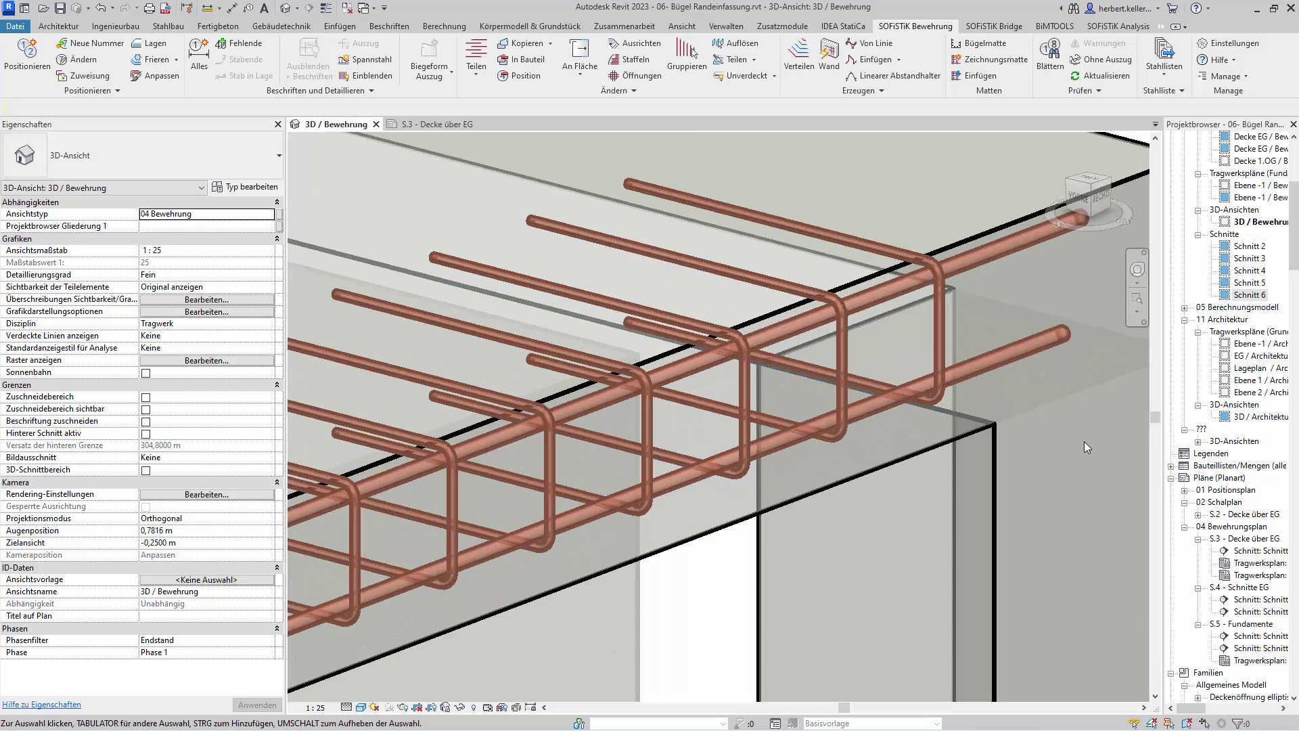
scroll(1084, 441, down, 4)
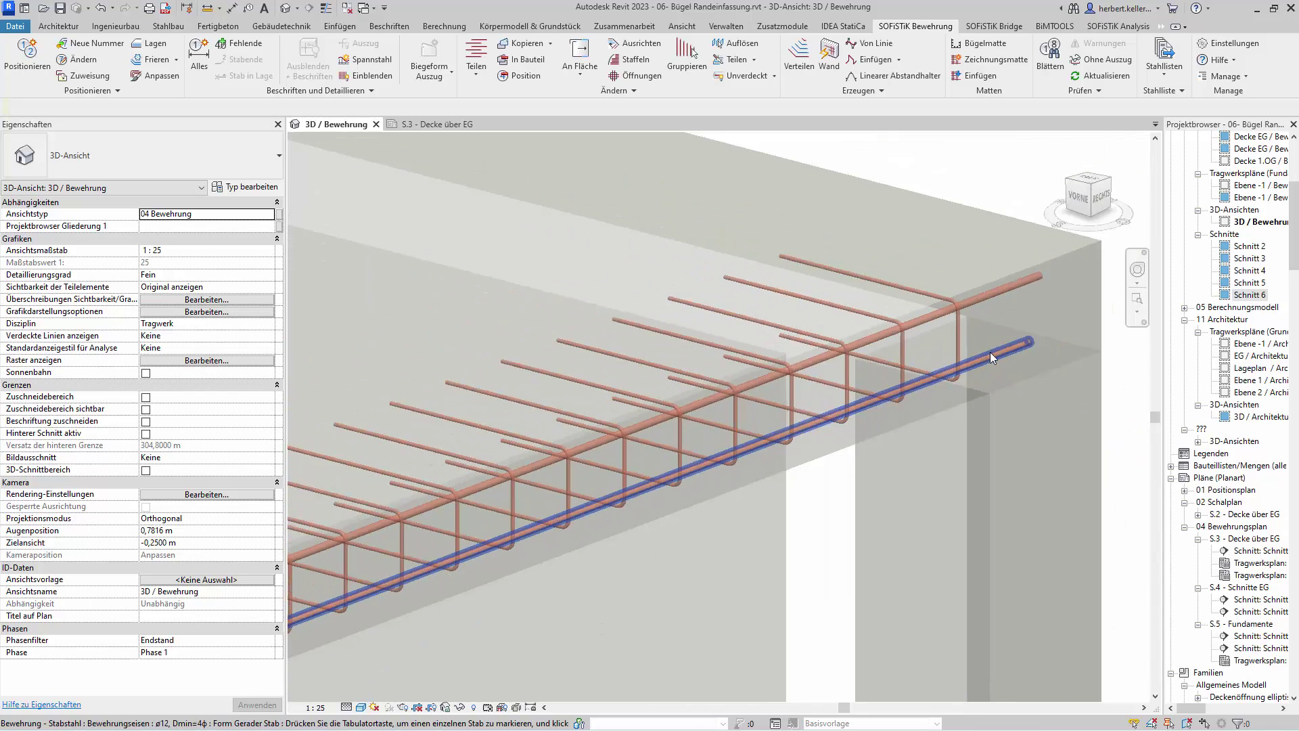
scroll(989, 352, down, 4)
scroll(935, 417, down, 3)
scroll(947, 423, down, 2)
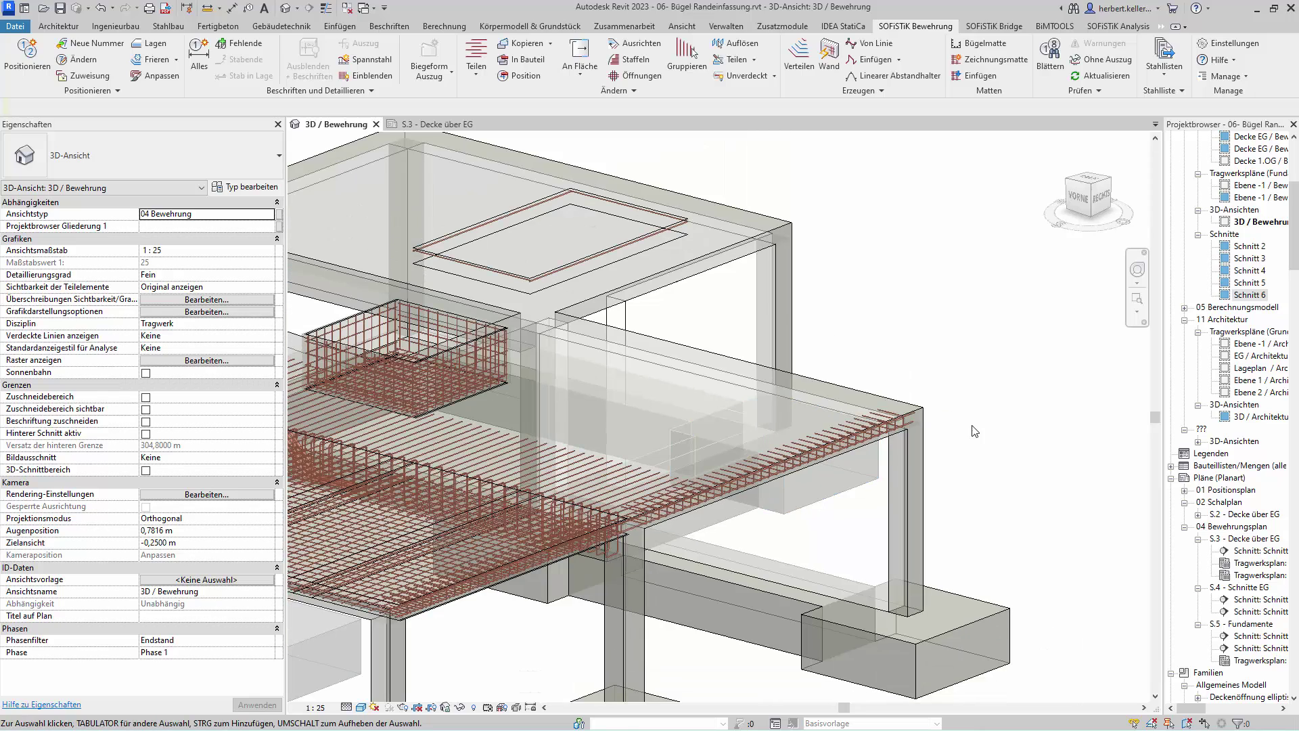